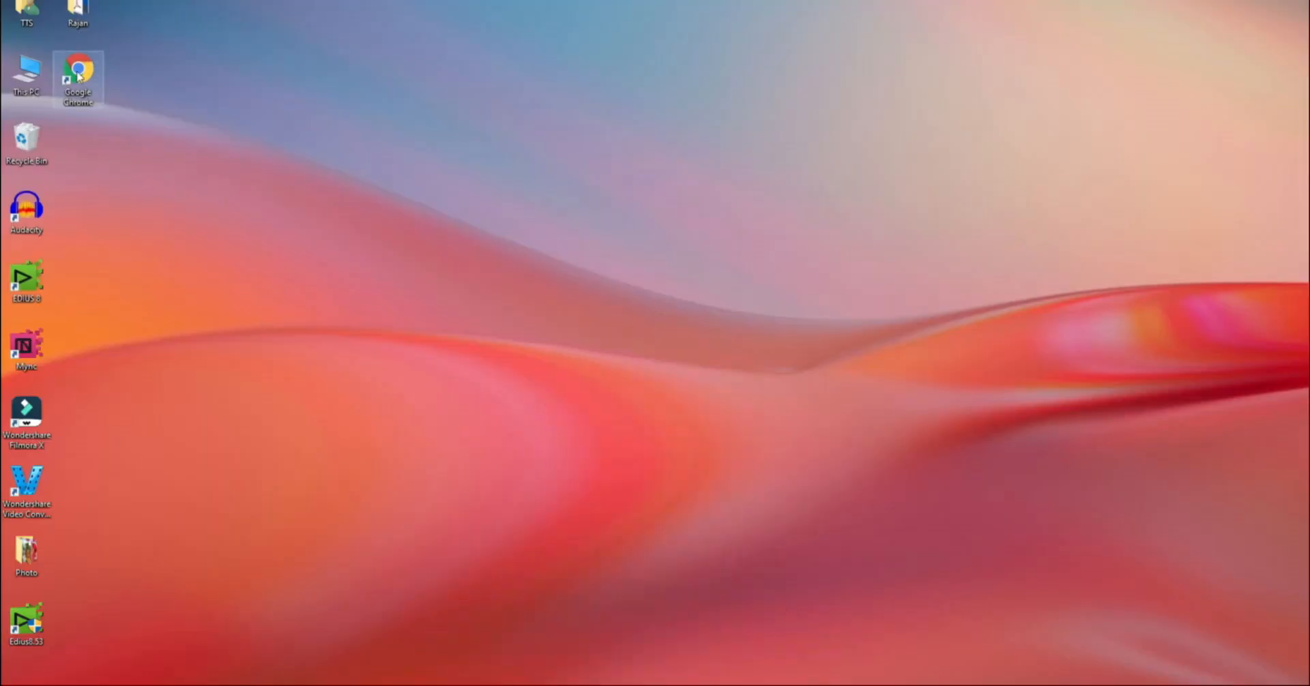
{"action": "double_click", "coordinate": [77, 71]}
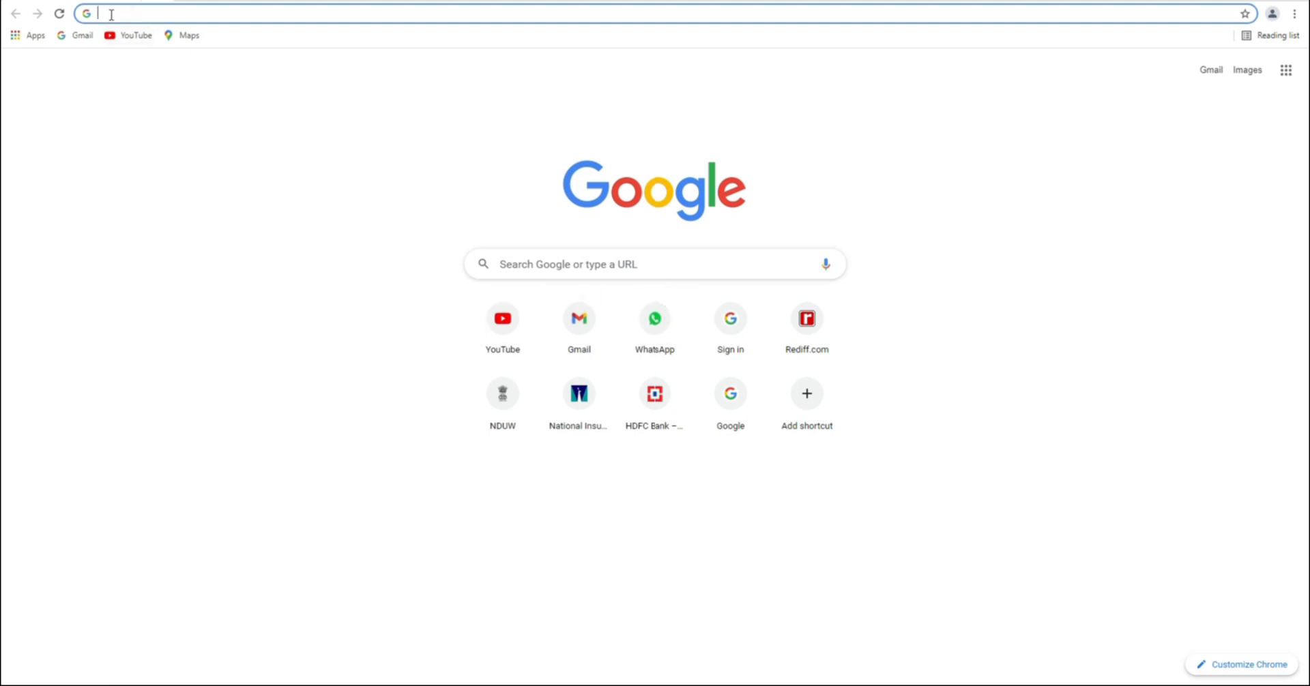
{"action": "type", "text": "https://portal.mhrdnats.gov.in/"}
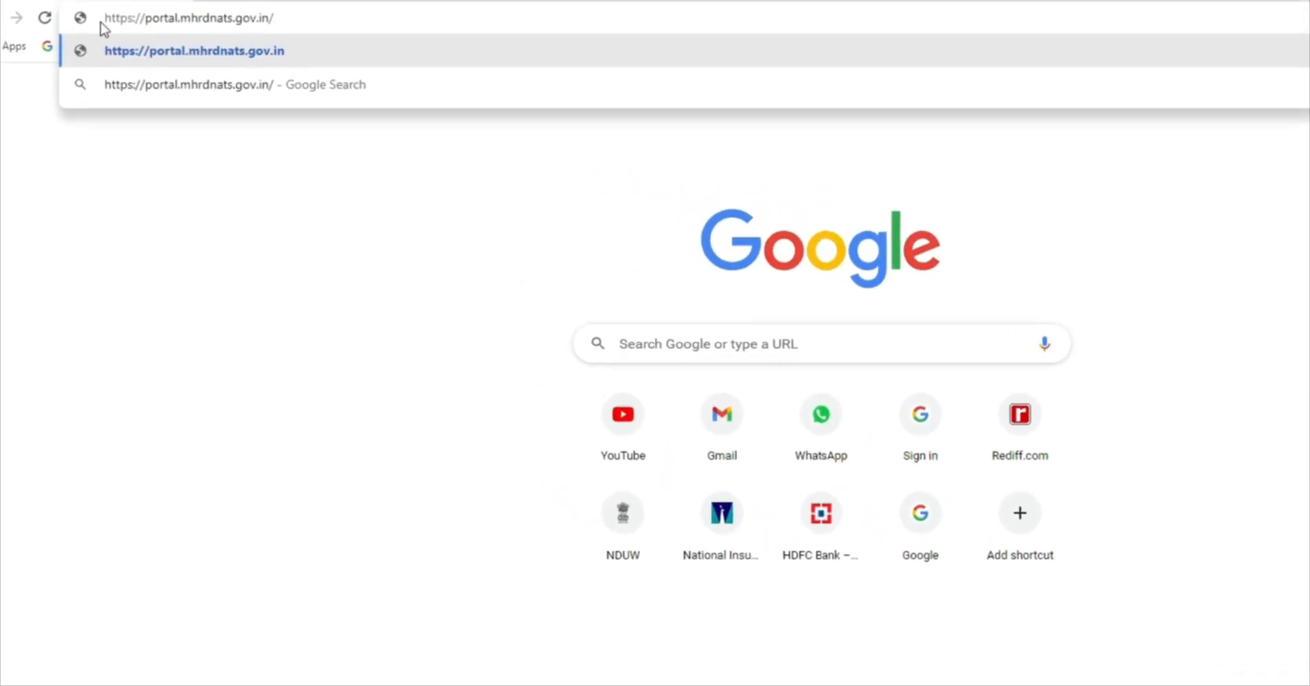
{"action": "left_click_drag", "start_coordinate": [106, 16], "coordinate": [320, 20]}
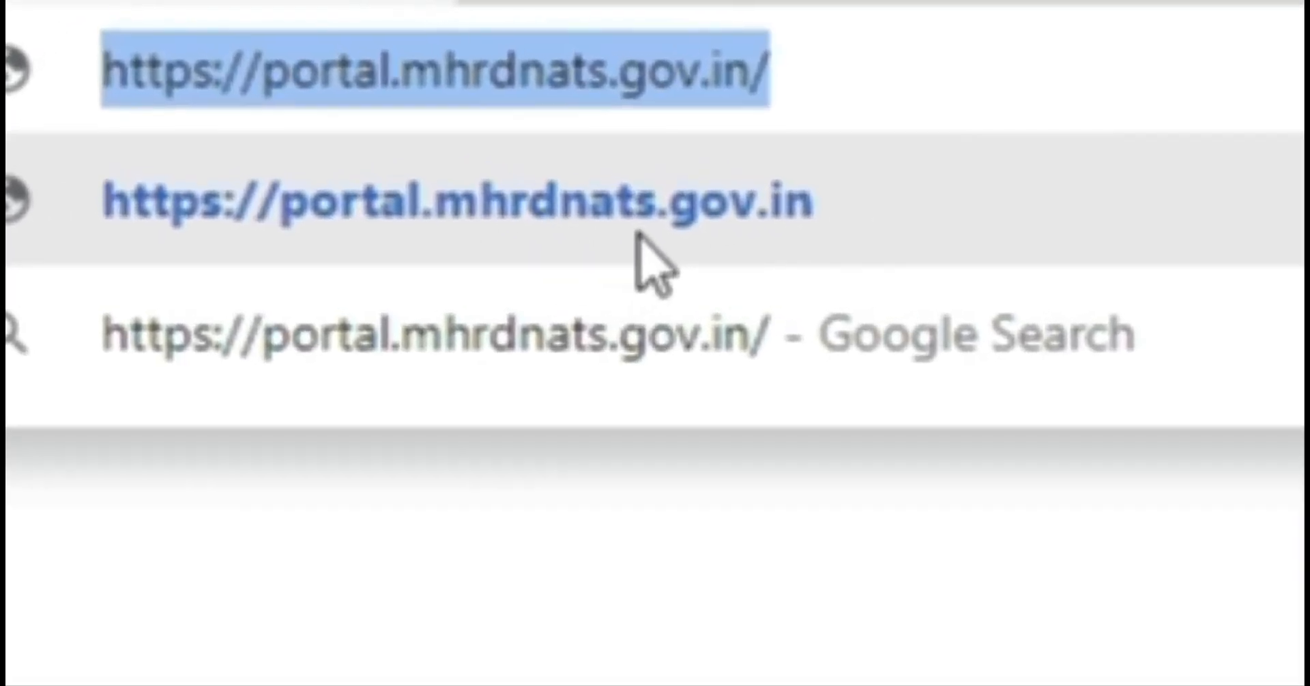
{"action": "left_click", "coordinate": [638, 205]}
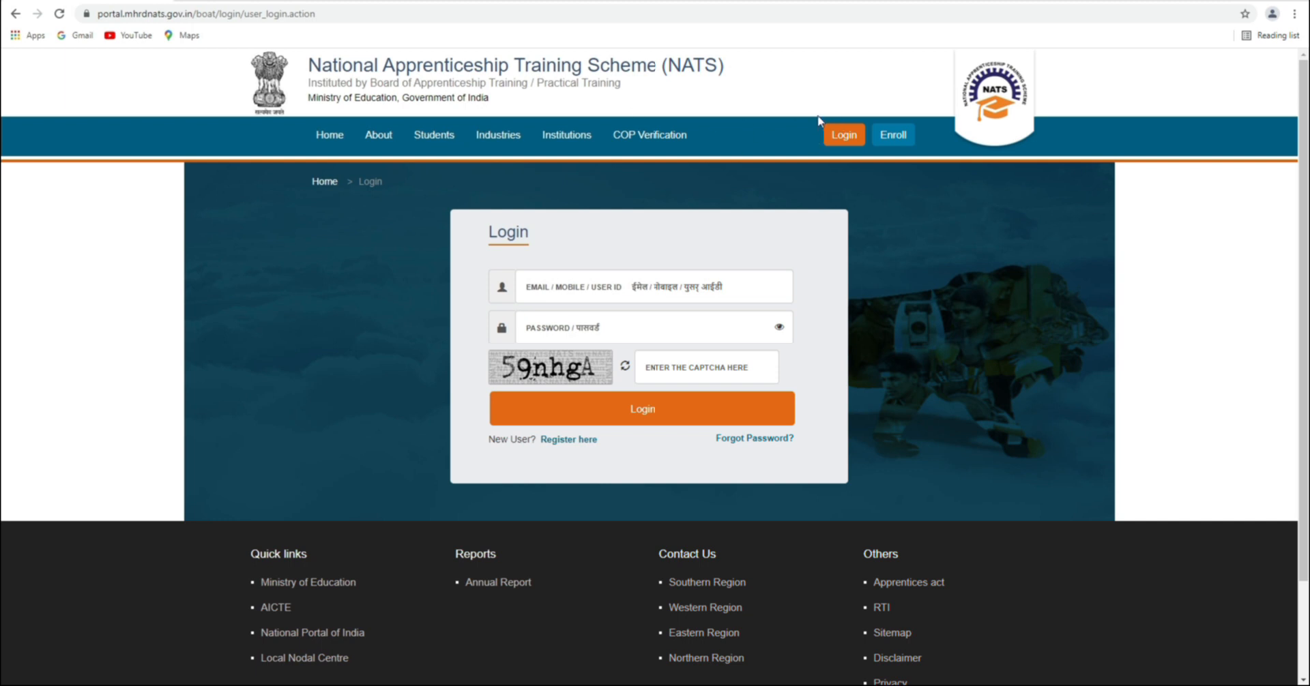
{"action": "left_click_drag", "start_coordinate": [311, 65], "coordinate": [739, 63]}
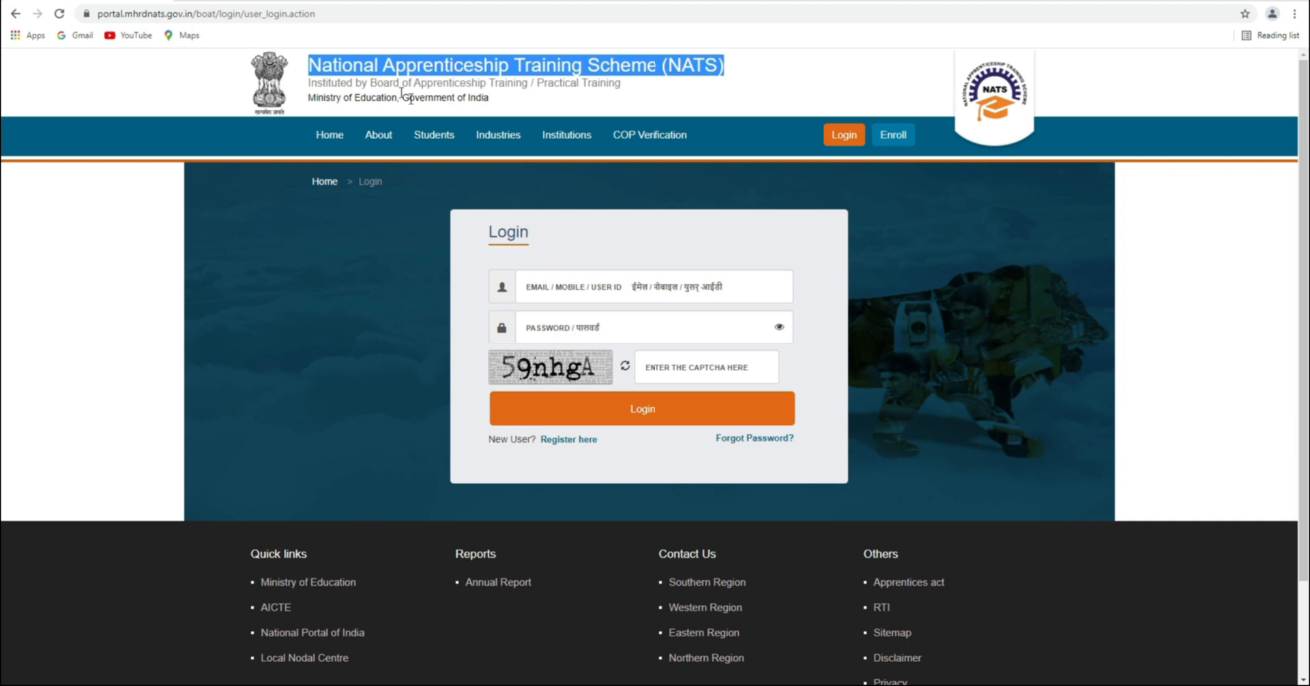
{"action": "left_click_drag", "start_coordinate": [306, 89], "coordinate": [635, 84]}
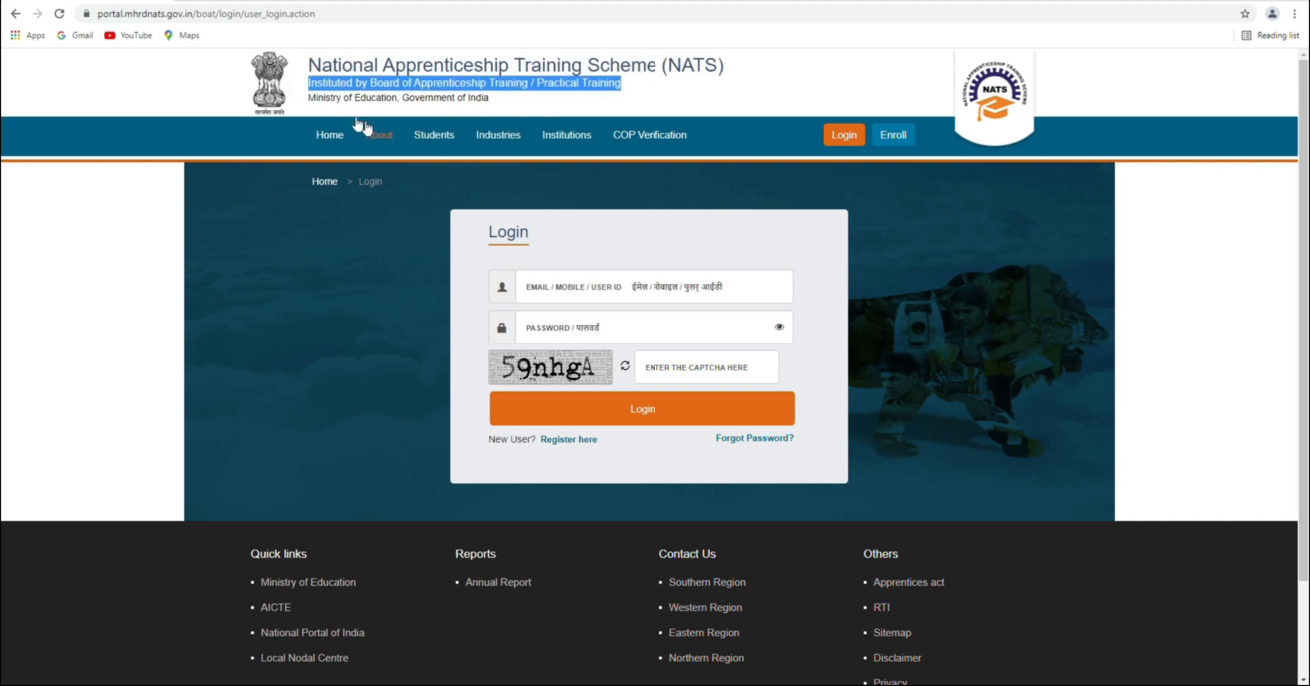
{"action": "left_click_drag", "start_coordinate": [310, 101], "coordinate": [509, 105]}
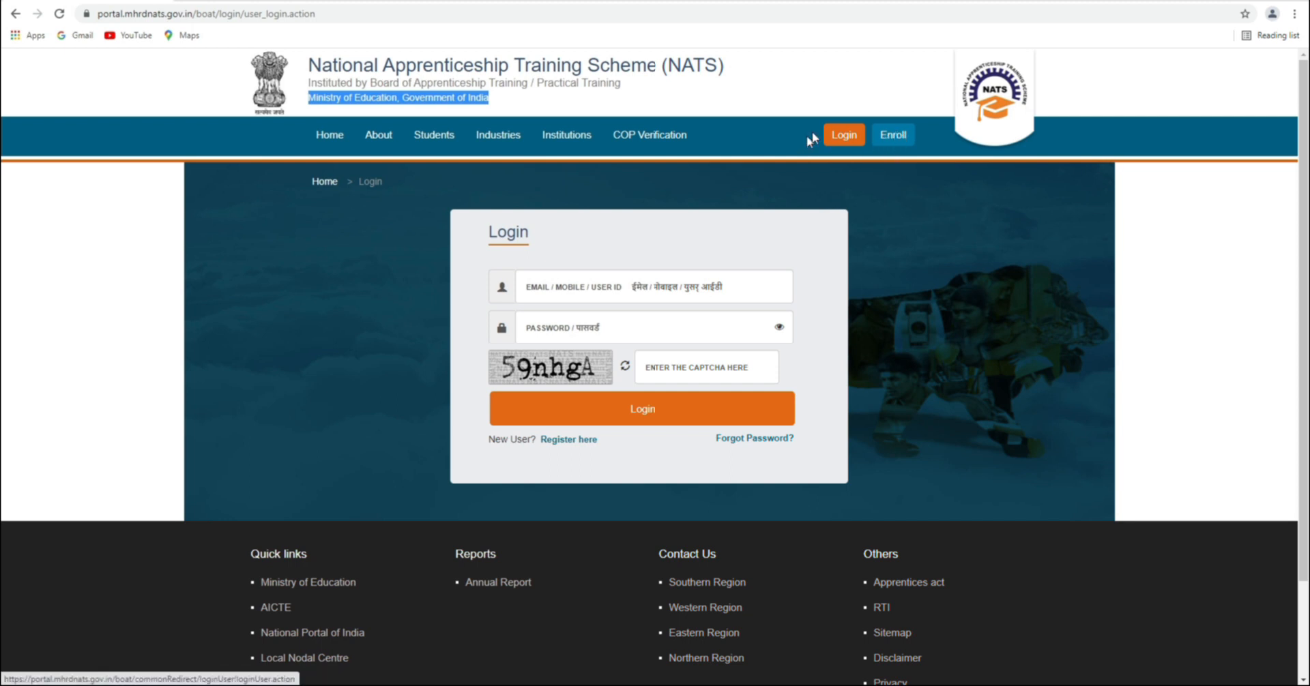
Start enrollment and set the 'I am' choice to 'a Student'
{"action": "left_click", "coordinate": [896, 140]}
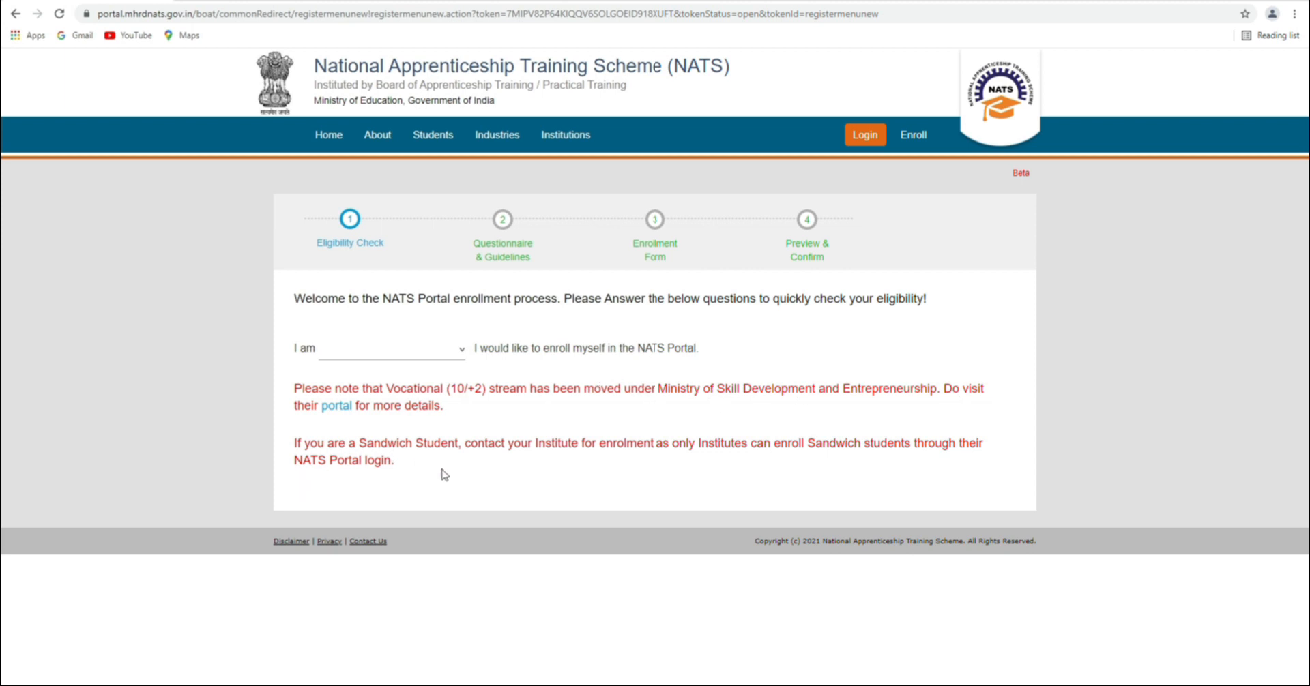
{"action": "left_click", "coordinate": [460, 351]}
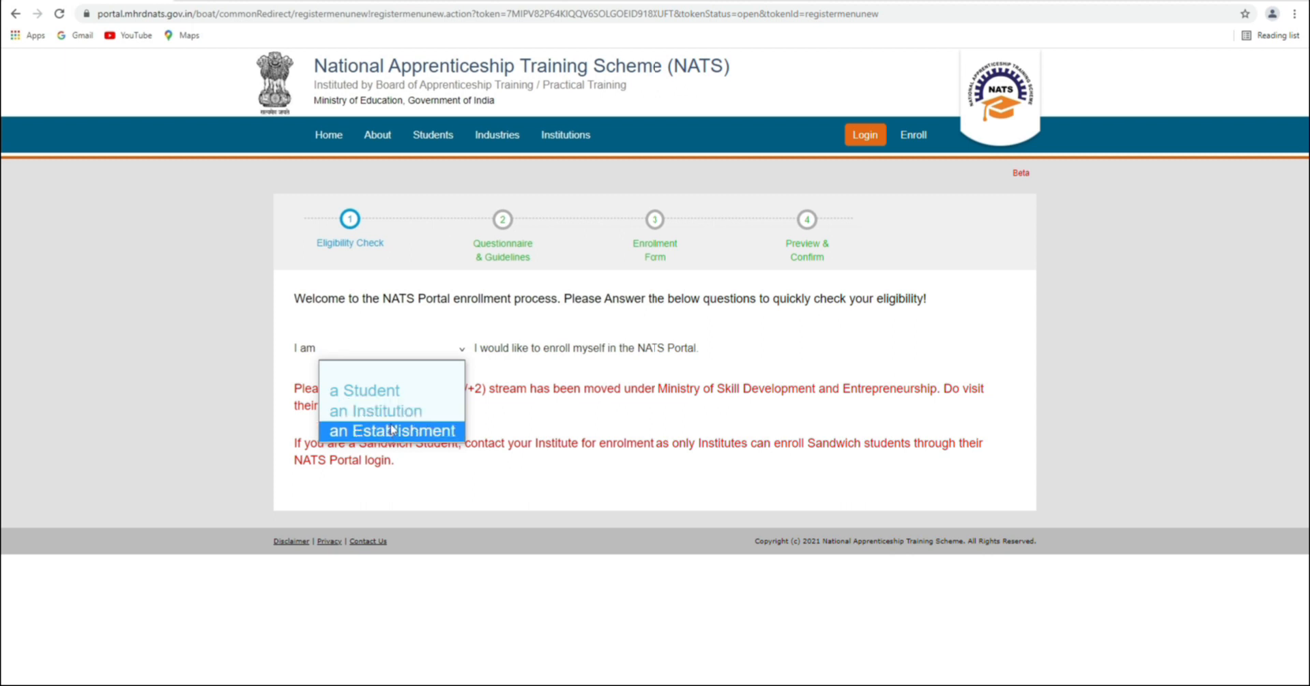
{"action": "left_click", "coordinate": [387, 392]}
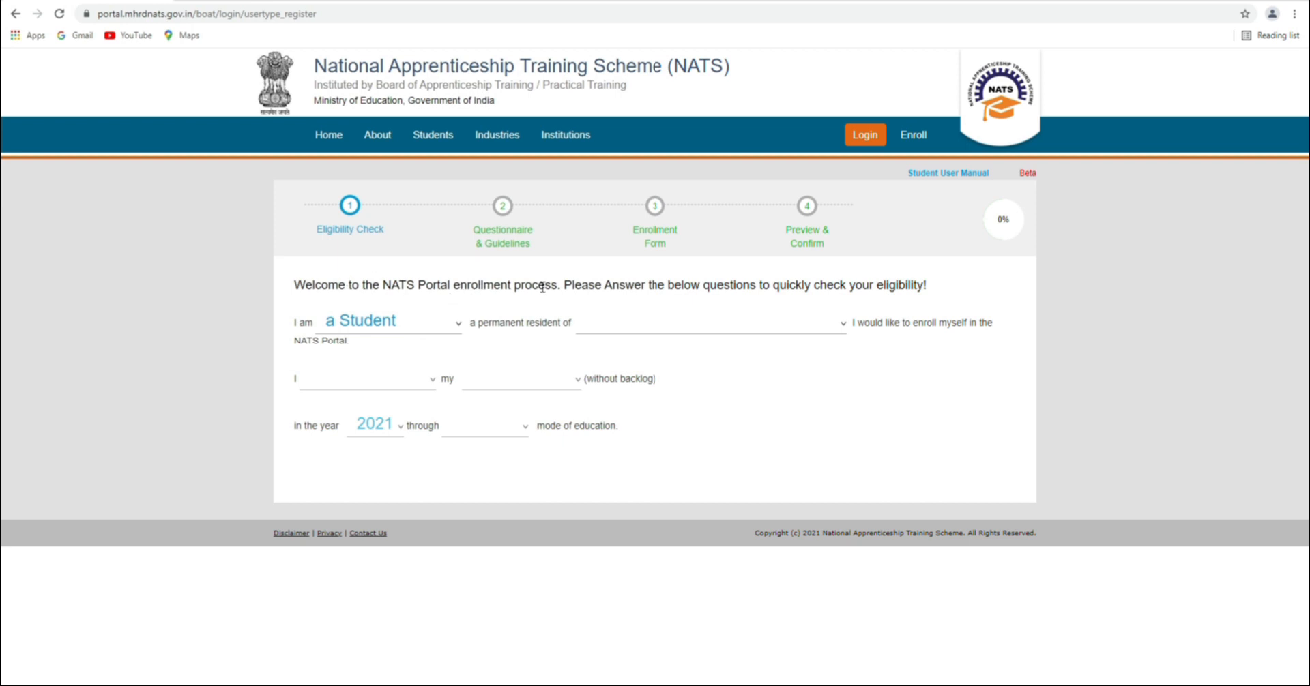
Set the state of residence to ODISHA and the study status to 'have completed'
{"action": "left_click_drag", "start_coordinate": [294, 285], "coordinate": [937, 285]}
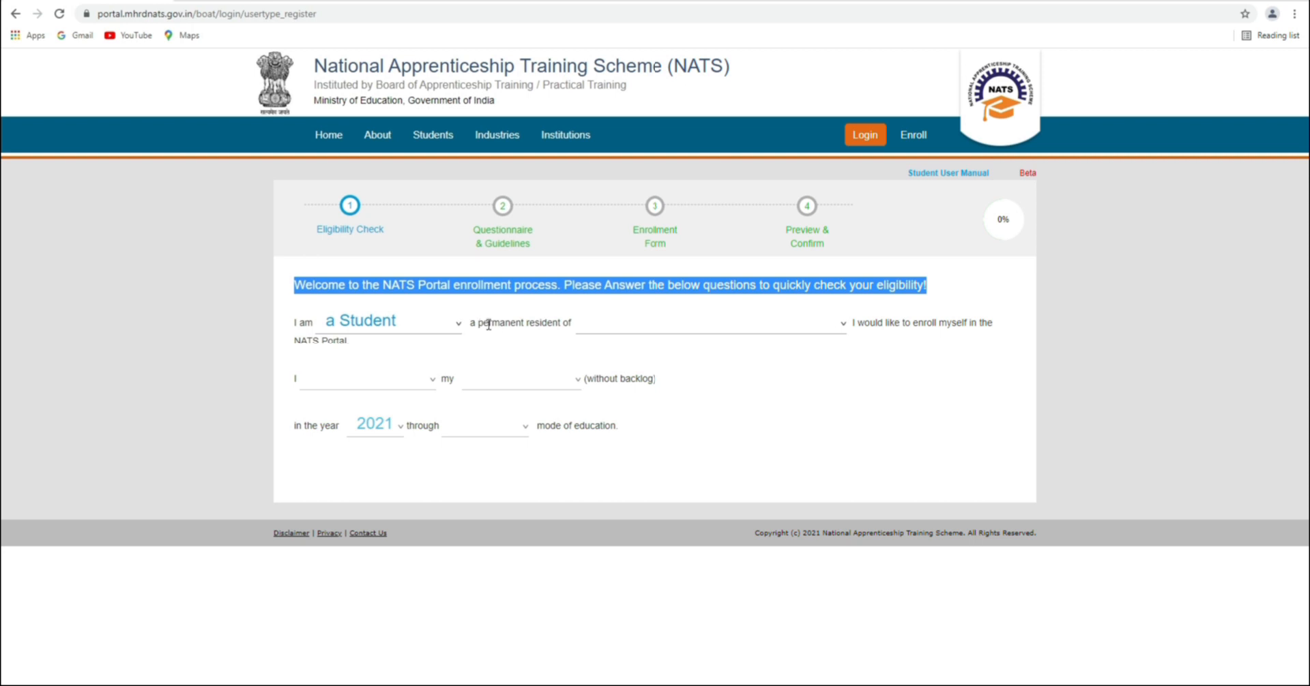
{"action": "left_click", "coordinate": [844, 324]}
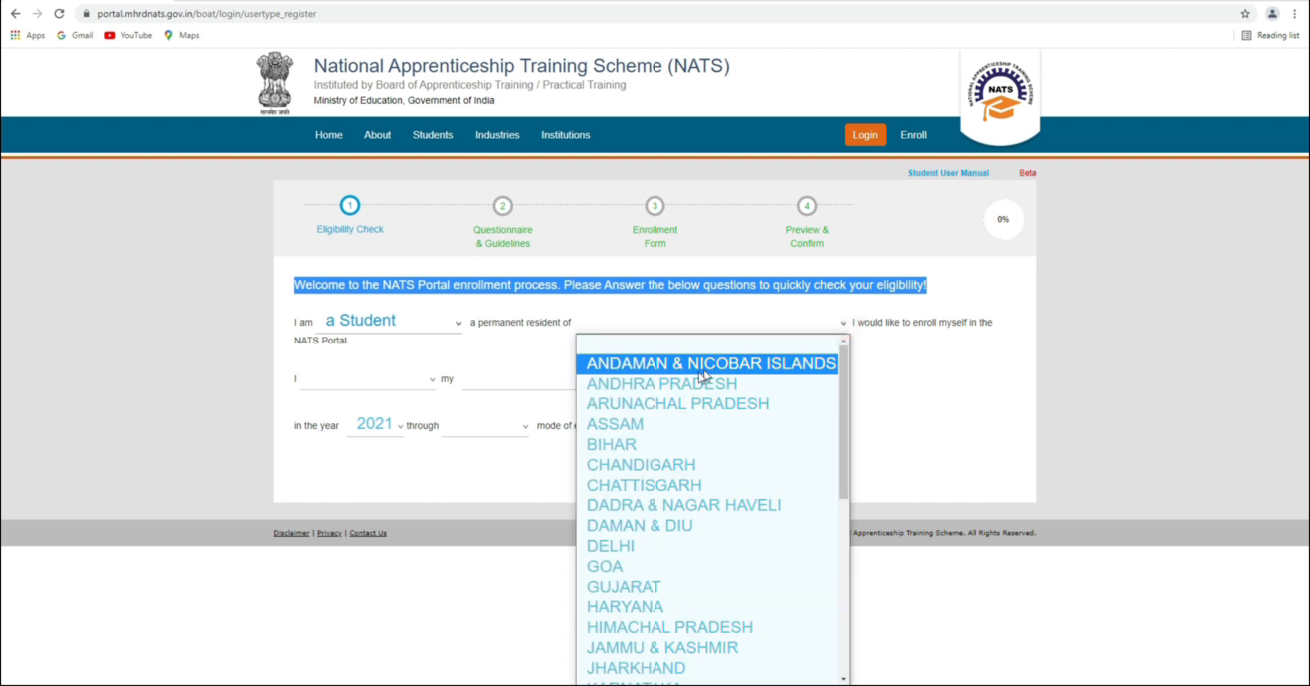
{"action": "scroll", "coordinate": [655, 402], "scroll_direction": "down", "scroll_amount": 4}
{"action": "scroll", "coordinate": [641, 401], "scroll_direction": "down", "scroll_amount": 2}
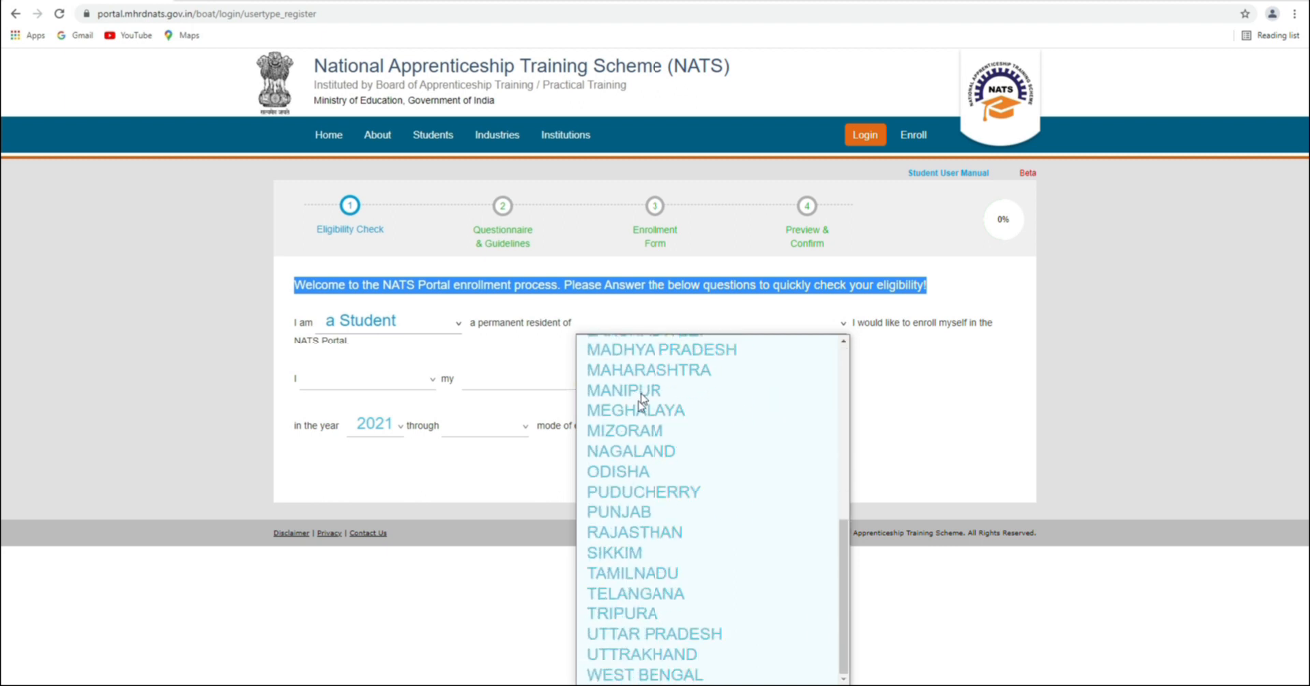
{"action": "left_click", "coordinate": [622, 471]}
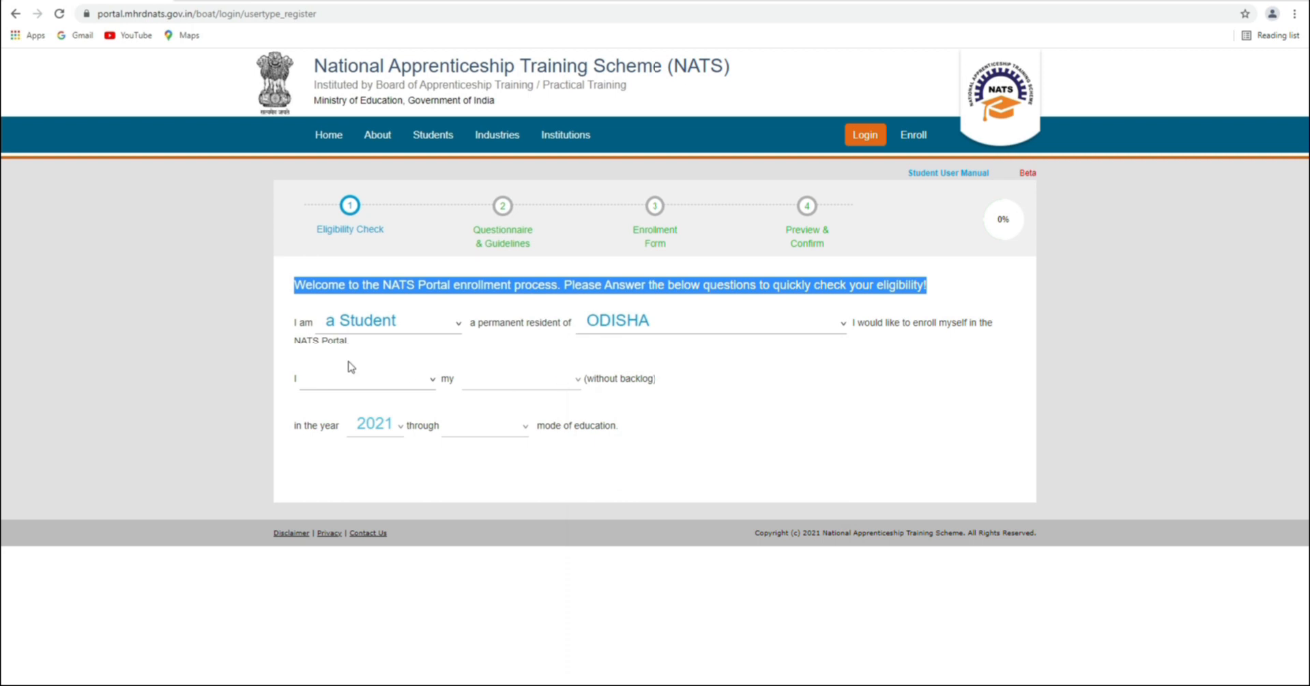
{"action": "left_click", "coordinate": [432, 380]}
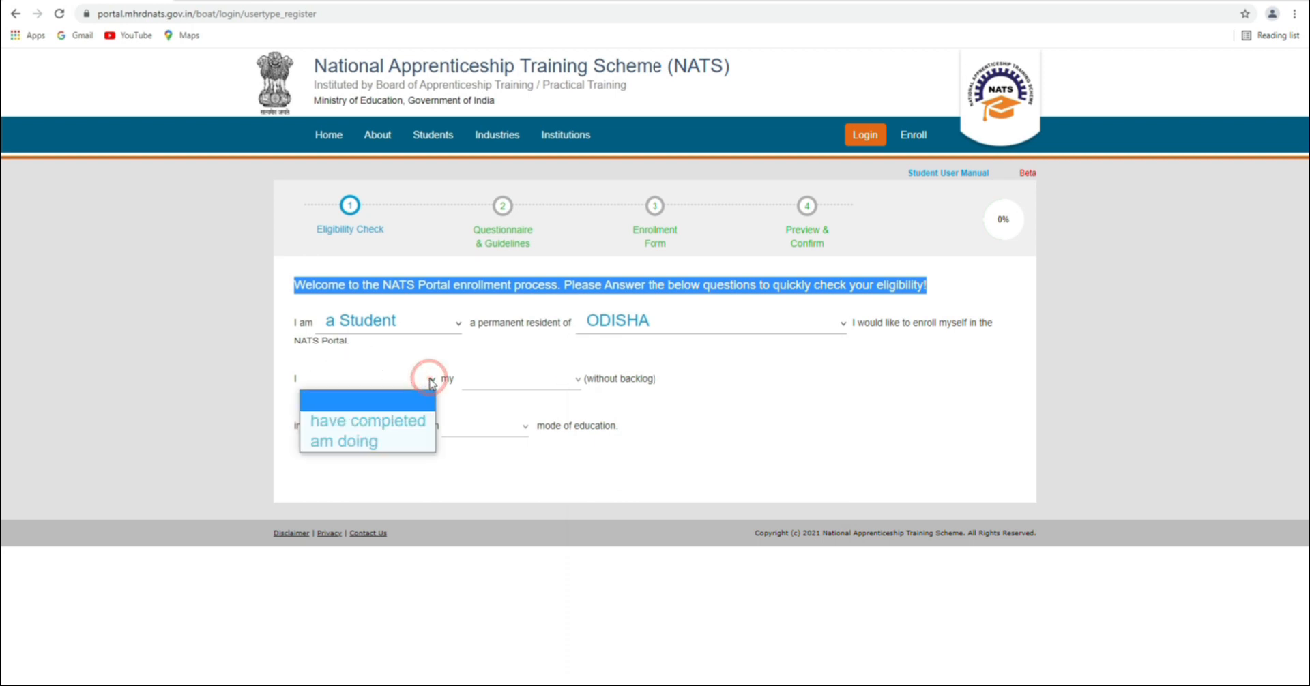
{"action": "left_click", "coordinate": [392, 430]}
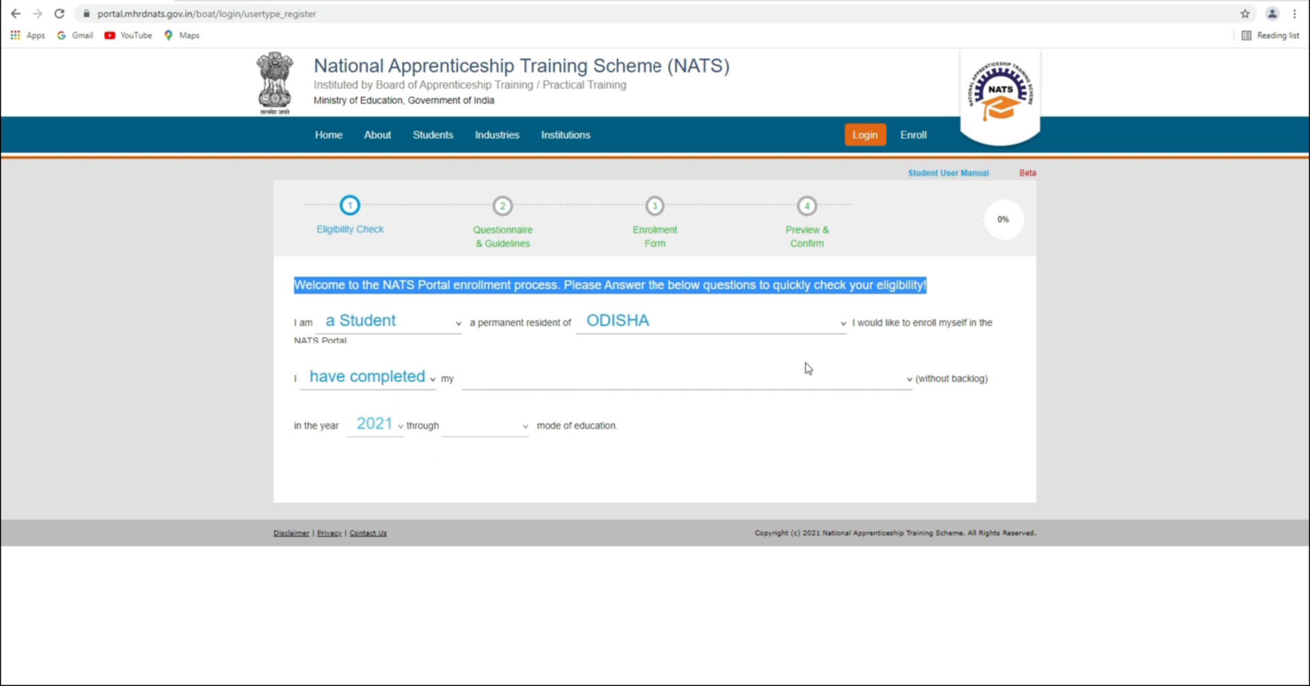
Choose Diploma in Engineering, passing year 2019, and Regular mode of education
{"action": "left_click", "coordinate": [882, 384]}
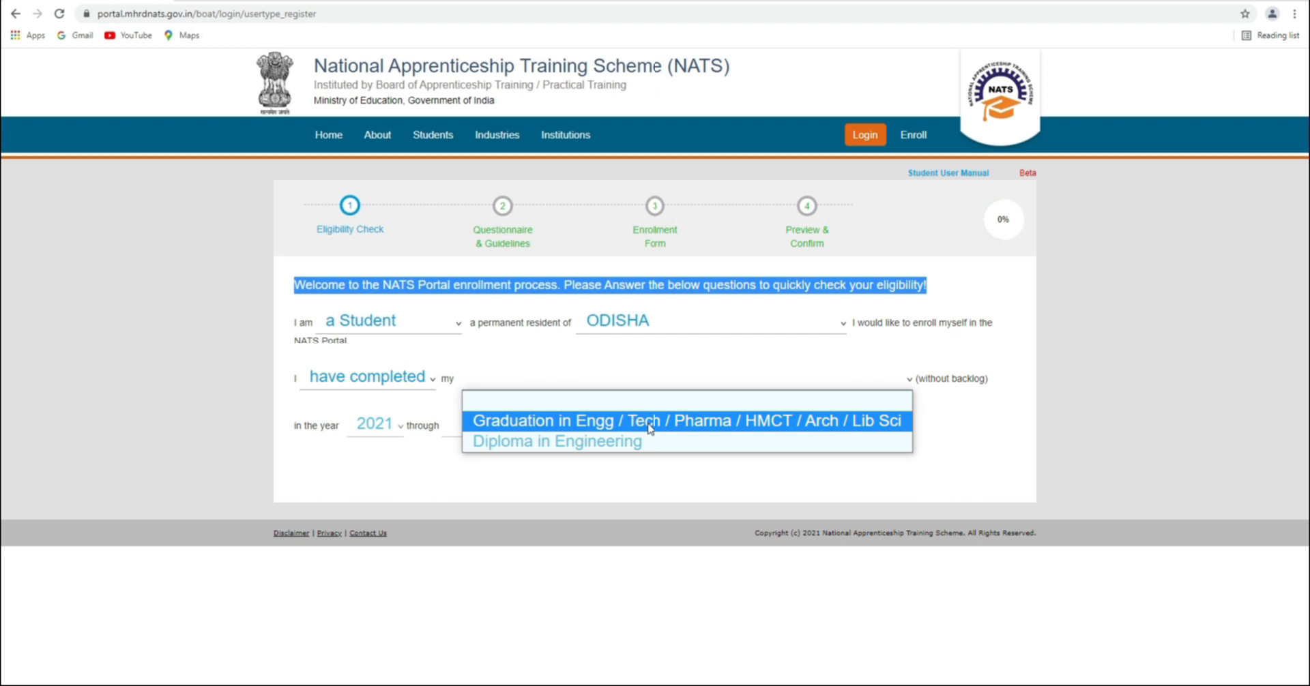
{"action": "left_click", "coordinate": [594, 447]}
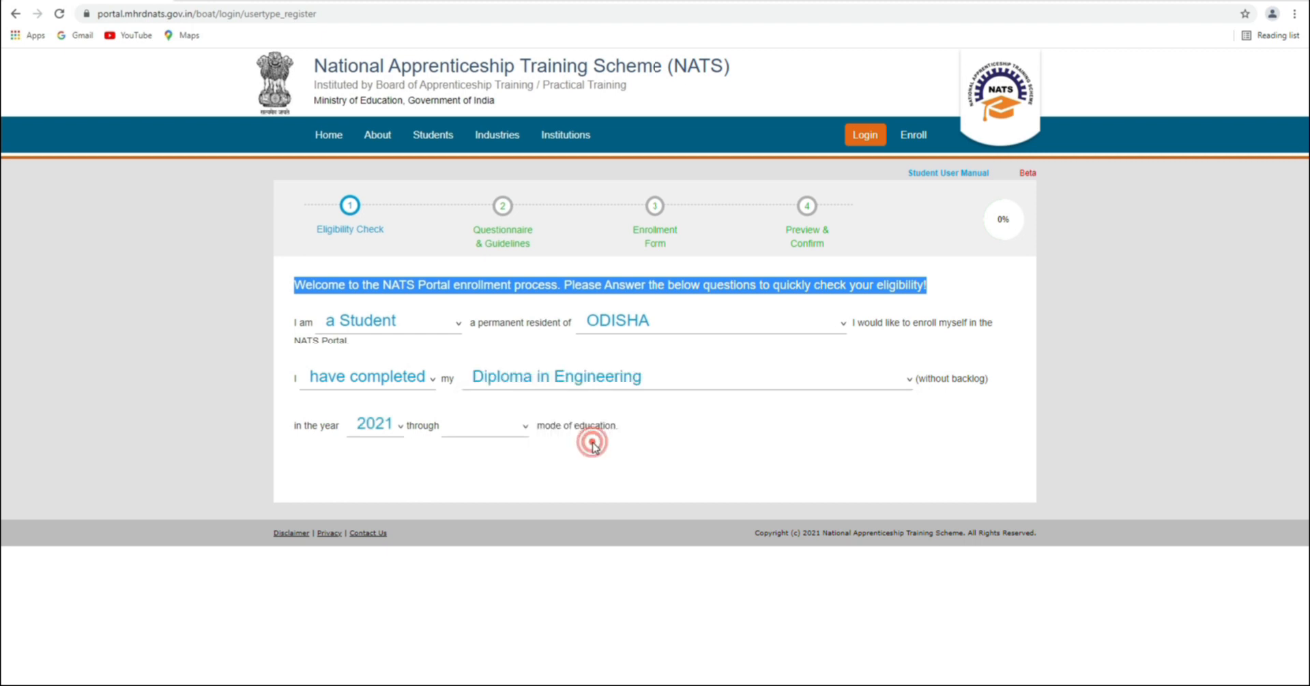
{"action": "left_click", "coordinate": [401, 430]}
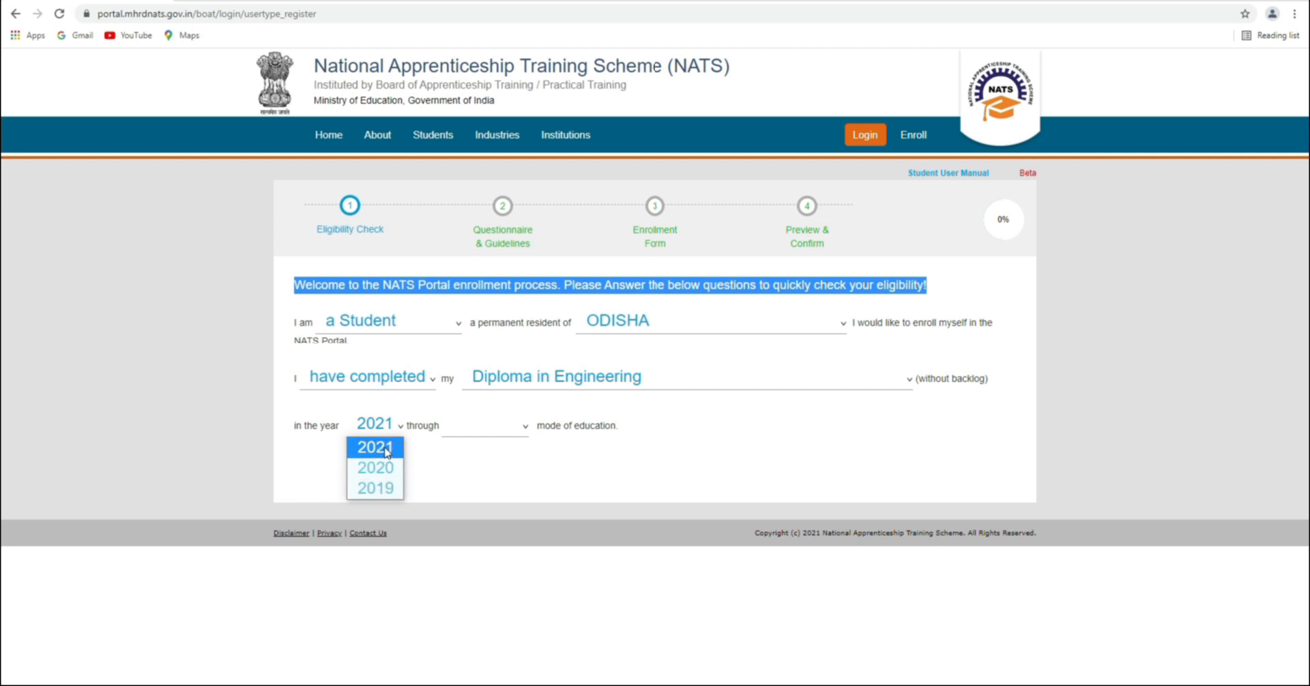
{"action": "left_click", "coordinate": [381, 490]}
{"action": "left_click", "coordinate": [517, 427]}
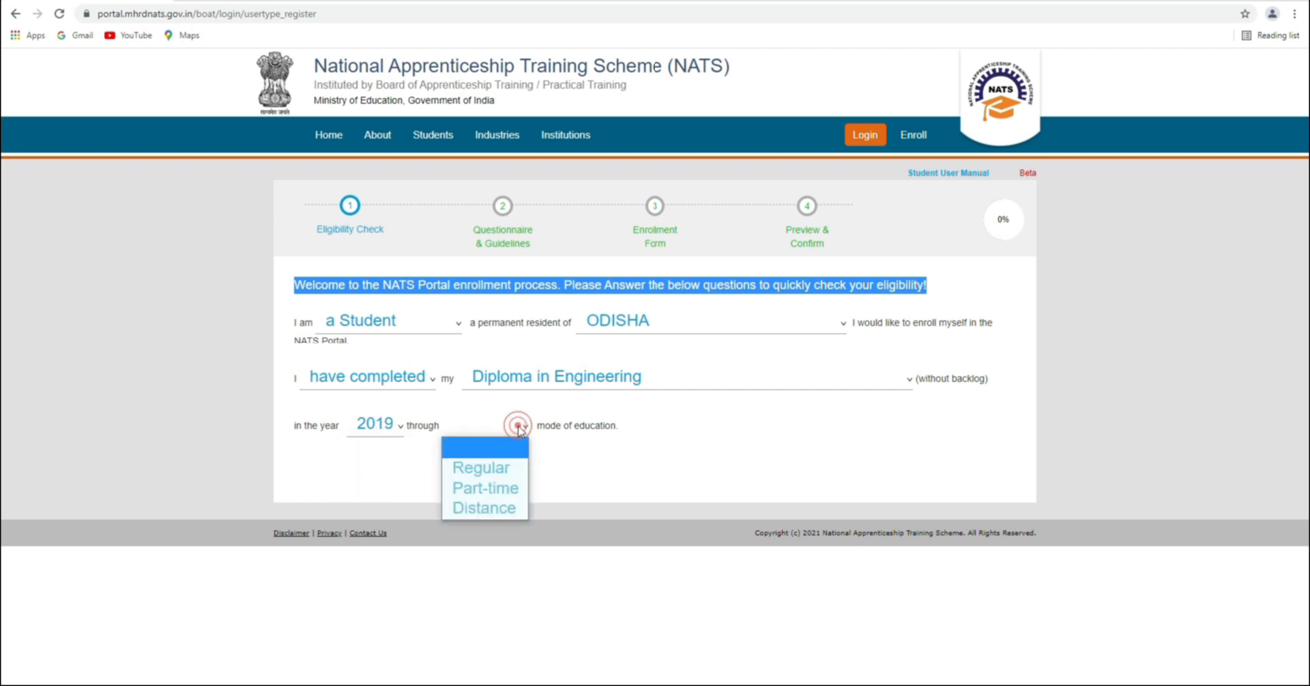
{"action": "left_click", "coordinate": [494, 472]}
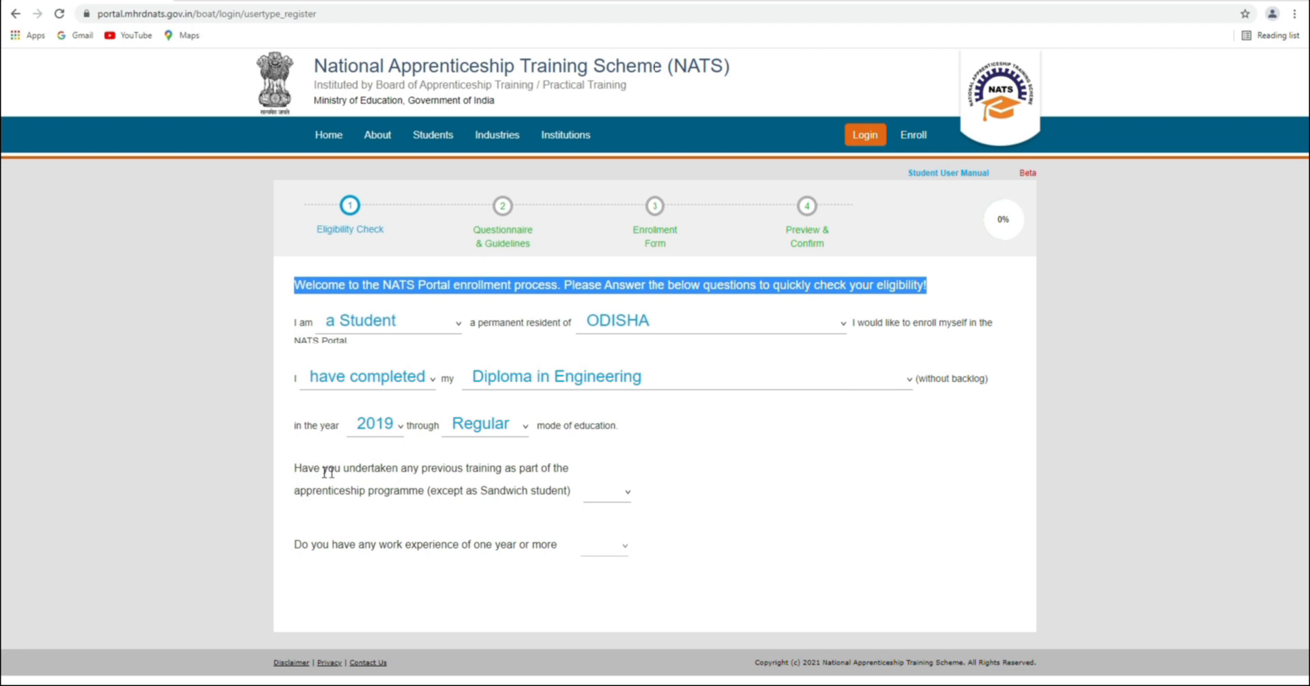
Answer No to the previous apprenticeship training question
{"action": "left_click_drag", "start_coordinate": [426, 470], "coordinate": [563, 470]}
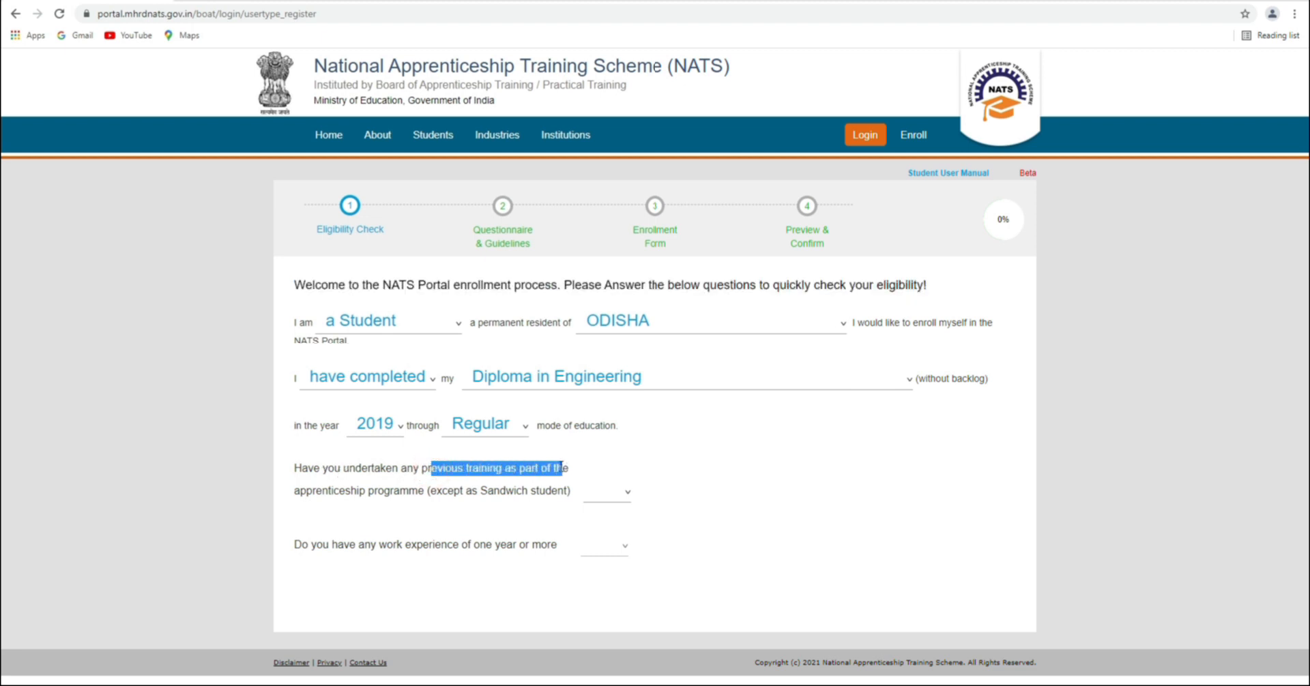
{"action": "left_click_drag", "start_coordinate": [332, 495], "coordinate": [564, 493]}
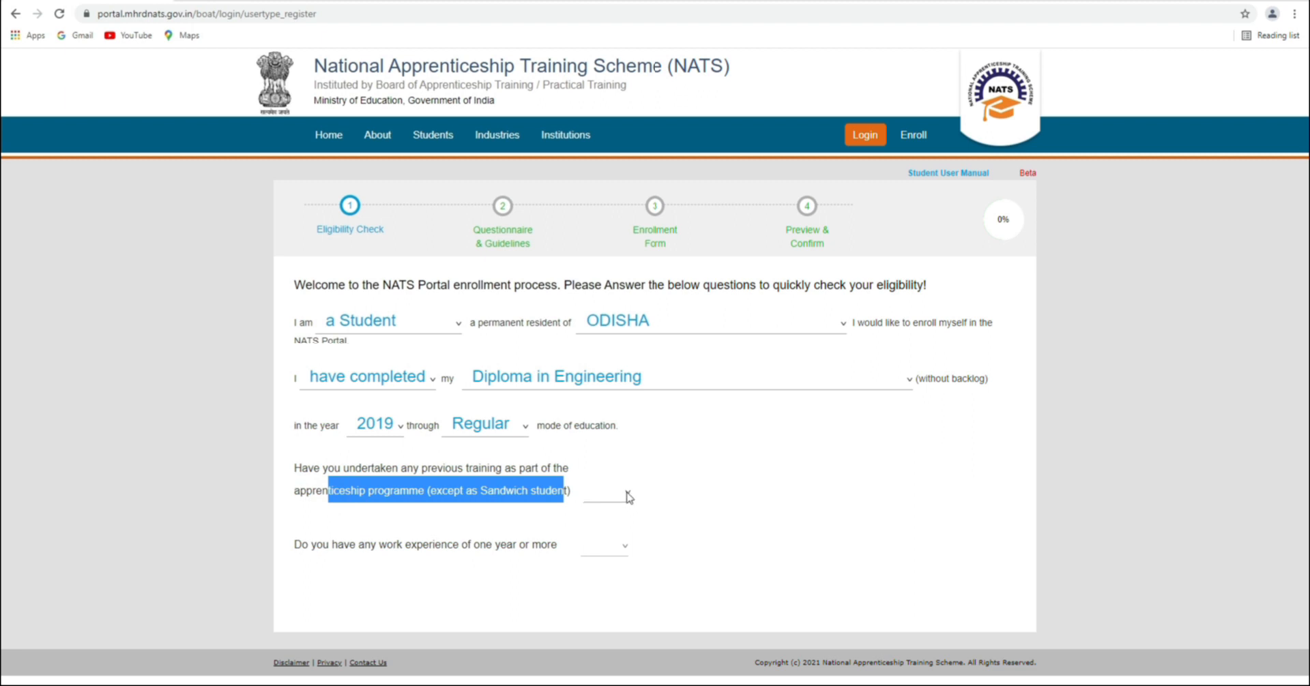
{"action": "left_click", "coordinate": [597, 472]}
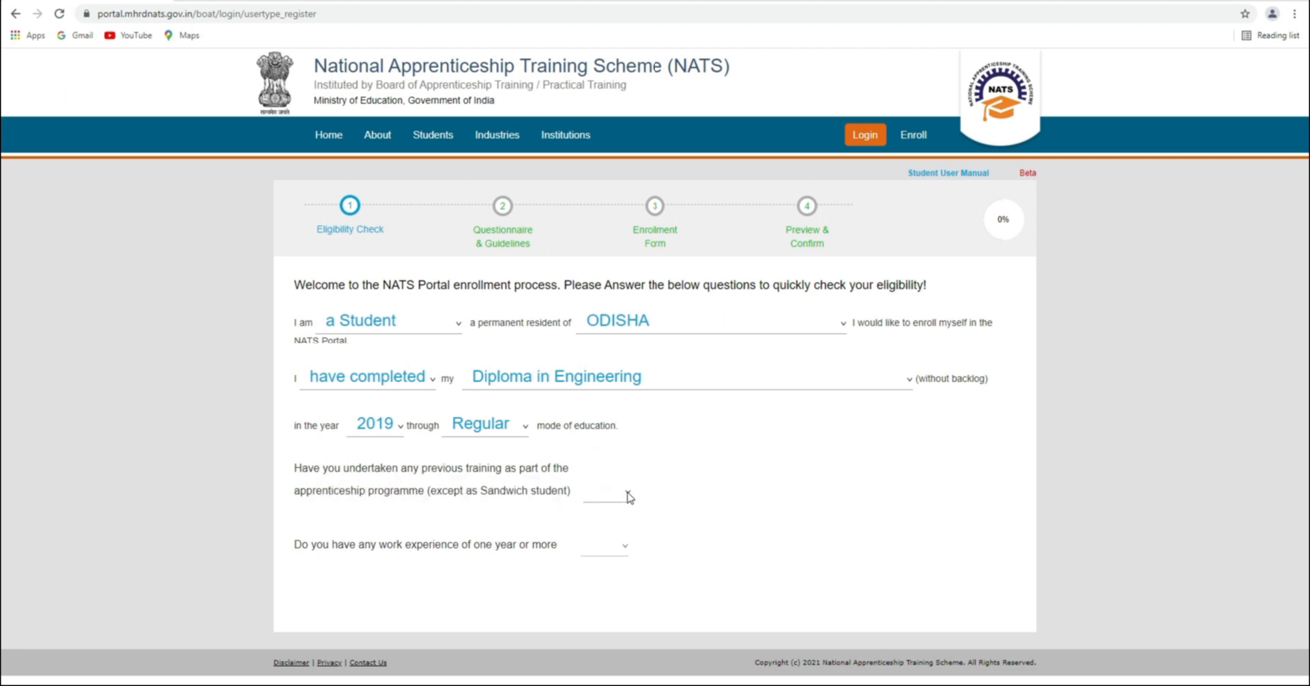
{"action": "left_click", "coordinate": [629, 492]}
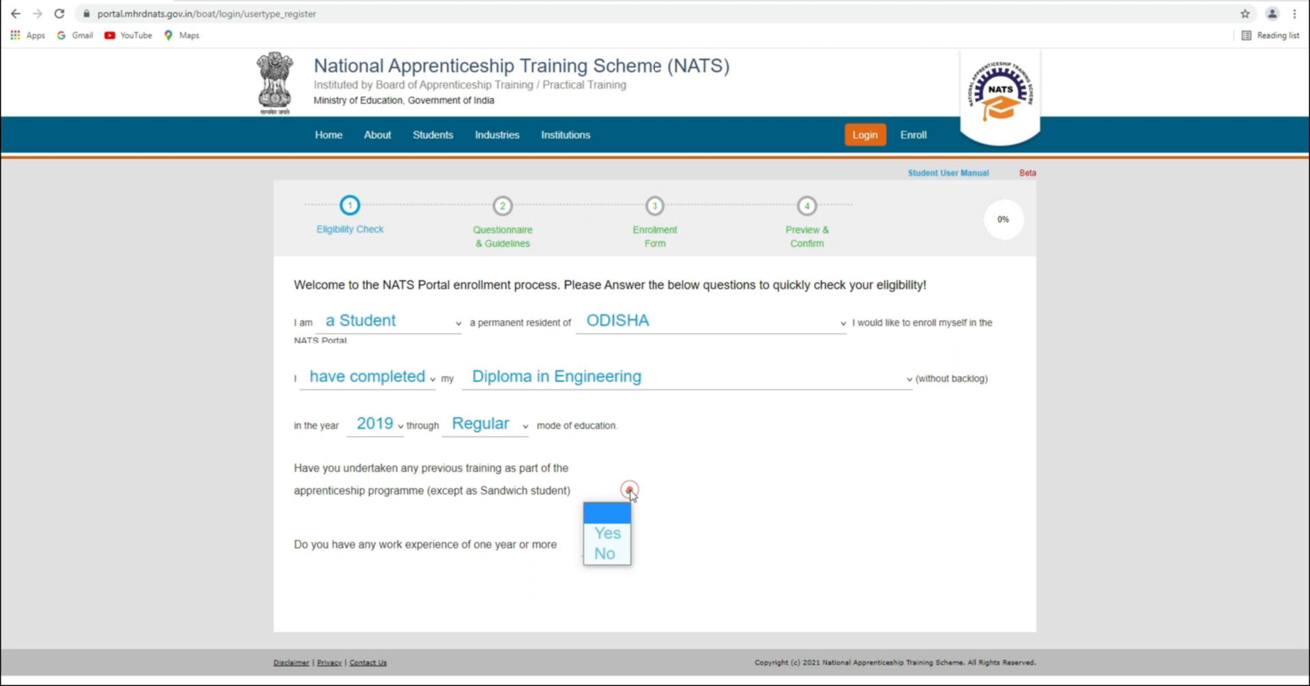
{"action": "left_click", "coordinate": [614, 555]}
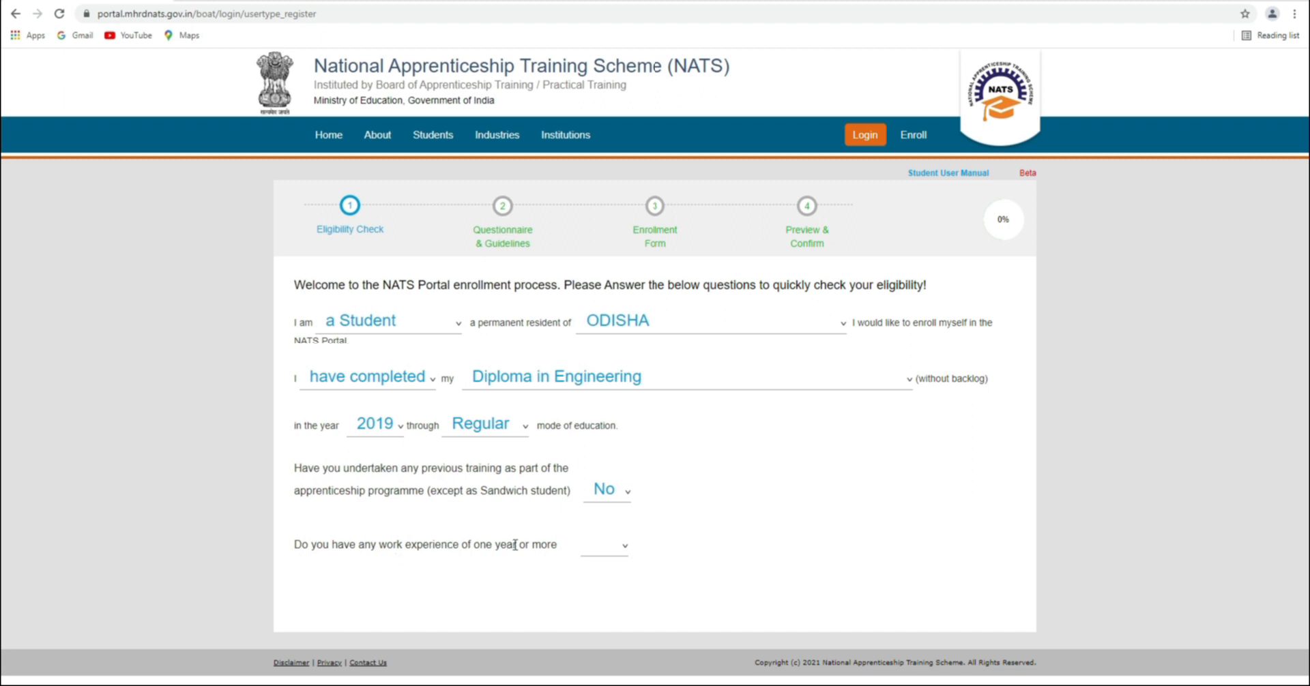
Answer No to work experience and review the Congrats eligibility message
{"action": "left_click", "coordinate": [616, 549]}
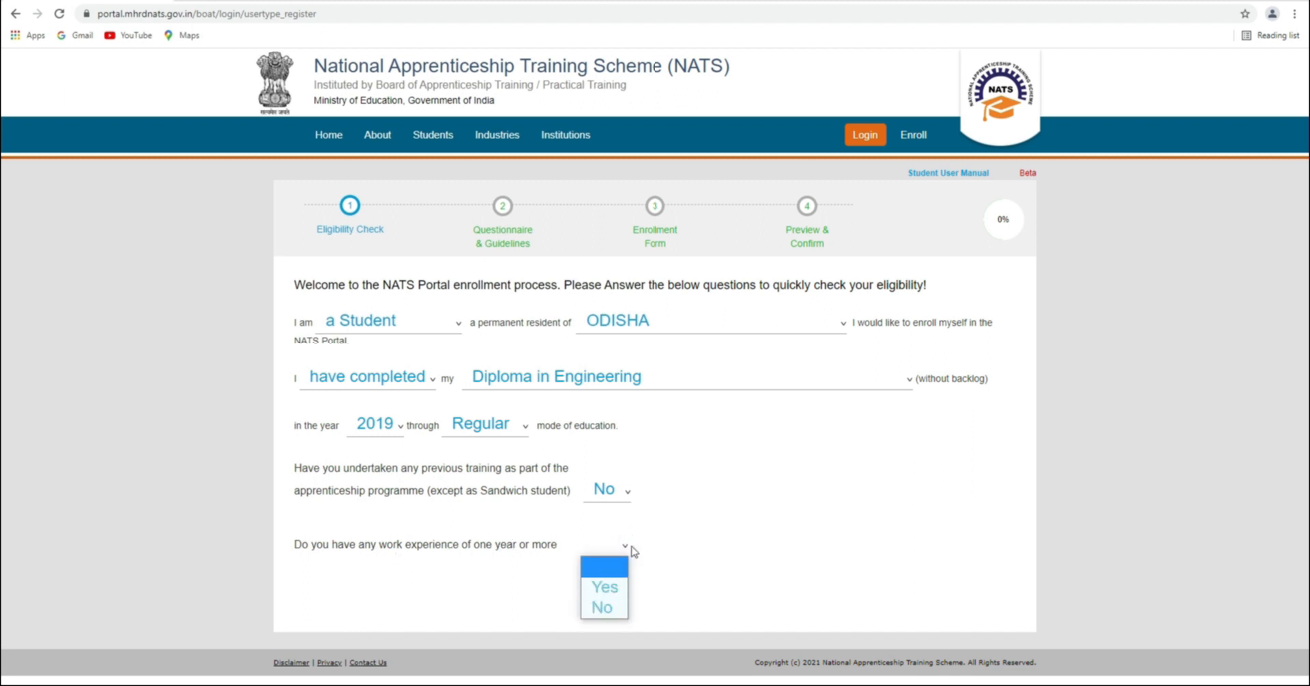
{"action": "left_click", "coordinate": [605, 609]}
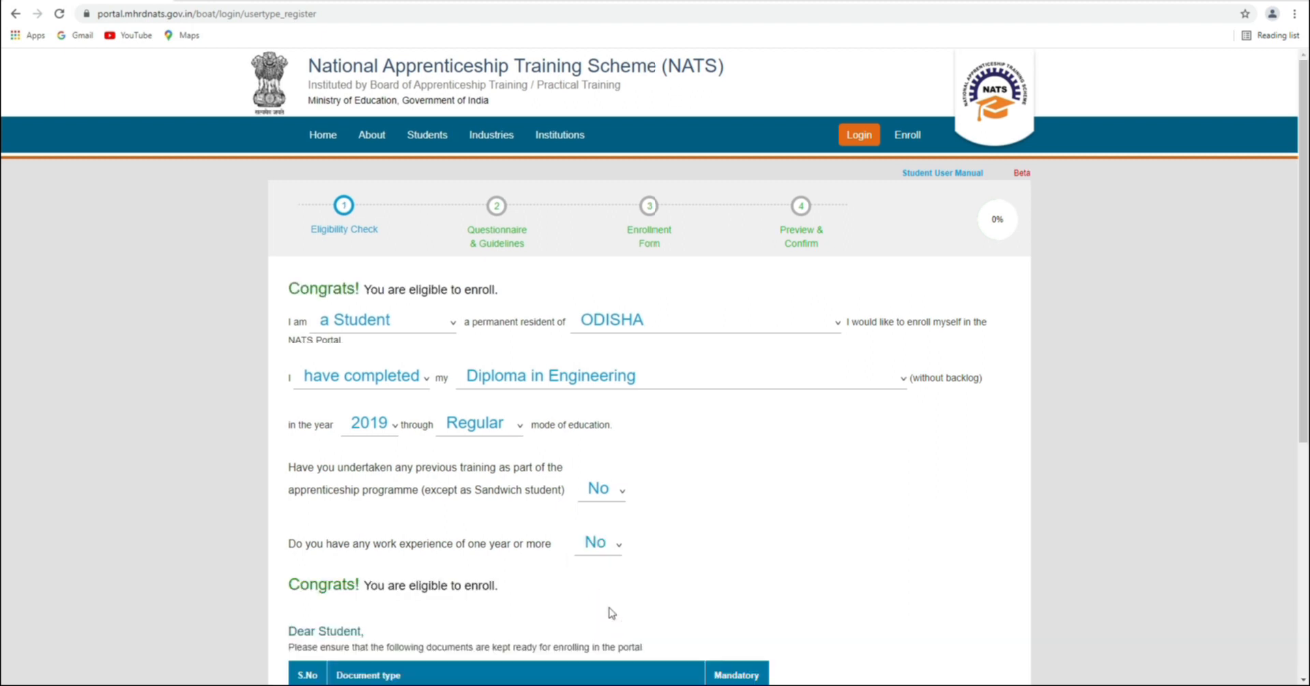
{"action": "scroll", "coordinate": [541, 554], "scroll_direction": "down", "scroll_amount": 2}
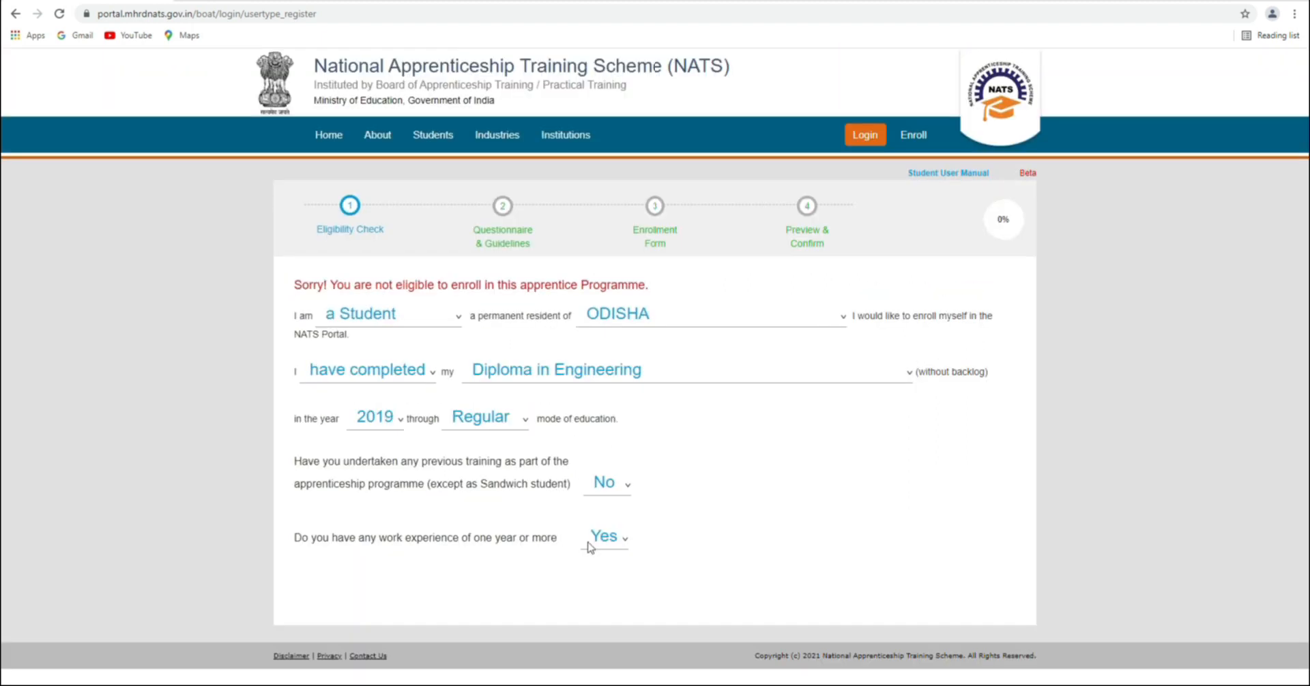
{"action": "left_click", "coordinate": [606, 539]}
{"action": "left_click", "coordinate": [605, 601]}
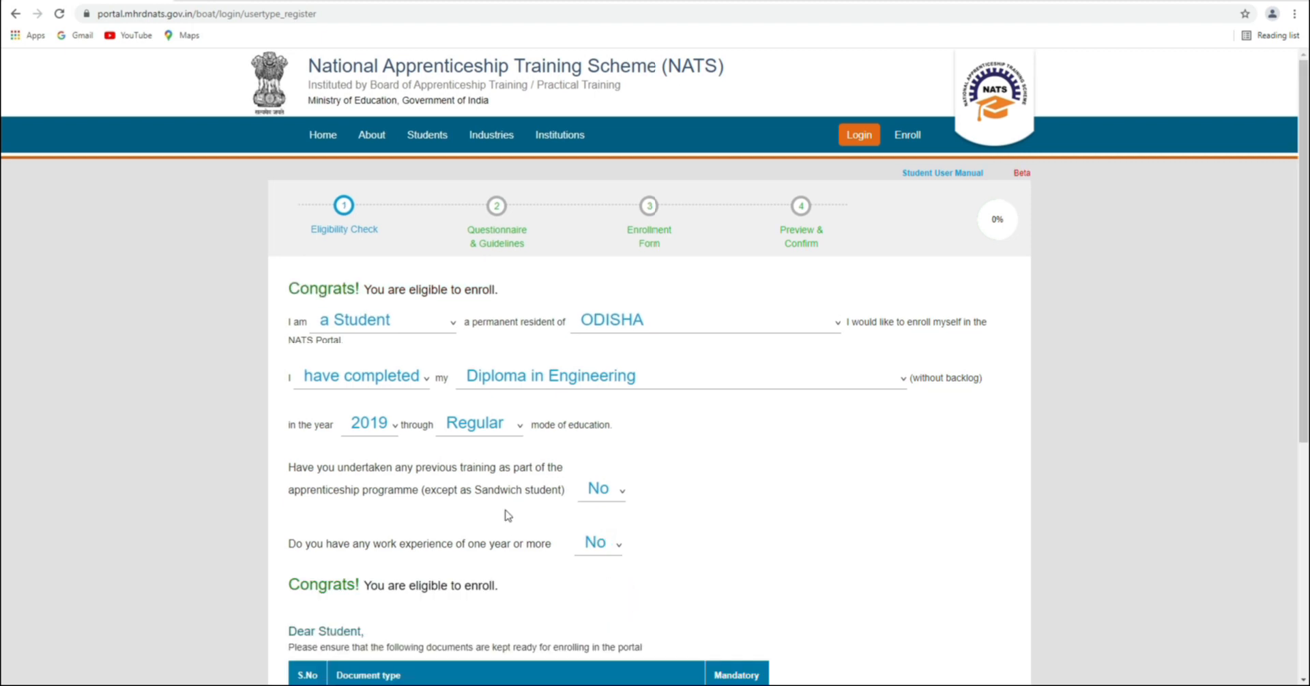
{"action": "scroll", "coordinate": [587, 514], "scroll_direction": "down", "scroll_amount": 2}
{"action": "left_click_drag", "start_coordinate": [292, 447], "coordinate": [539, 462]}
Review the required documents list, noting the PDF format and under-1MB size limits
{"action": "scroll", "coordinate": [453, 497], "scroll_direction": "down", "scroll_amount": 4}
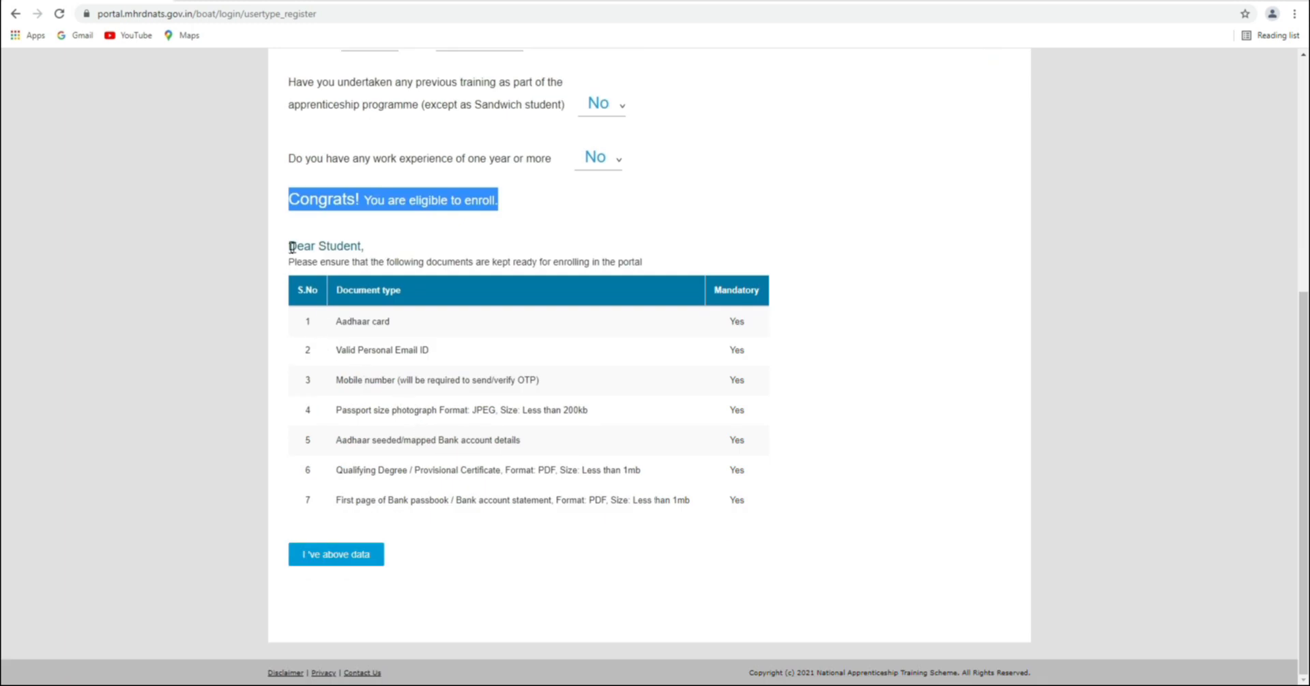
{"action": "left_click_drag", "start_coordinate": [292, 247], "coordinate": [393, 248]}
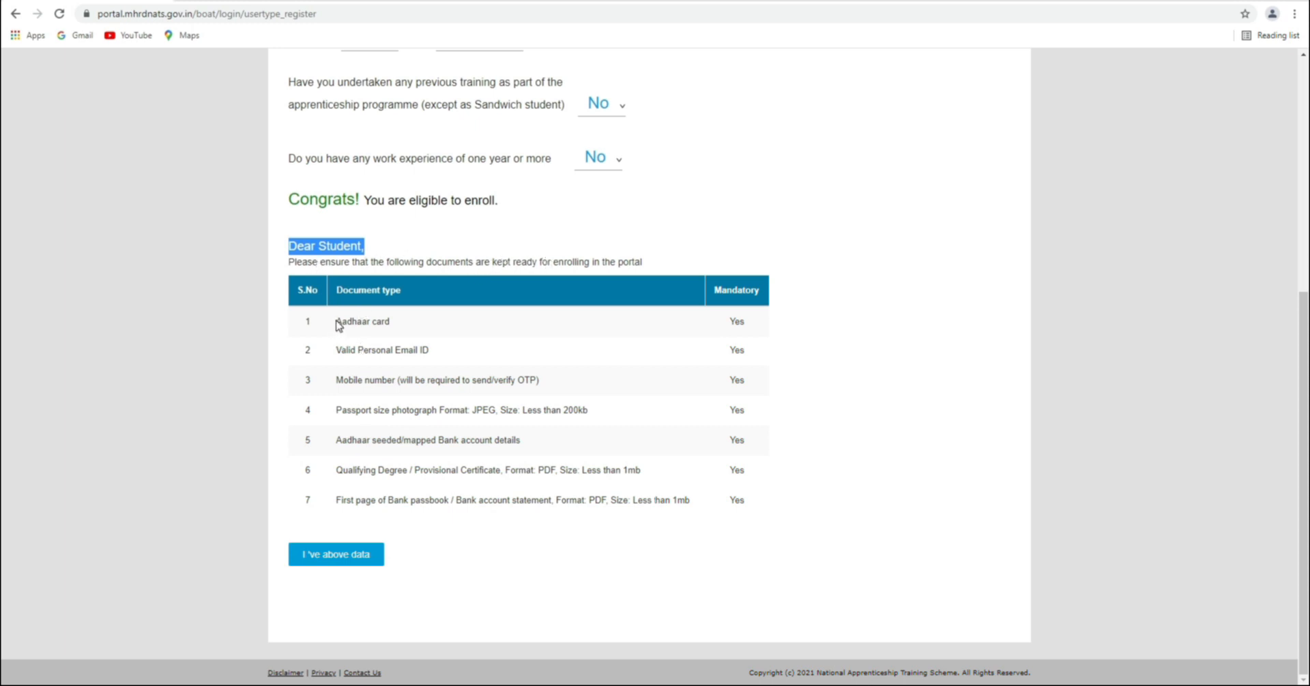
{"action": "left_click_drag", "start_coordinate": [339, 322], "coordinate": [409, 328]}
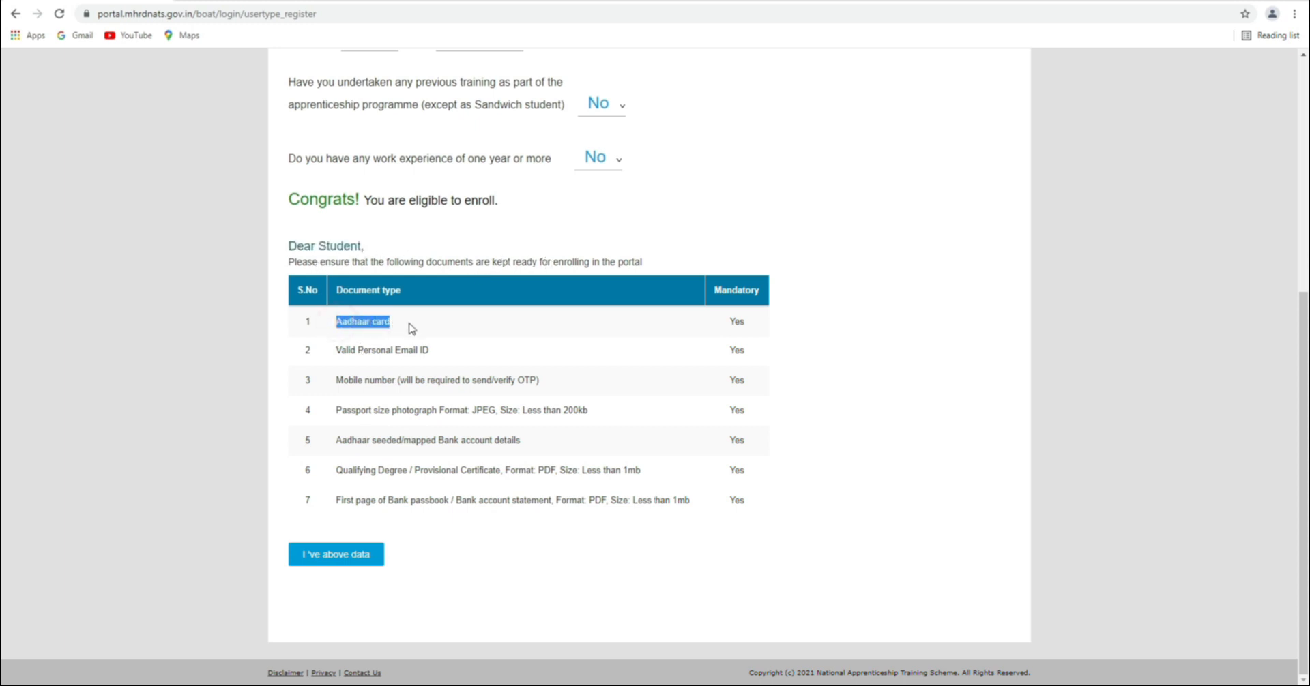
{"action": "left_click_drag", "start_coordinate": [339, 351], "coordinate": [432, 360]}
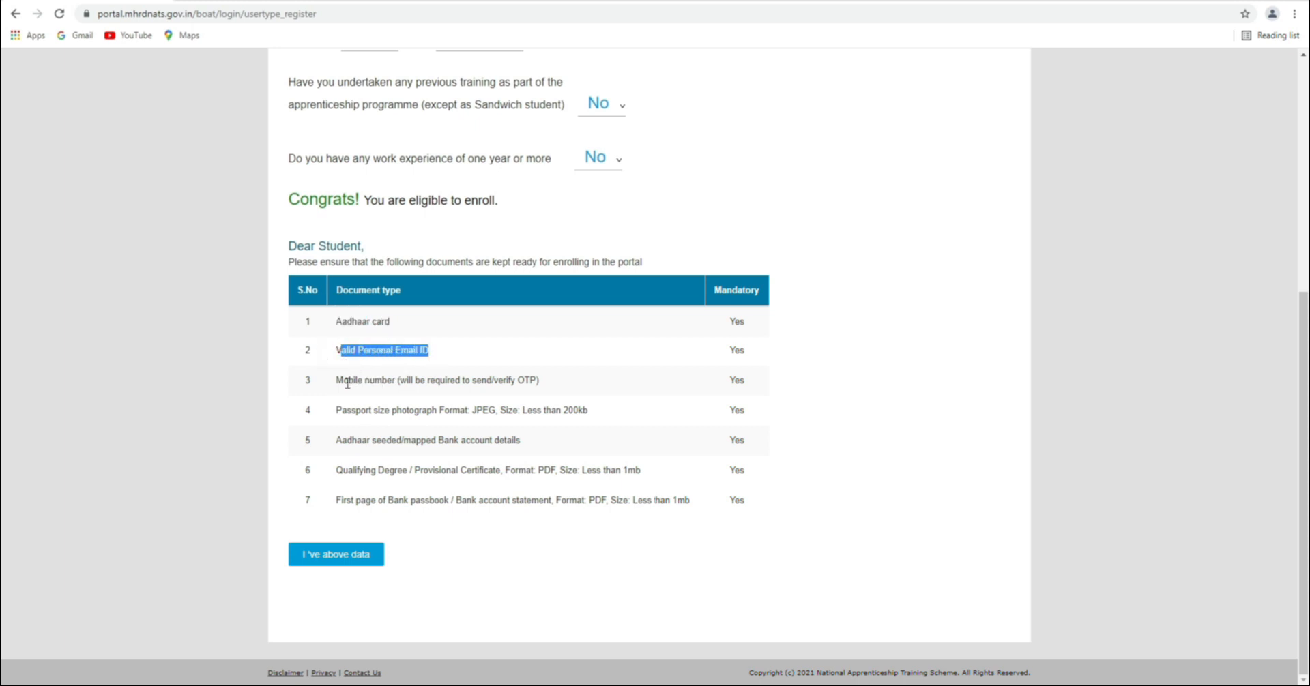
{"action": "left_click_drag", "start_coordinate": [339, 382], "coordinate": [541, 386]}
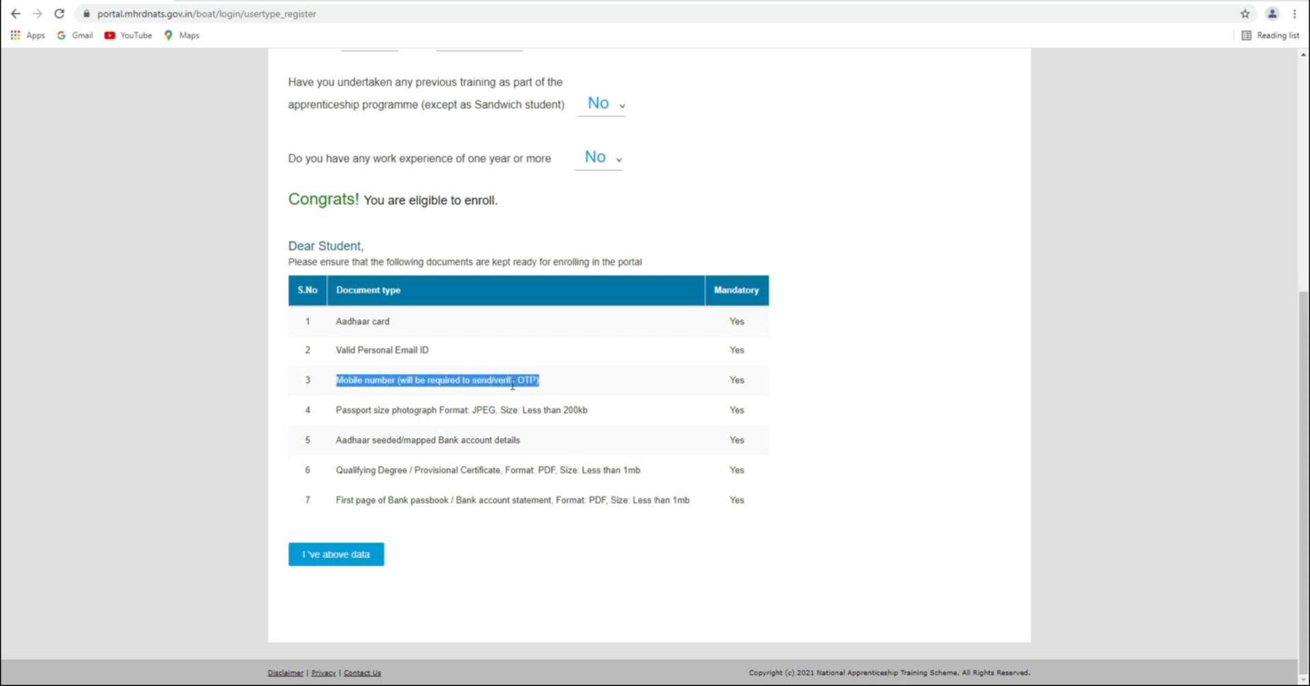
{"action": "left_click_drag", "start_coordinate": [339, 411], "coordinate": [586, 418]}
{"action": "left_click_drag", "start_coordinate": [342, 442], "coordinate": [527, 443]}
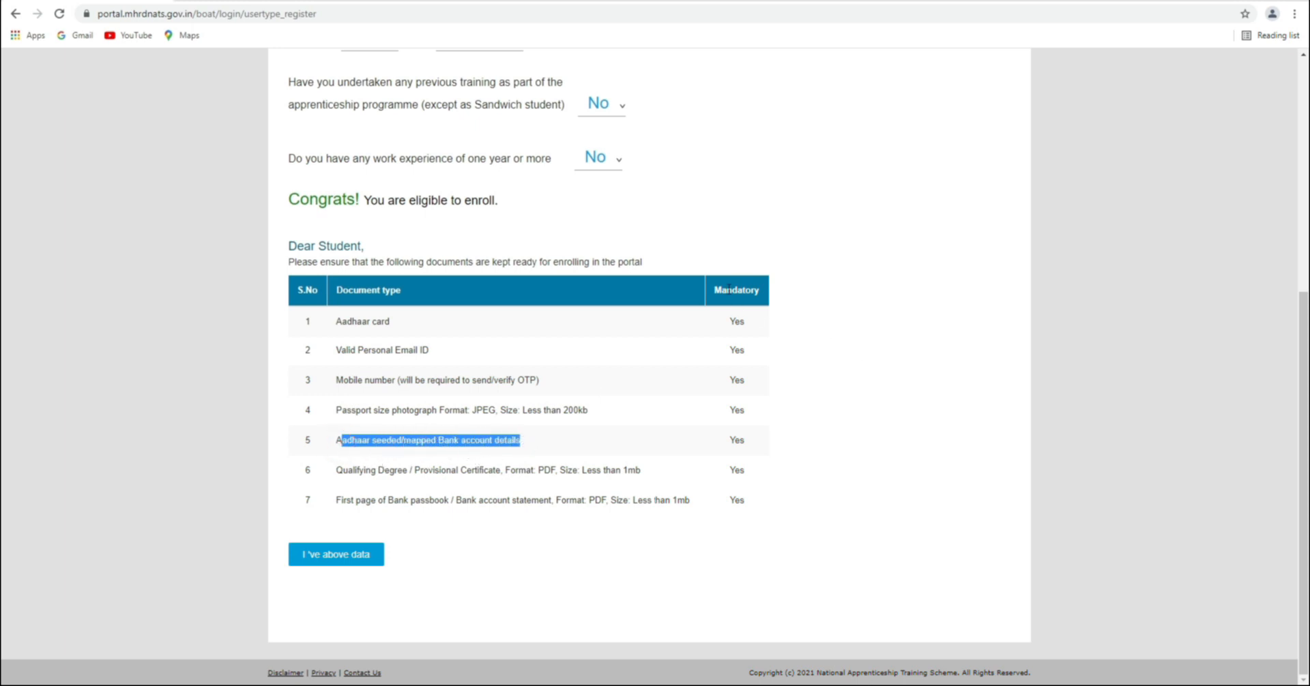
{"action": "left_click_drag", "start_coordinate": [337, 472], "coordinate": [651, 479]}
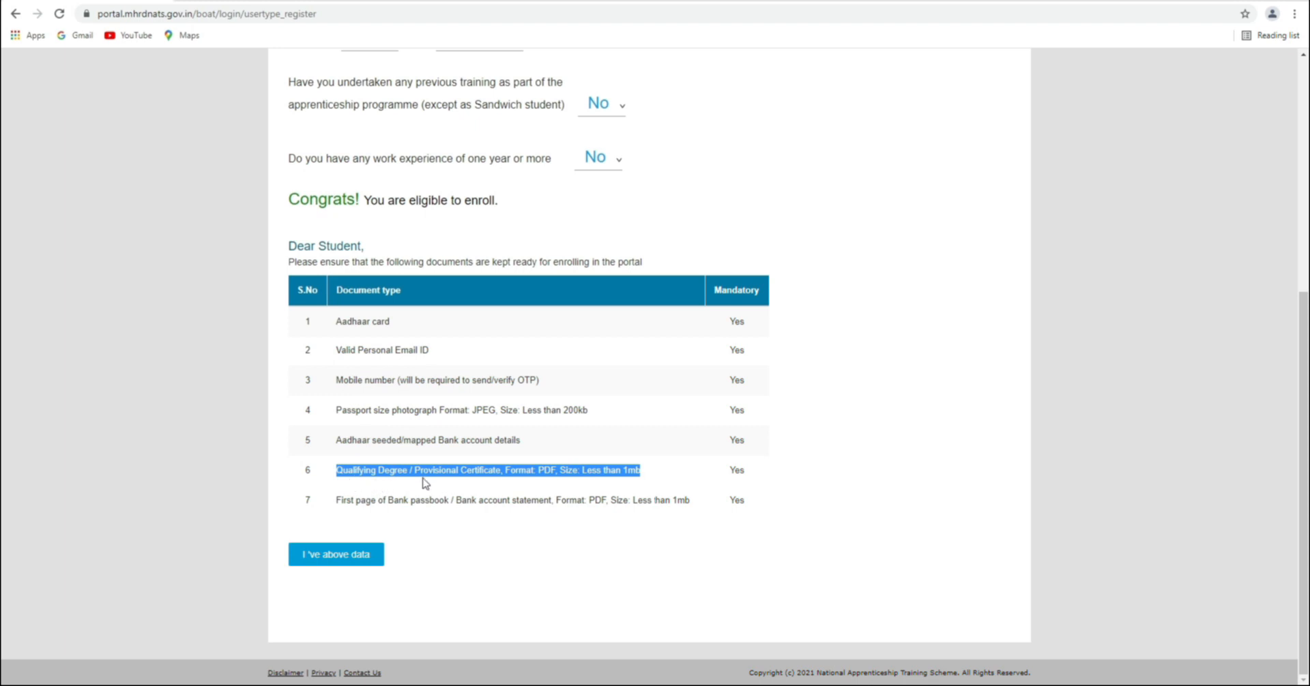
{"action": "double_click", "coordinate": [553, 470]}
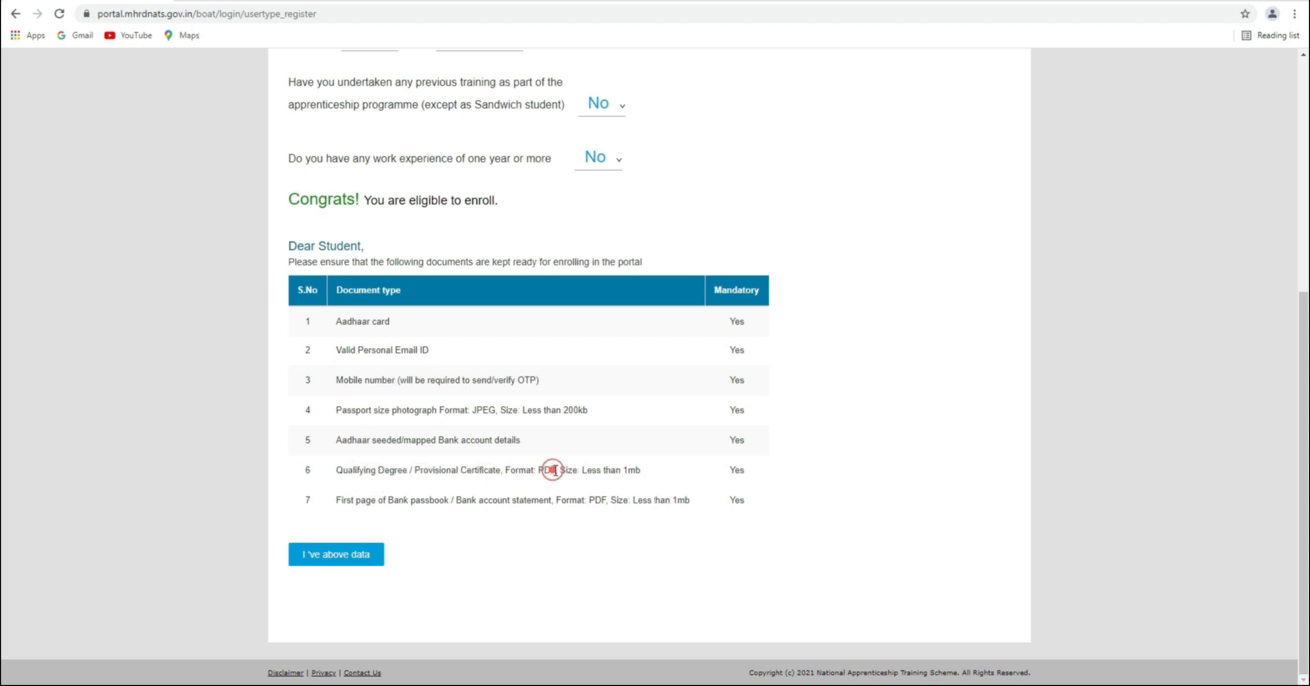
{"action": "left_click_drag", "start_coordinate": [640, 471], "coordinate": [585, 472]}
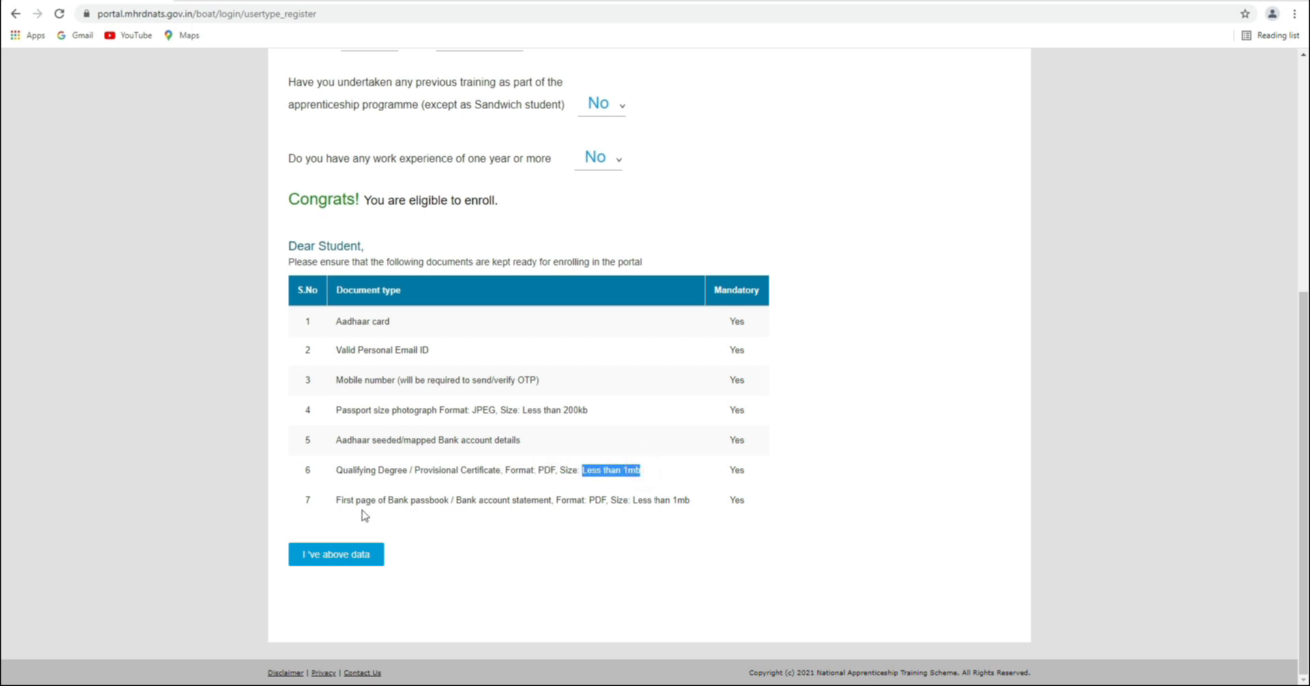
{"action": "left_click_drag", "start_coordinate": [338, 501], "coordinate": [690, 500]}
{"action": "left_click", "coordinate": [659, 522]}
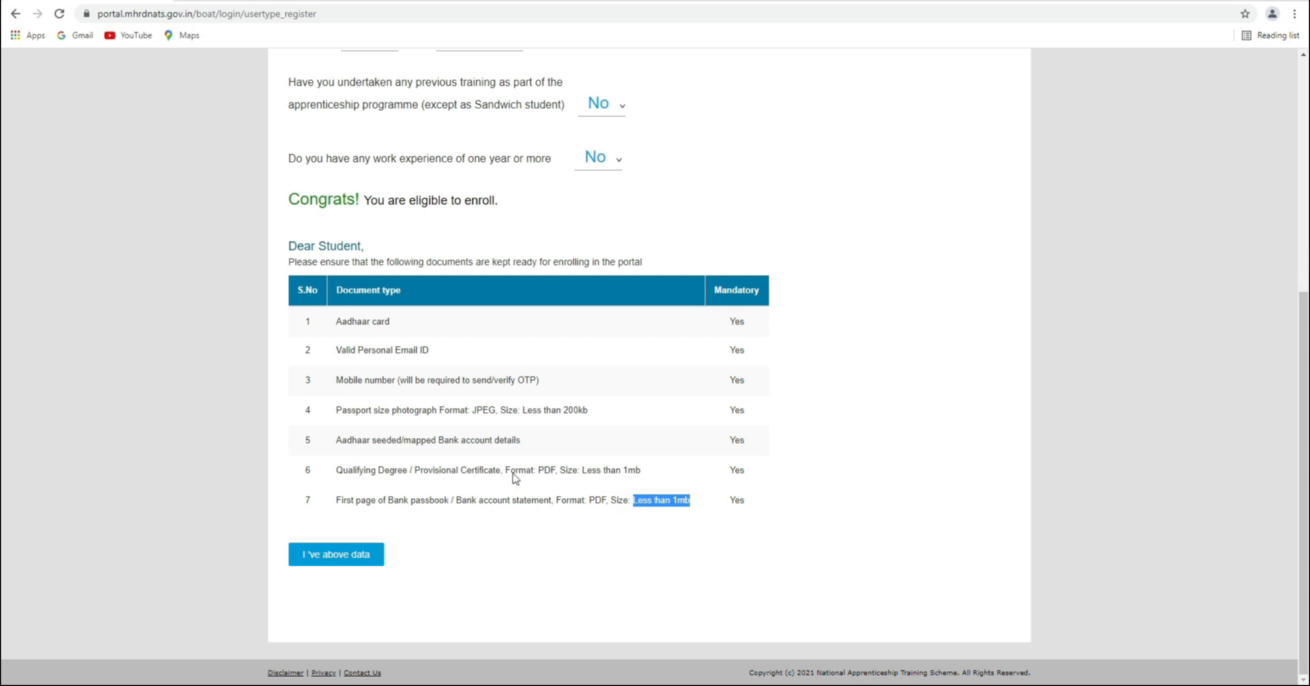
Confirm all the listed documents are ready with the "I've above data" button
{"action": "left_click_drag", "start_coordinate": [715, 290], "coordinate": [779, 299]}
{"action": "left_click", "coordinate": [755, 293]}
{"action": "scroll", "coordinate": [404, 294], "scroll_direction": "up", "scroll_amount": 1}
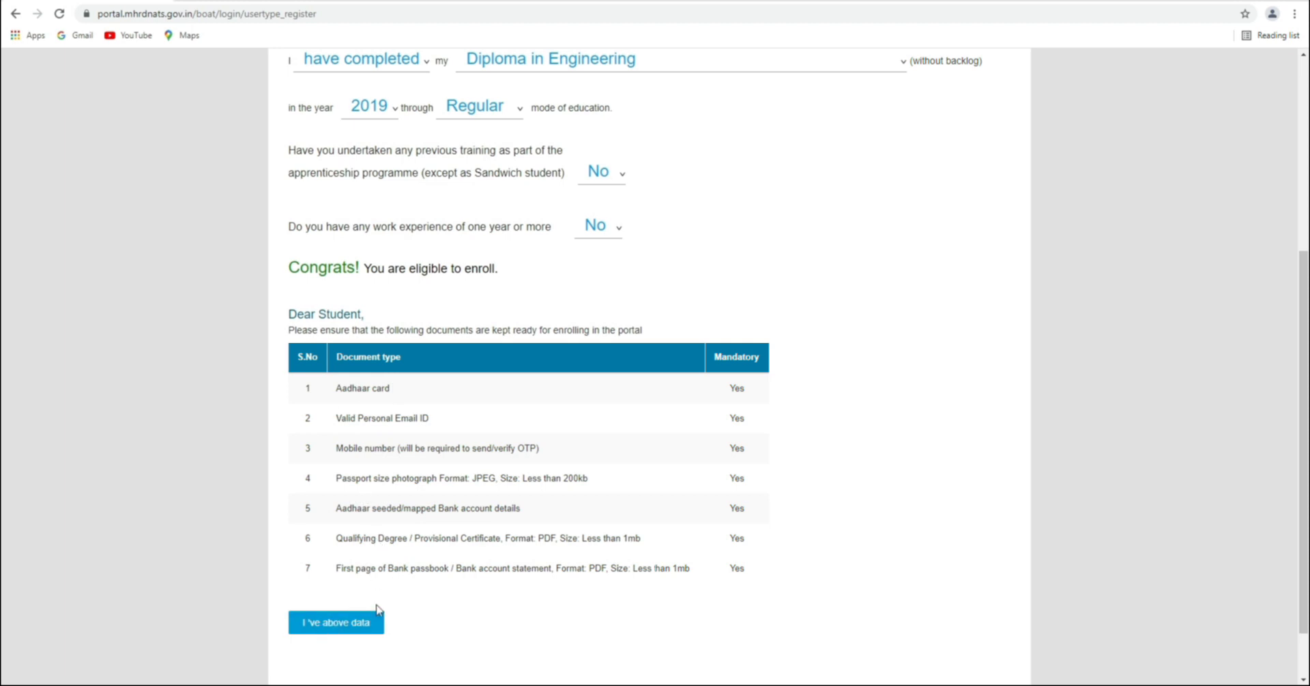
{"action": "scroll", "coordinate": [377, 607], "scroll_direction": "down", "scroll_amount": 1}
{"action": "left_click", "coordinate": [333, 557]}
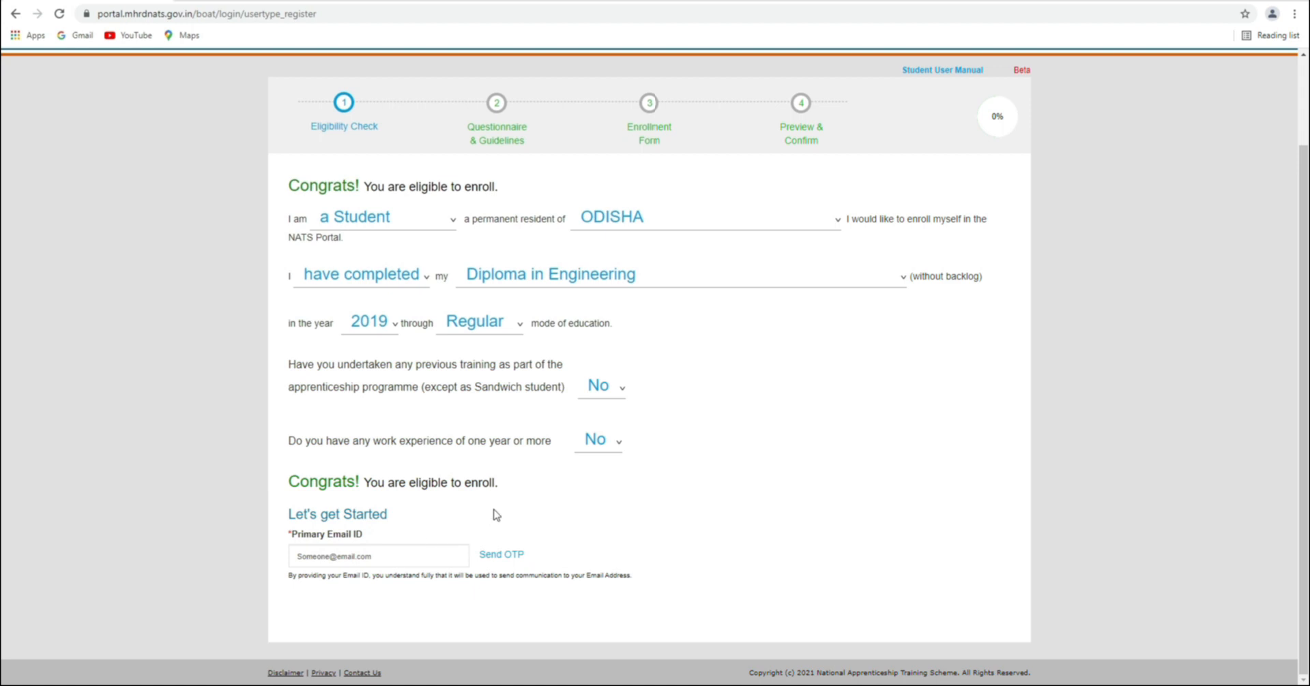
Enter the student's e-mail address as Primary Email ID and send an OTP to it
{"action": "left_click", "coordinate": [325, 557]}
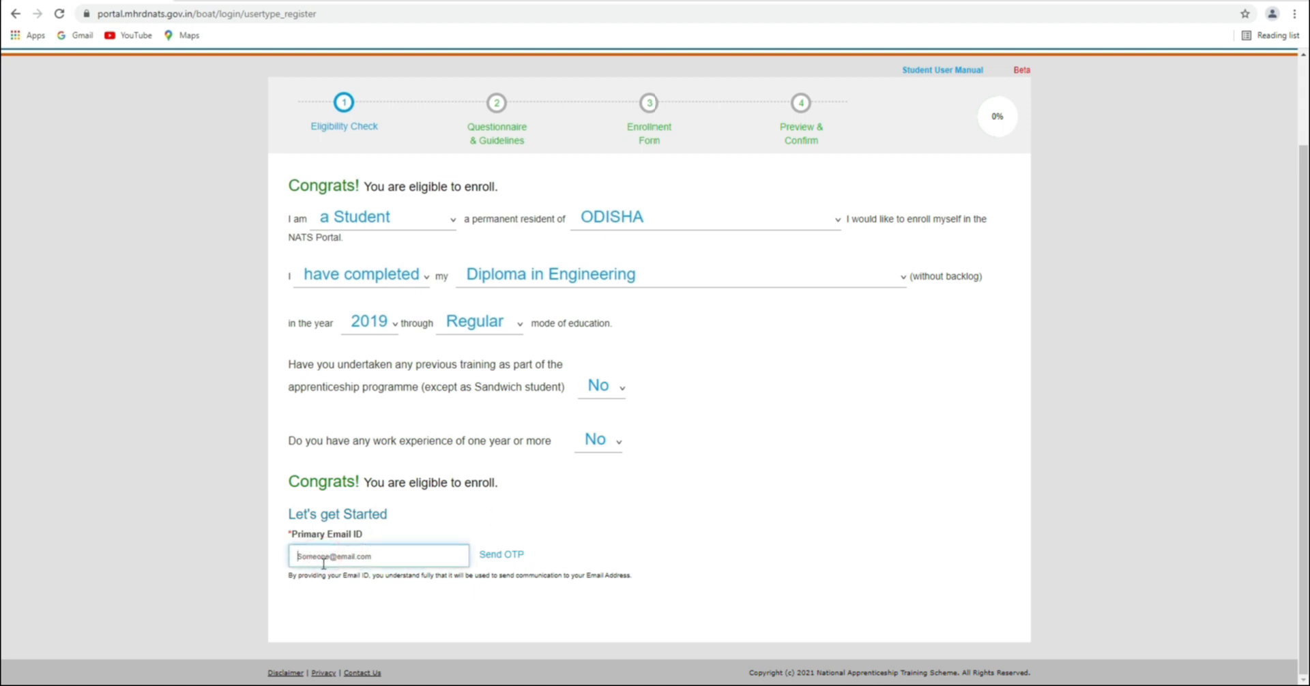
{"action": "left_click_drag", "start_coordinate": [325, 575], "coordinate": [637, 582]}
{"action": "left_click", "coordinate": [586, 554]}
{"action": "left_click", "coordinate": [356, 556]}
{"action": "key", "text": "alt"}
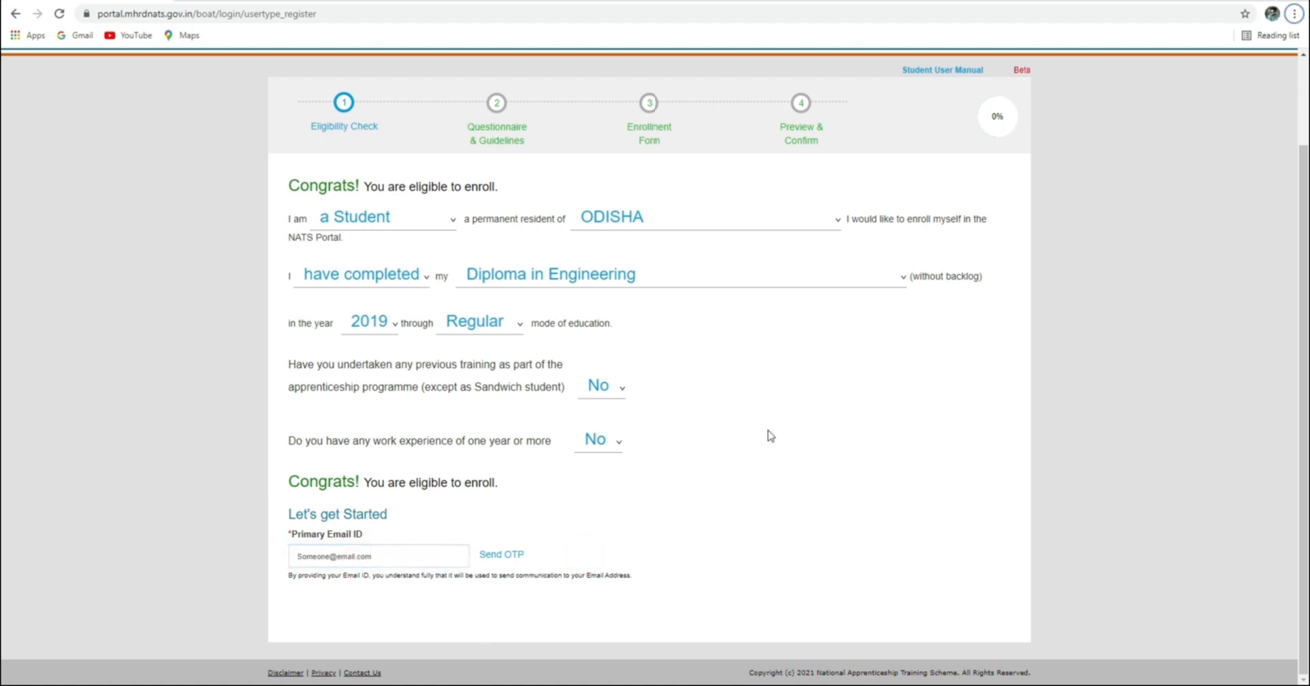
{"action": "left_click", "coordinate": [321, 558]}
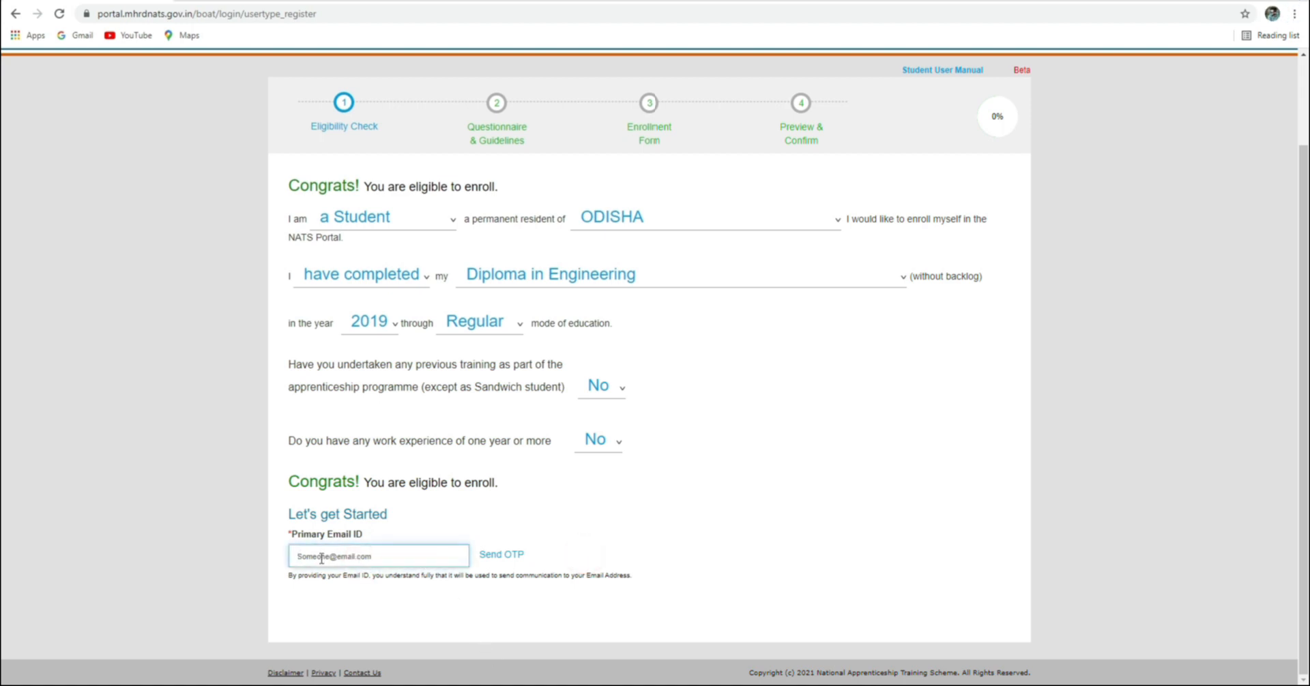
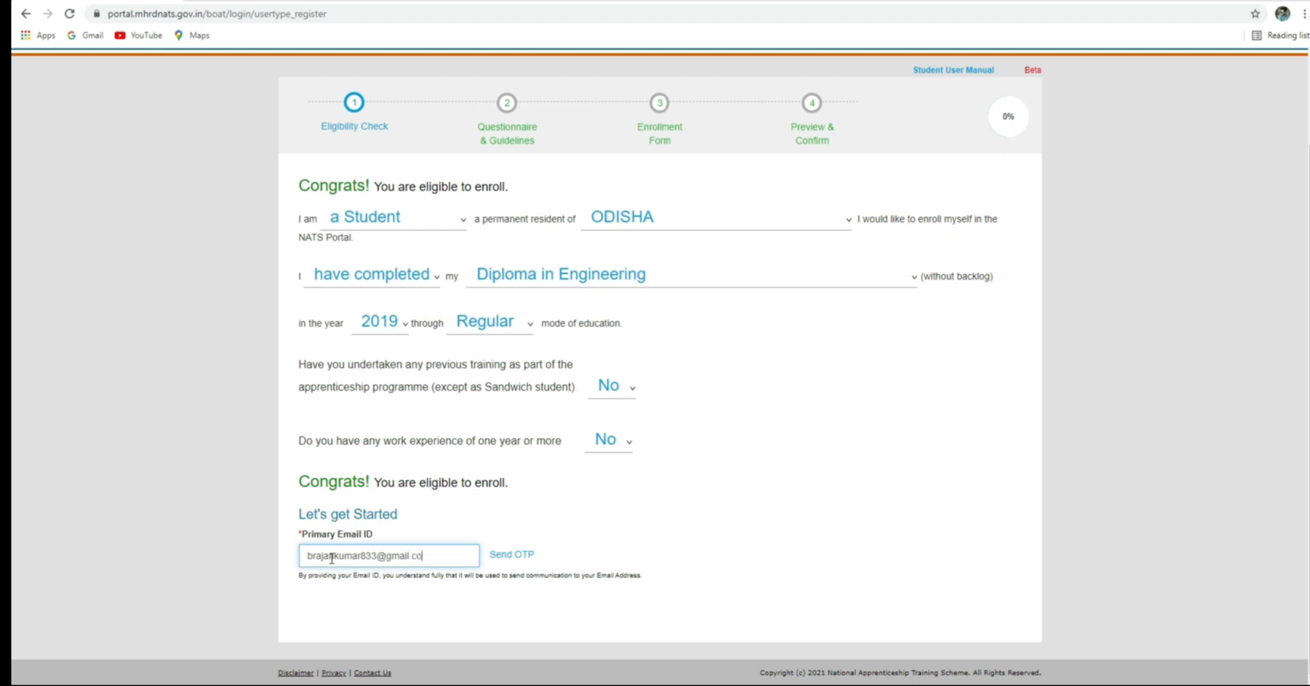
{"action": "left_click", "coordinate": [513, 558]}
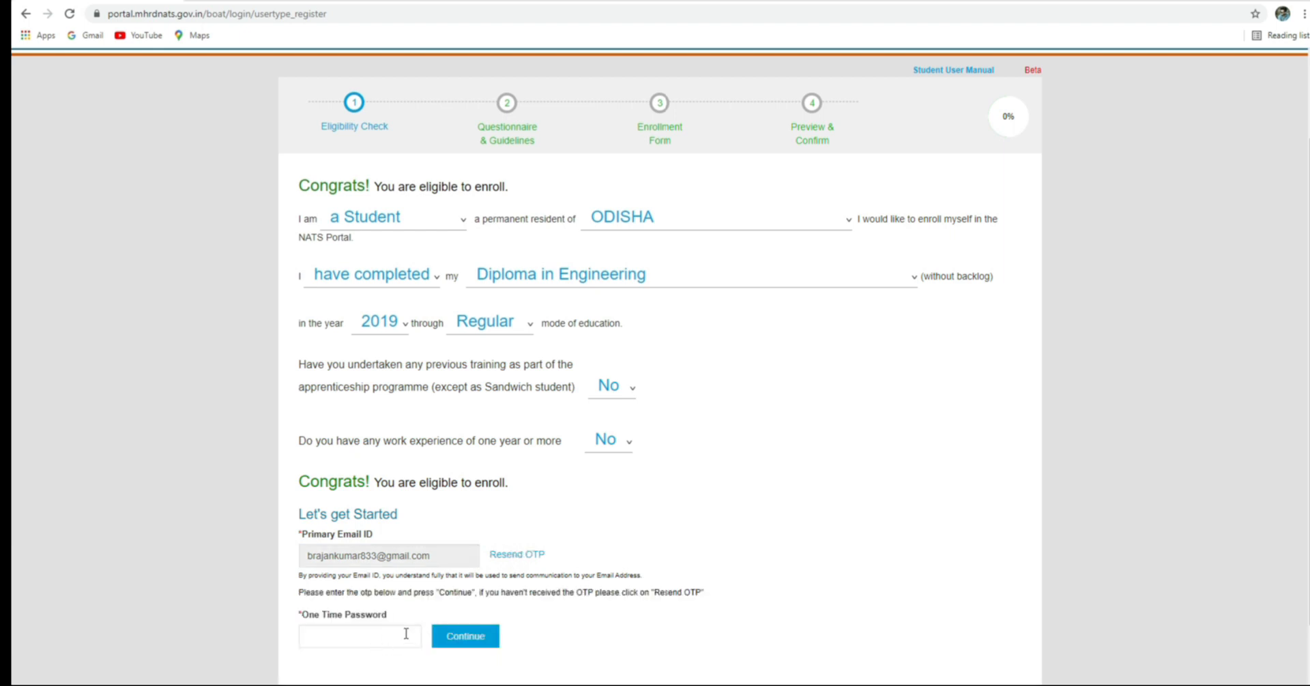
{"action": "left_click", "coordinate": [353, 637]}
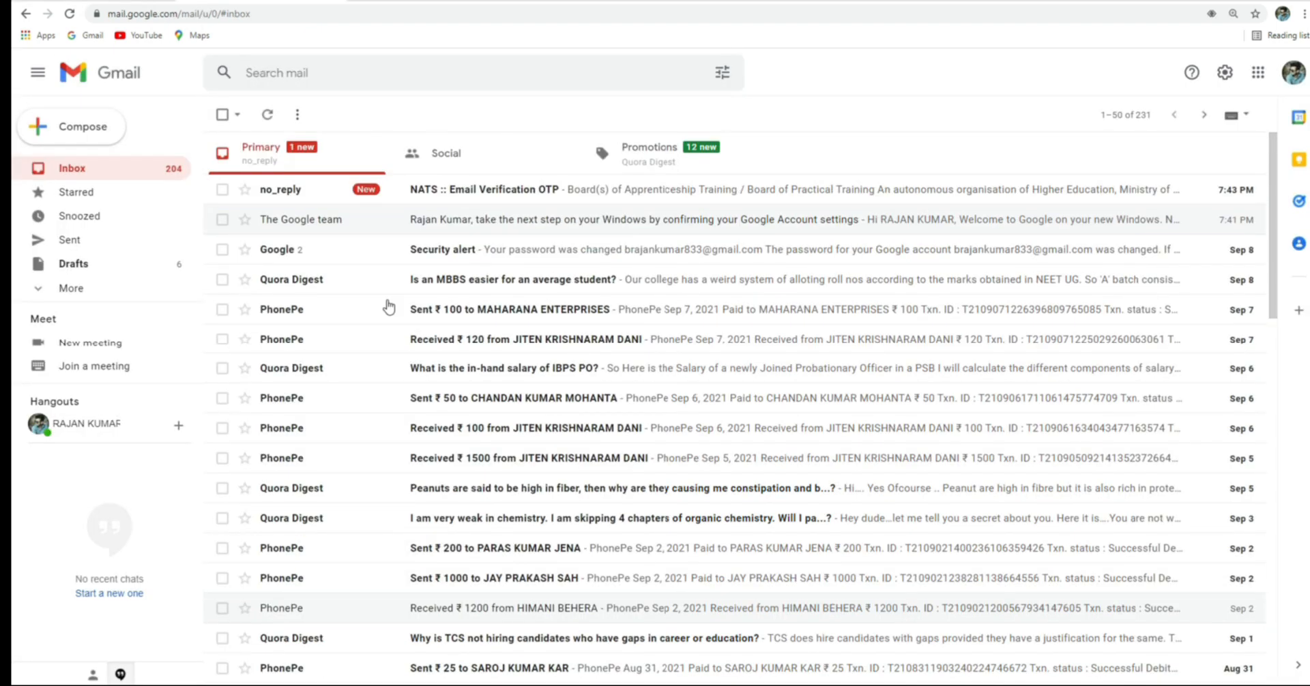
Read the code in the NATS Email Verification OTP message and return to the portal's OTP field
{"action": "left_click", "coordinate": [470, 185]}
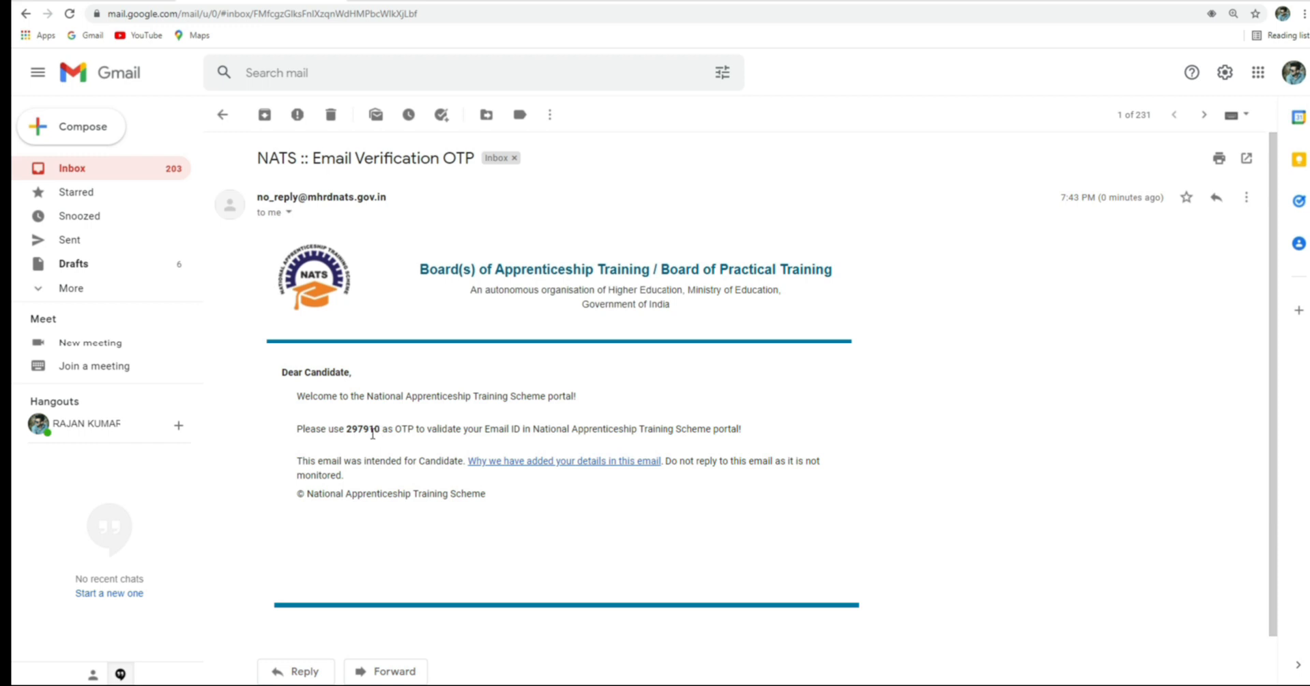
{"action": "left_click_drag", "start_coordinate": [347, 429], "coordinate": [391, 425]}
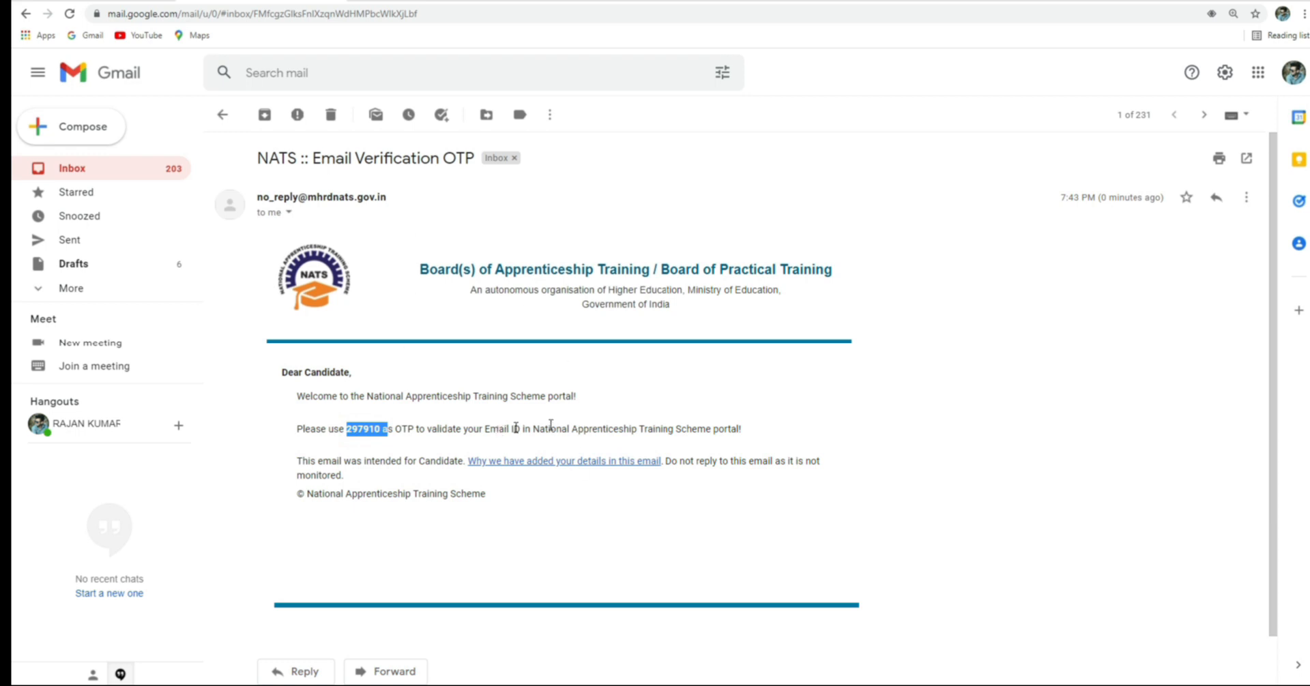
{"action": "left_click_drag", "start_coordinate": [499, 428], "coordinate": [504, 417]}
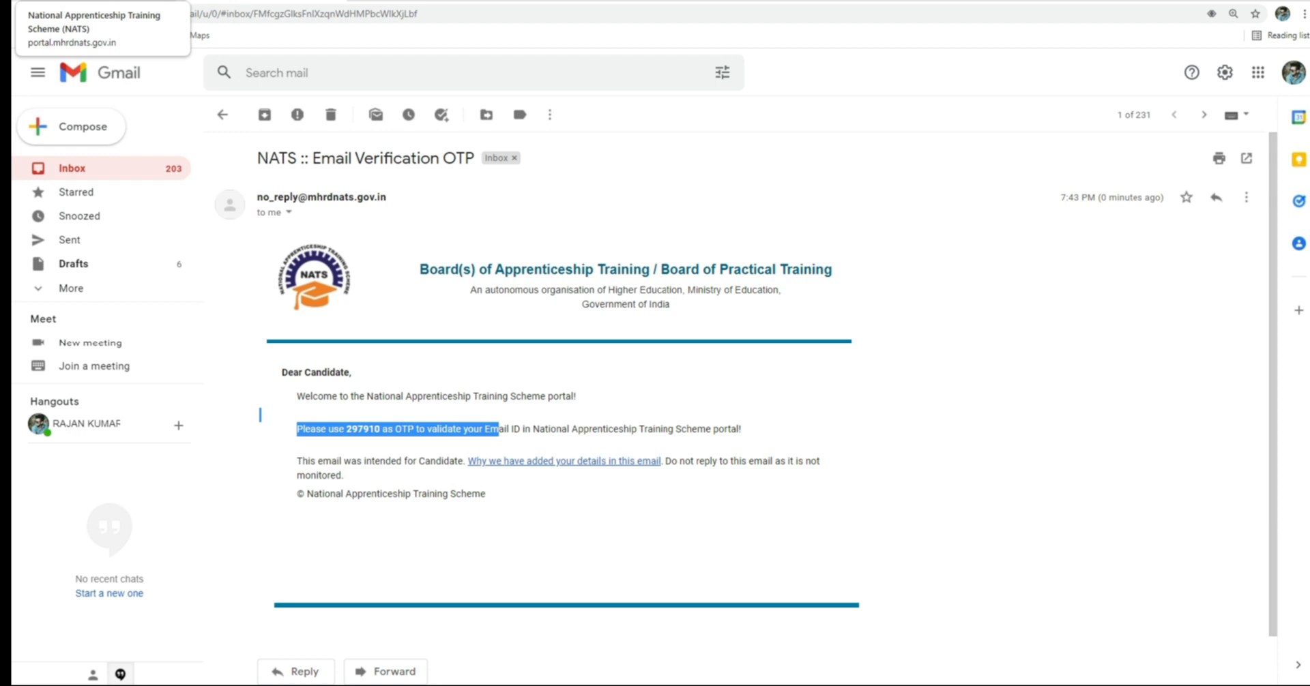
{"action": "left_click", "coordinate": [123, 1]}
{"action": "scroll", "coordinate": [363, 619], "scroll_direction": "down", "scroll_amount": 1}
{"action": "left_click", "coordinate": [346, 573]}
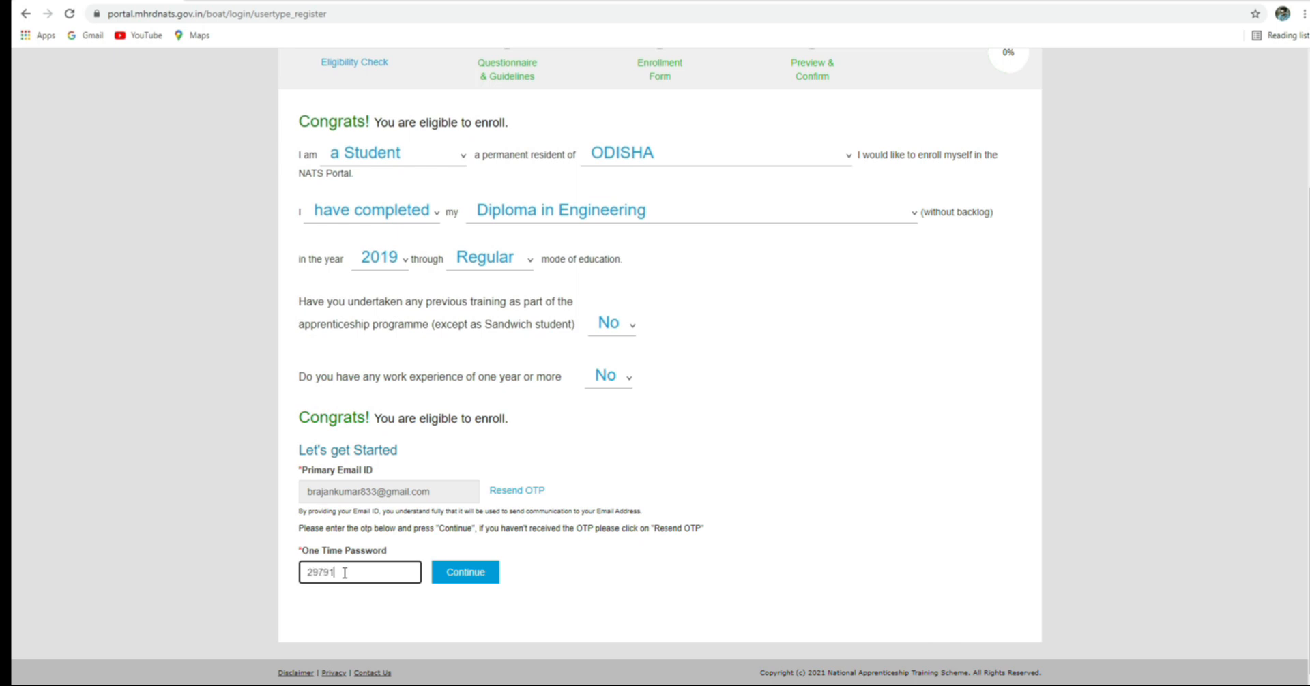
Confirm the e-mail OTP, then enter the student's mobile number and verify its SMS OTP
{"action": "left_click", "coordinate": [461, 580]}
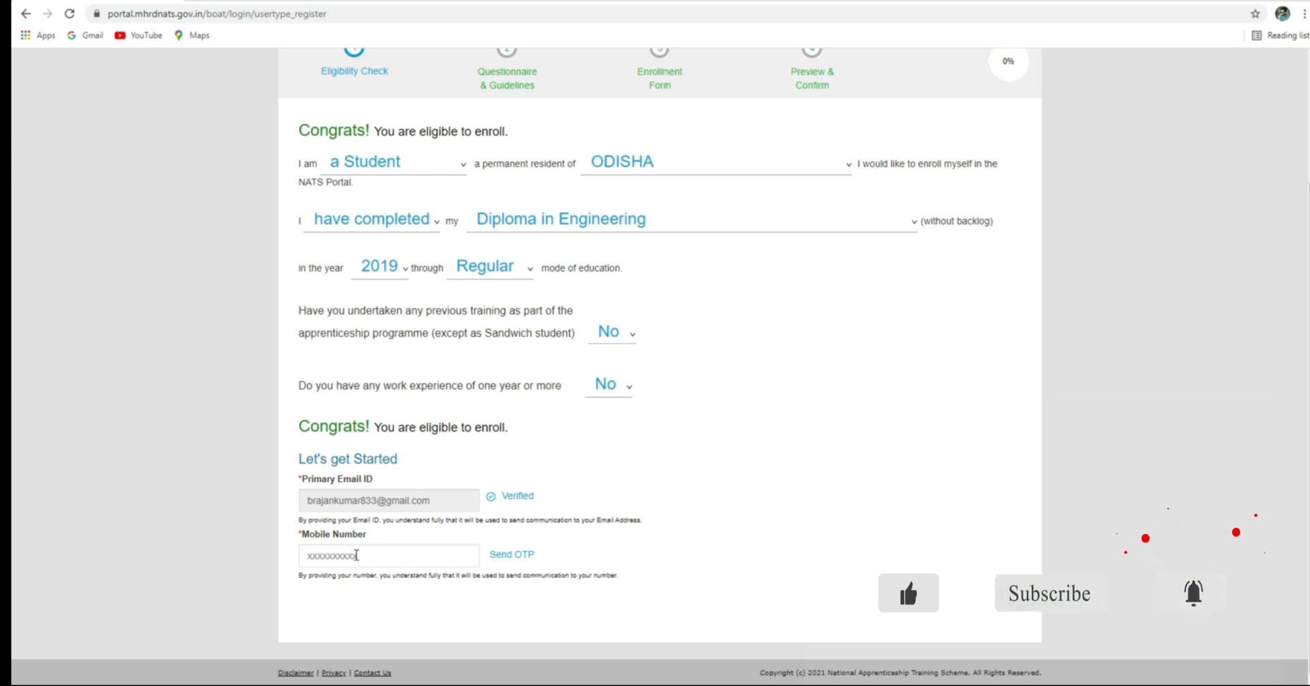
{"action": "left_click", "coordinate": [356, 556]}
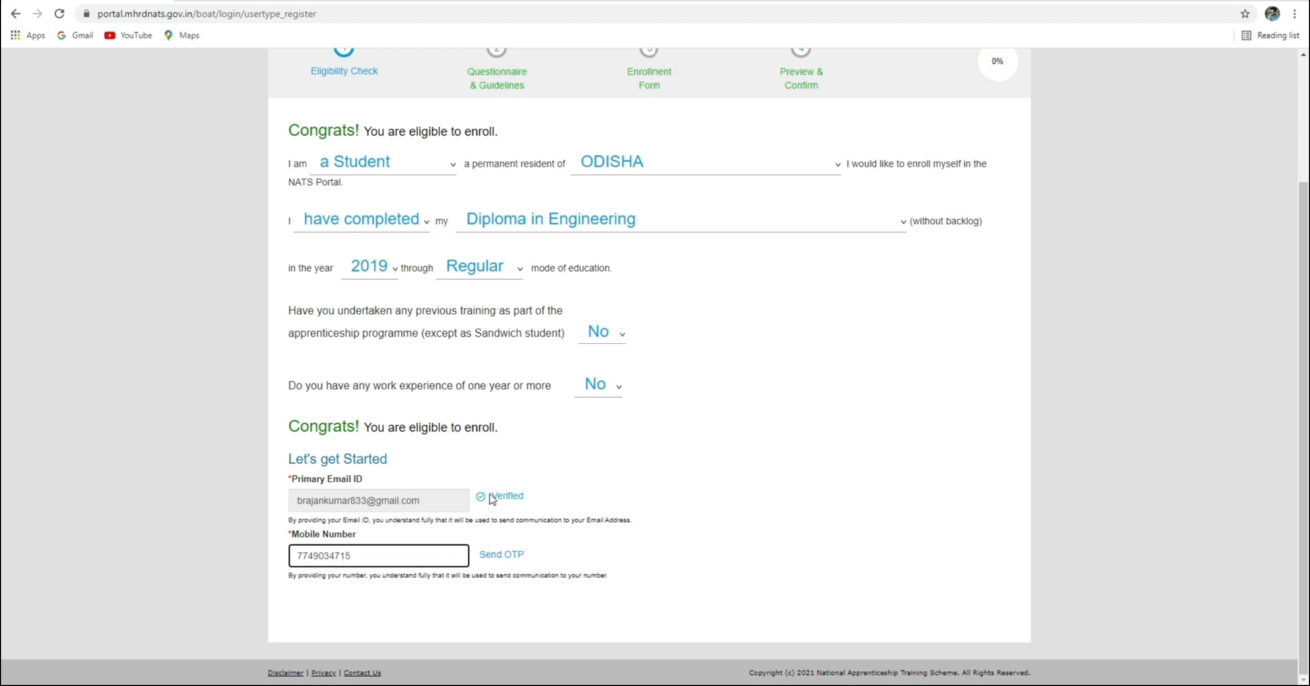
{"action": "left_click", "coordinate": [496, 556]}
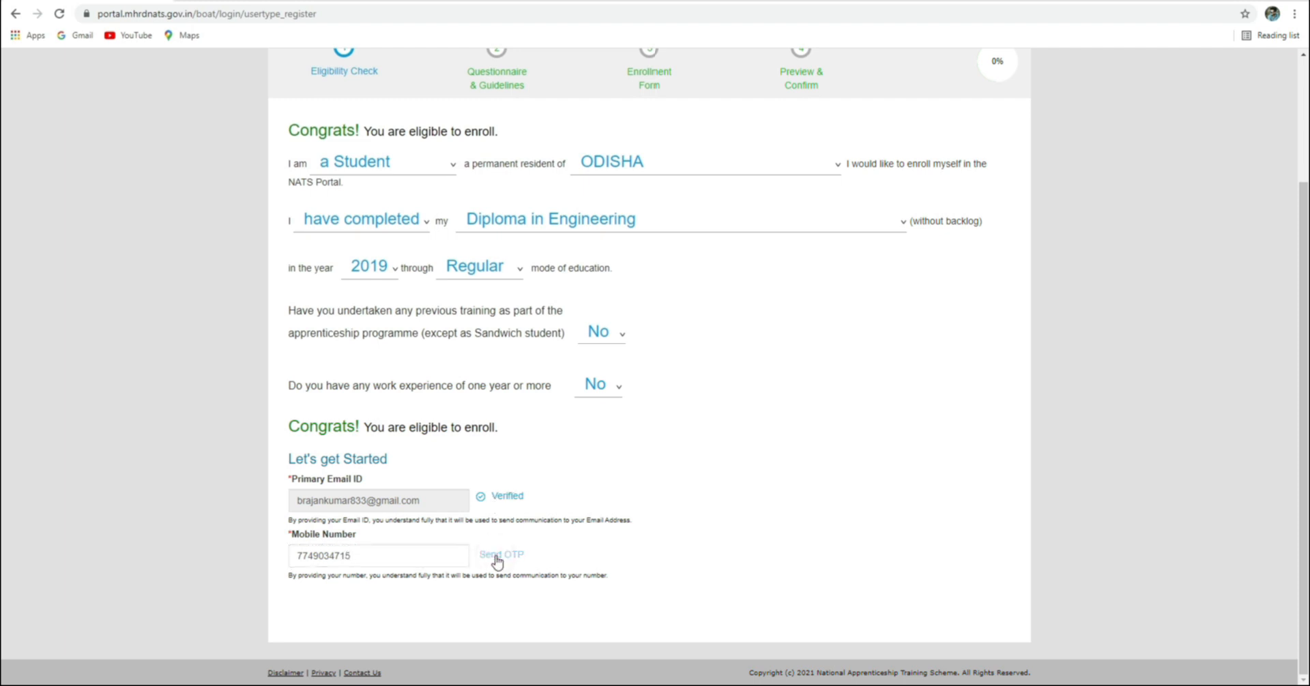
{"action": "left_click", "coordinate": [345, 651]}
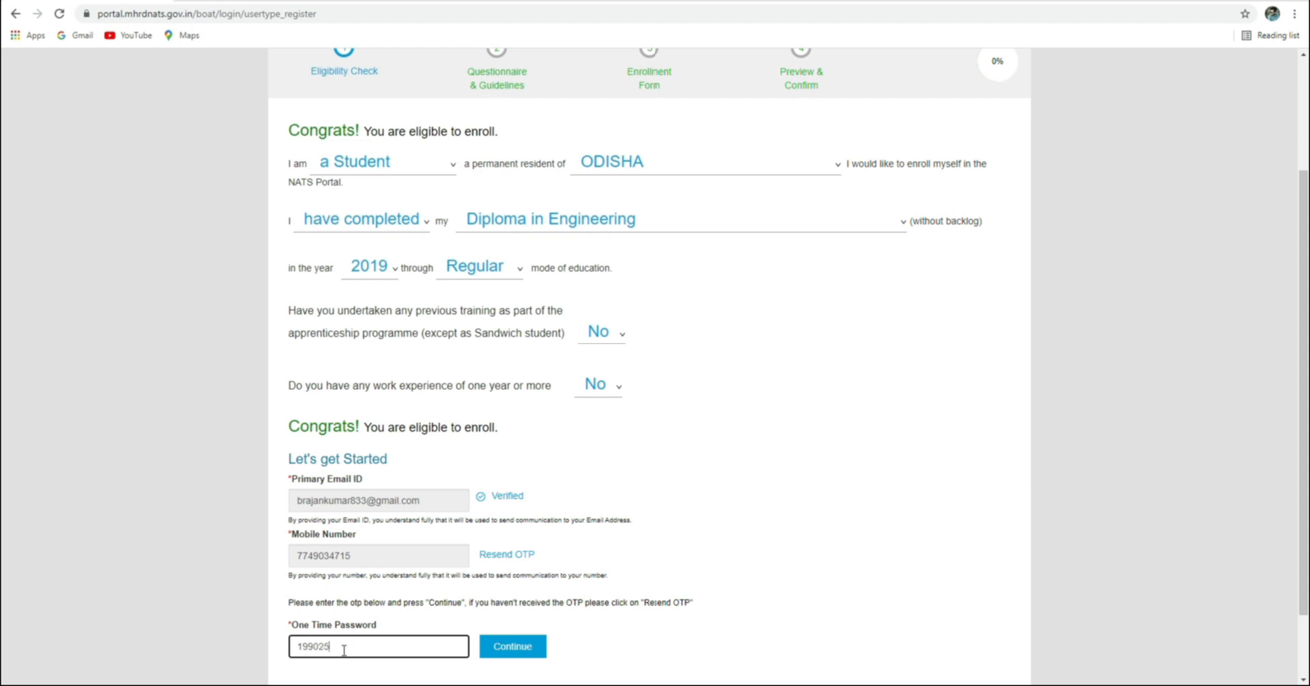
{"action": "left_click", "coordinate": [512, 647]}
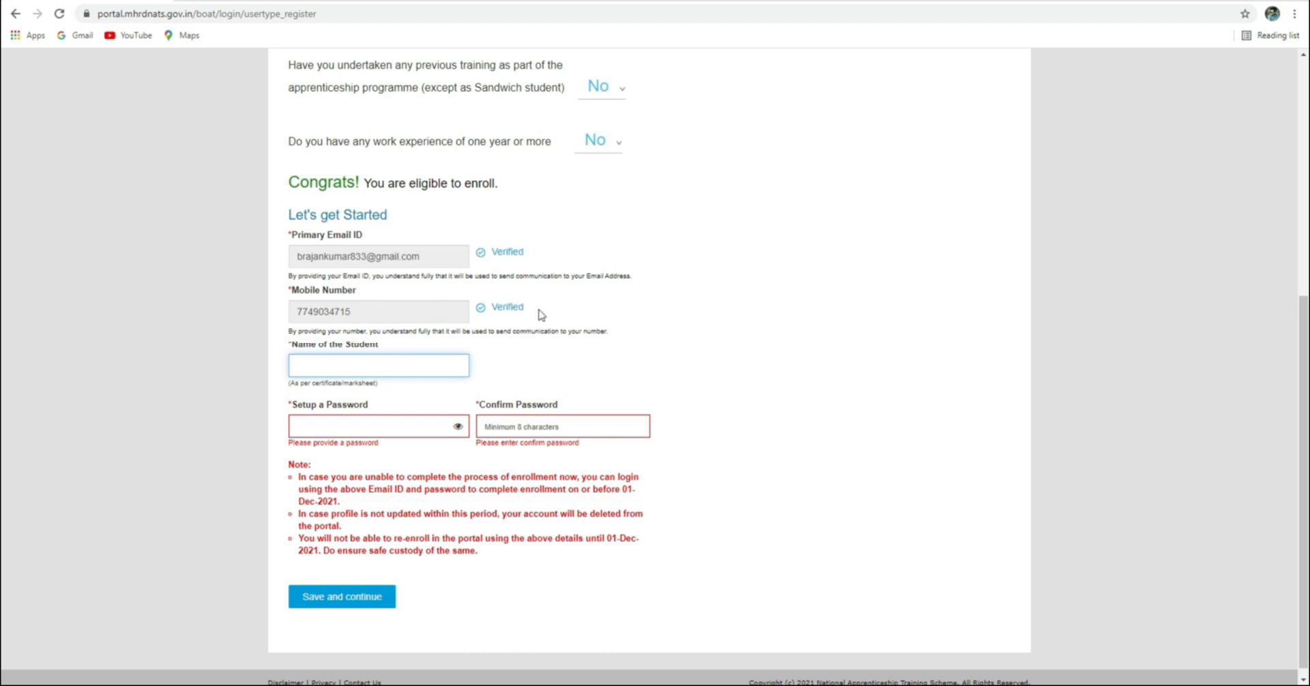
Enter the student's name, type and confirm the account password, then save and continue
{"action": "left_click", "coordinate": [348, 367]}
{"action": "left_click", "coordinate": [354, 426]}
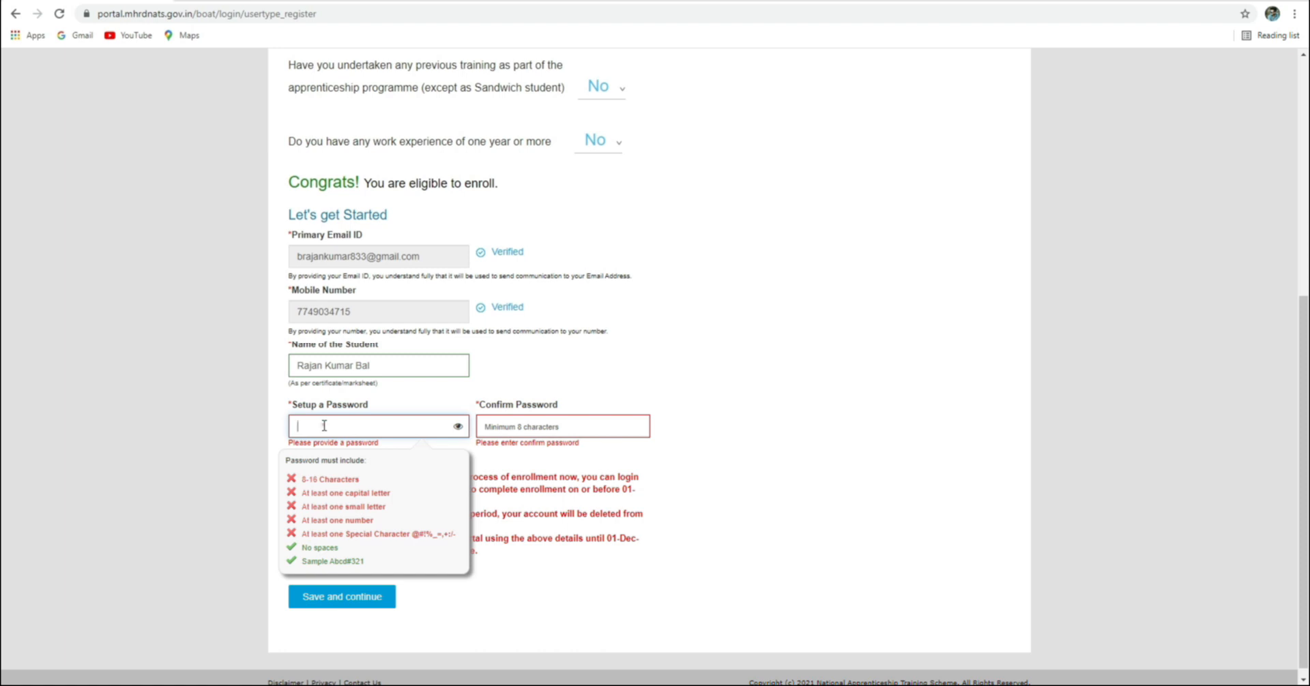
{"action": "type", "text": "R"}
{"action": "key", "text": "BackSpace"}
{"action": "key", "text": "BackSpace"}
{"action": "type", "text": "R2"}
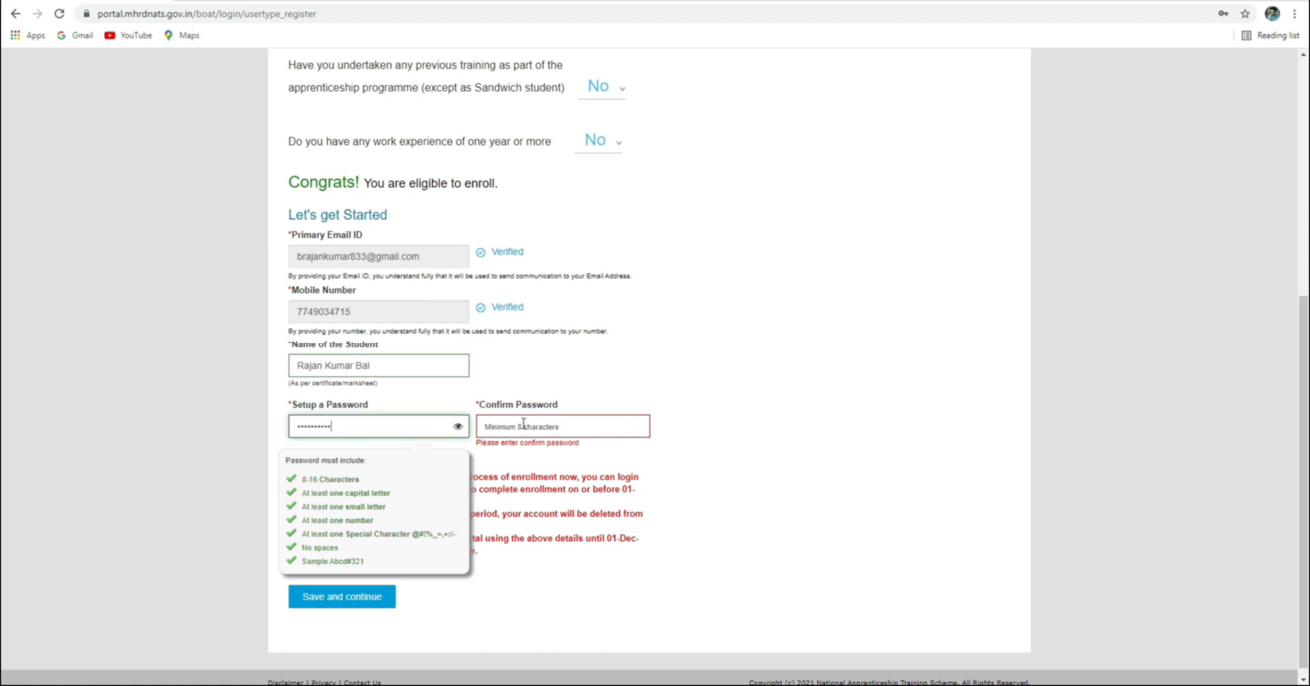
{"action": "left_click", "coordinate": [522, 424]}
{"action": "type", "text": "Ra"}
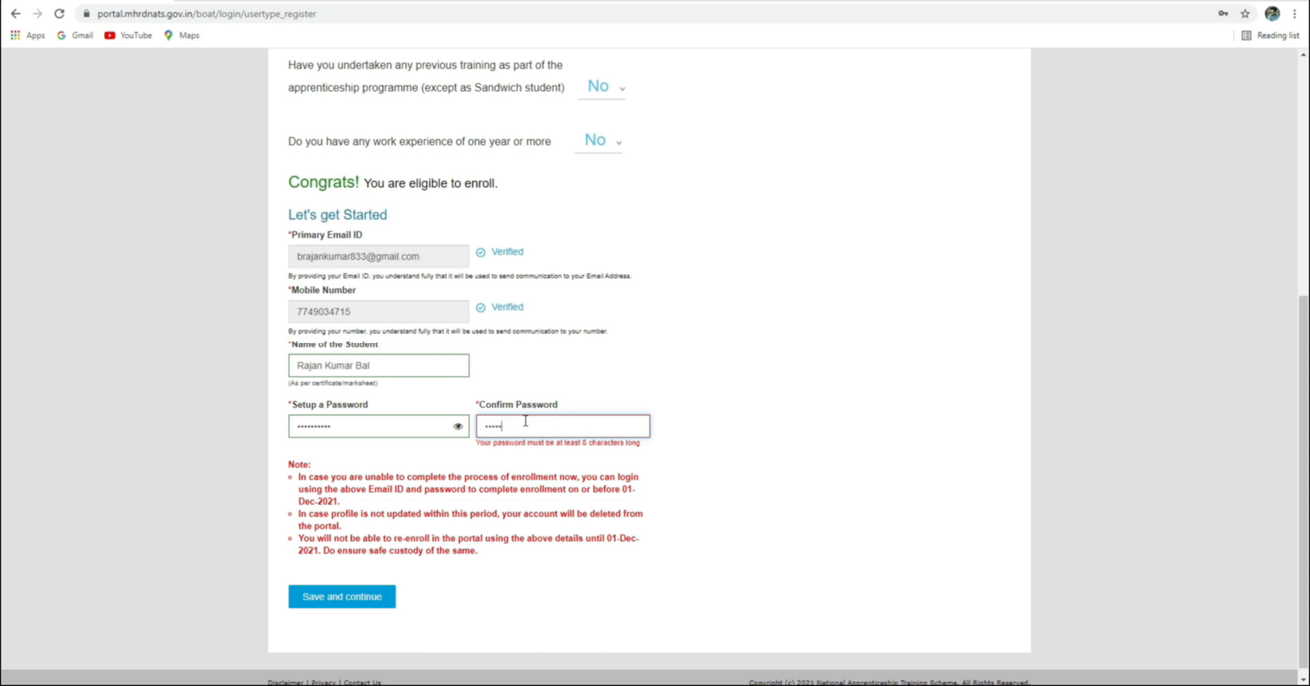
{"action": "type", "text": "••••••••"}
{"action": "left_click", "coordinate": [672, 385]}
{"action": "left_click", "coordinate": [348, 587]}
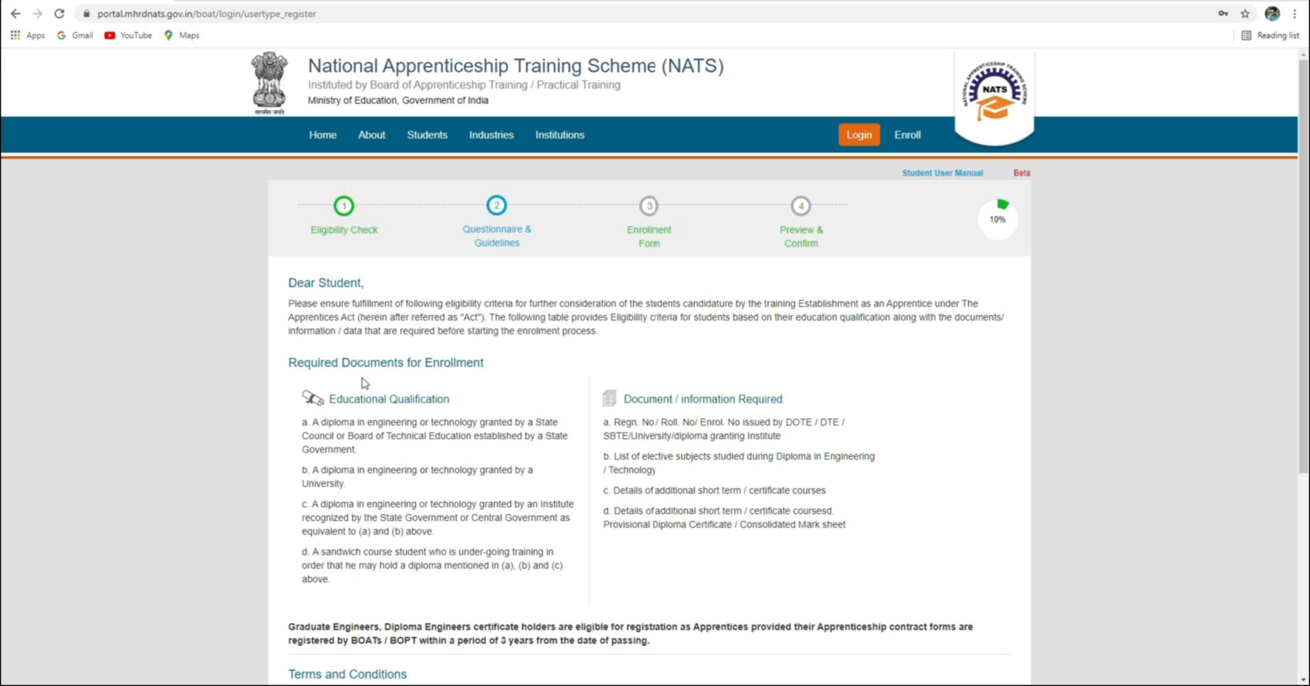
Review the eligibility instructions and qualification items in the Terms and Conditions
{"action": "scroll", "coordinate": [340, 365], "scroll_direction": "down", "scroll_amount": 2}
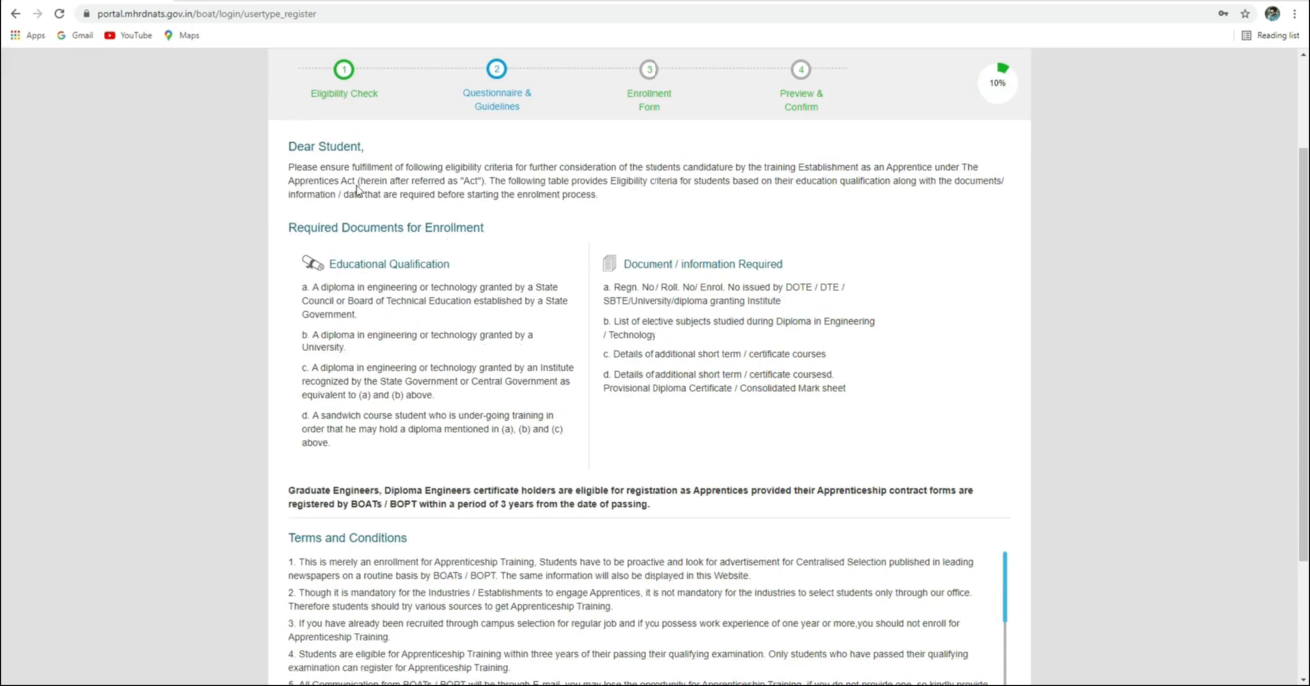
{"action": "left_click_drag", "start_coordinate": [302, 169], "coordinate": [907, 182]}
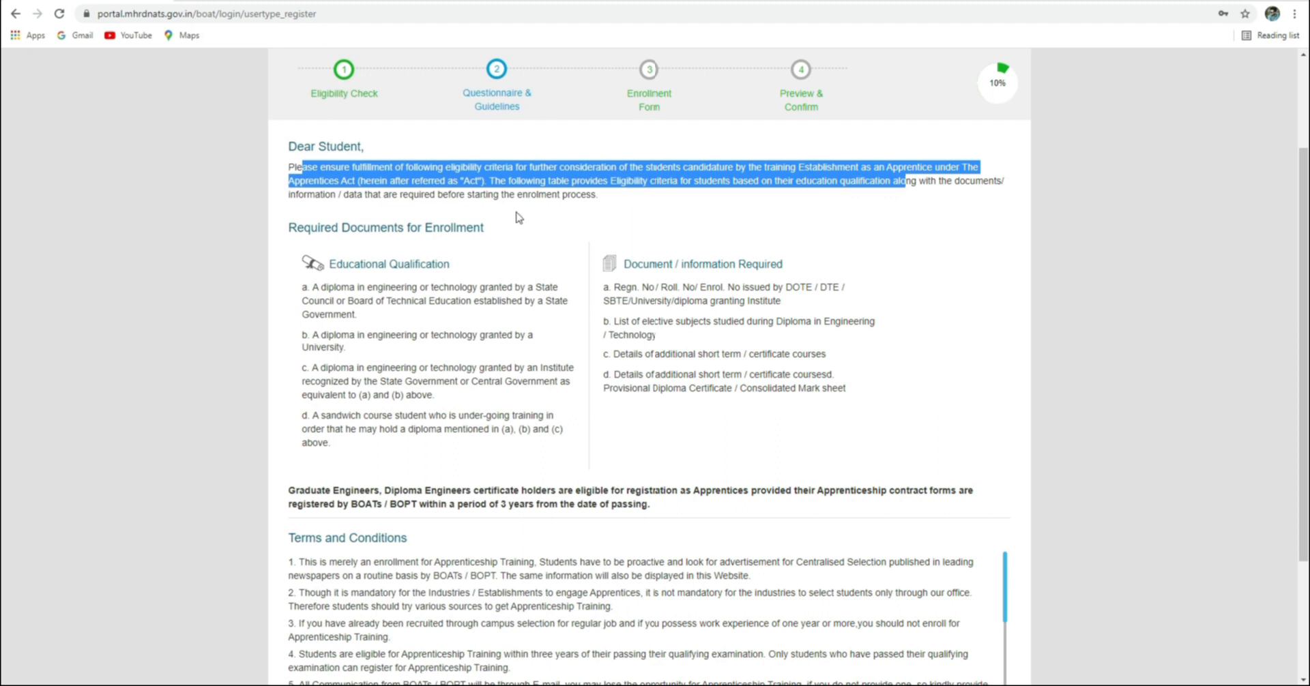
{"action": "left_click", "coordinate": [595, 201]}
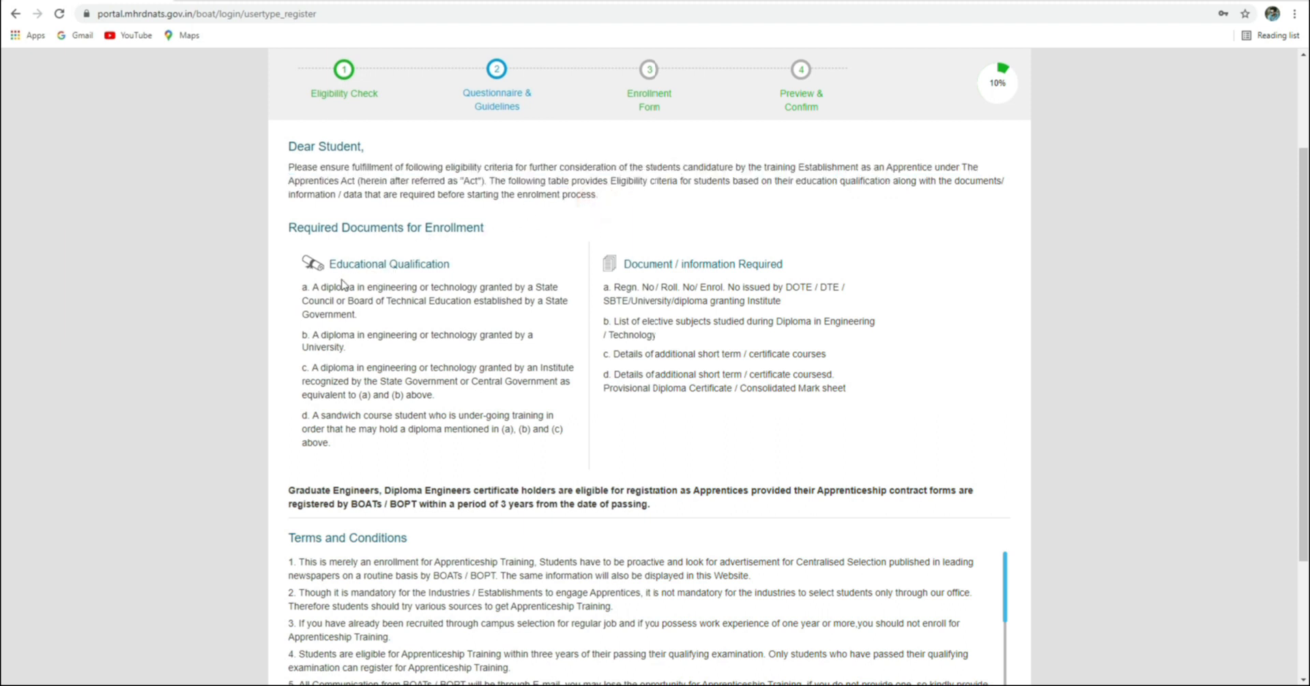
{"action": "left_click_drag", "start_coordinate": [312, 287], "coordinate": [527, 317]}
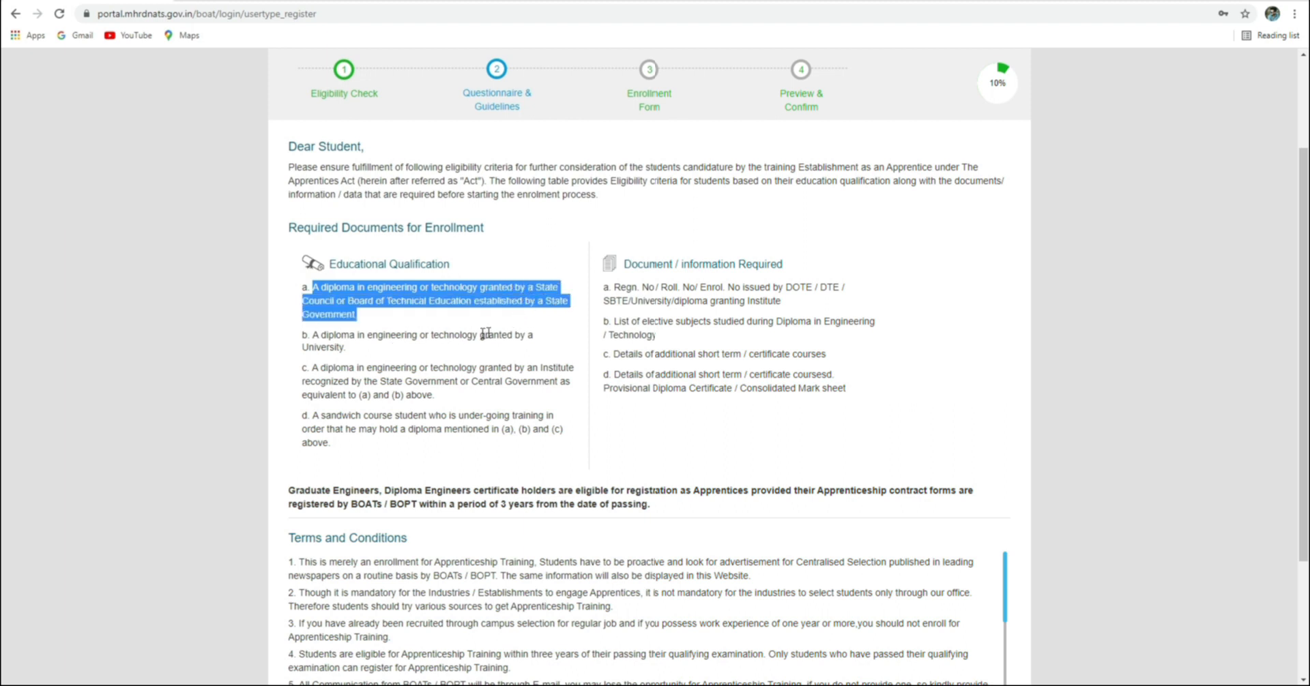
{"action": "left_click_drag", "start_coordinate": [315, 367], "coordinate": [571, 384]}
Review the registration number and elective subject requirements, then agree to the terms and continue
{"action": "scroll", "coordinate": [411, 429], "scroll_direction": "down", "scroll_amount": 2}
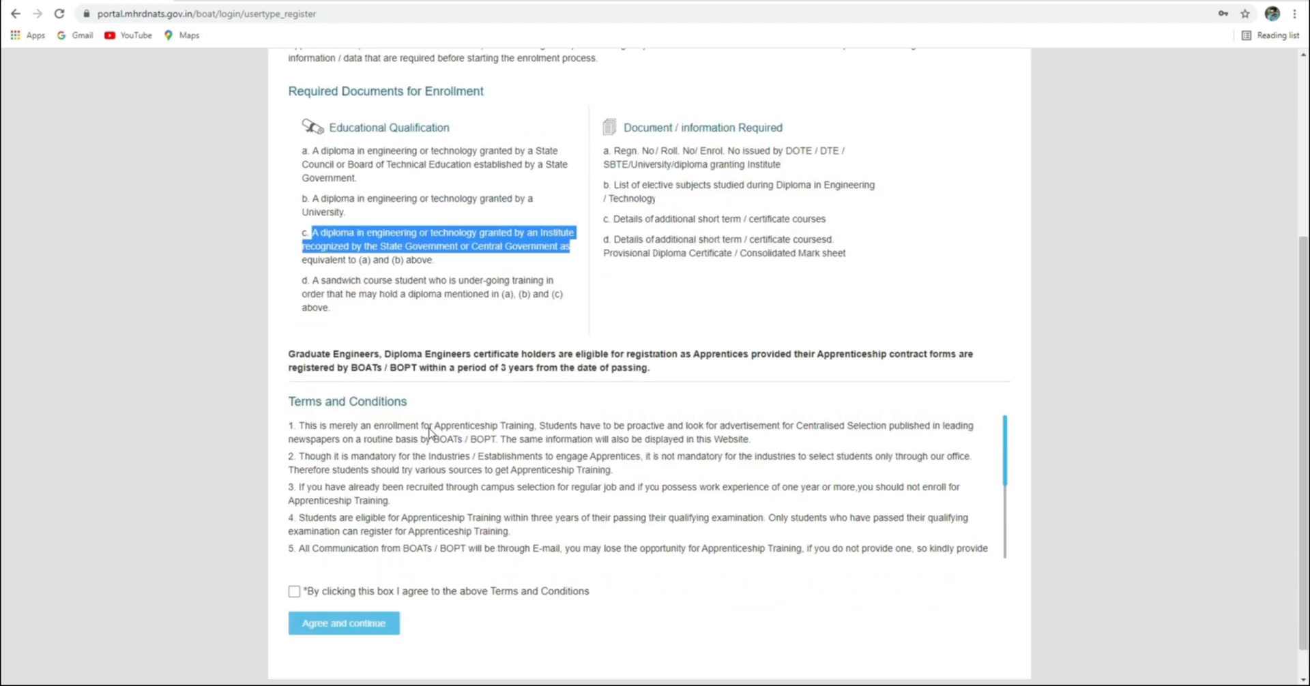
{"action": "left_click_drag", "start_coordinate": [620, 185], "coordinate": [793, 185]}
{"action": "left_click_drag", "start_coordinate": [614, 153], "coordinate": [774, 170]}
{"action": "left_click_drag", "start_coordinate": [619, 185], "coordinate": [707, 198]}
{"action": "left_click", "coordinate": [311, 427]}
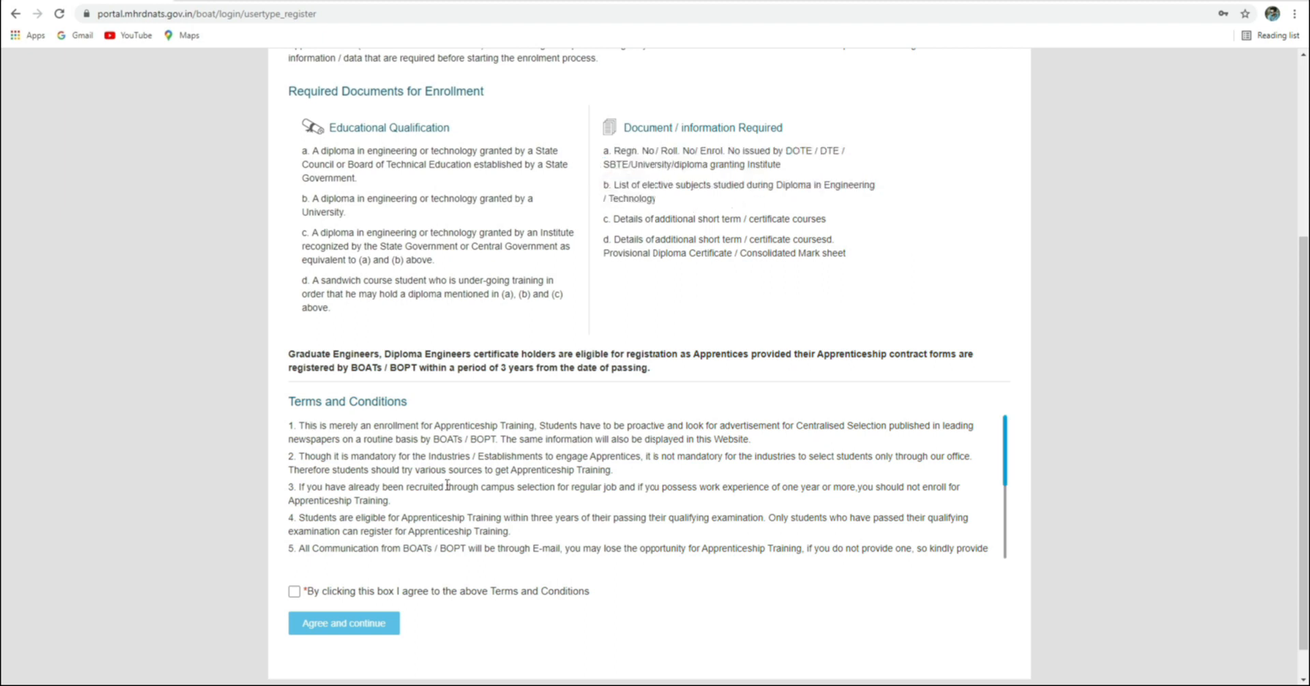
{"action": "scroll", "coordinate": [697, 447], "scroll_direction": "down", "scroll_amount": 3}
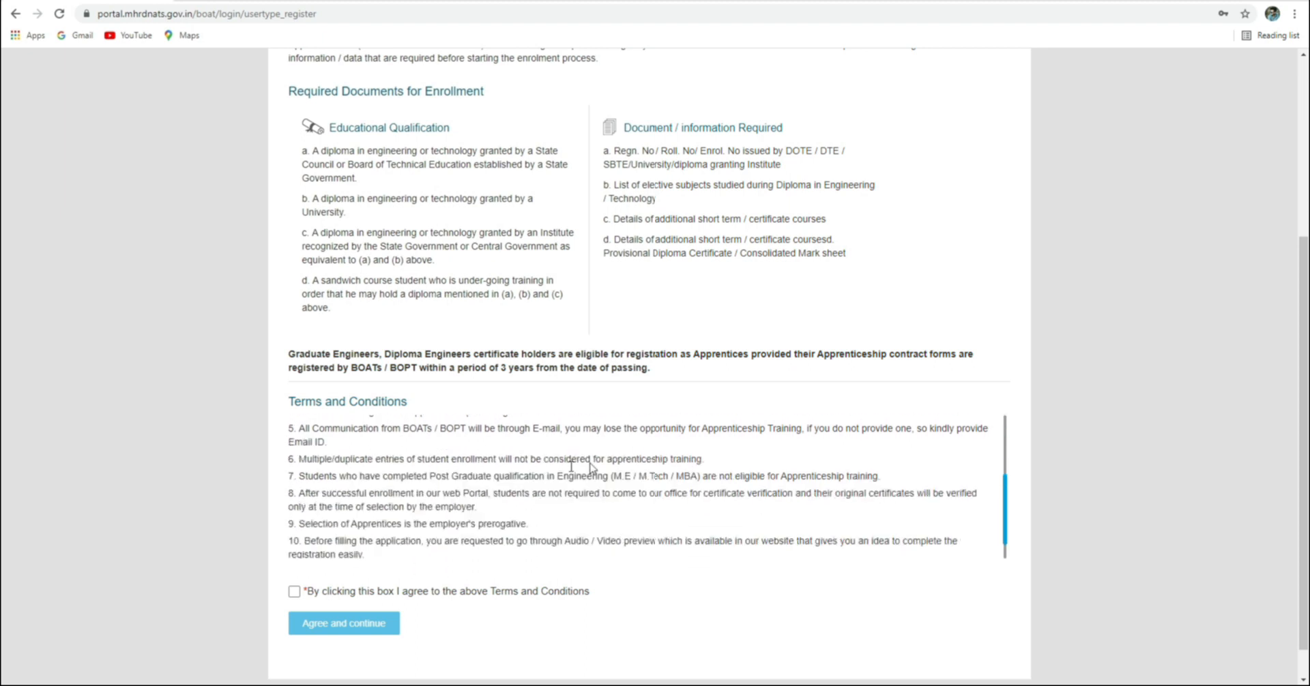
{"action": "scroll", "coordinate": [350, 484], "scroll_direction": "down", "scroll_amount": 1}
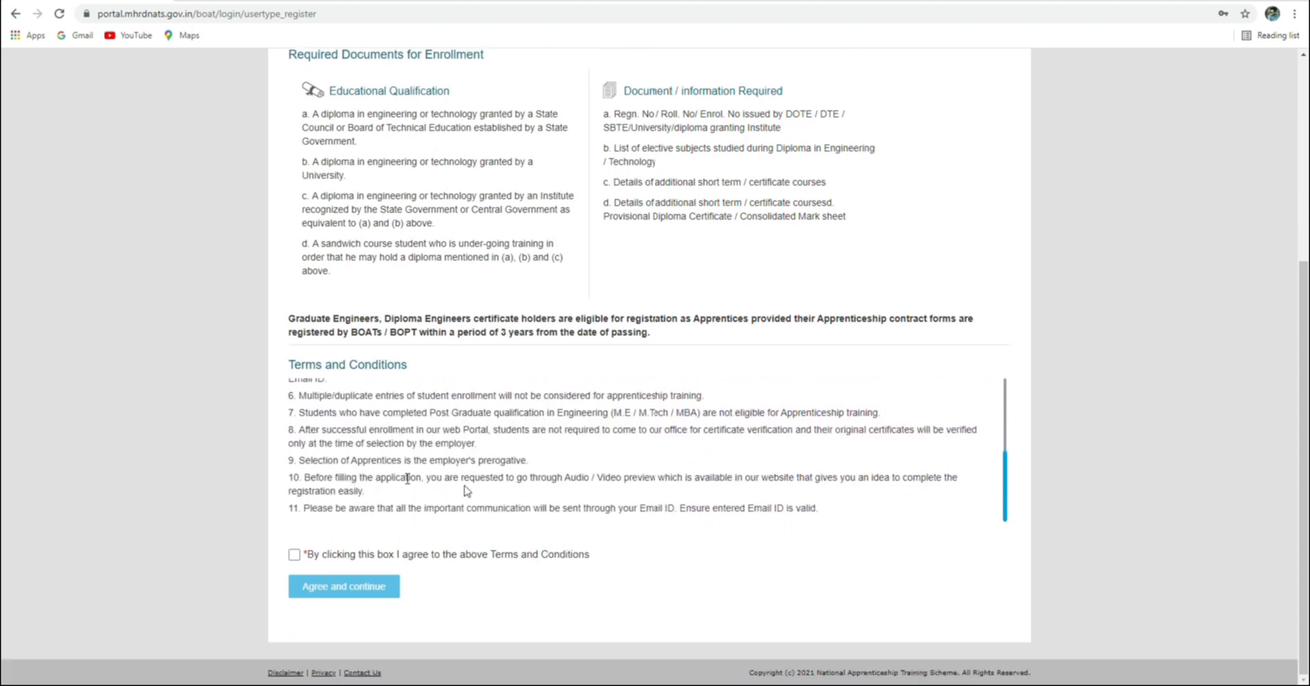
{"action": "left_click", "coordinate": [293, 554]}
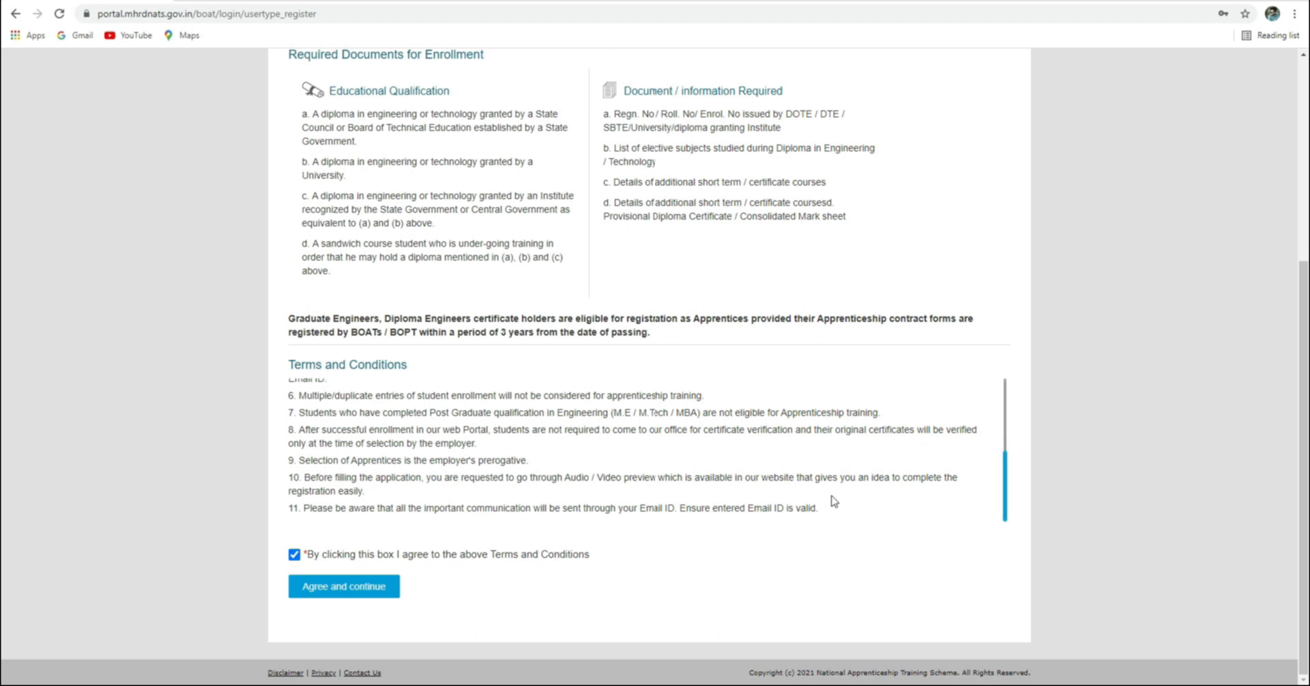
{"action": "left_click", "coordinate": [345, 587]}
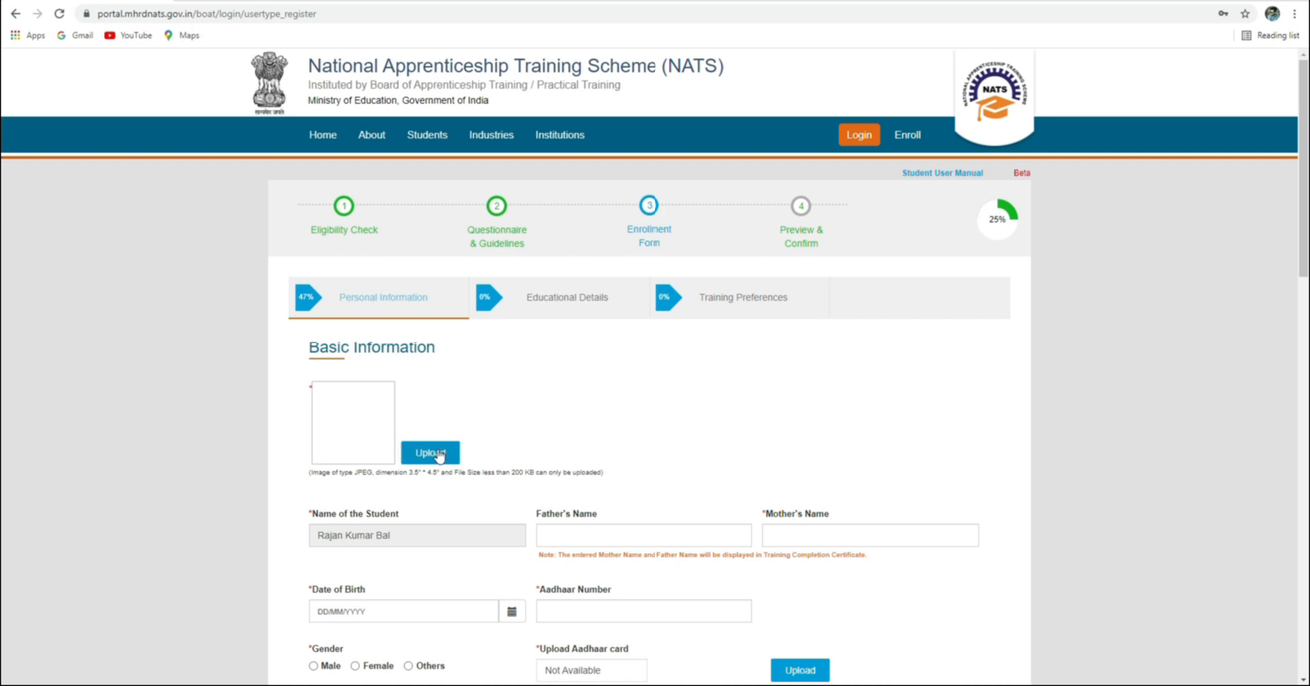
Highlight the photo size-limit and upload notes on the Basic Information form
{"action": "left_click_drag", "start_coordinate": [519, 472], "coordinate": [612, 472]}
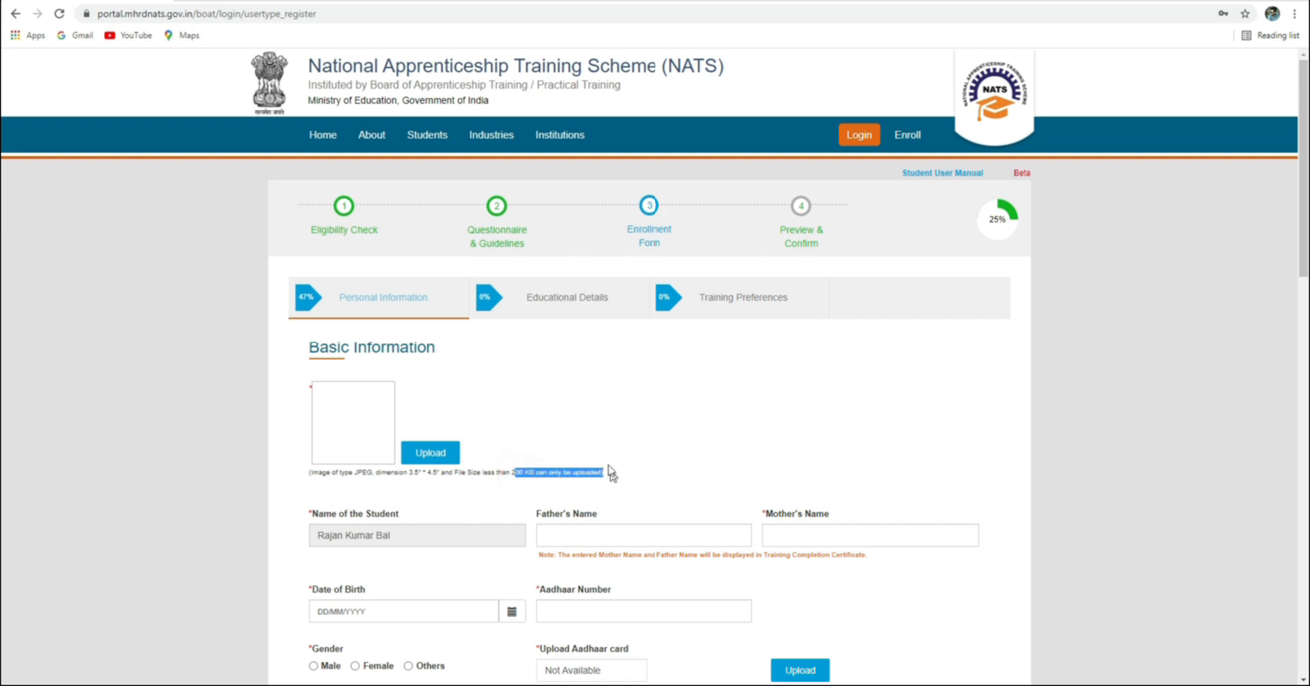
{"action": "left_click", "coordinate": [557, 431]}
{"action": "mouse_move", "coordinate": [507, 472]}
{"action": "left_mouse_down"}
{"action": "mouse_move", "coordinate": [600, 473]}
{"action": "mouse_move", "coordinate": [505, 484]}
{"action": "left_mouse_up"}
{"action": "left_click_drag", "start_coordinate": [484, 473], "coordinate": [608, 476]}
{"action": "left_click", "coordinate": [528, 412]}
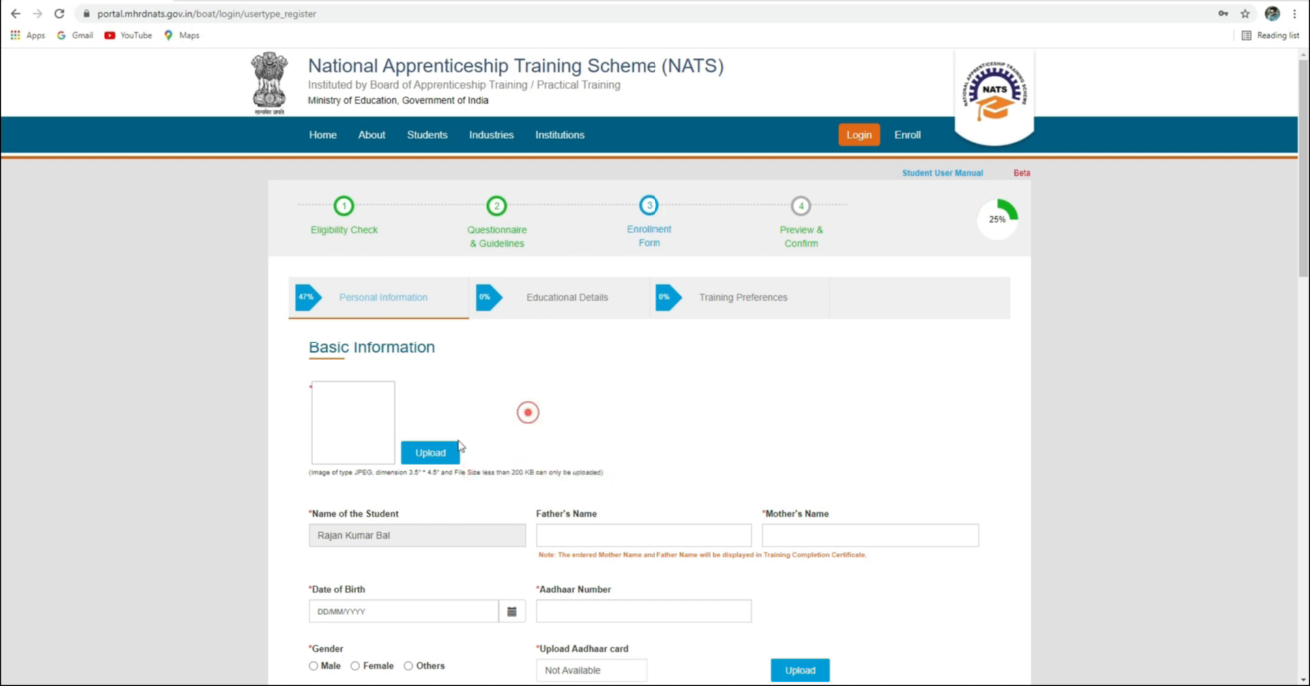
Upload photo.jpg from the student's Desktop folder as the student's photo
{"action": "left_click", "coordinate": [427, 455]}
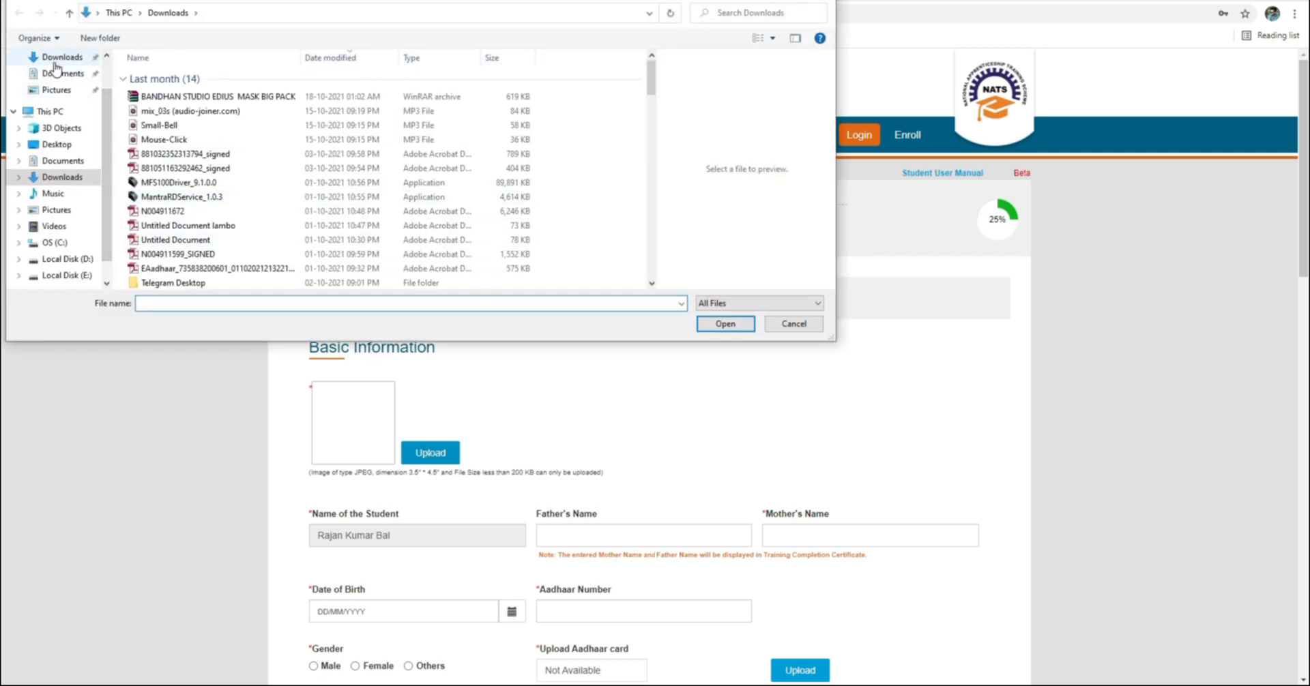
{"action": "left_click", "coordinate": [58, 145]}
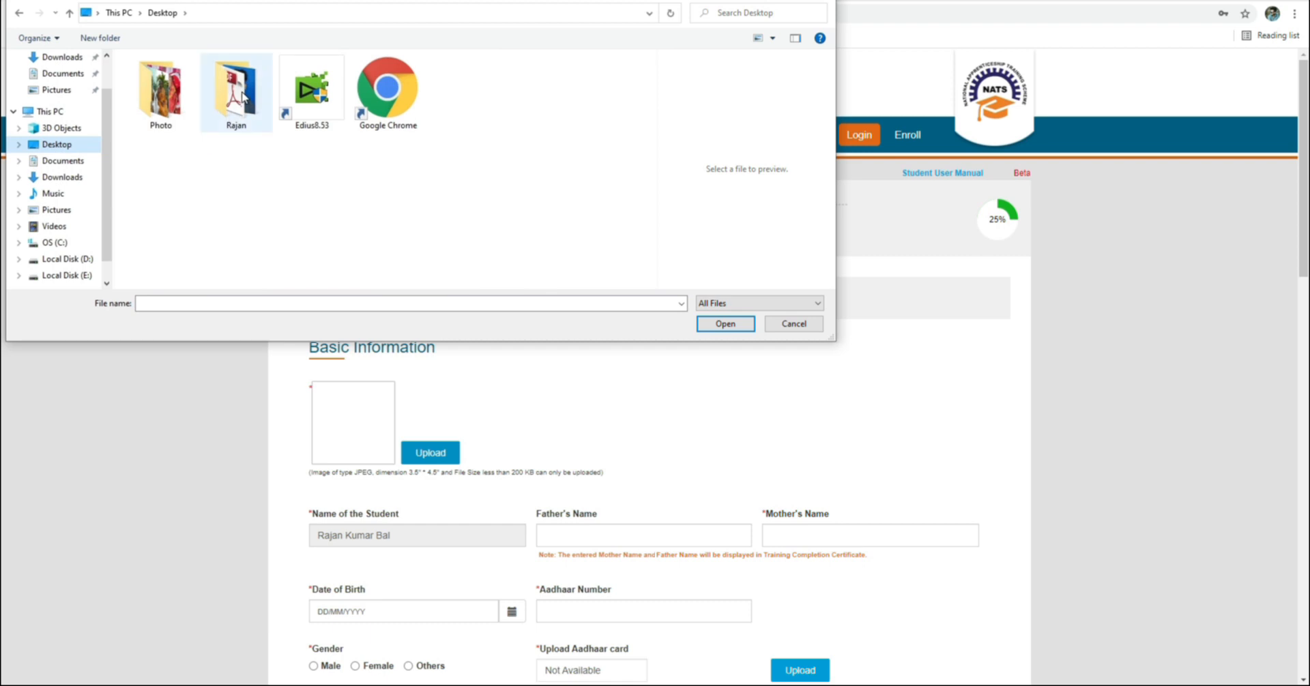
{"action": "double_click", "coordinate": [243, 97]}
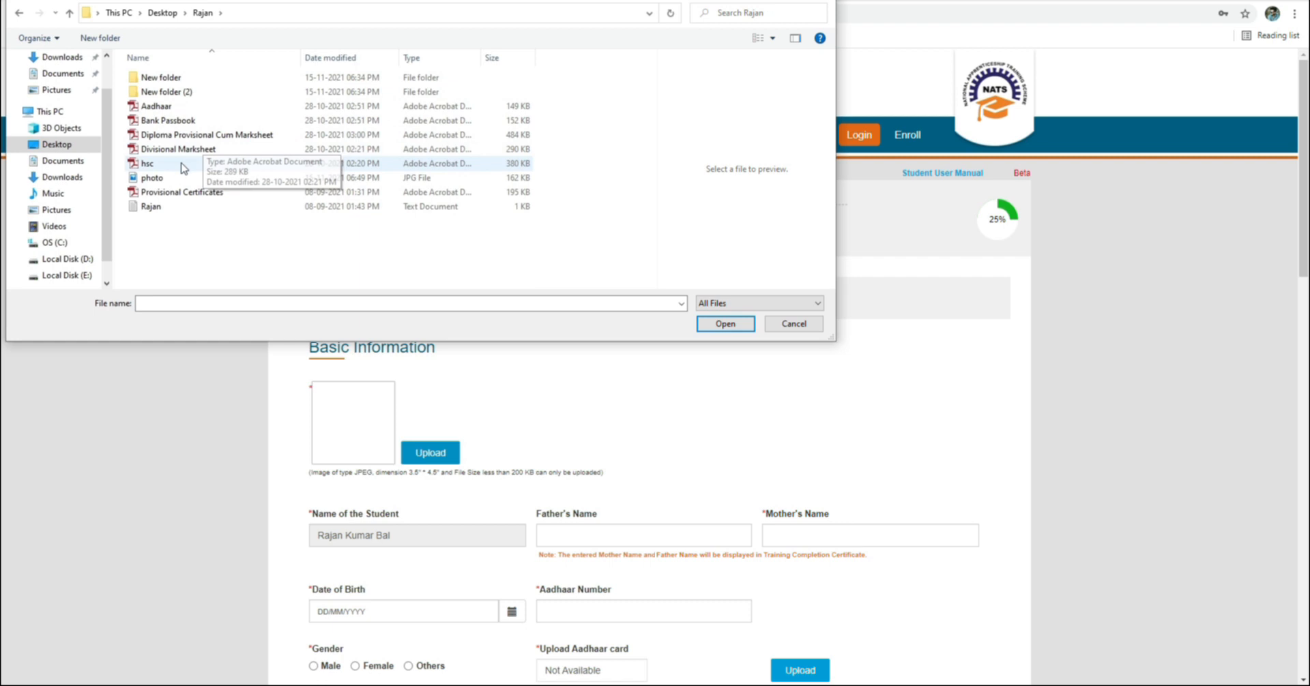
{"action": "left_click", "coordinate": [157, 177]}
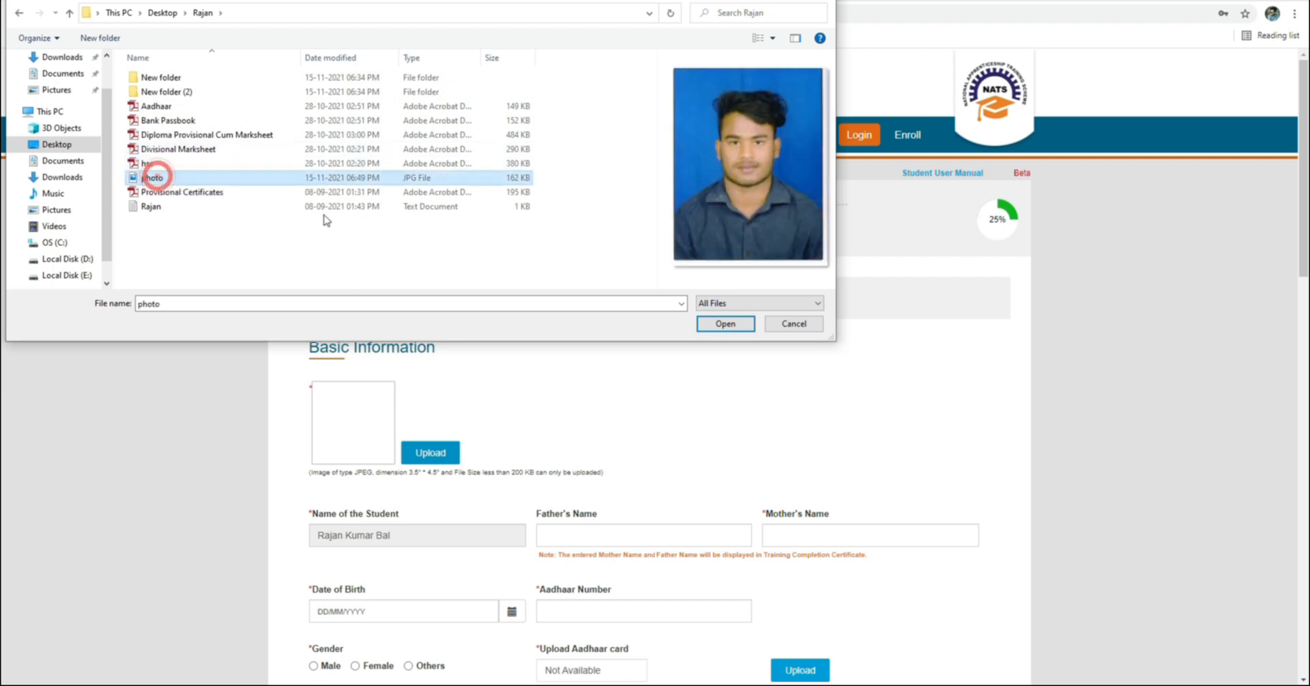
{"action": "left_click", "coordinate": [725, 324]}
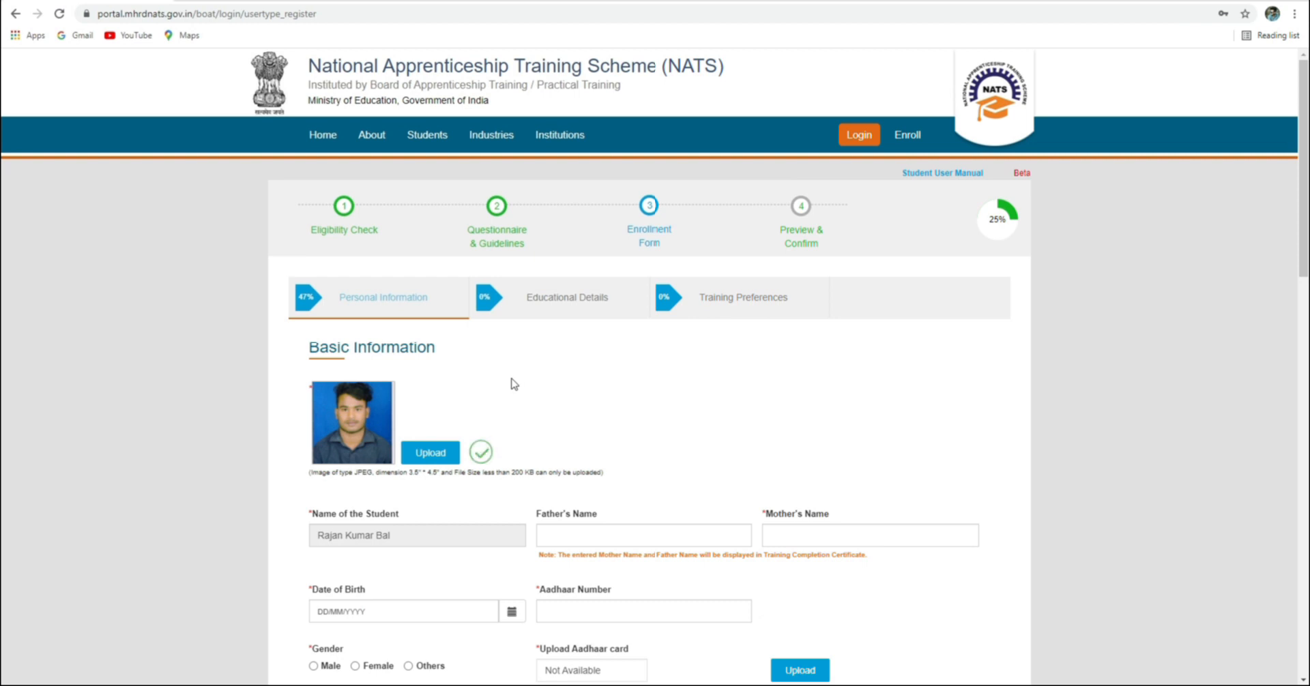
{"action": "scroll", "coordinate": [518, 382], "scroll_direction": "down", "scroll_amount": 1}
Enter the father's name and then the mother's name in their fields
{"action": "left_click", "coordinate": [574, 464]}
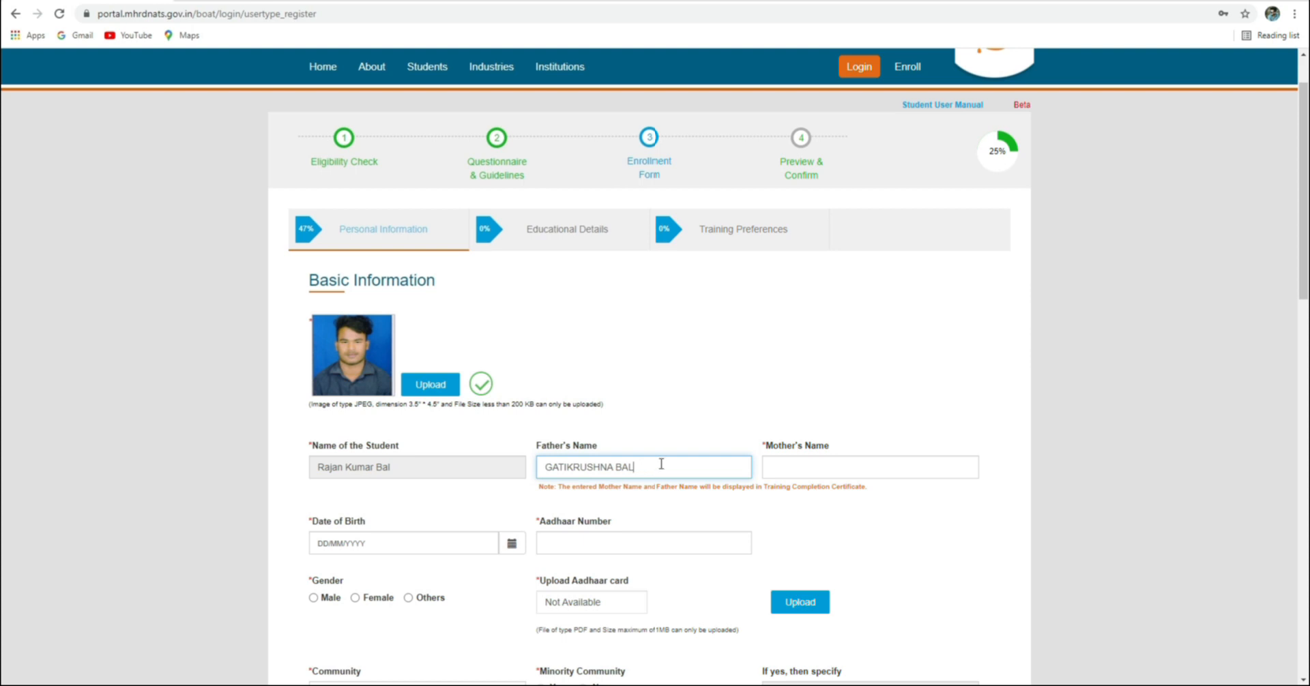
{"action": "left_click", "coordinate": [784, 468]}
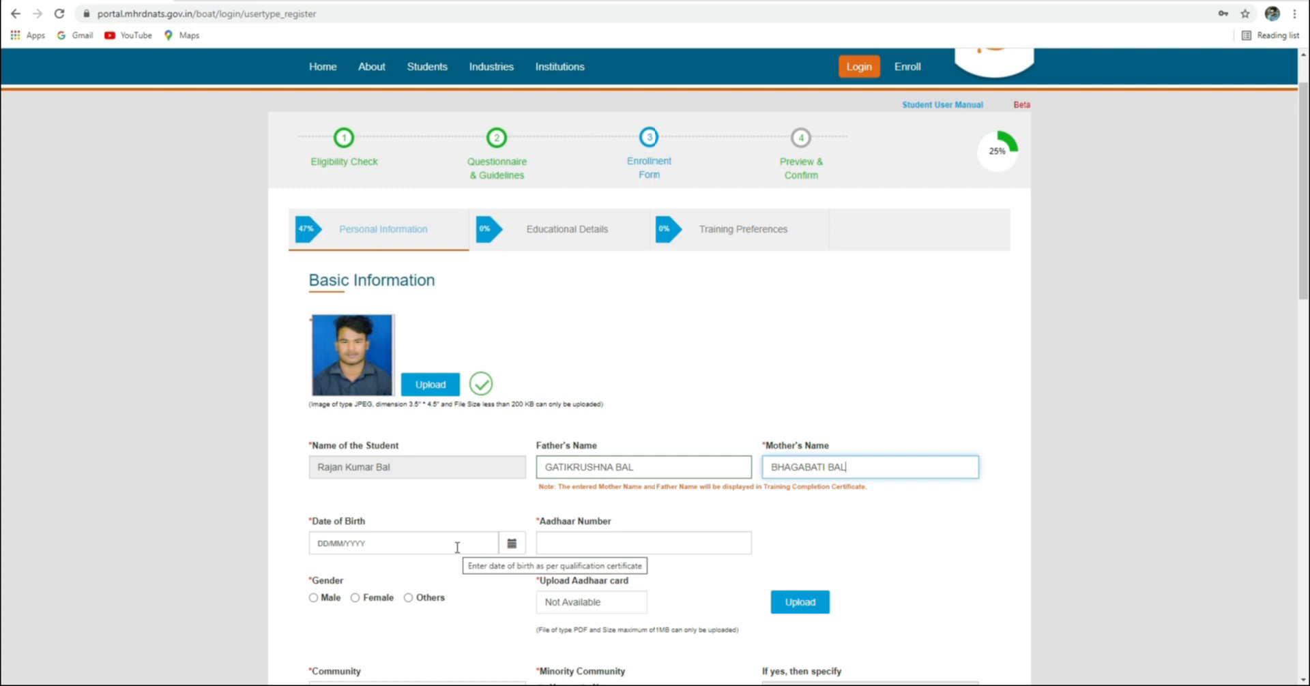
Pick 27 April 2000 as the date of birth in the date picker
{"action": "left_click", "coordinate": [354, 544]}
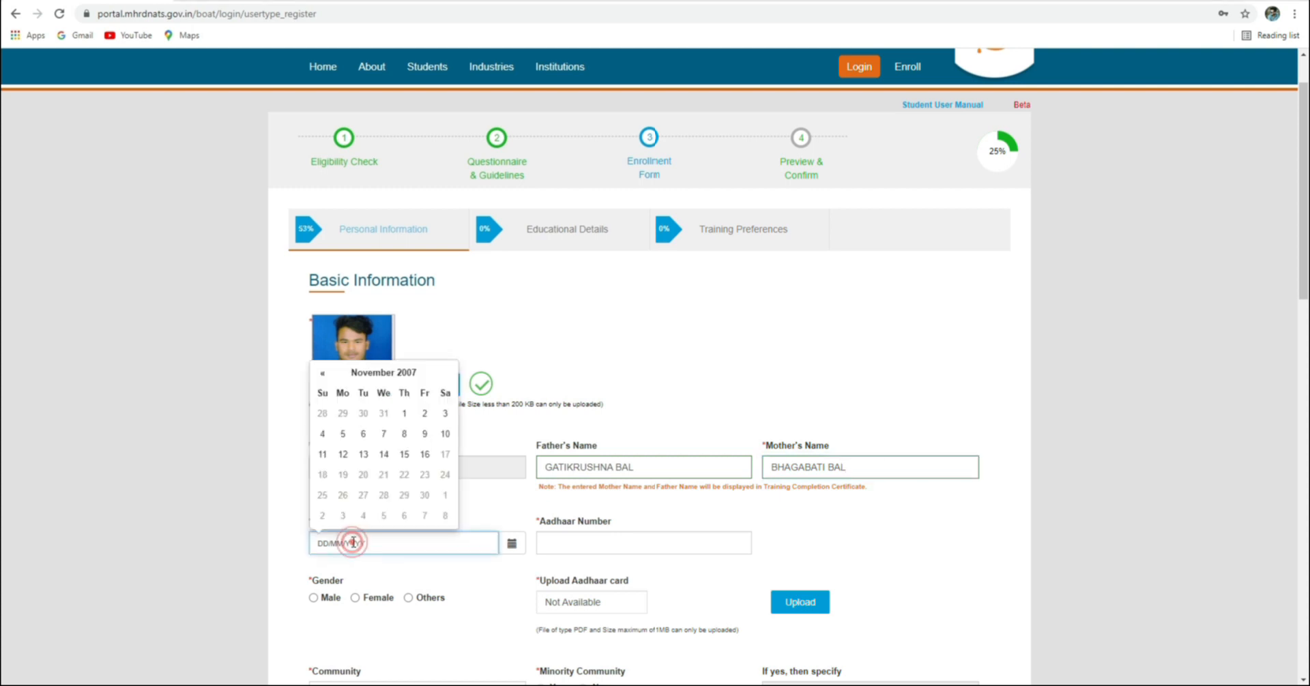
{"action": "left_click", "coordinate": [385, 374]}
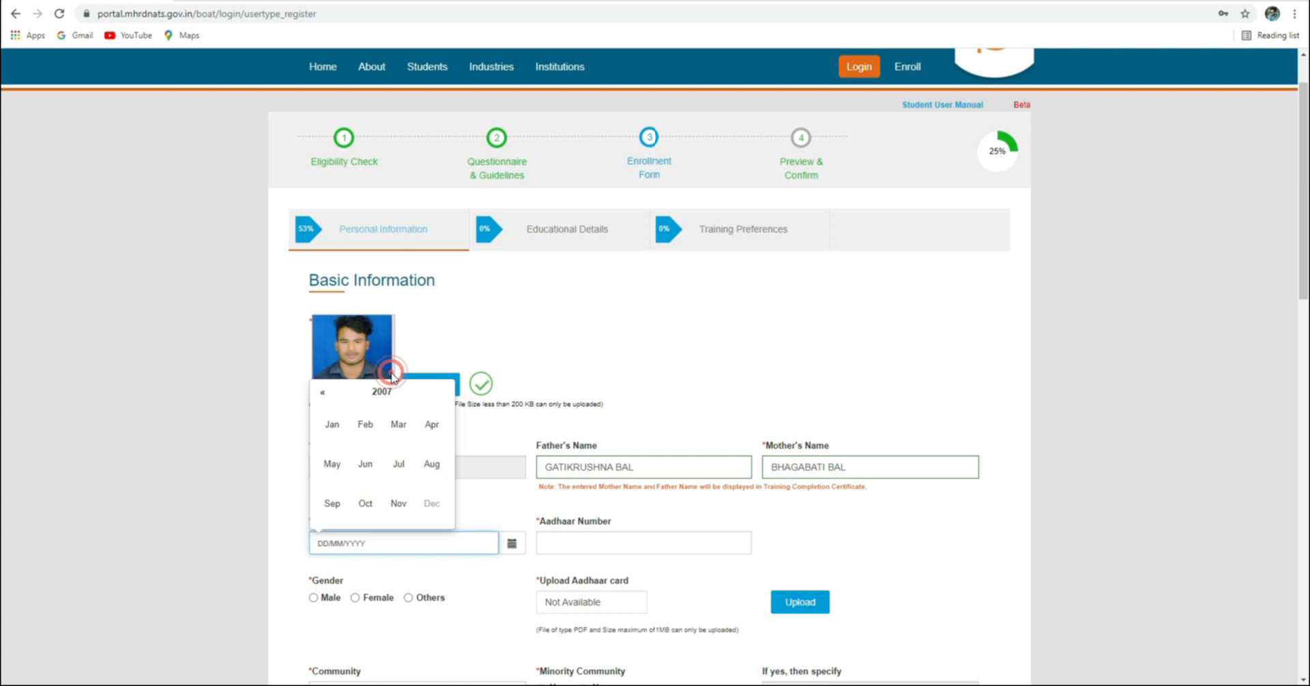
{"action": "left_click", "coordinate": [321, 394]}
{"action": "left_click", "coordinate": [322, 394]}
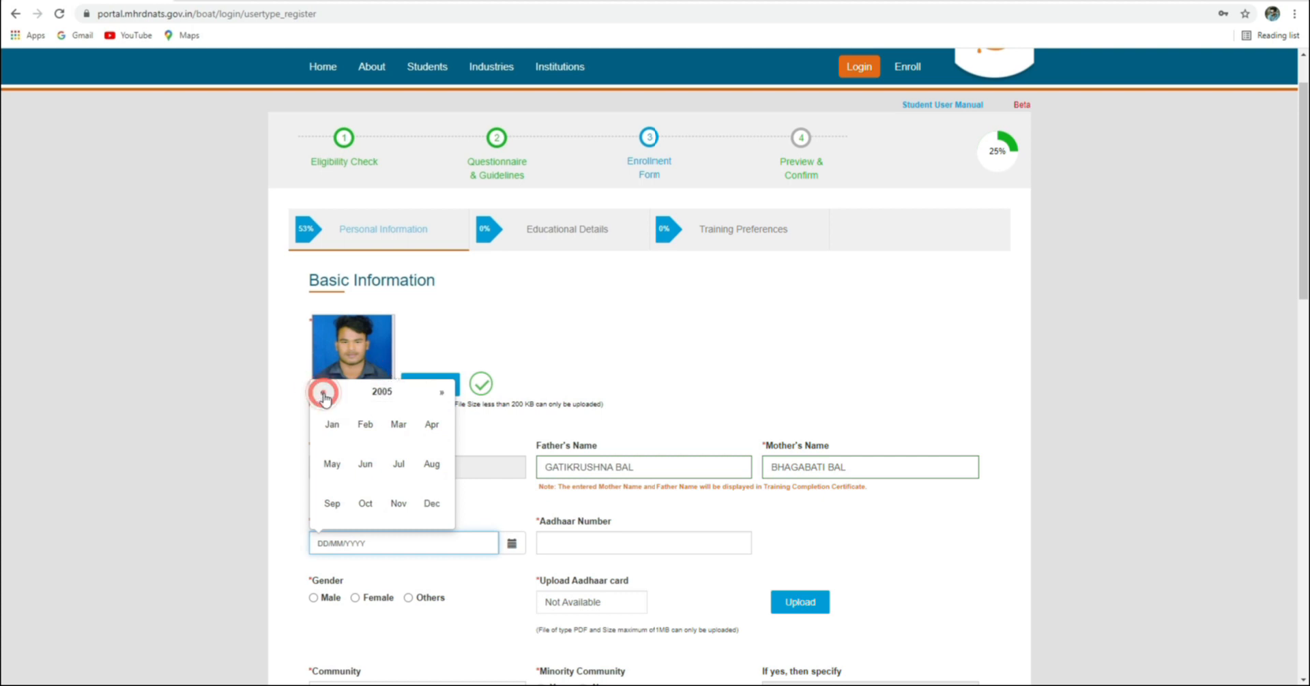
{"action": "left_click", "coordinate": [323, 394]}
{"action": "left_click", "coordinate": [323, 395]}
{"action": "left_click", "coordinate": [323, 394]}
{"action": "left_click", "coordinate": [323, 394]}
{"action": "left_click", "coordinate": [324, 395]}
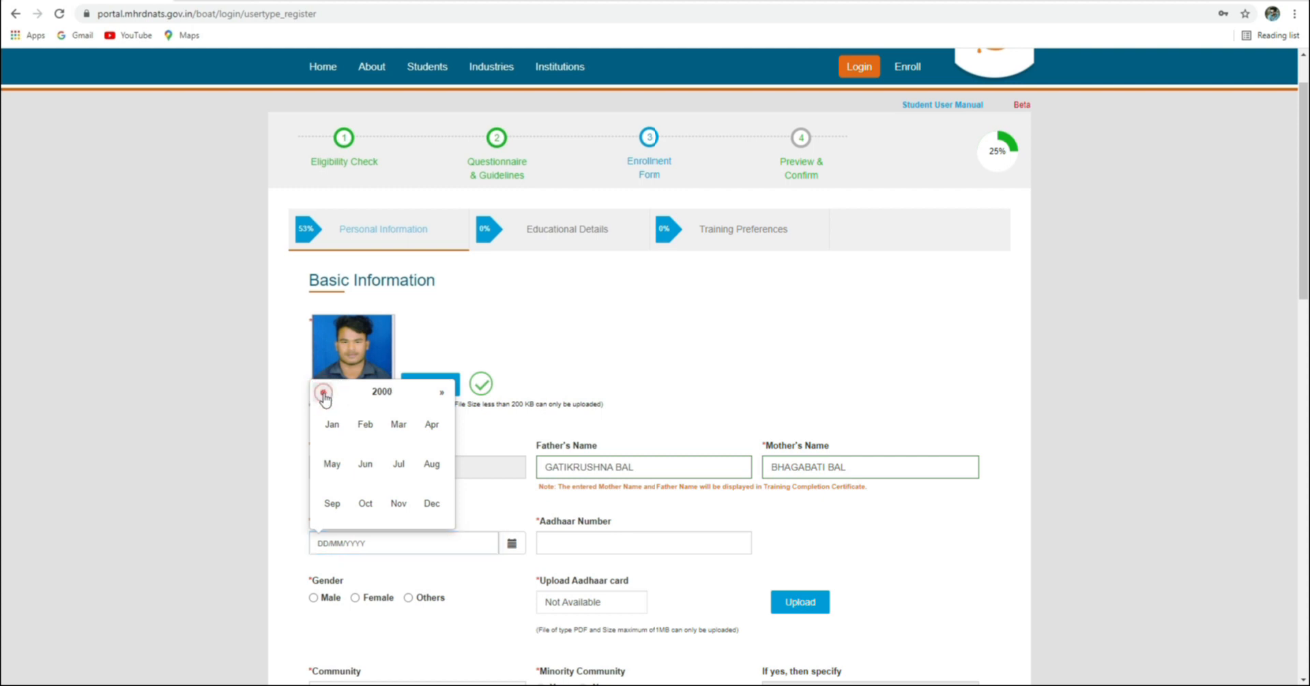
{"action": "left_click", "coordinate": [432, 424]}
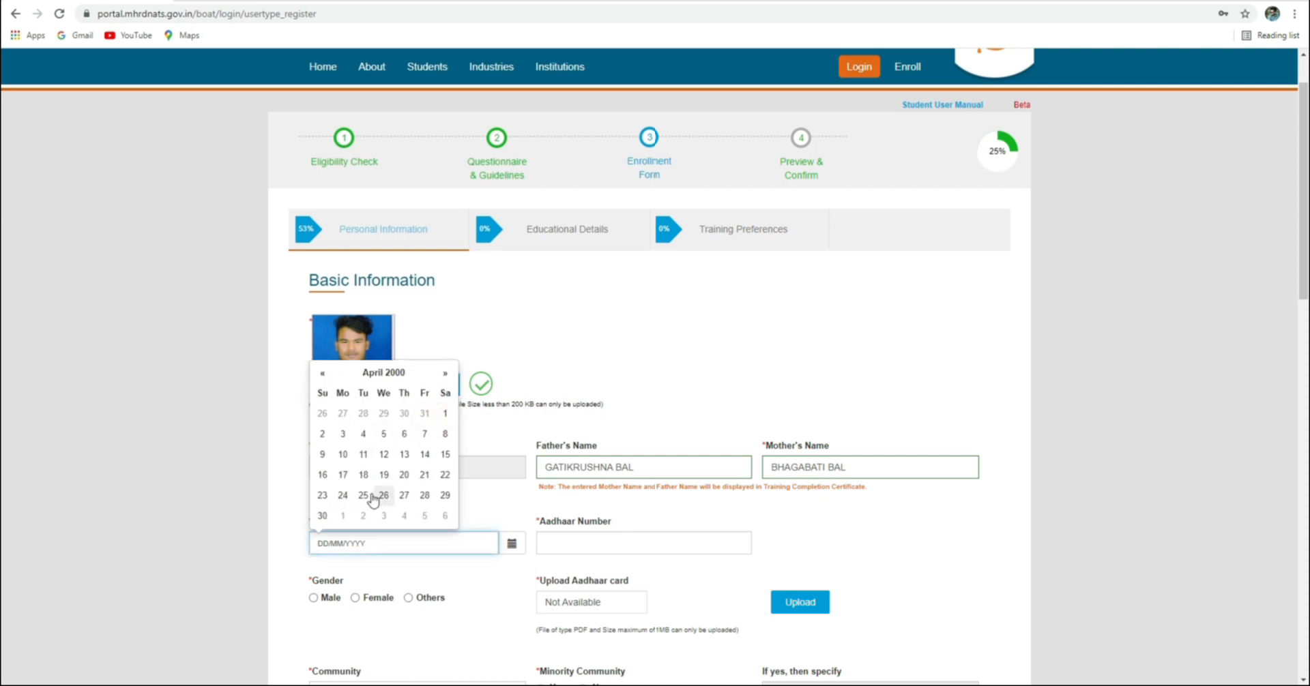
{"action": "left_click", "coordinate": [404, 495]}
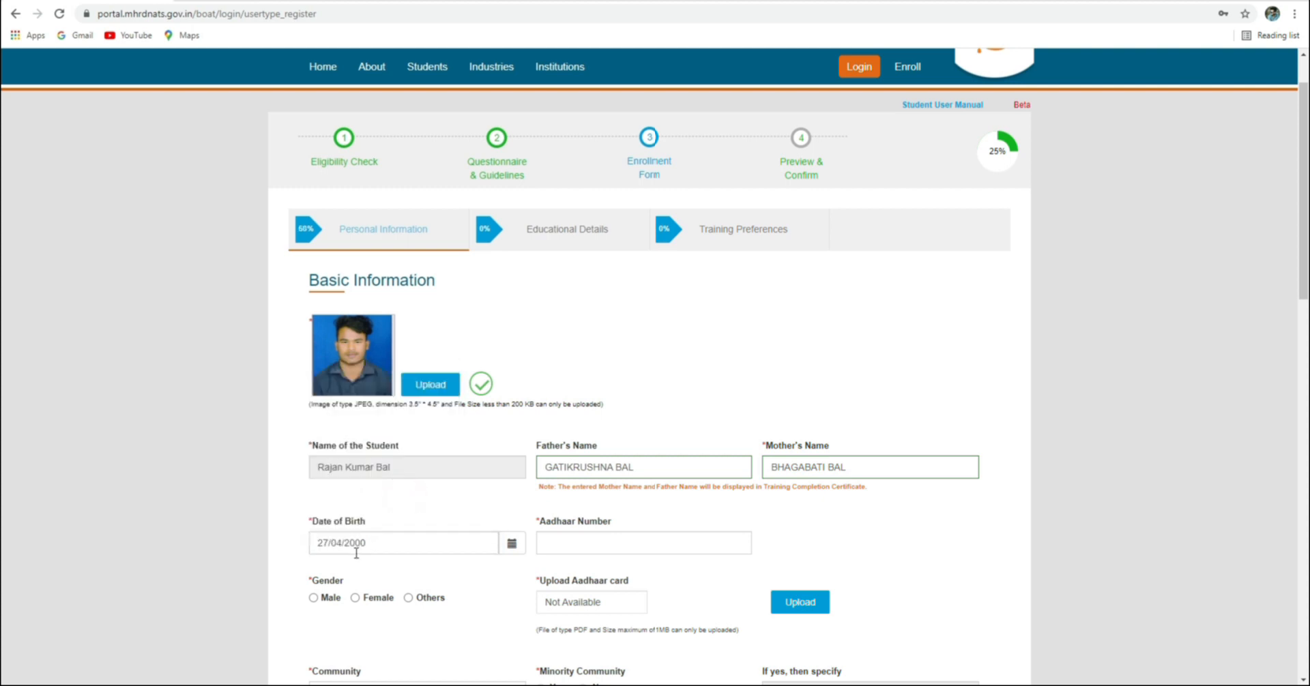
Enter the student's Aadhaar number in the Aadhaar Number field
{"action": "left_click", "coordinate": [576, 544]}
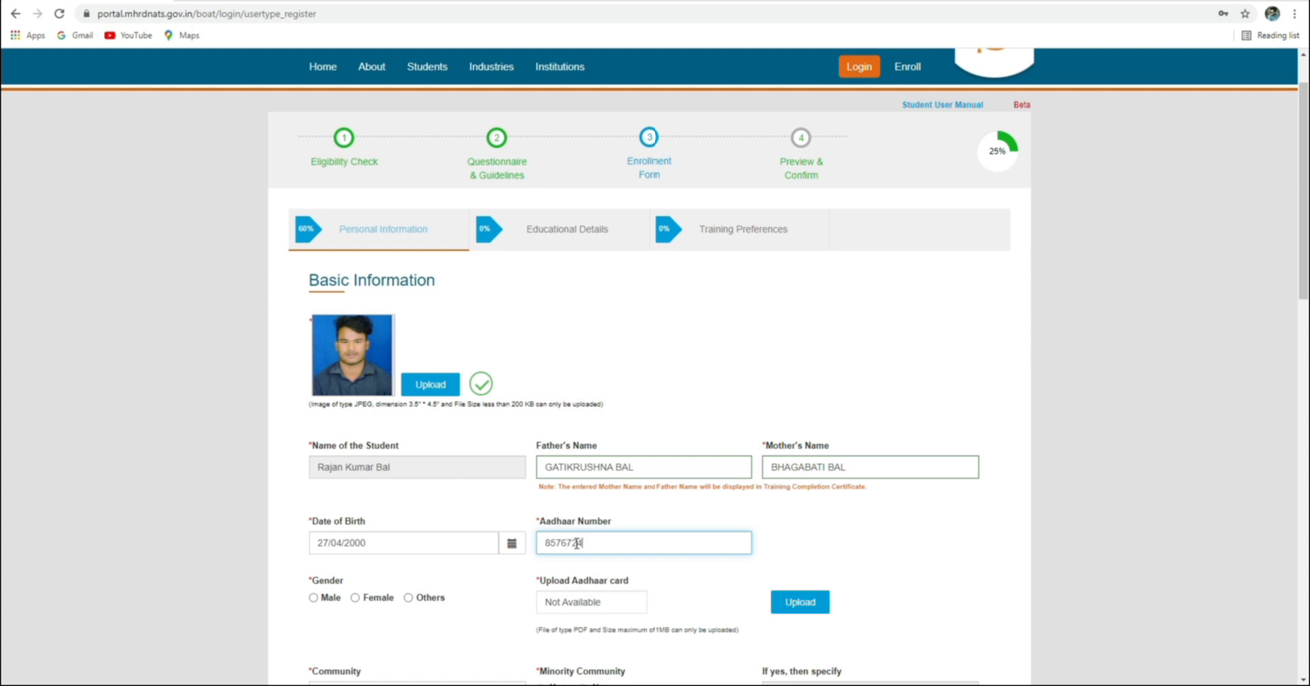
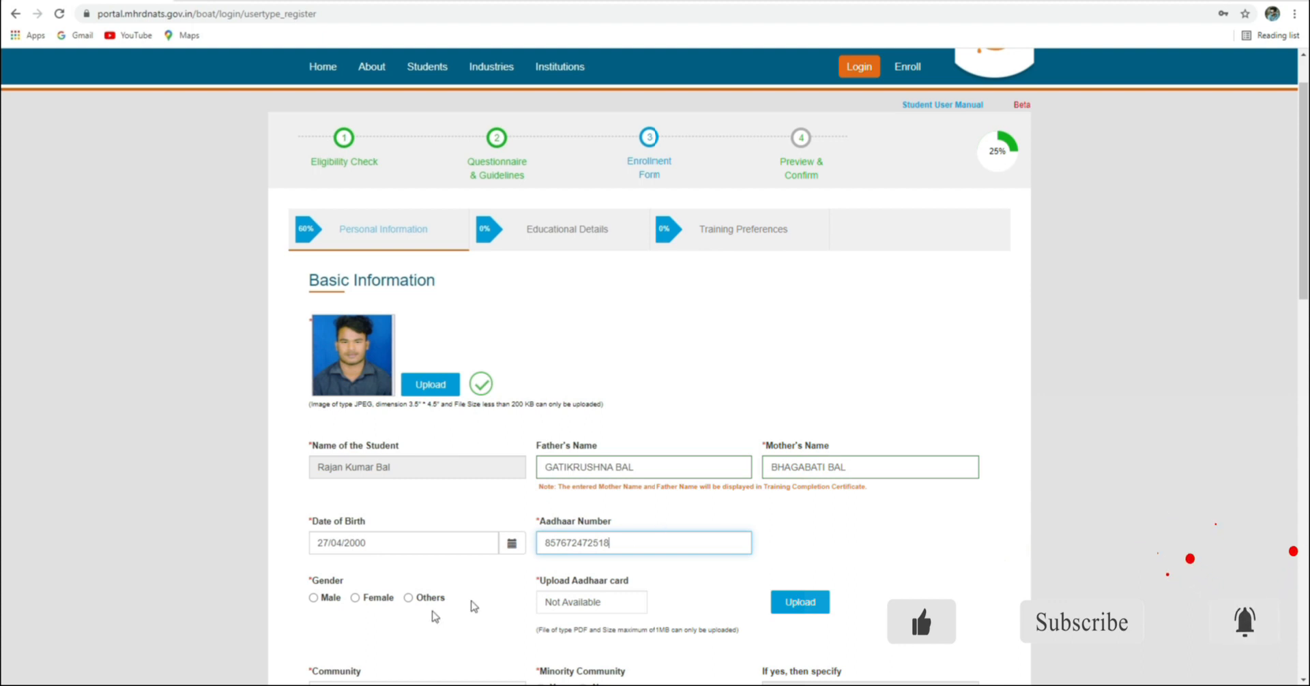
{"action": "scroll", "coordinate": [350, 631], "scroll_direction": "down", "scroll_amount": 1}
{"action": "scroll", "coordinate": [349, 631], "scroll_direction": "down", "scroll_amount": 2}
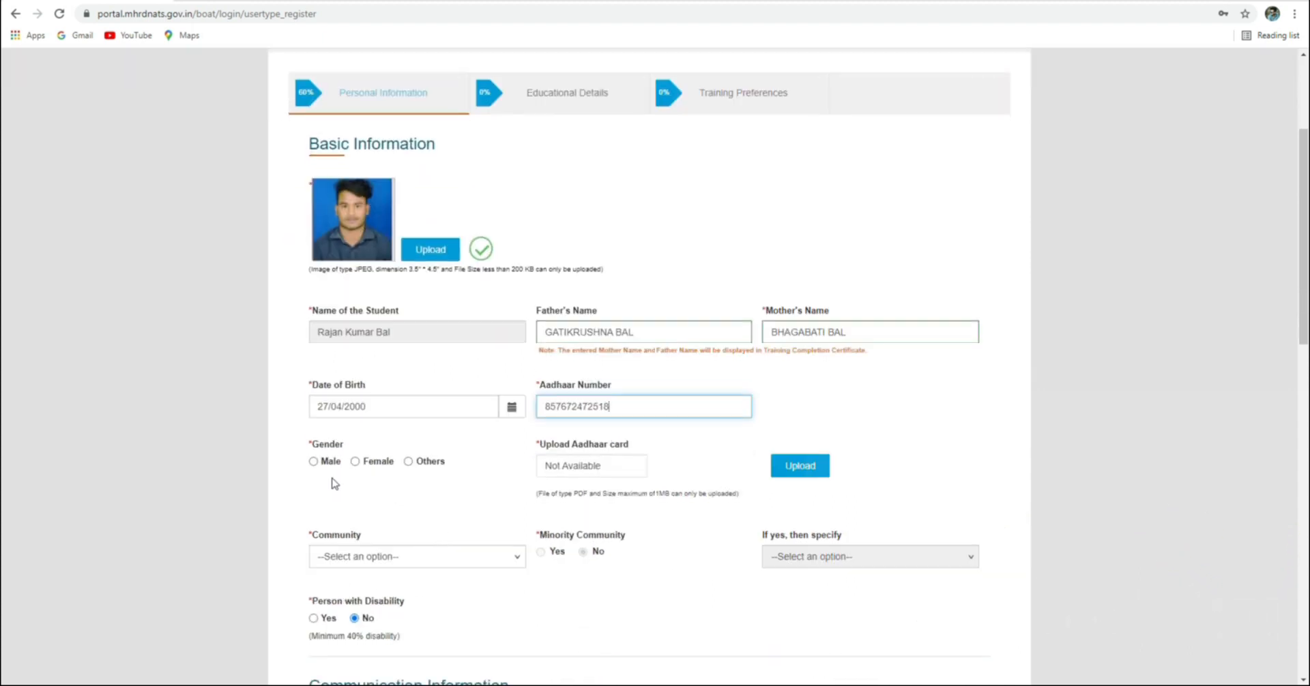
Select Male as the gender and highlight the Aadhaar PDF size-limit note
{"action": "left_click", "coordinate": [313, 462]}
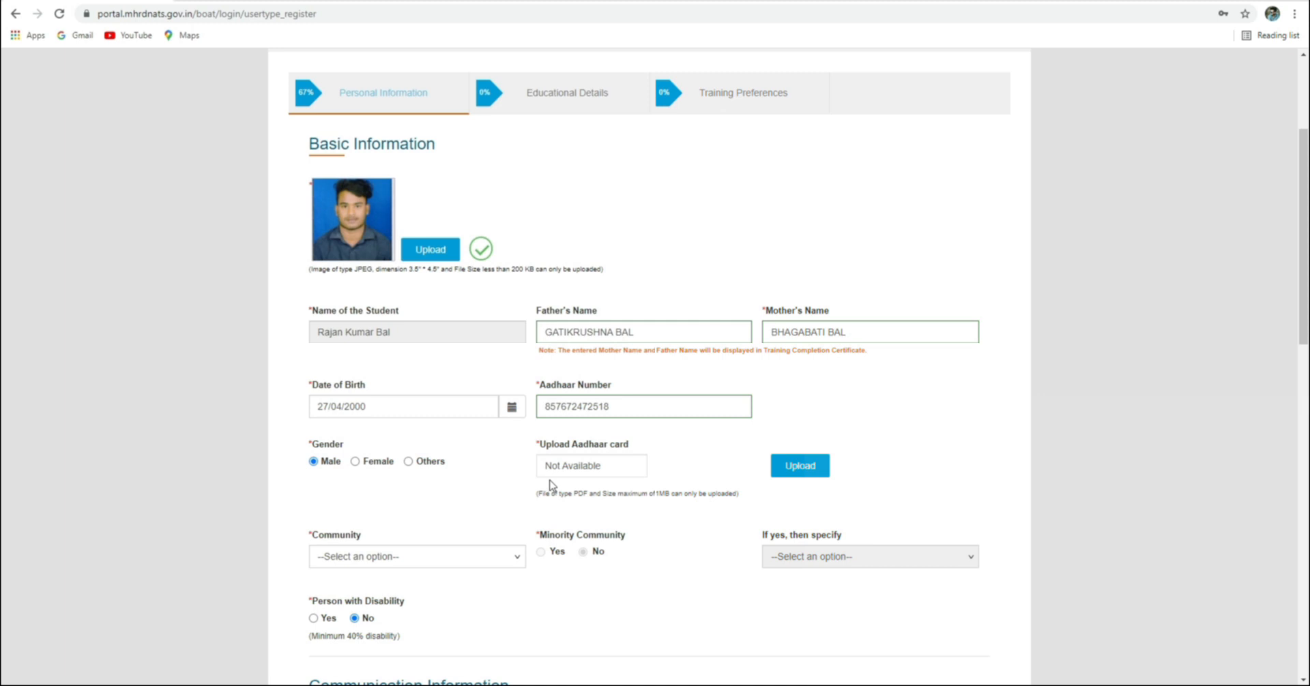
{"action": "left_click", "coordinate": [576, 494]}
{"action": "left_click_drag", "start_coordinate": [602, 492], "coordinate": [738, 494]}
Upload Aadhaar.pdf from the student's folder as the Aadhaar card file
{"action": "left_click", "coordinate": [688, 463]}
{"action": "left_click", "coordinate": [578, 466]}
{"action": "left_click", "coordinate": [802, 469]}
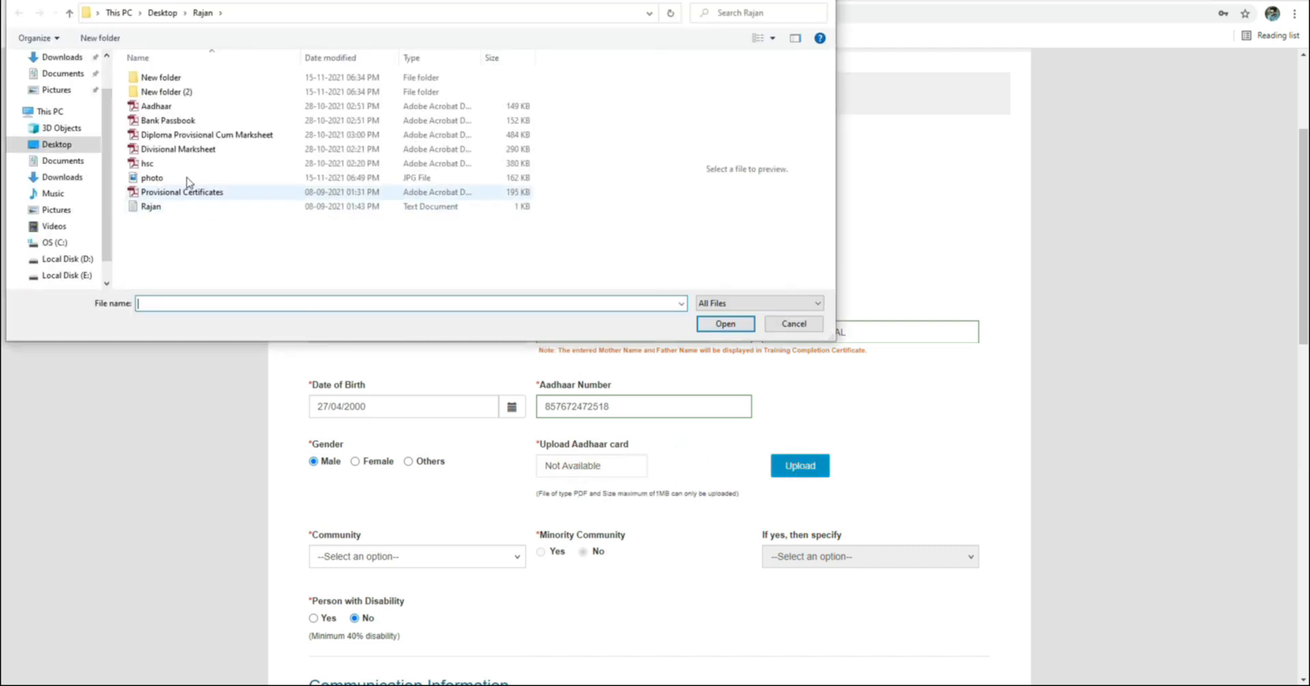
{"action": "left_click", "coordinate": [163, 107]}
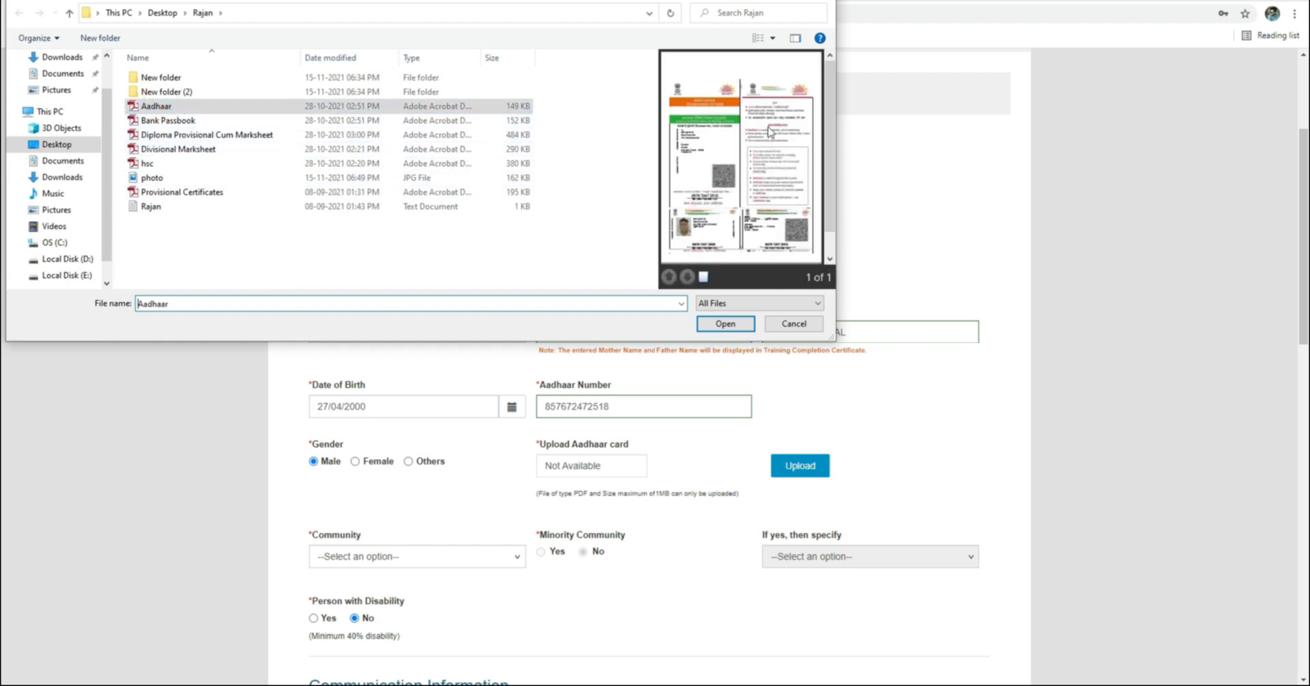
{"action": "left_click", "coordinate": [725, 323]}
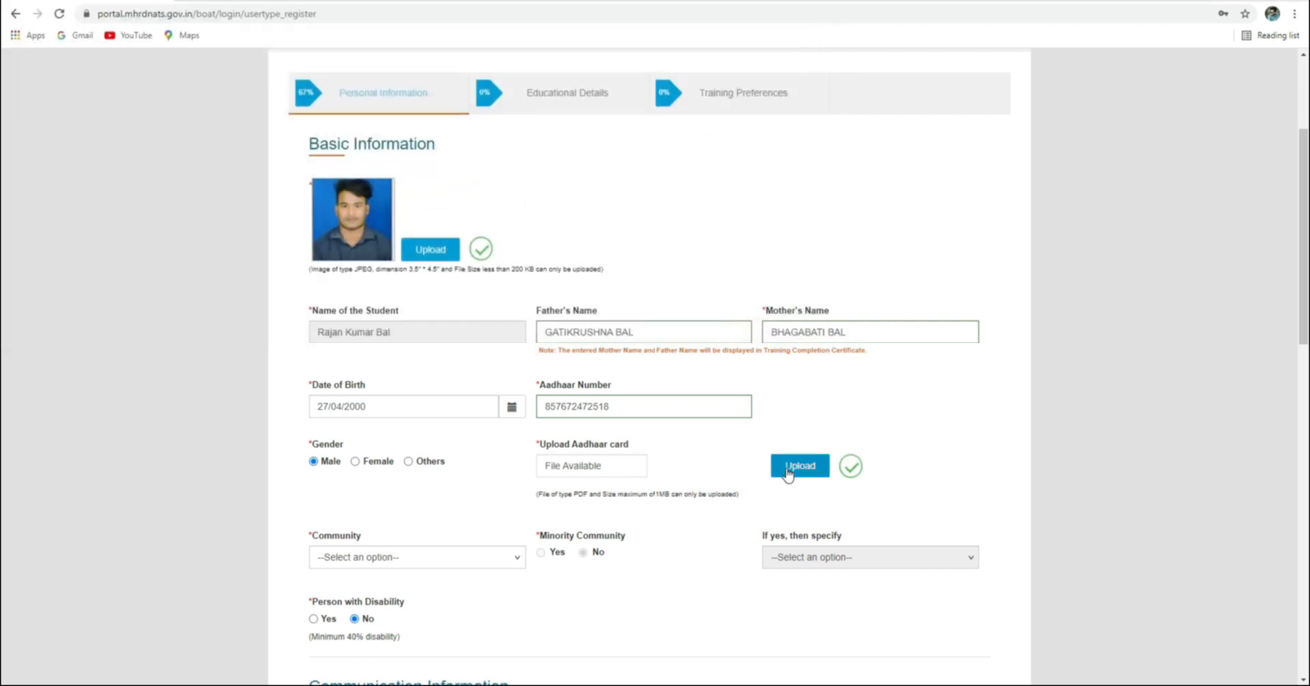
Set Community to Others/General (including minority)
{"action": "scroll", "coordinate": [731, 453], "scroll_direction": "down", "scroll_amount": 2}
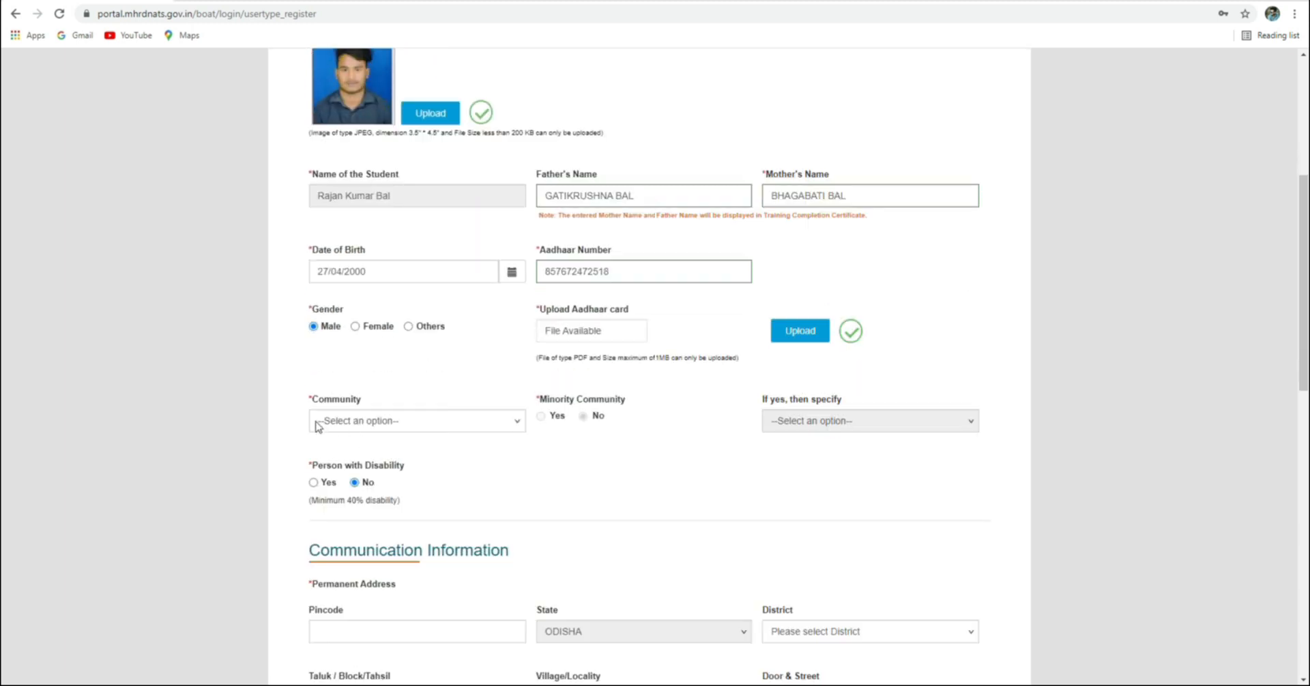
{"action": "left_click", "coordinate": [378, 421]}
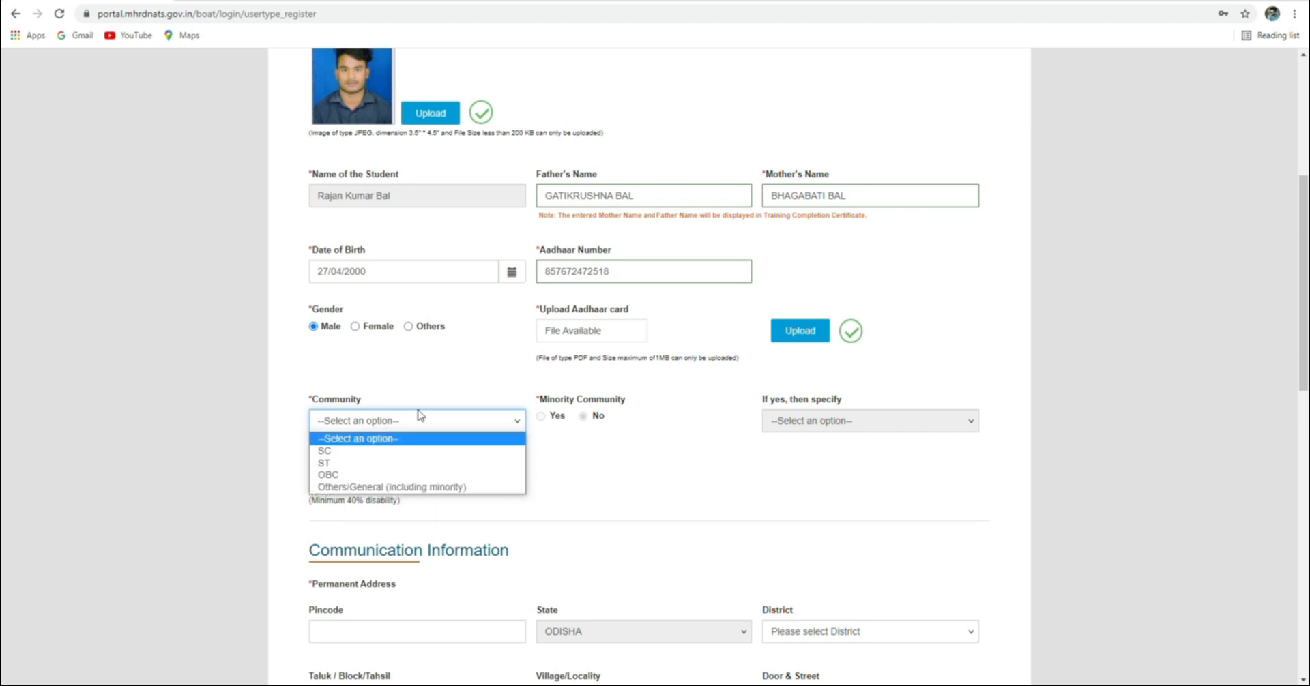
{"action": "left_click", "coordinate": [432, 374]}
{"action": "left_click", "coordinate": [378, 423]}
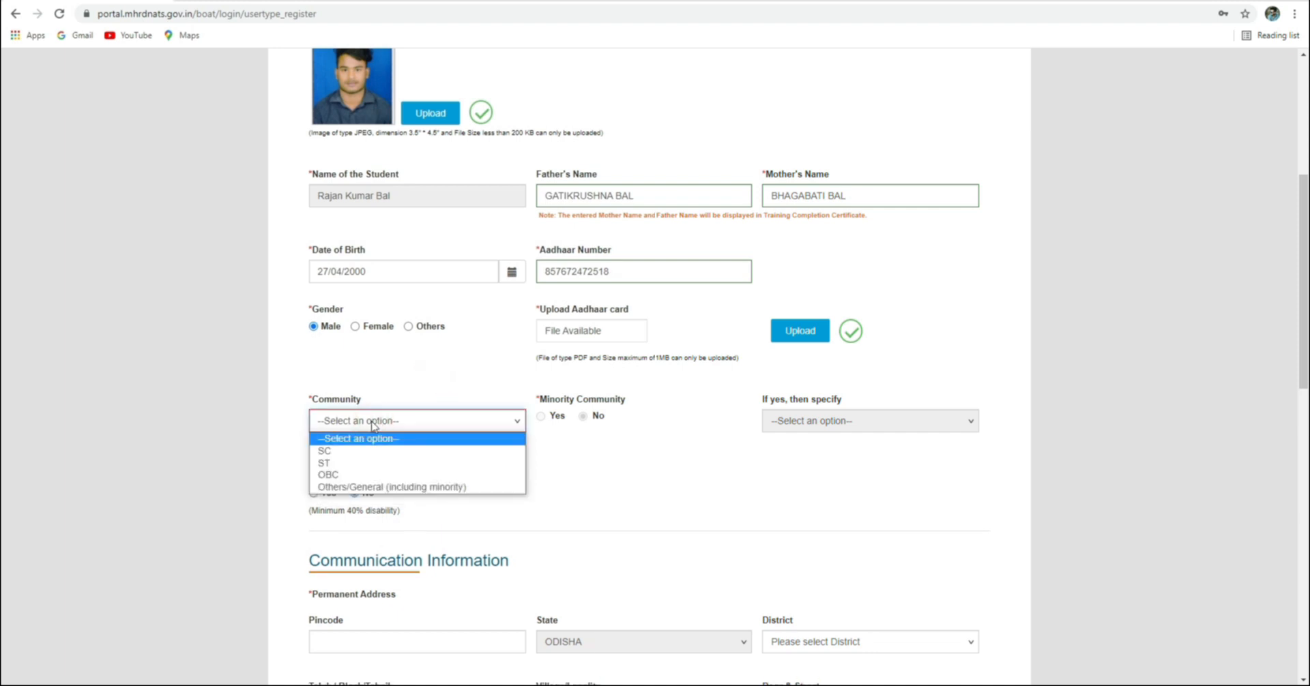
{"action": "left_click", "coordinate": [349, 486]}
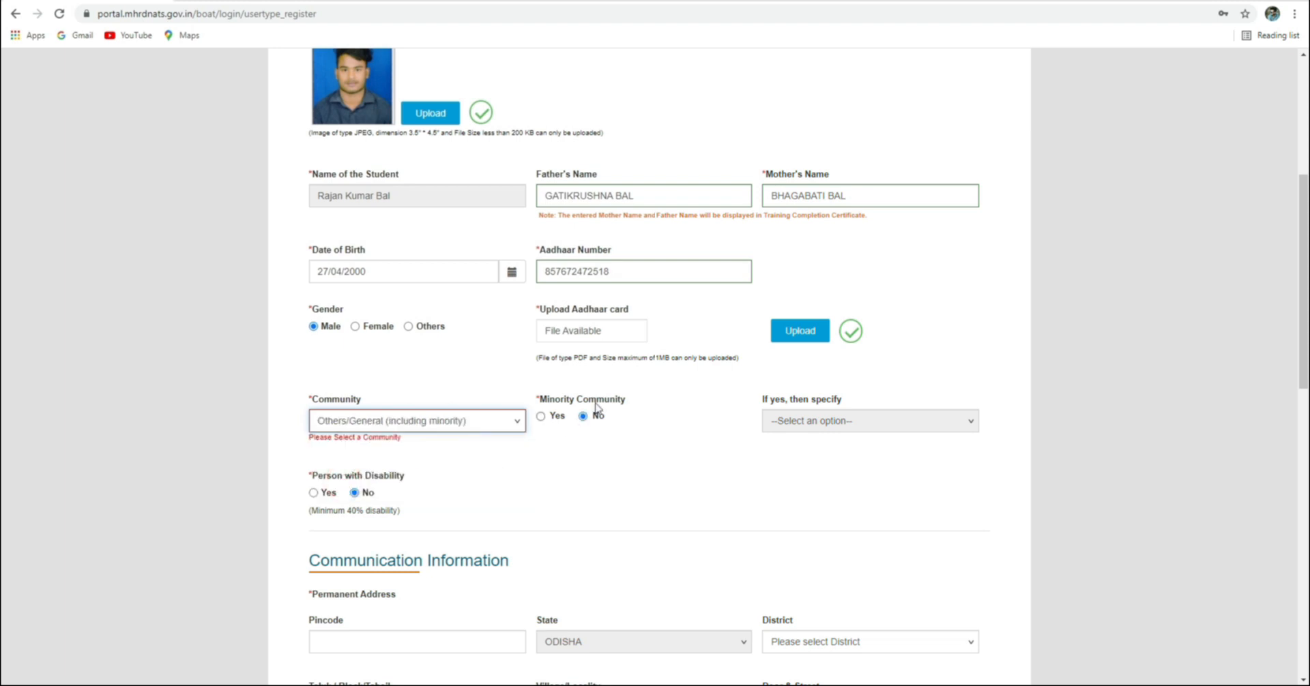
Mark Minority Community Yes with Hindu specified, and Person with Disability No
{"action": "left_click", "coordinate": [541, 417]}
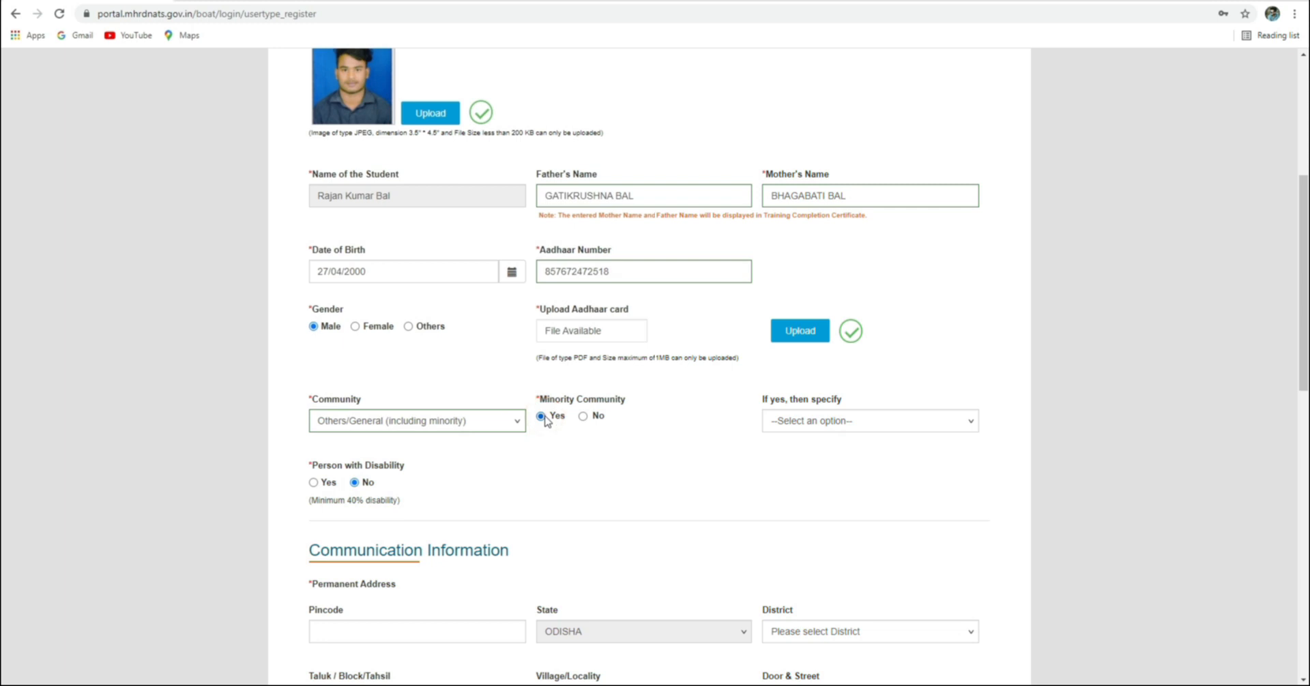
{"action": "left_click", "coordinate": [583, 417]}
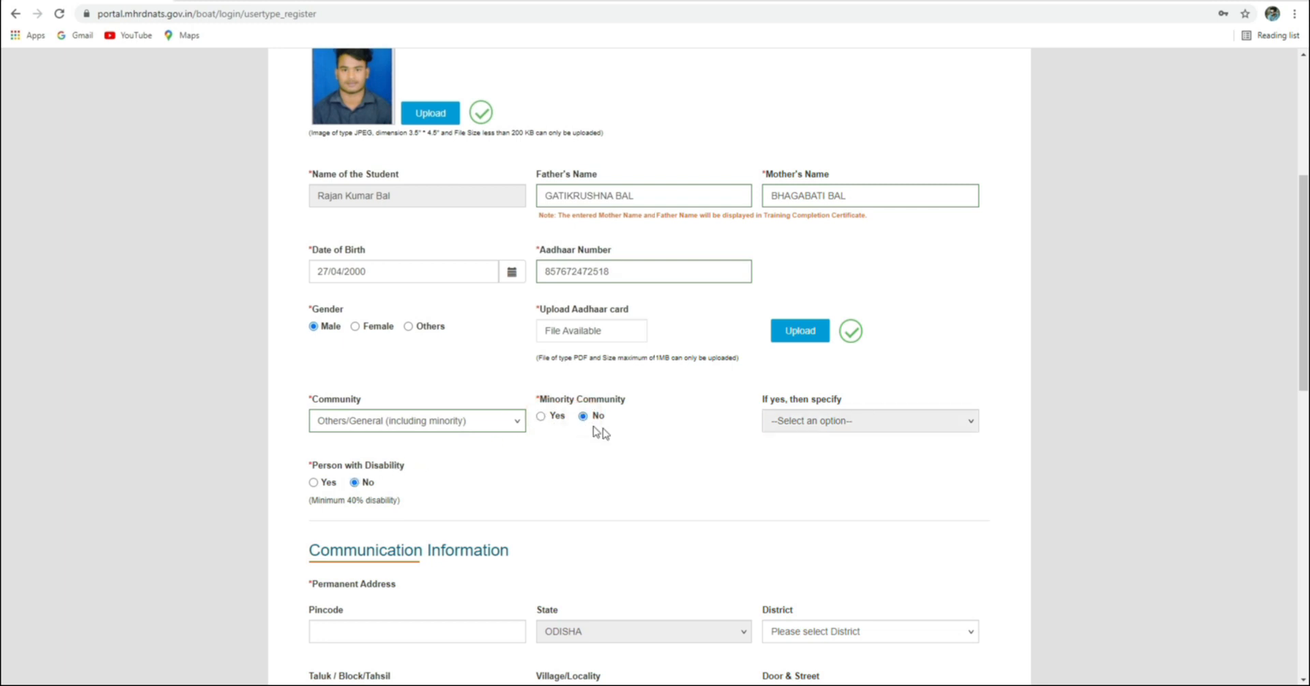
{"action": "left_click", "coordinate": [542, 417]}
{"action": "left_click", "coordinate": [835, 423]}
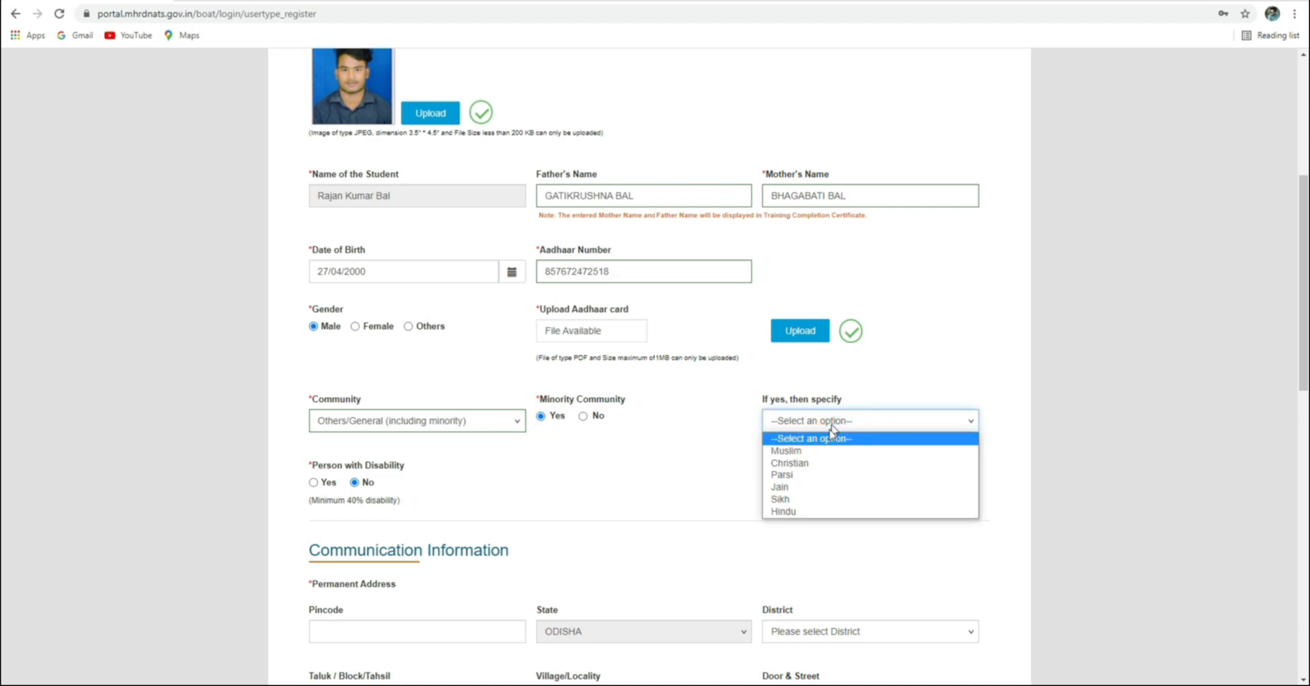
{"action": "left_click", "coordinate": [794, 513]}
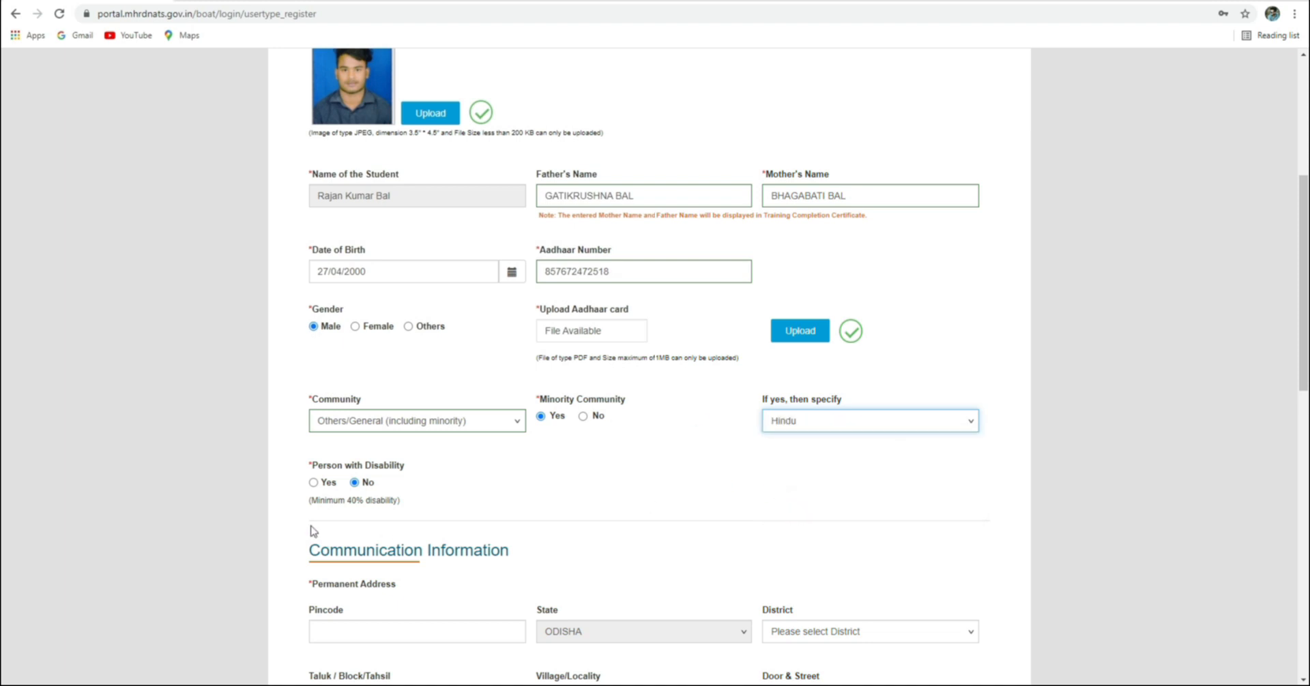
{"action": "left_click", "coordinate": [313, 482]}
{"action": "left_click", "coordinate": [355, 482]}
{"action": "scroll", "coordinate": [514, 485], "scroll_direction": "down", "scroll_amount": 2}
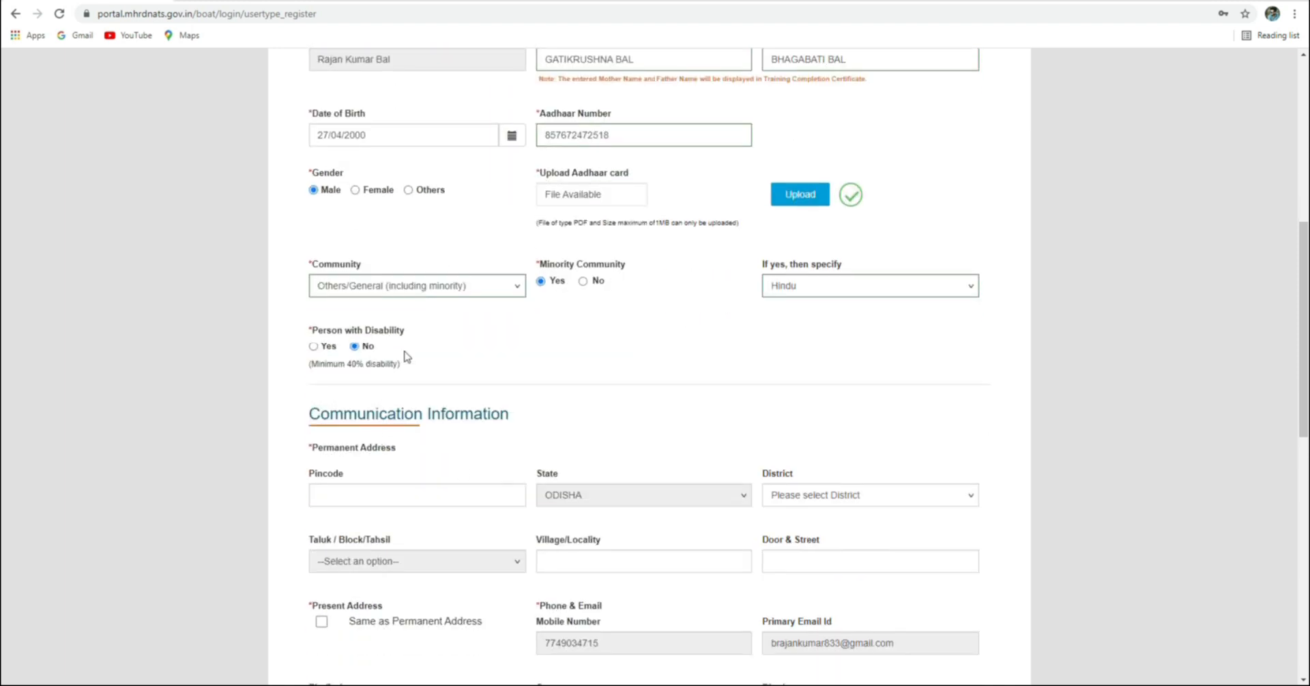
Enter the permanent address pincode, then choose district KEONJHAR and taluk Anadapur
{"action": "left_click", "coordinate": [370, 501]}
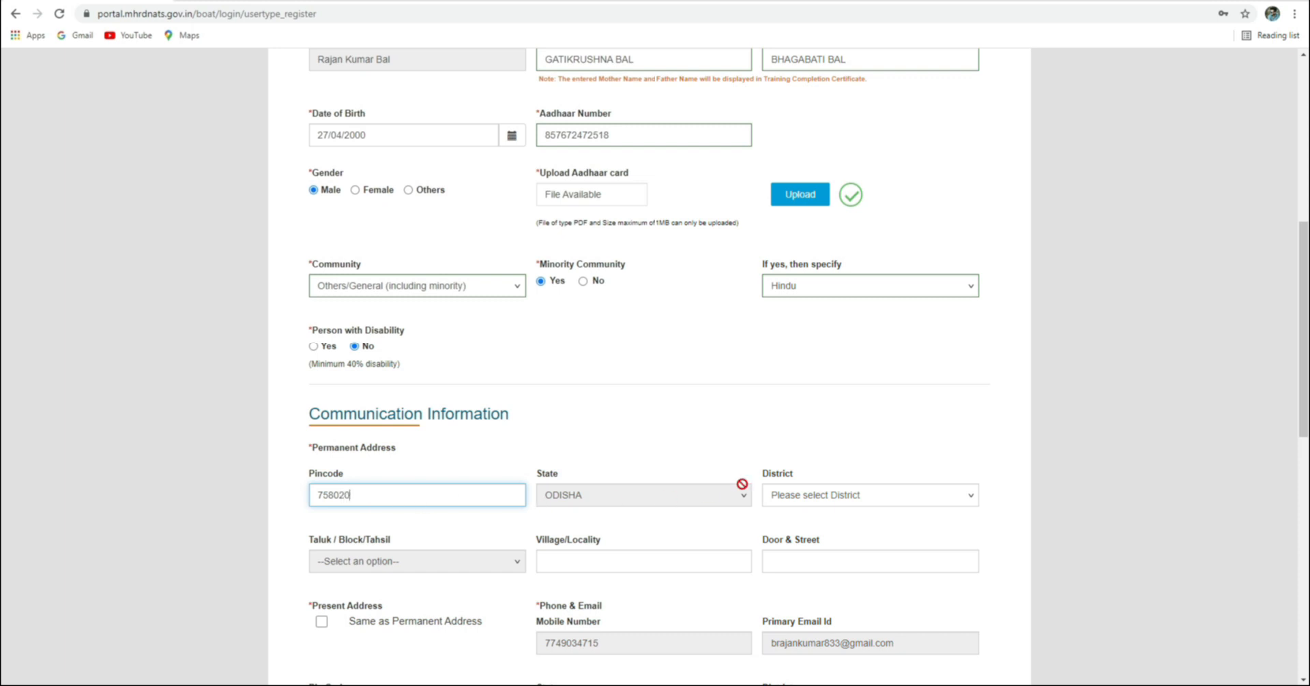
{"action": "left_click", "coordinate": [833, 501]}
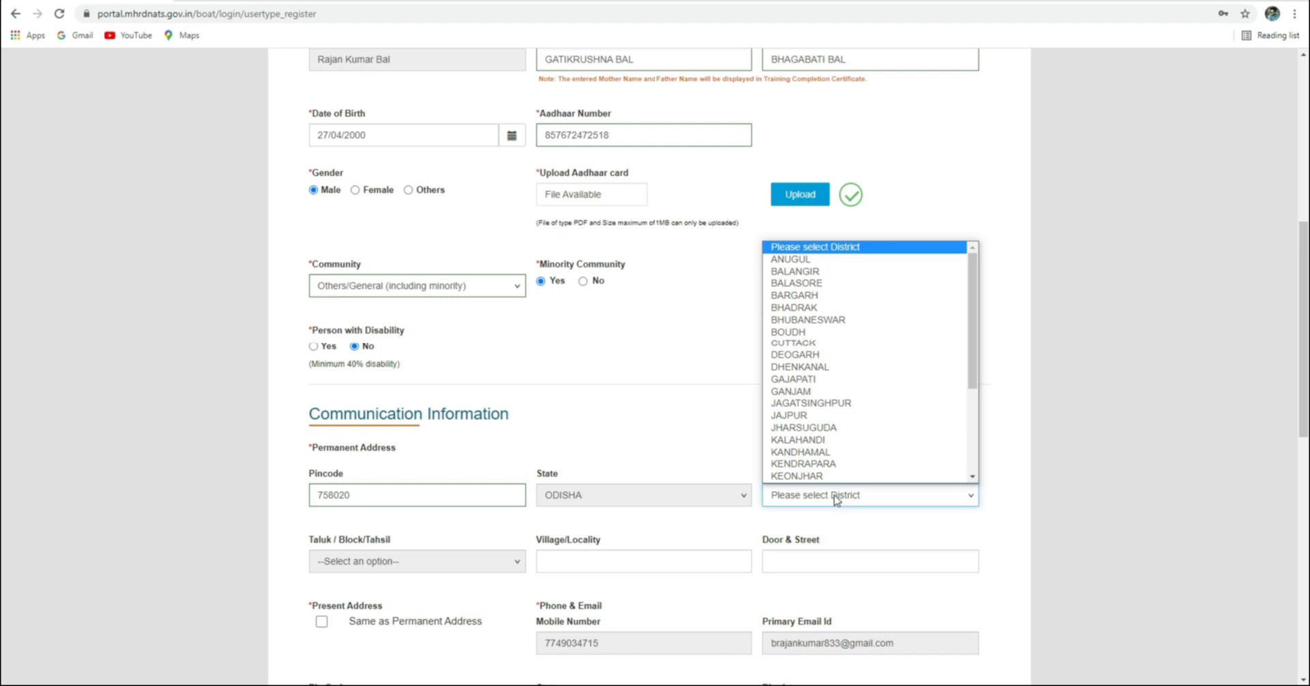
{"action": "scroll", "coordinate": [825, 476], "scroll_direction": "down", "scroll_amount": 1}
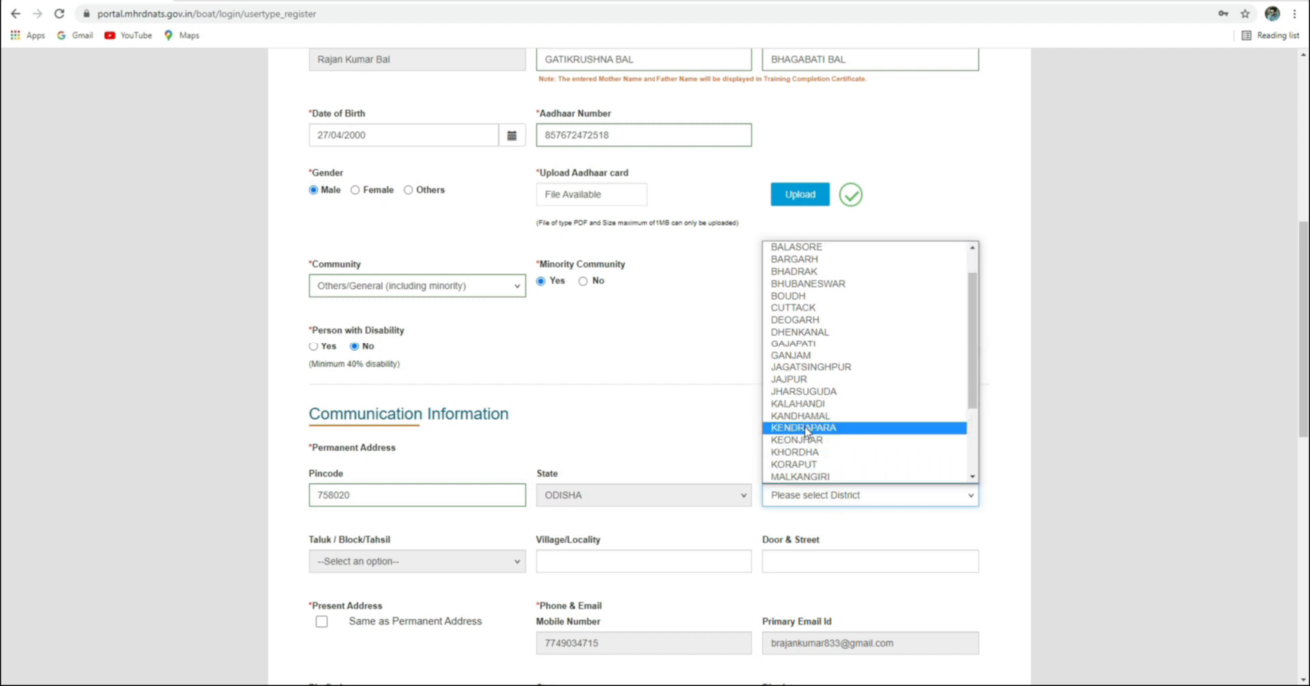
{"action": "scroll", "coordinate": [806, 431], "scroll_direction": "down", "scroll_amount": 3}
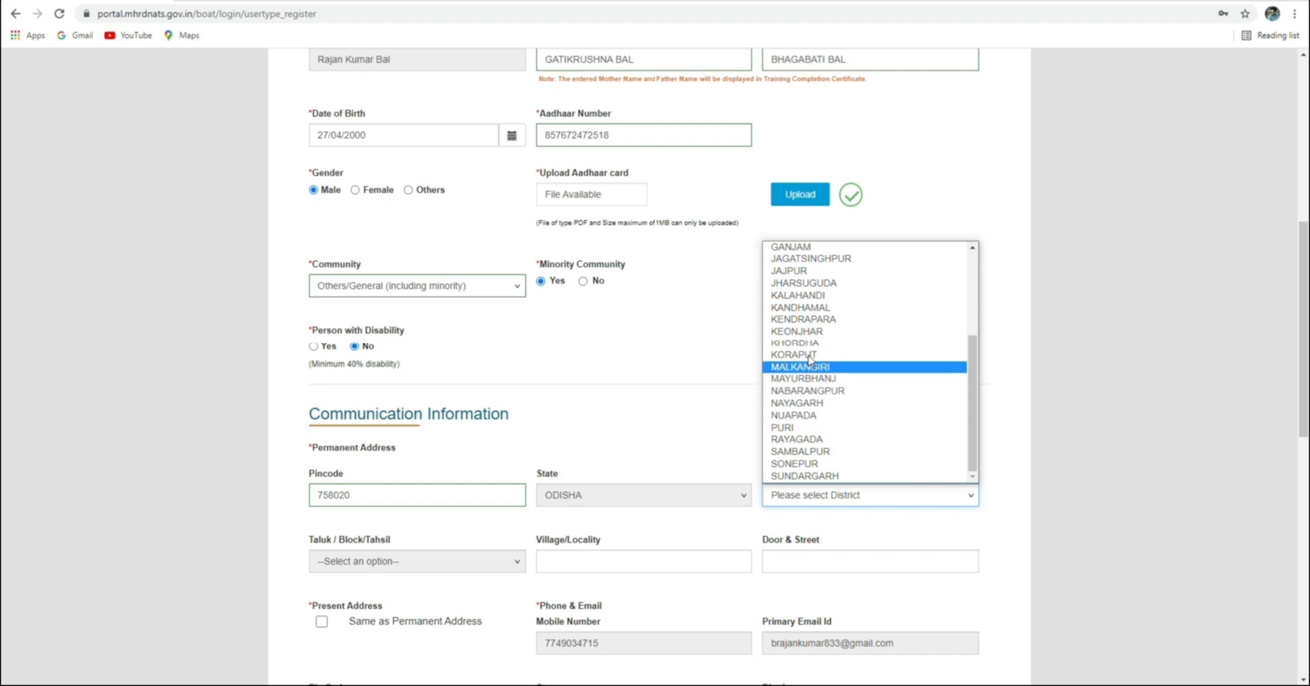
{"action": "left_click", "coordinate": [805, 332]}
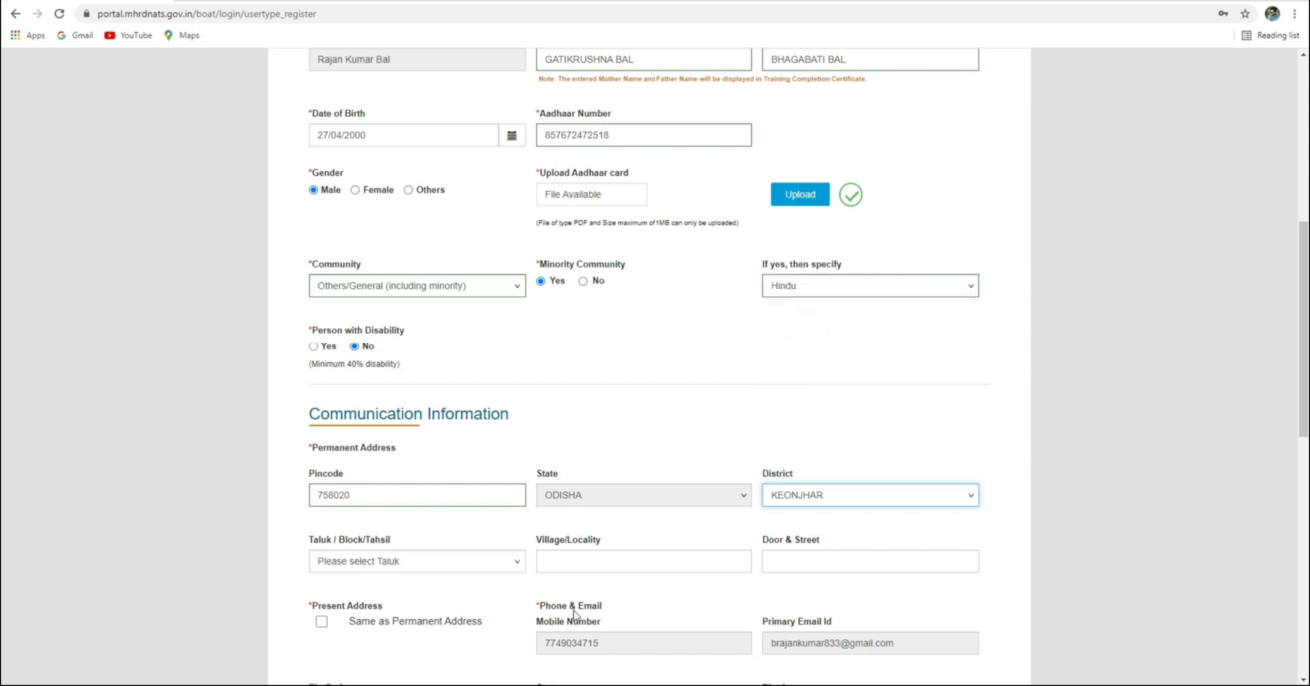
{"action": "left_click", "coordinate": [411, 563]}
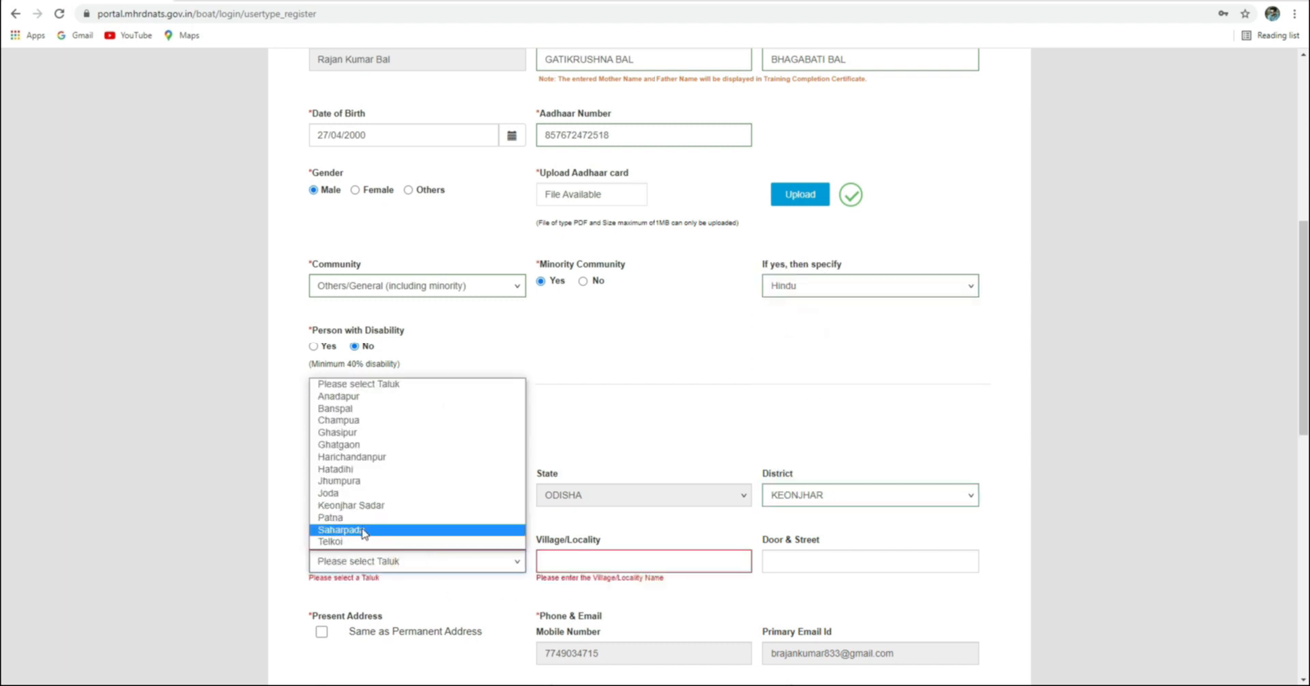
{"action": "left_click", "coordinate": [365, 397]}
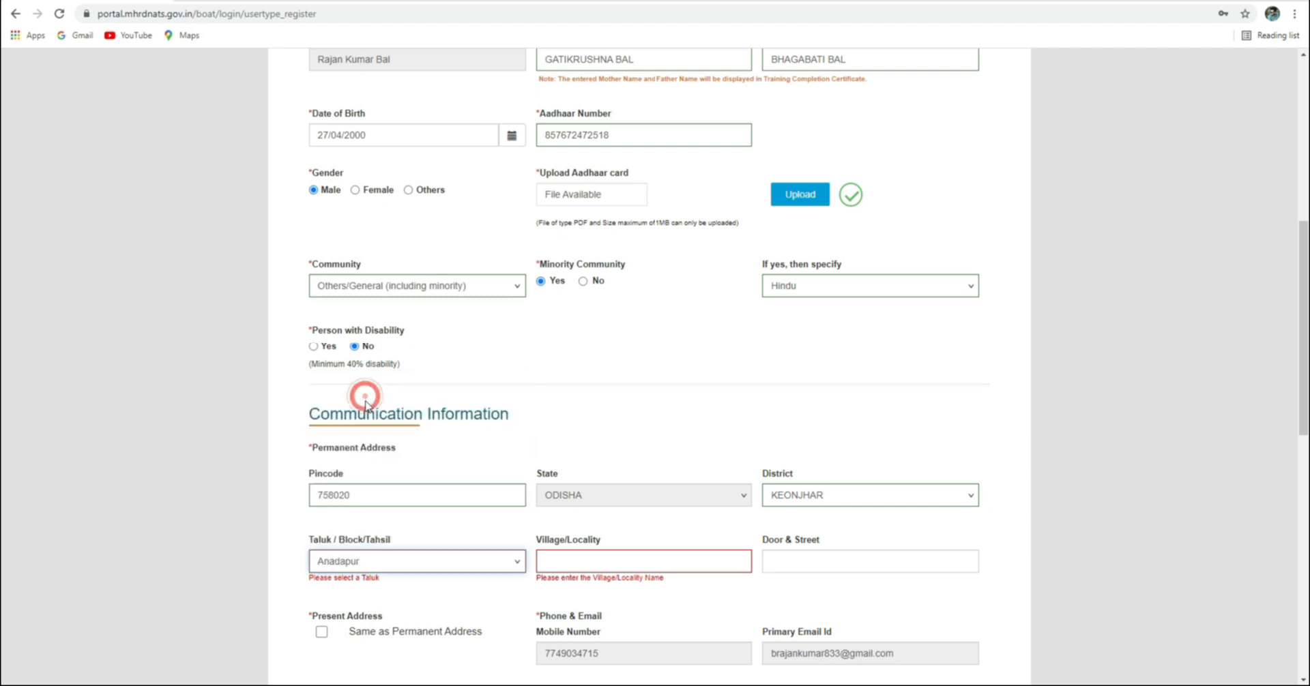
{"action": "left_click", "coordinate": [588, 560]}
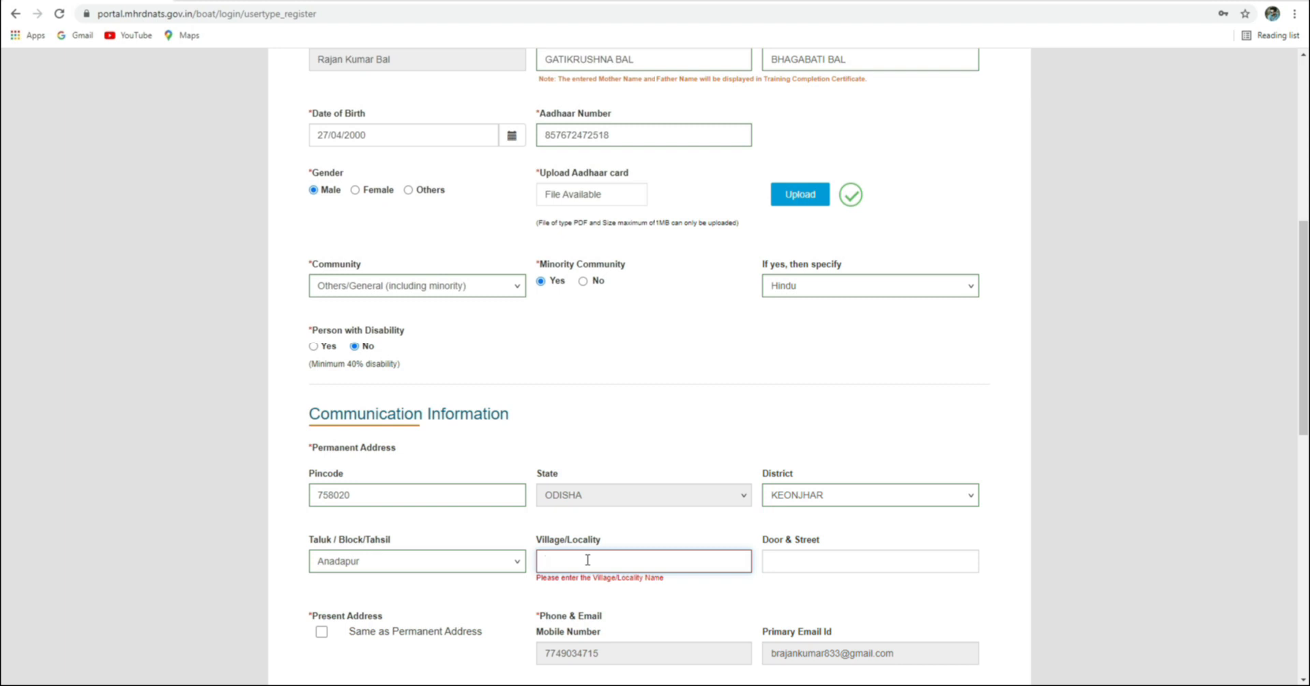
Enter the student's village/locality name for the permanent address
{"action": "type", "text": "PURUNIA"}
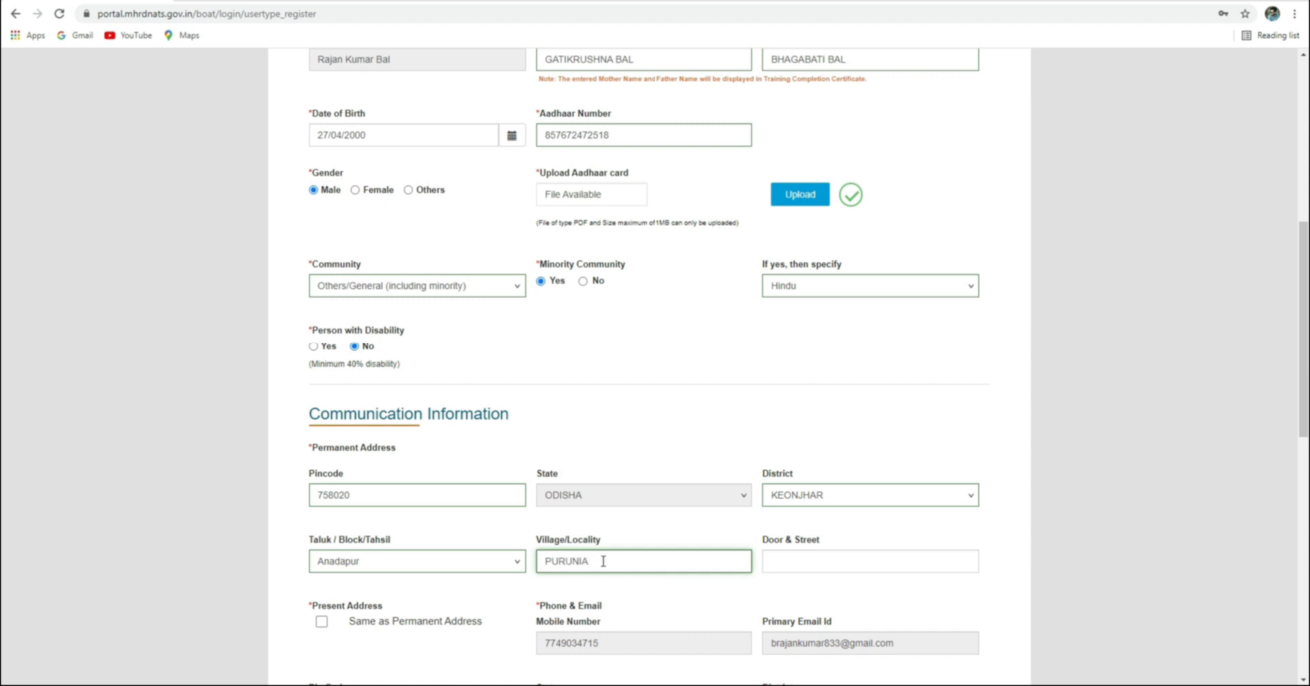
{"action": "left_click", "coordinate": [824, 556]}
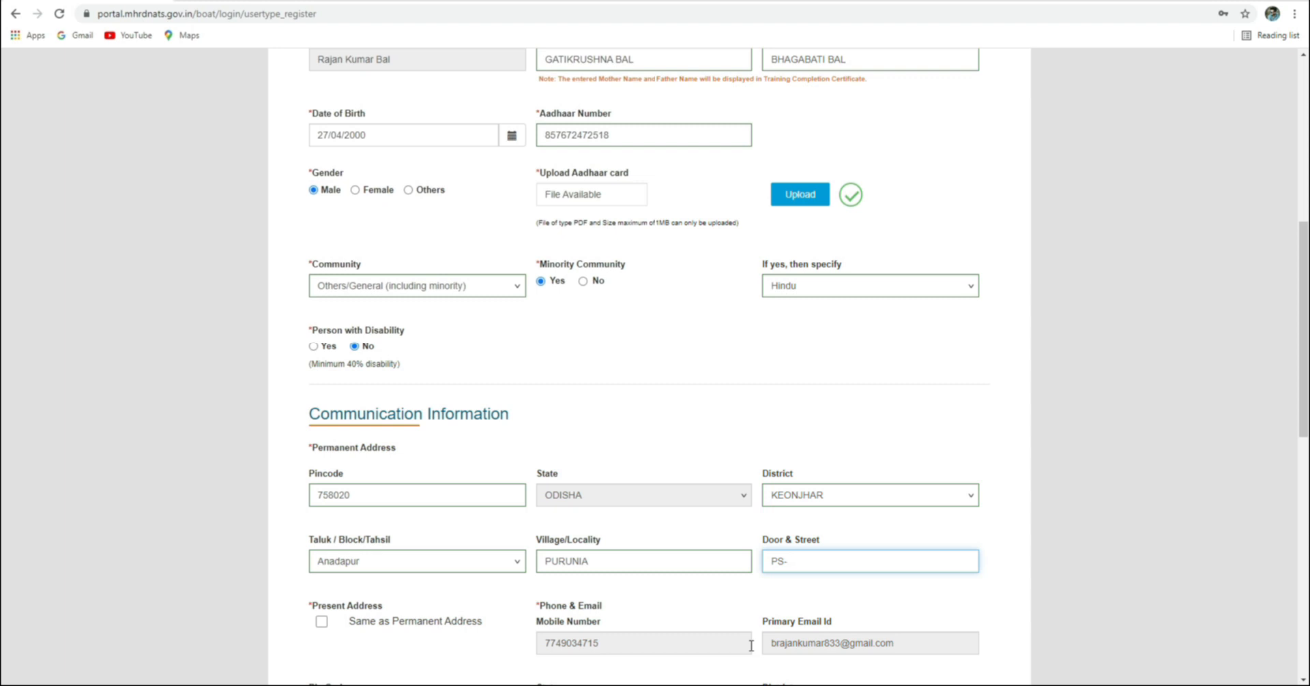
{"action": "type", "text": "GHASIPURA"}
Add the AT/PO post-office details to the Door & Street line
{"action": "scroll", "coordinate": [566, 628], "scroll_direction": "down", "scroll_amount": 1}
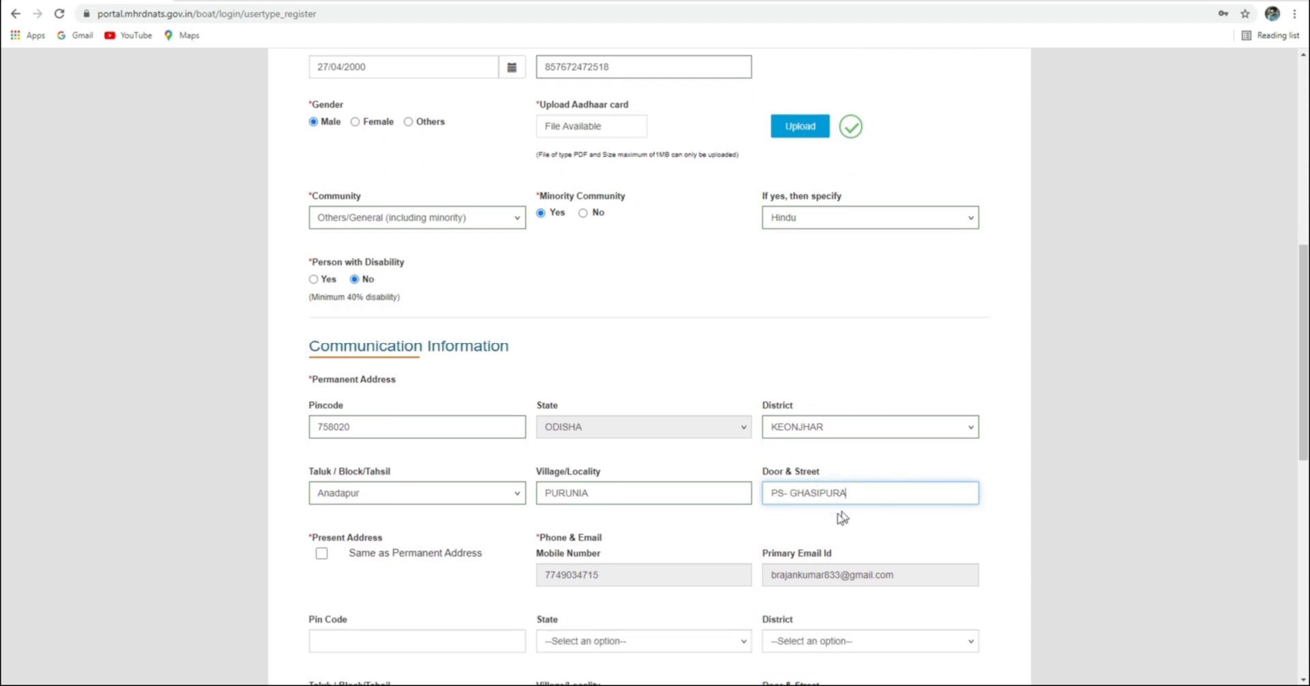
{"action": "scroll", "coordinate": [844, 518], "scroll_direction": "down", "scroll_amount": 1}
{"action": "left_click", "coordinate": [769, 424]}
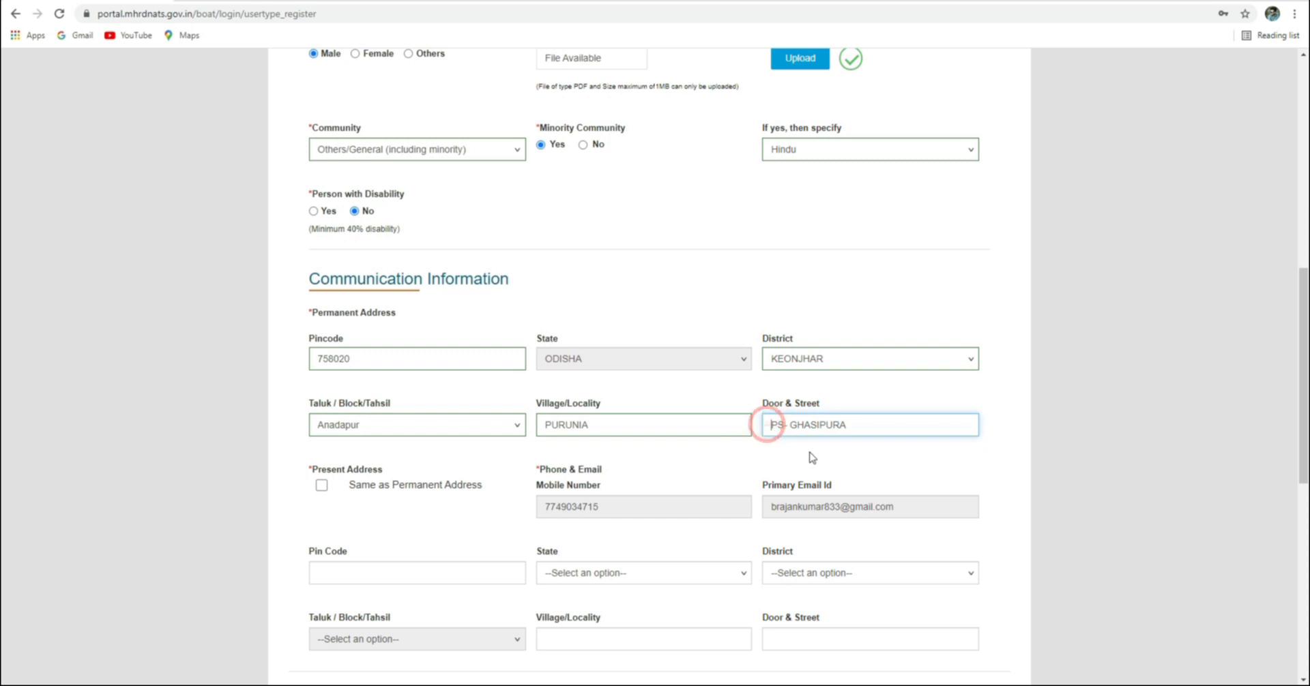
{"action": "type", "text": "AT"}
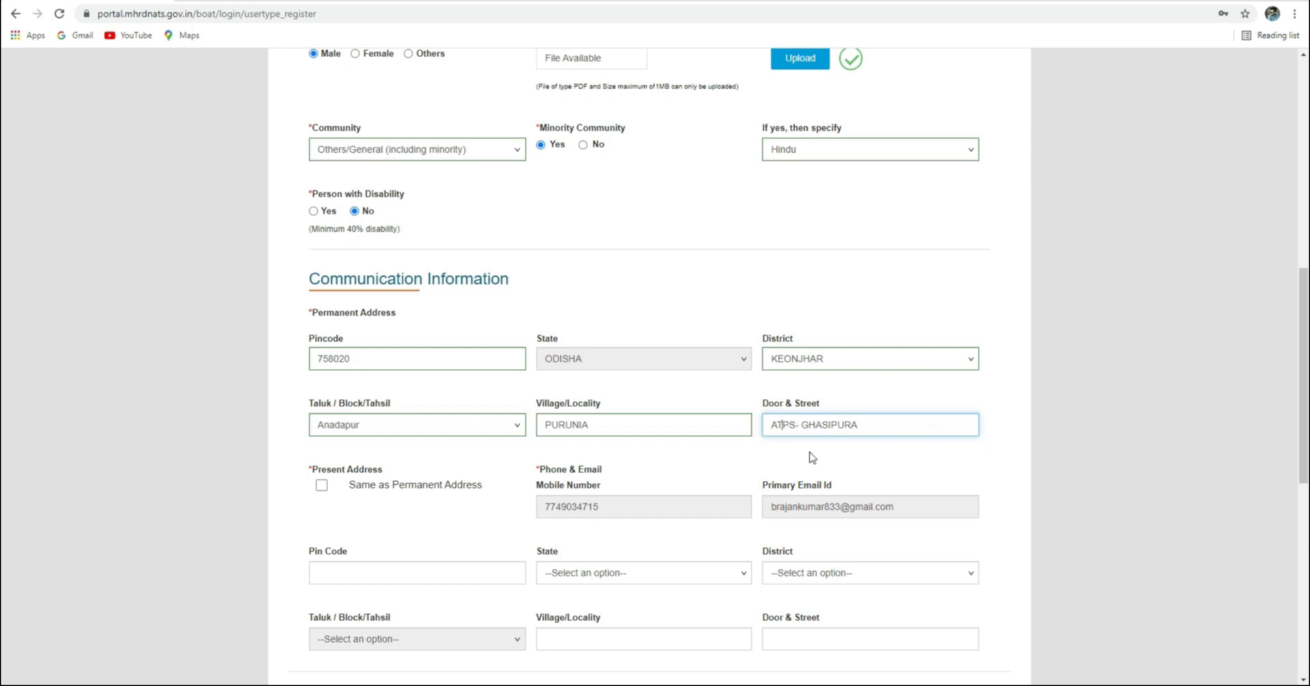
{"action": "type", "text": "/po-"}
{"action": "key", "text": "BackSpace"}
{"action": "key", "text": "BackSpace"}
{"action": "key", "text": "BackSpace"}
{"action": "key", "text": "BackSpace"}
{"action": "key", "text": "BackSpace"}
{"action": "type", "text": "/PO- PURUN"}
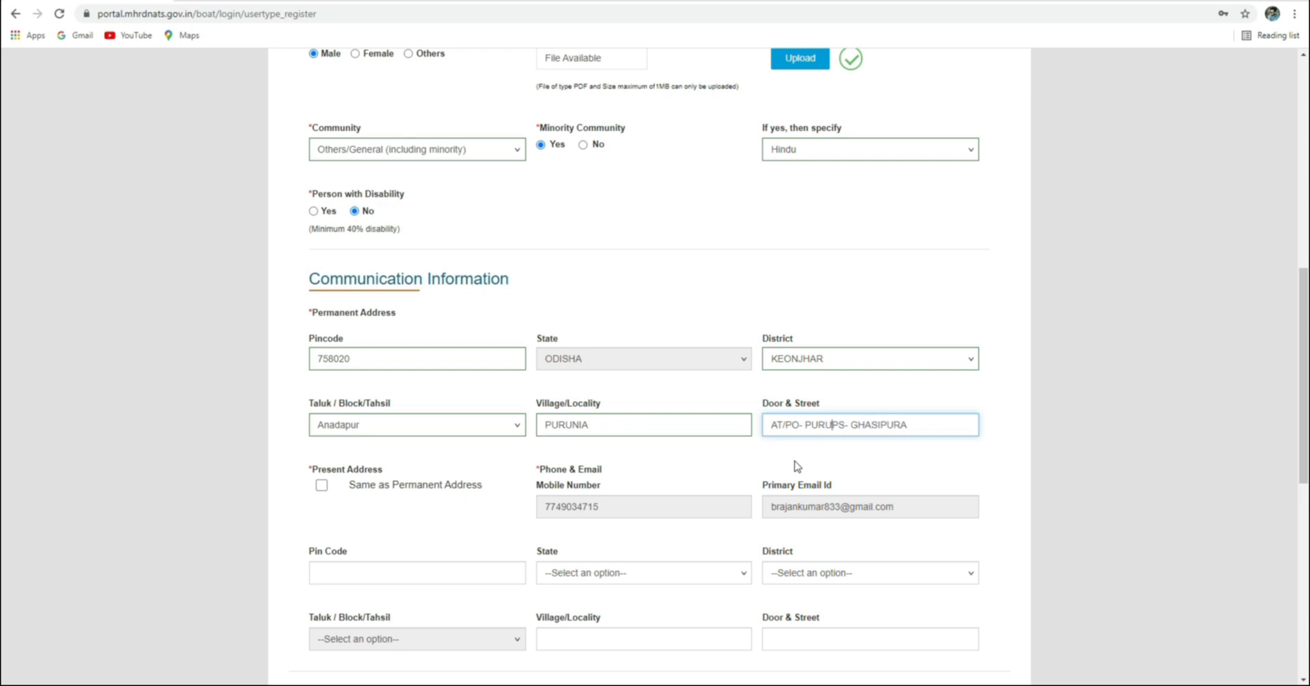
{"action": "type", "text": "IA,"}
Copy the permanent address to the present address and choose BANK OF INDIA as bank
{"action": "left_click", "coordinate": [321, 486]}
{"action": "scroll", "coordinate": [482, 524], "scroll_direction": "down", "scroll_amount": 3}
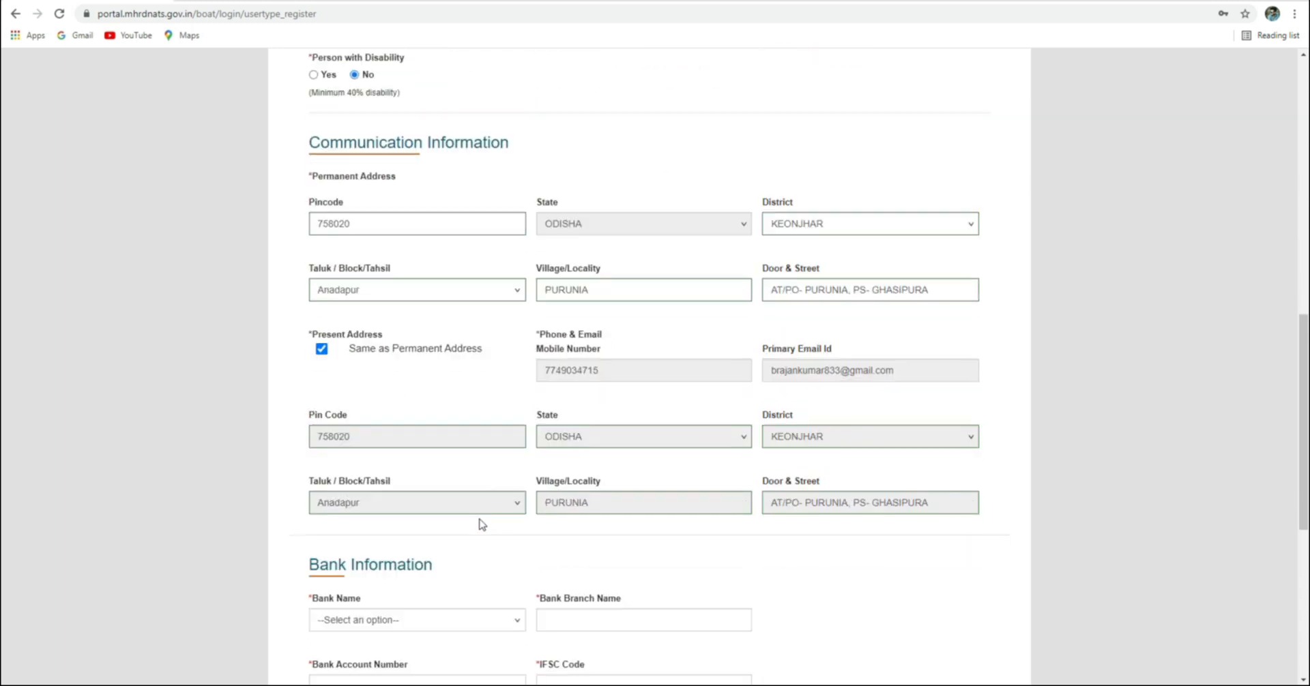
{"action": "scroll", "coordinate": [480, 509], "scroll_direction": "down", "scroll_amount": 3}
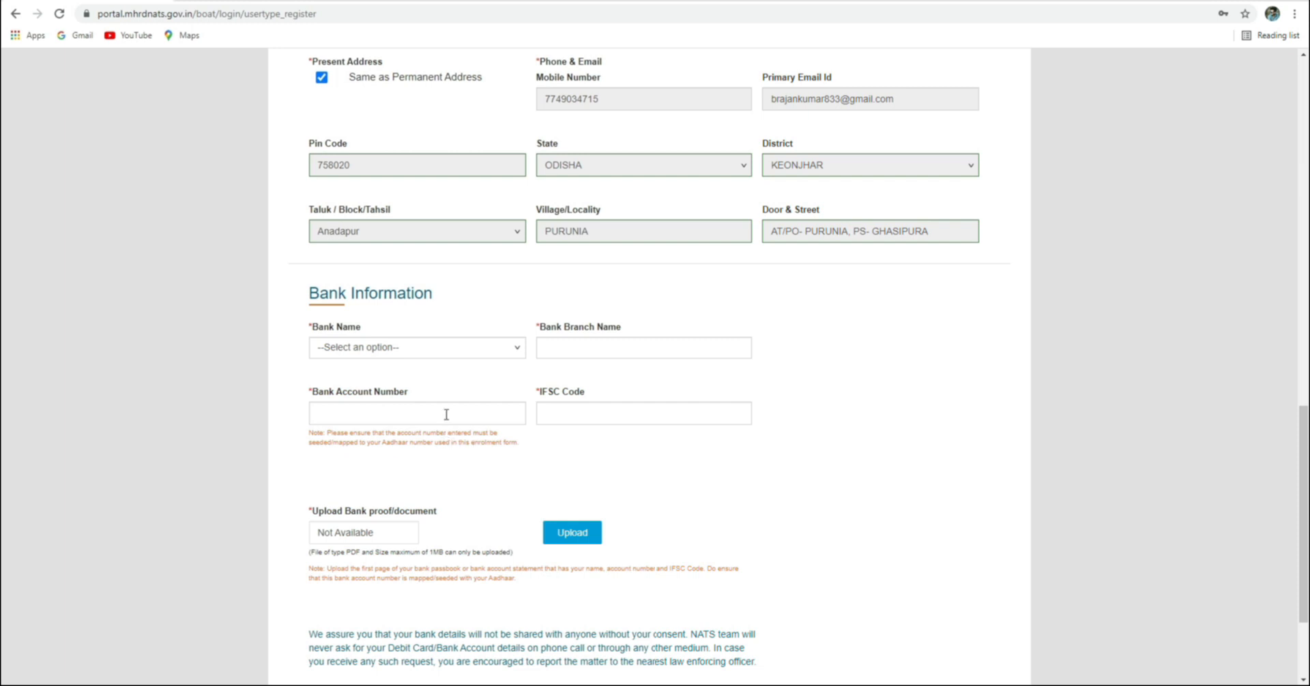
{"action": "left_click", "coordinate": [432, 350]}
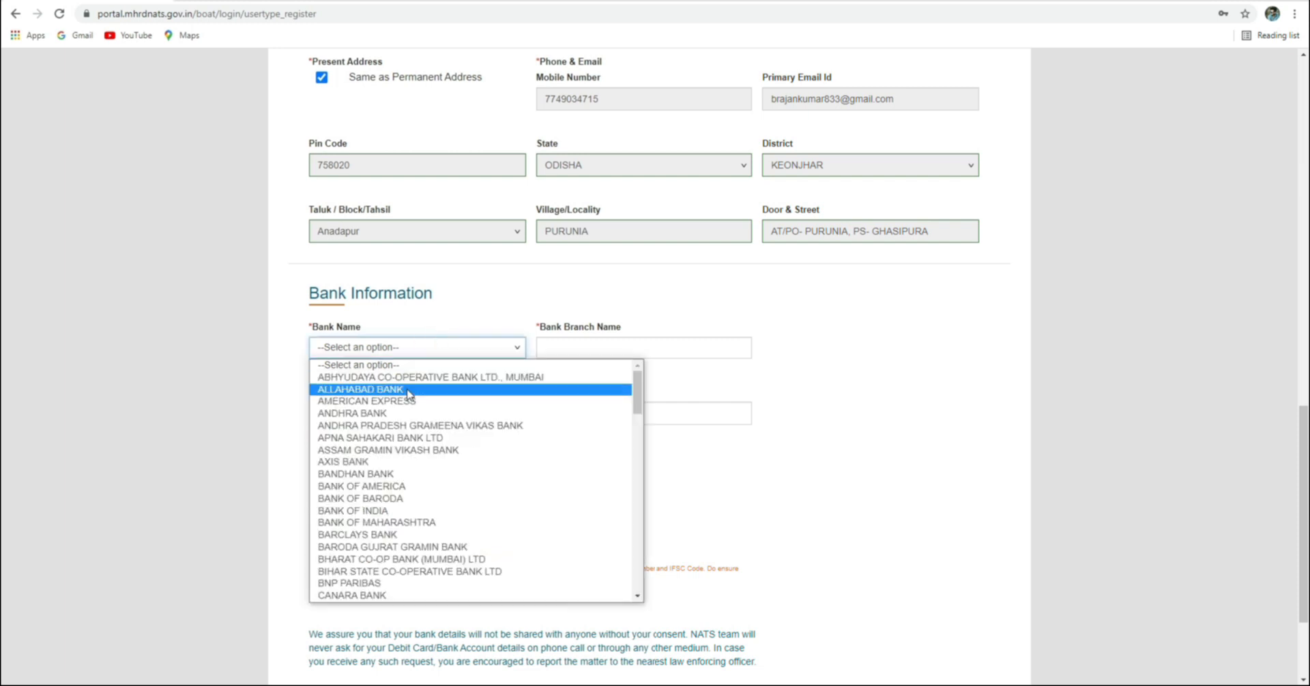
{"action": "left_click_drag", "start_coordinate": [314, 293], "coordinate": [456, 292]}
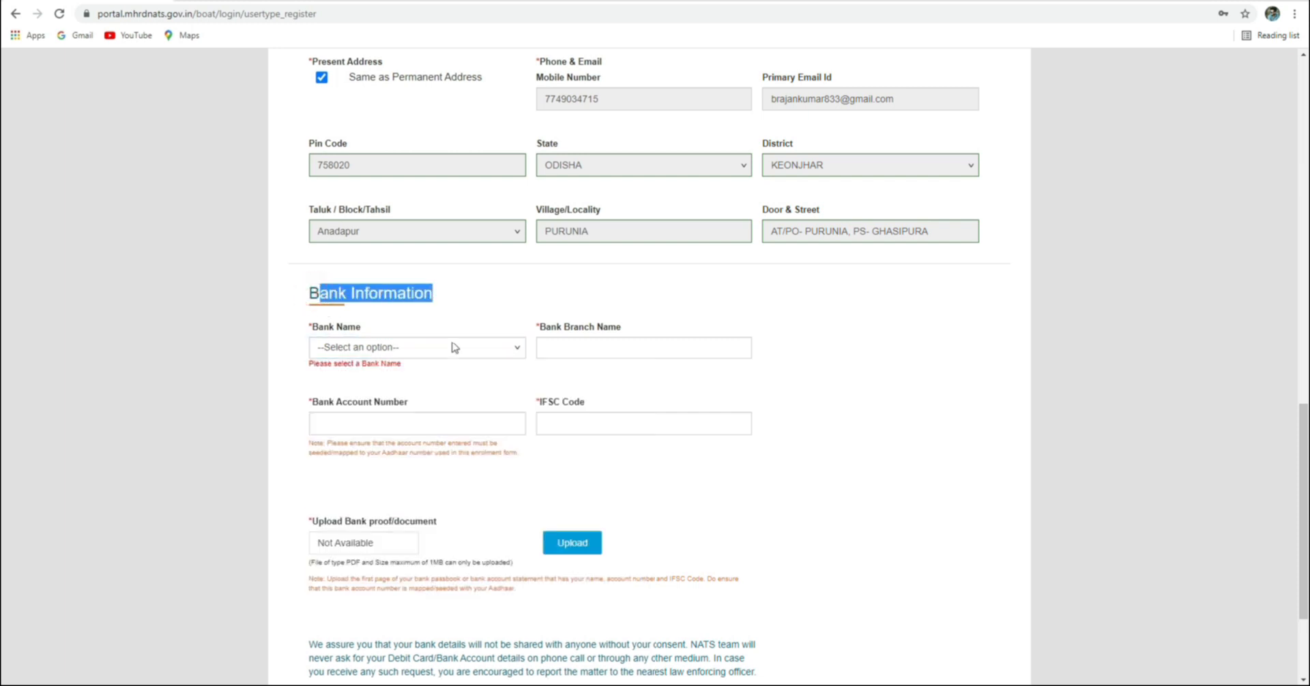
{"action": "left_click", "coordinate": [451, 346]}
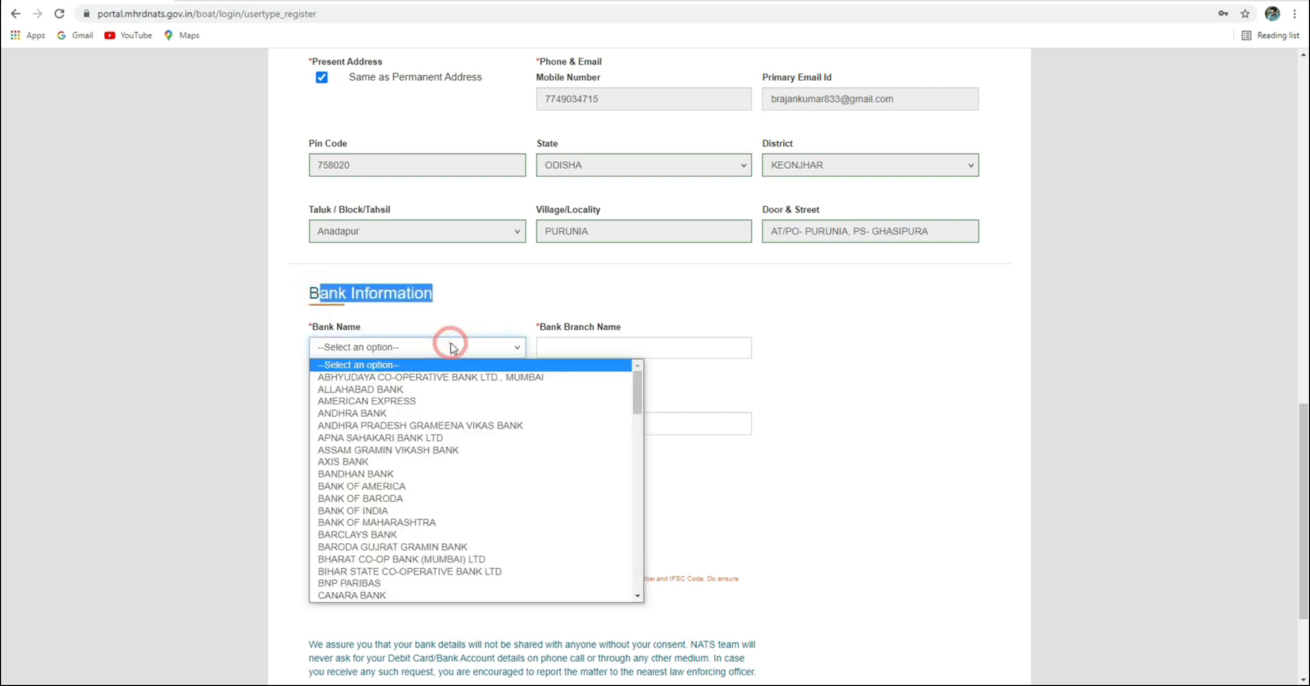
{"action": "left_click", "coordinate": [382, 510]}
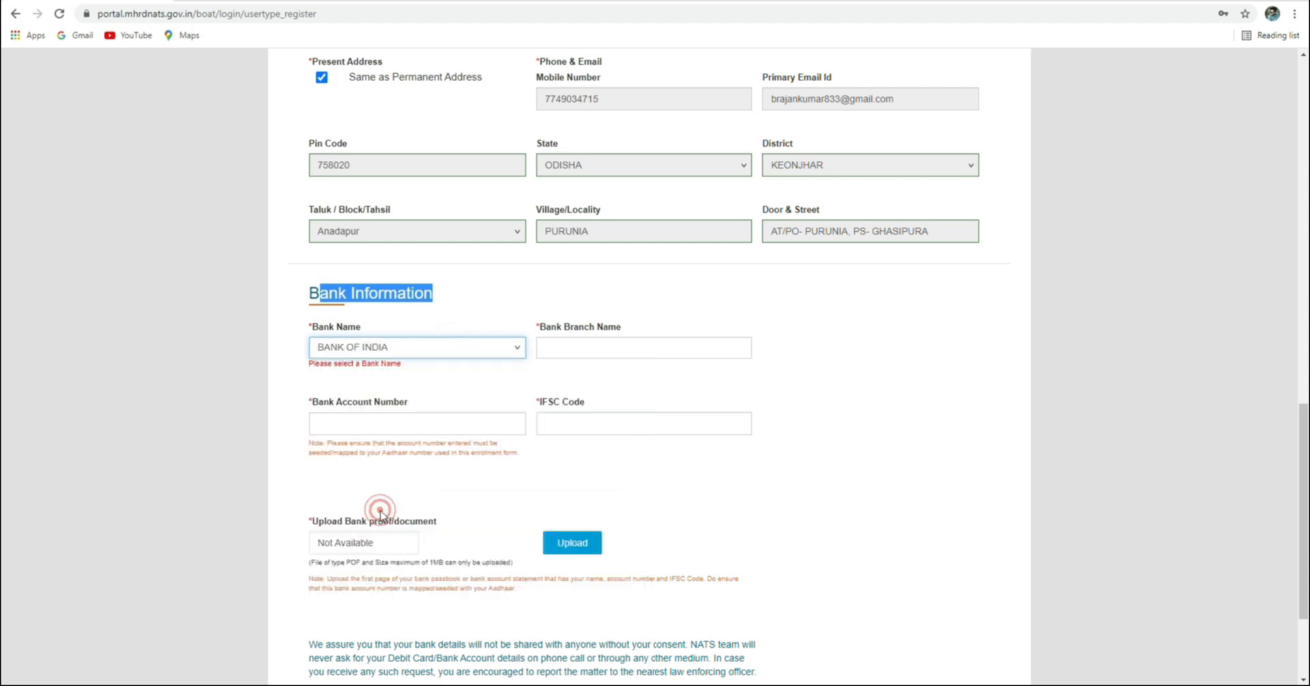
Enter branch BELABAHALI and the student's bank account number
{"action": "left_click", "coordinate": [573, 345]}
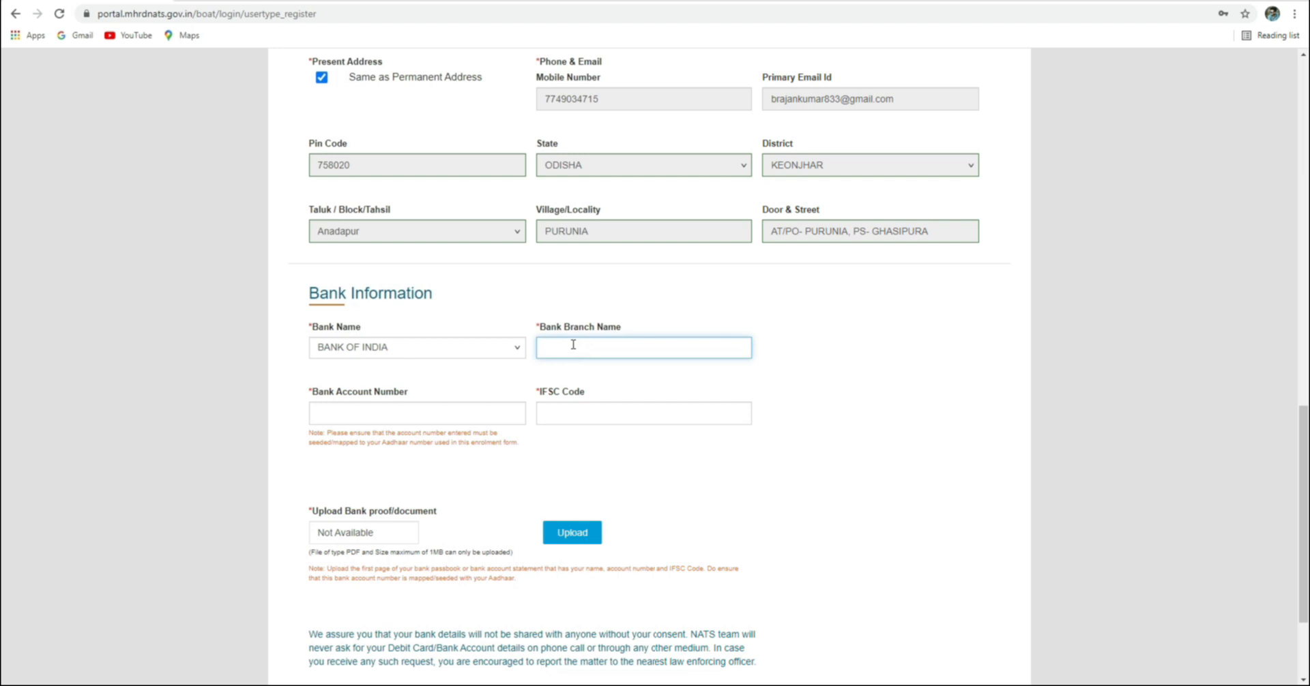
{"action": "type", "text": "BELABAHALI"}
{"action": "left_click", "coordinate": [416, 418]}
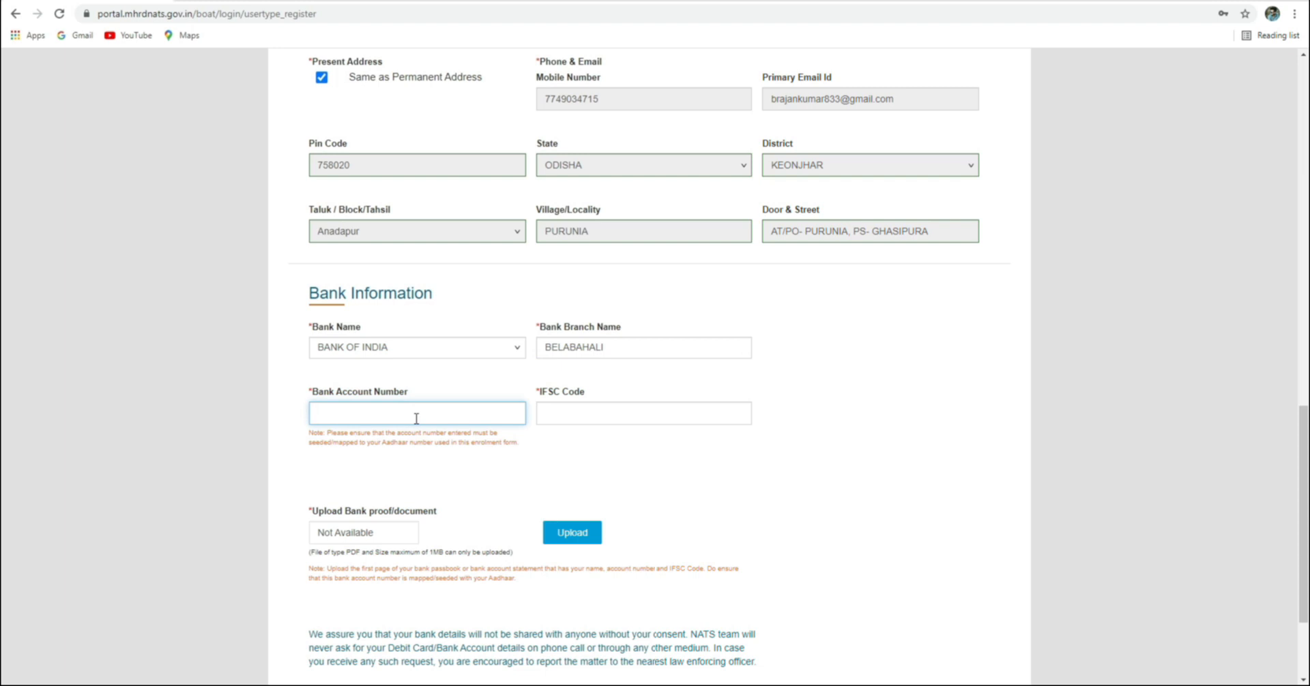
{"action": "left_click_drag", "start_coordinate": [316, 414], "coordinate": [415, 414]}
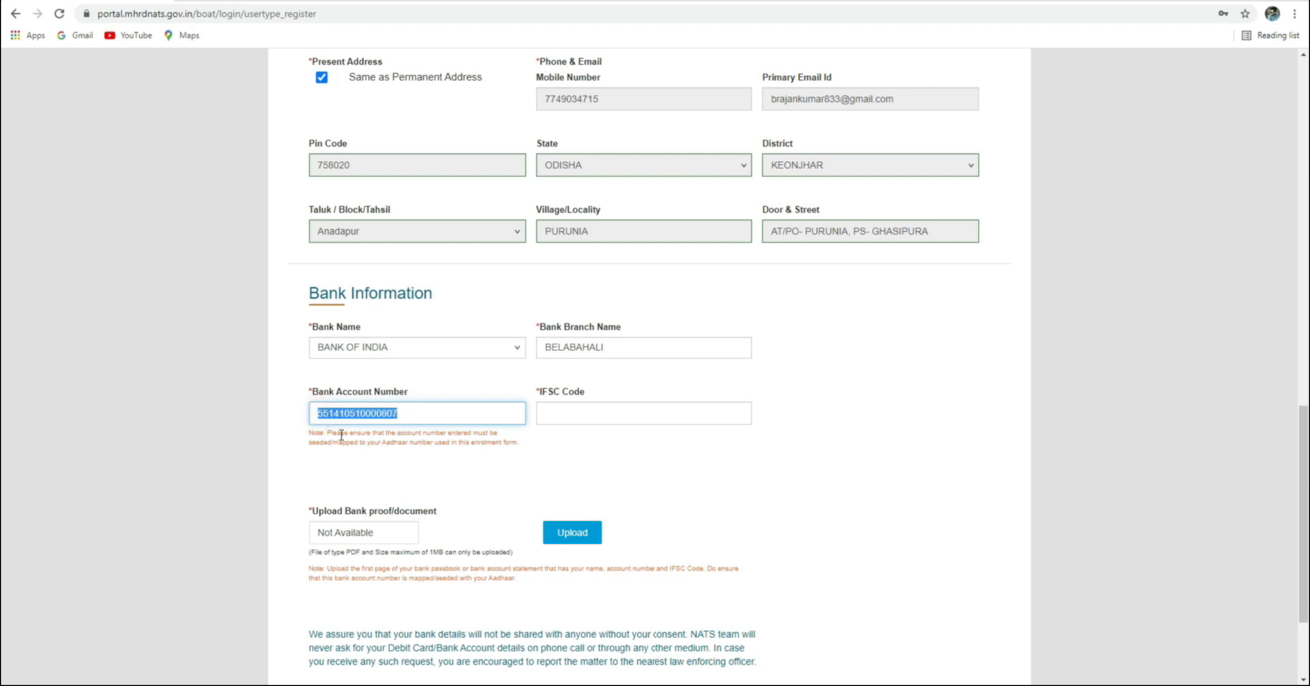
{"action": "left_click", "coordinate": [359, 456]}
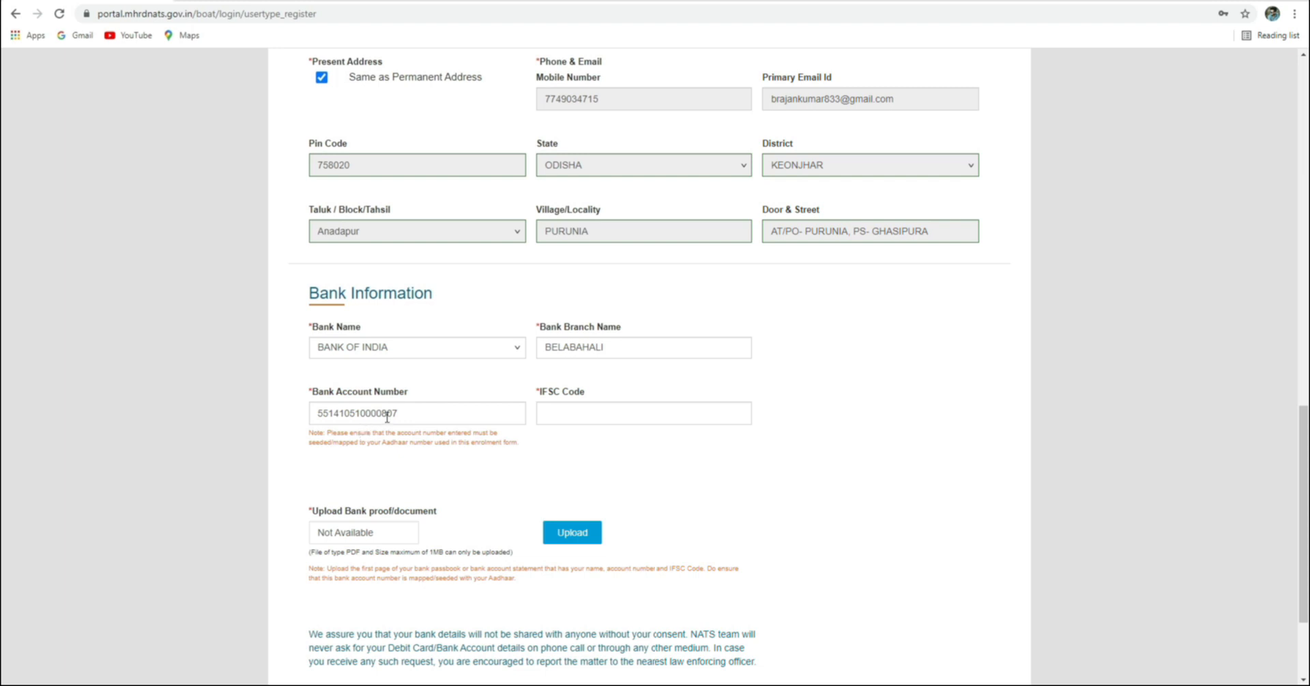
Enter IFSC code BKID0005514 and highlight the bank proof 1MB size-limit note
{"action": "left_click", "coordinate": [571, 412]}
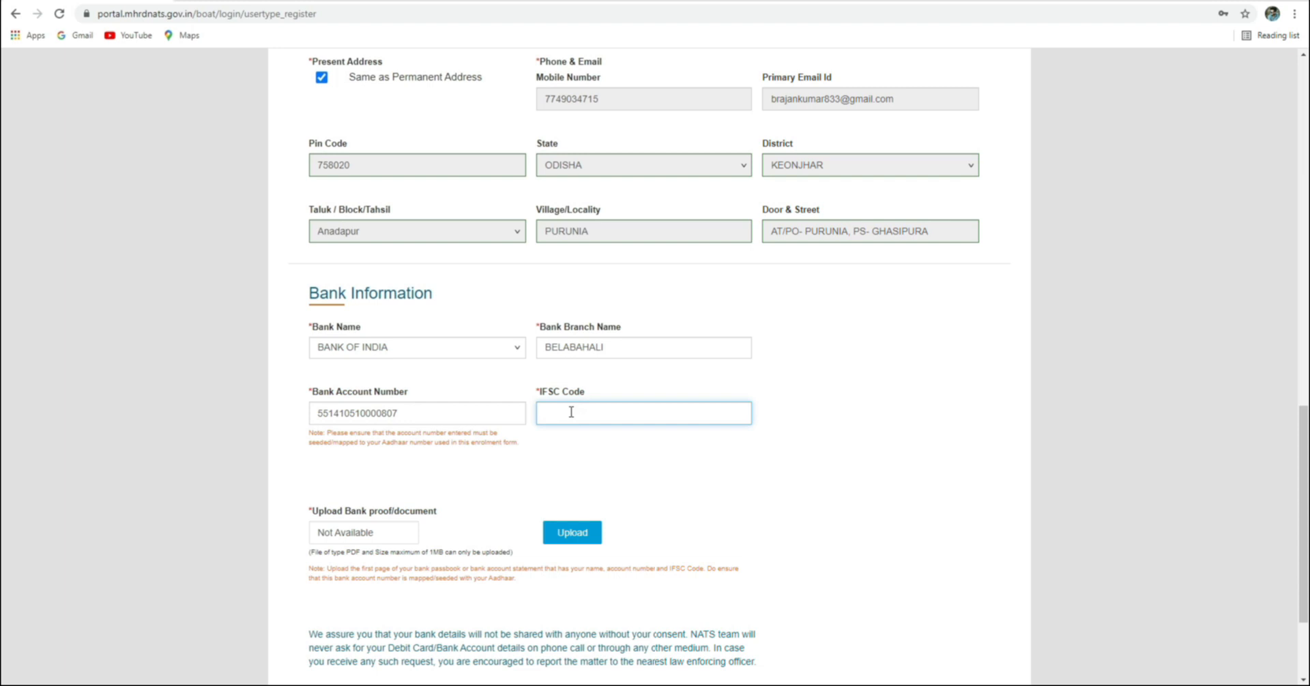
{"action": "type", "text": "BKID0"}
{"action": "type", "text": "005514"}
{"action": "left_click", "coordinate": [361, 532]}
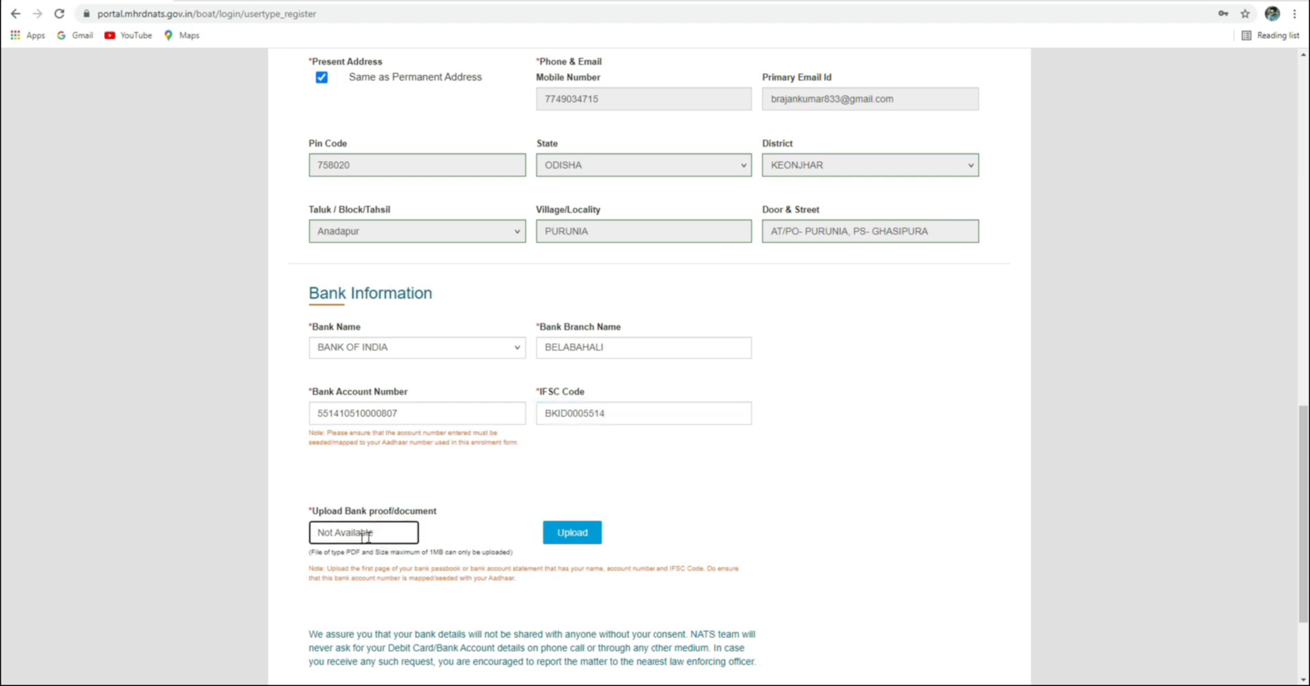
{"action": "double_click", "coordinate": [434, 552]}
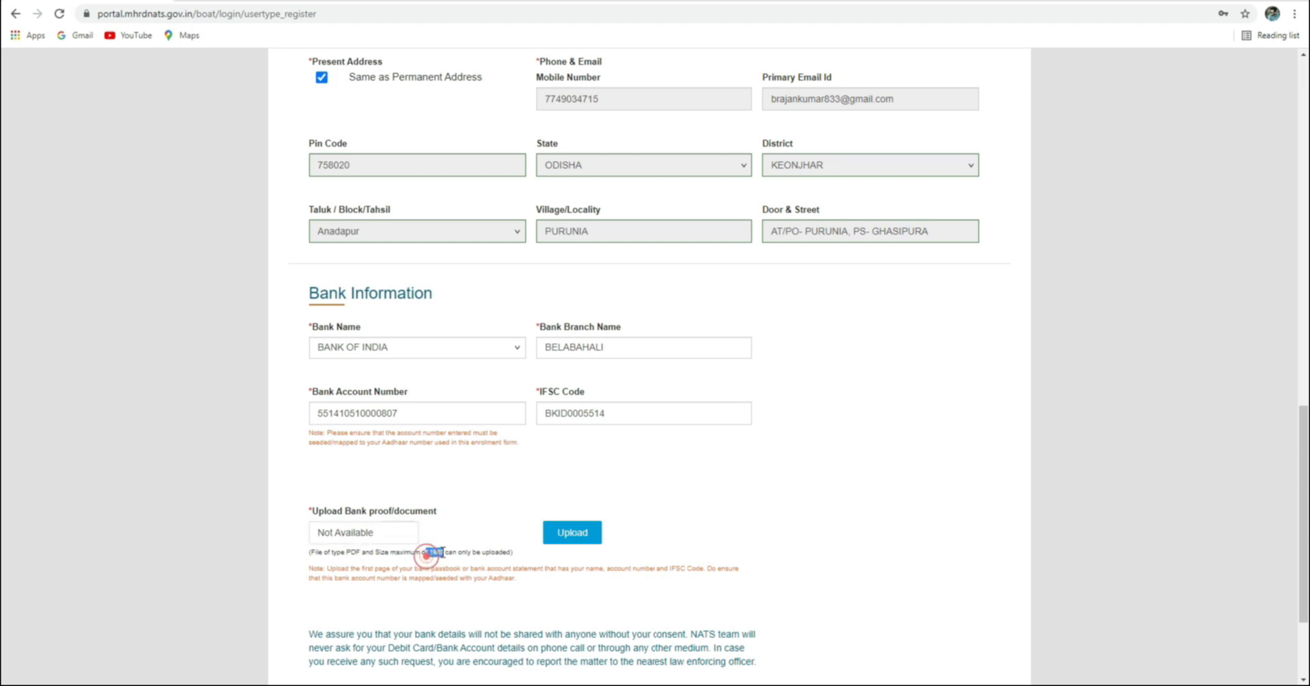
Upload the Bank Passbook file as the bank proof document
{"action": "left_click", "coordinate": [573, 534]}
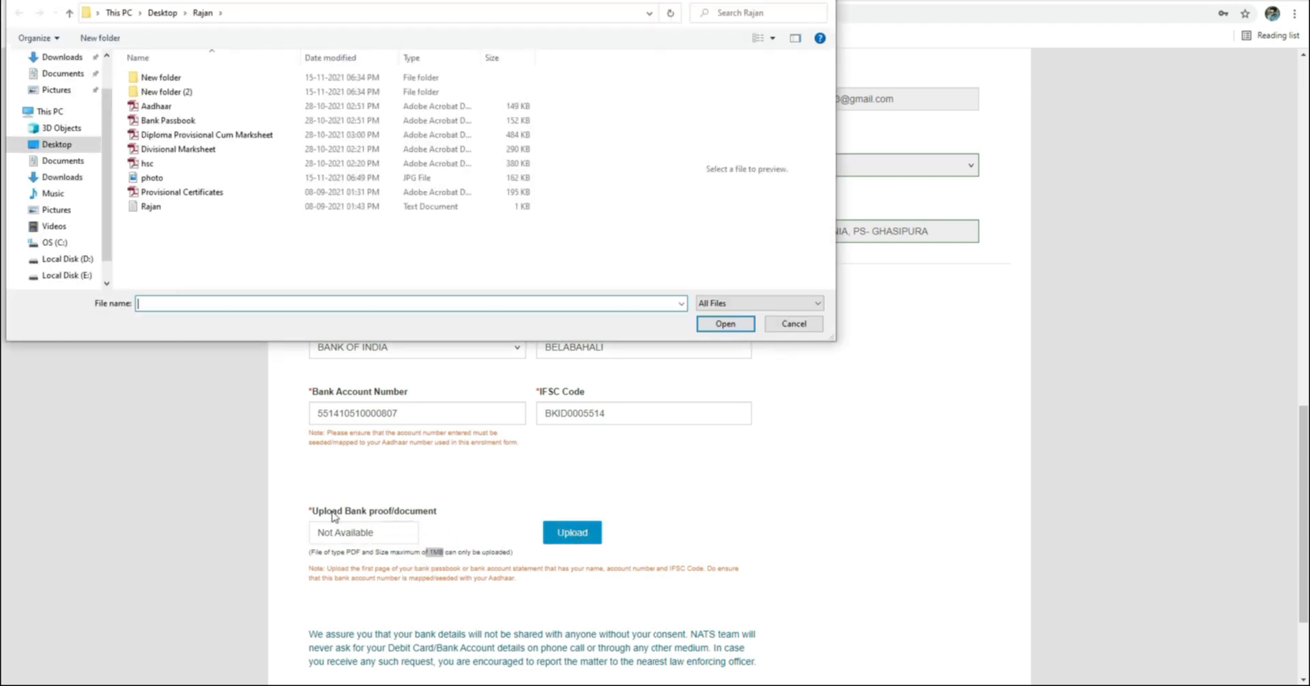
{"action": "left_click", "coordinate": [165, 123]}
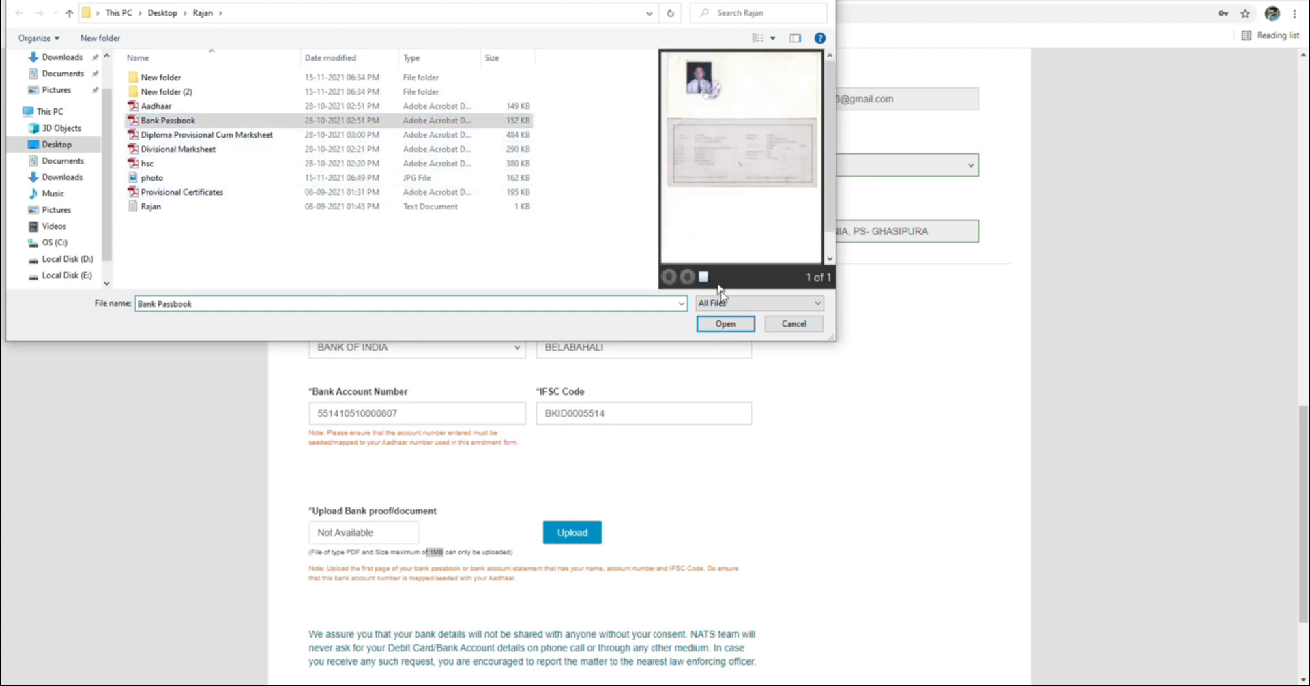
{"action": "left_click", "coordinate": [725, 324]}
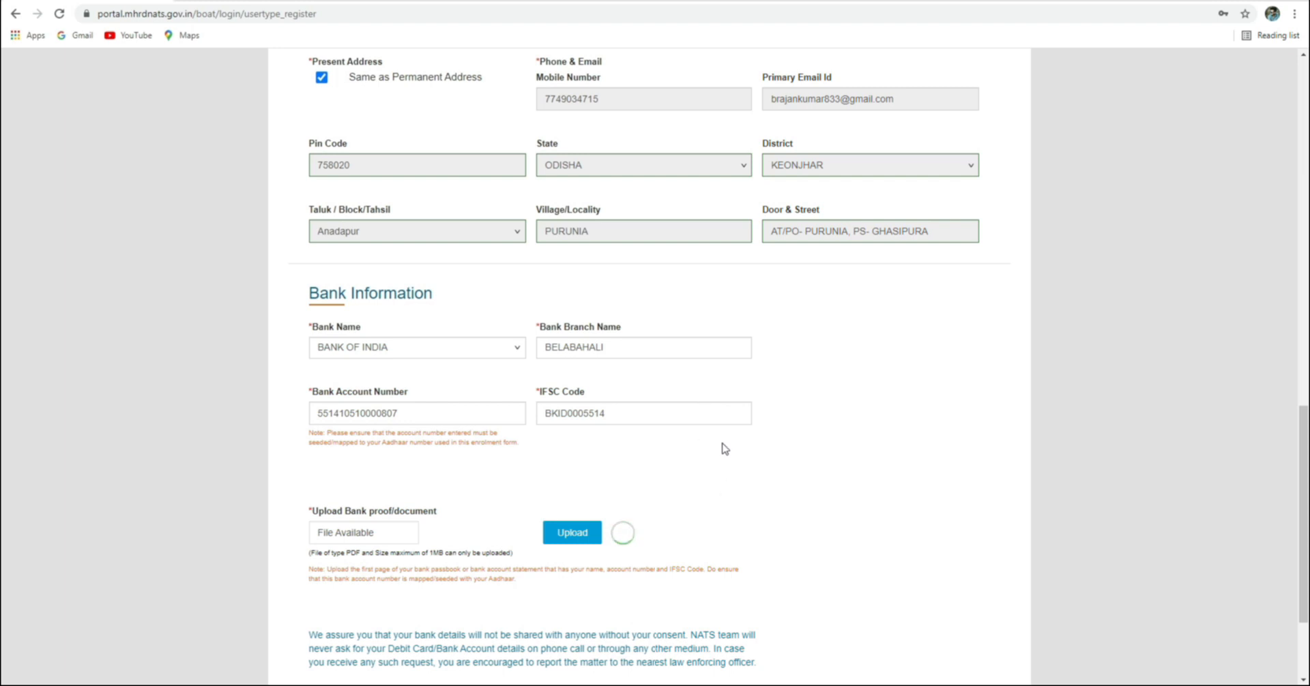
Save the personal details and continue to the Educational Details tab
{"action": "scroll", "coordinate": [724, 449], "scroll_direction": "down", "scroll_amount": 1}
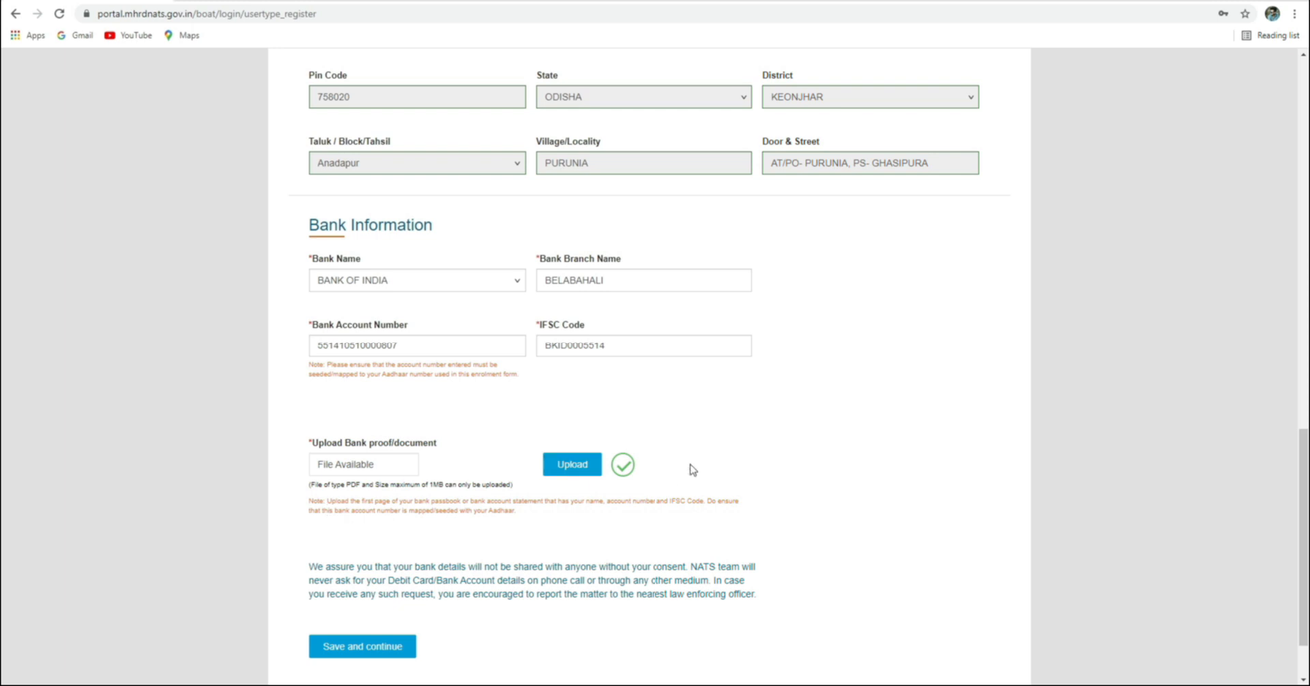
{"action": "scroll", "coordinate": [335, 546], "scroll_direction": "down", "scroll_amount": 1}
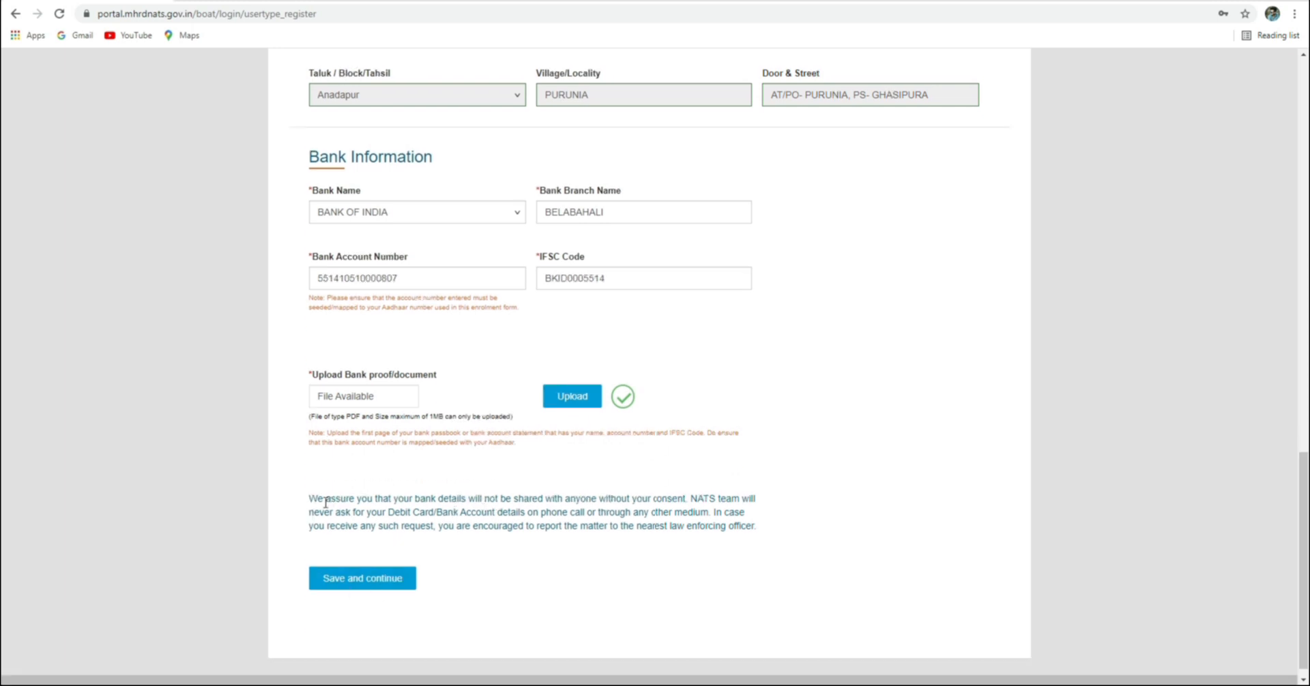
{"action": "left_click", "coordinate": [356, 580]}
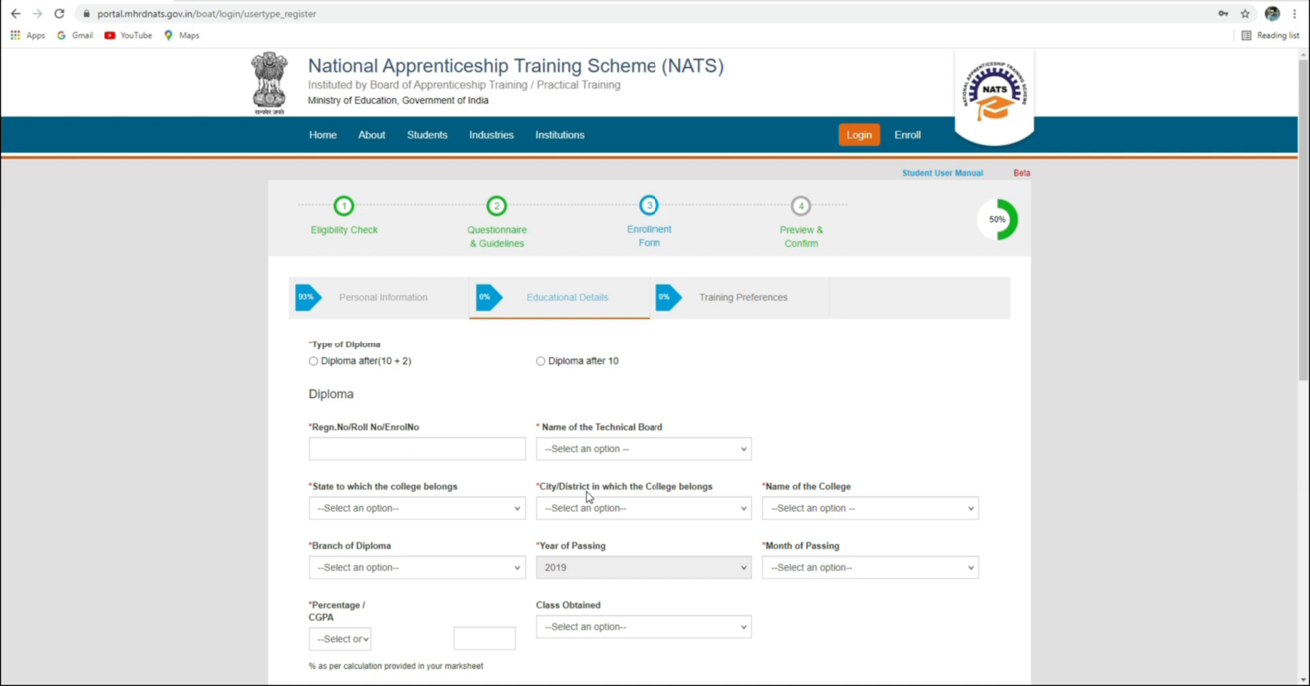
Select 'Diploma after 10' and enter the diploma registration number in Regn.No
{"action": "left_click", "coordinate": [401, 449]}
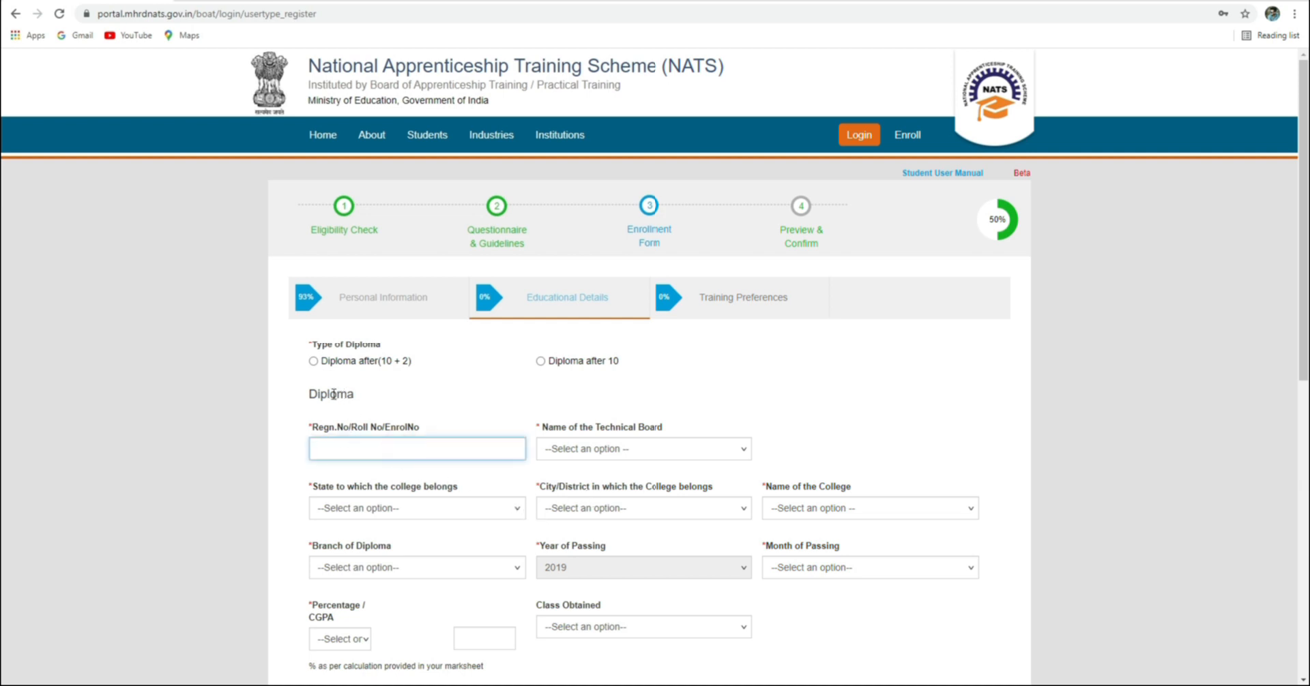
{"action": "left_click", "coordinate": [307, 346]}
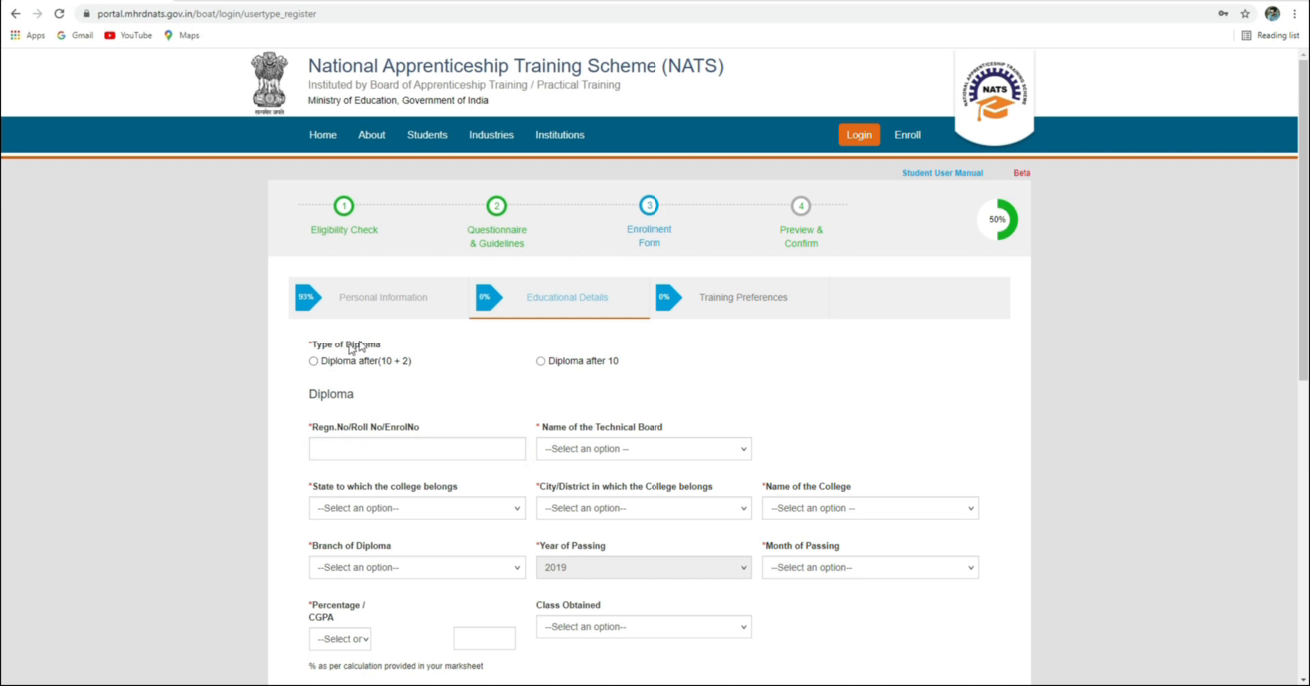
{"action": "left_click", "coordinate": [313, 362]}
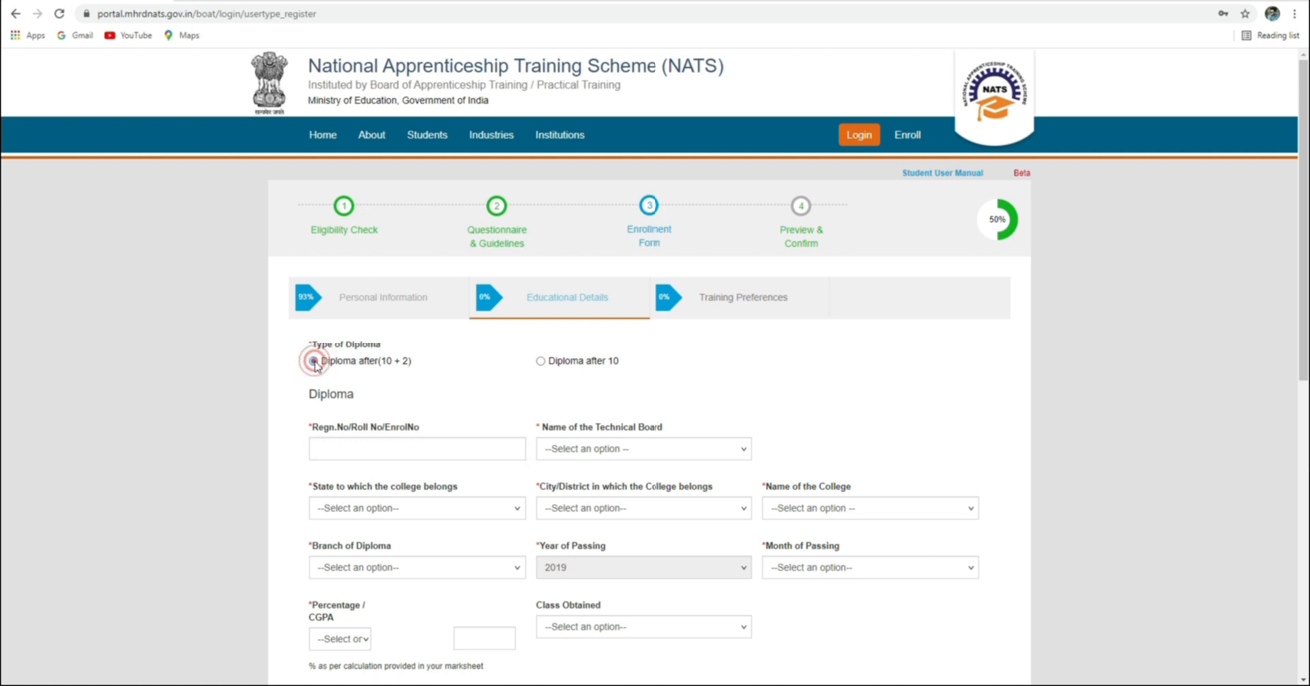
{"action": "left_click", "coordinate": [540, 362]}
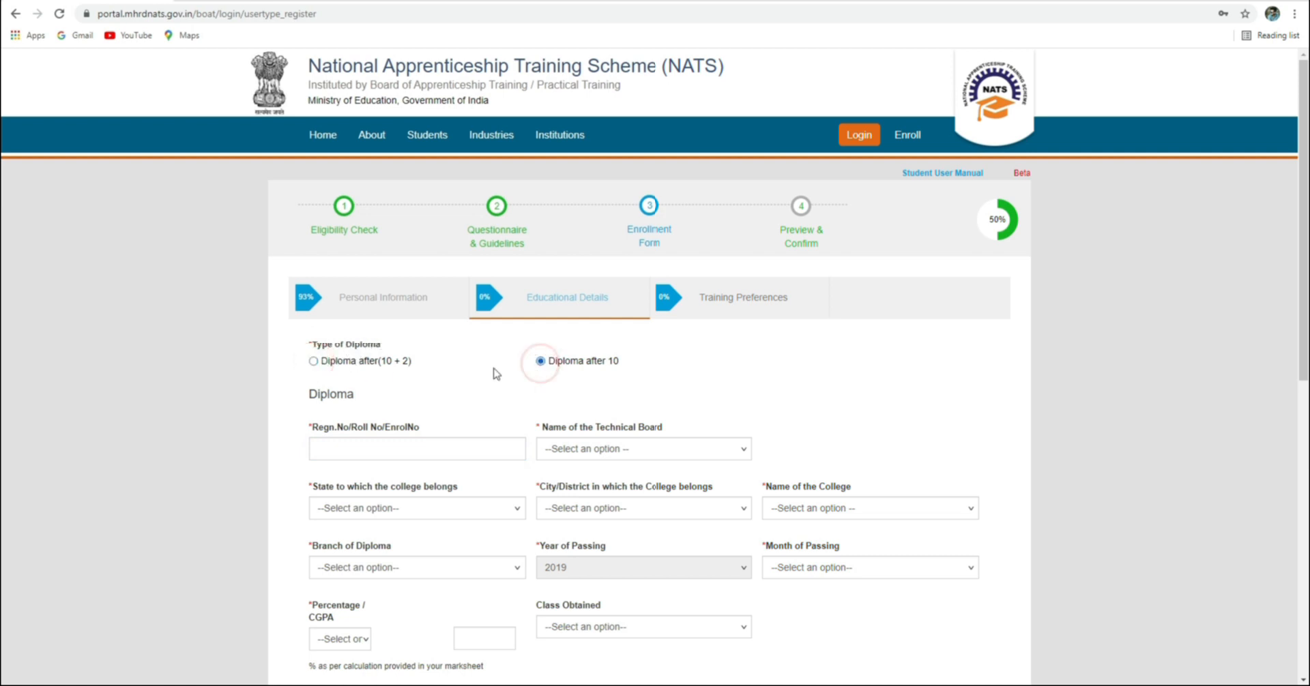
{"action": "left_click", "coordinate": [313, 361]}
{"action": "left_click", "coordinate": [540, 361]}
{"action": "left_click", "coordinate": [370, 449]}
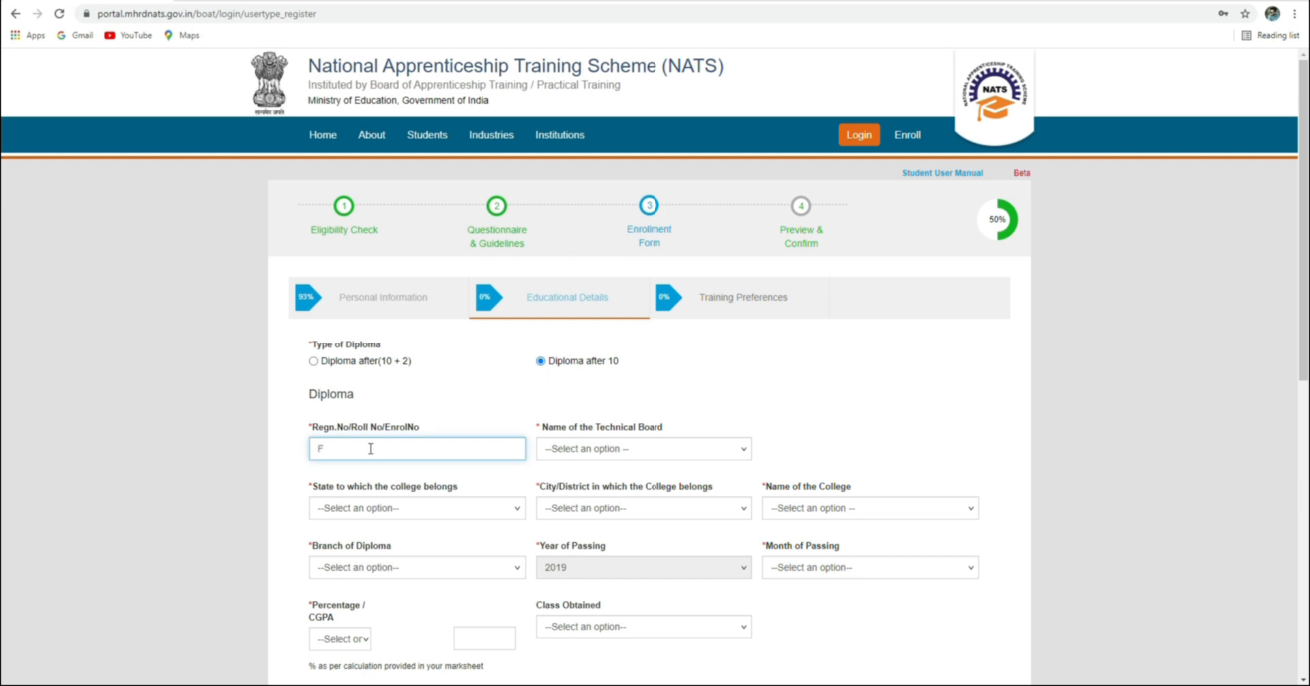
Set the technical board to State Council For Technical Education And Vocation
{"action": "left_click", "coordinate": [651, 449]}
{"action": "scroll", "coordinate": [644, 416], "scroll_direction": "down", "scroll_amount": 10}
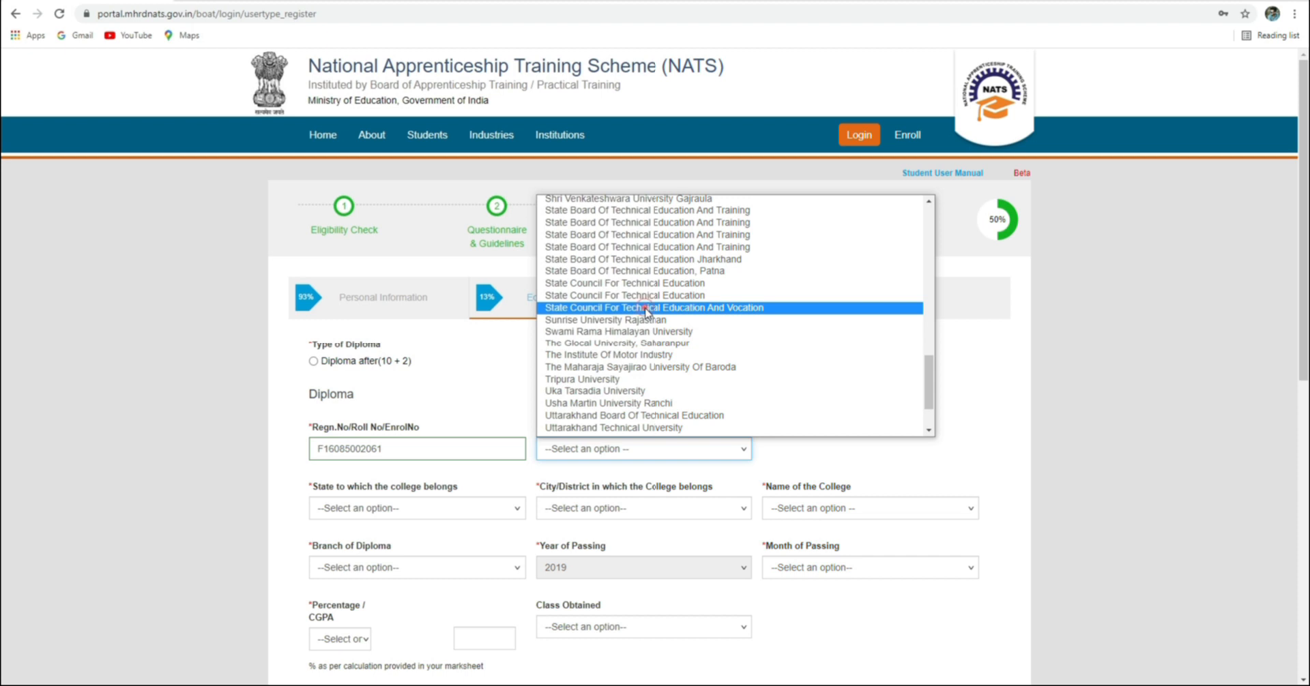
{"action": "left_click", "coordinate": [646, 313]}
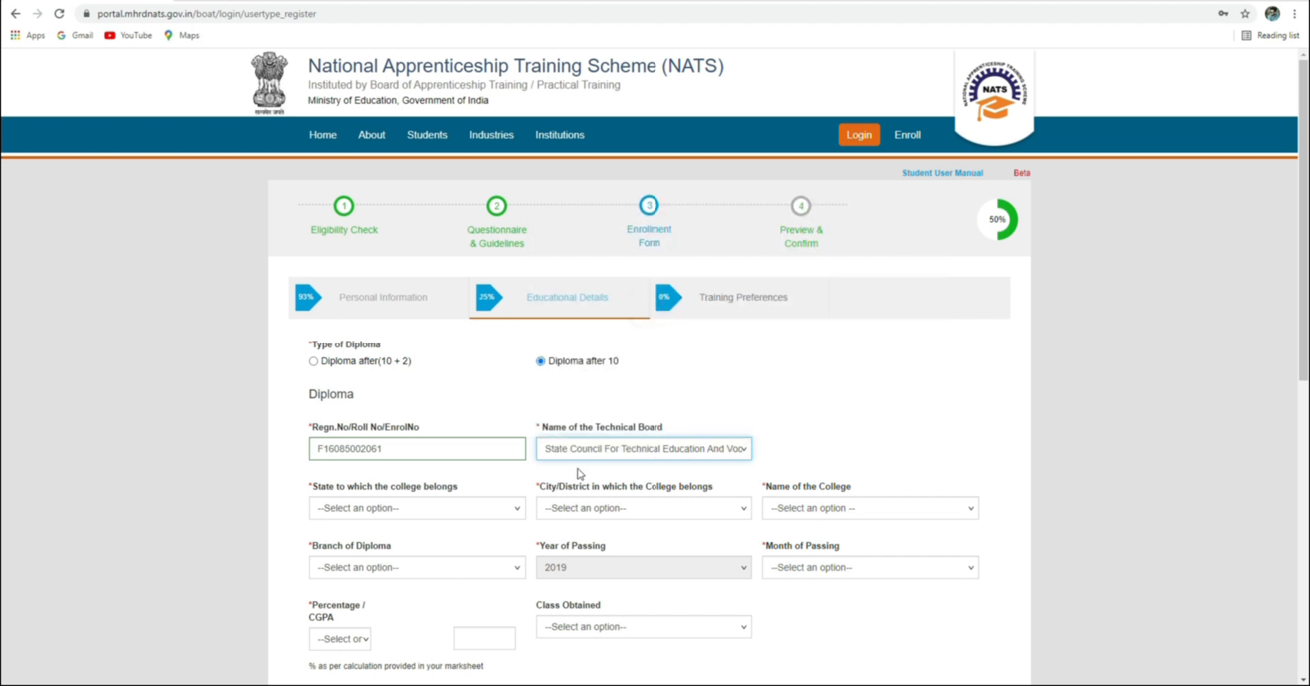
Set the diploma college's state to ODISHA and district to KEONJHAR
{"action": "left_click", "coordinate": [396, 517]}
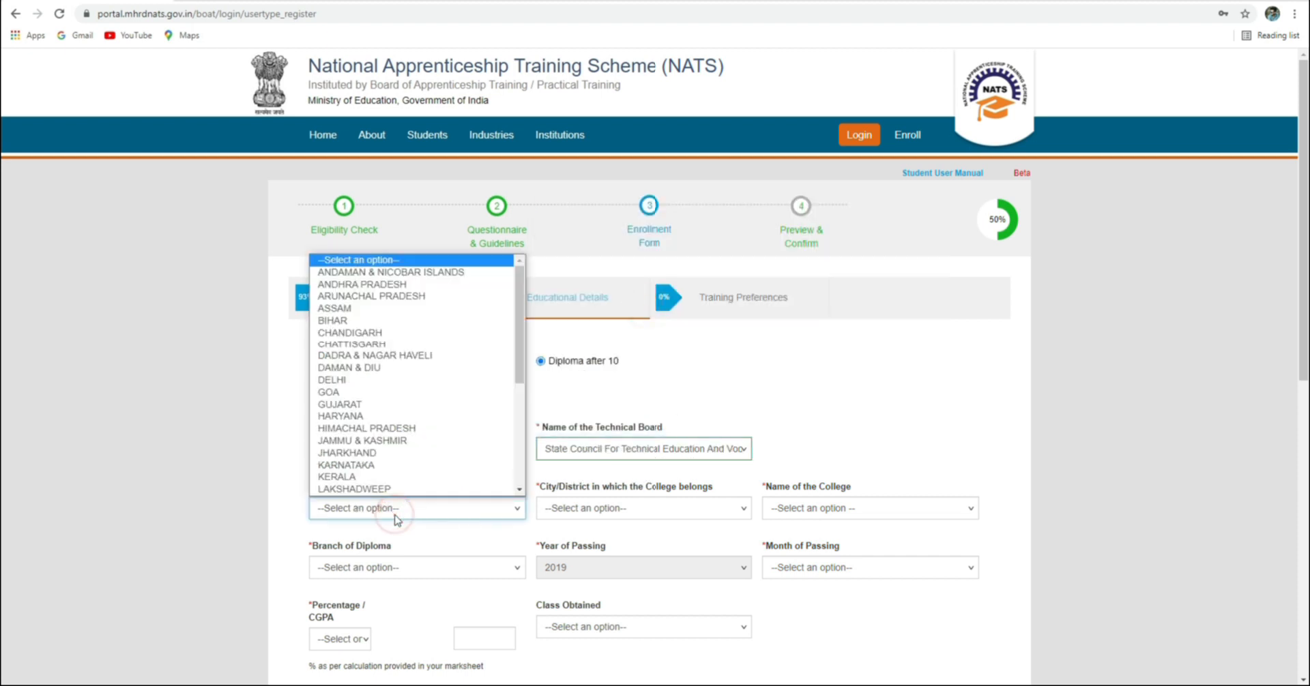
{"action": "scroll", "coordinate": [382, 478], "scroll_direction": "down", "scroll_amount": 1}
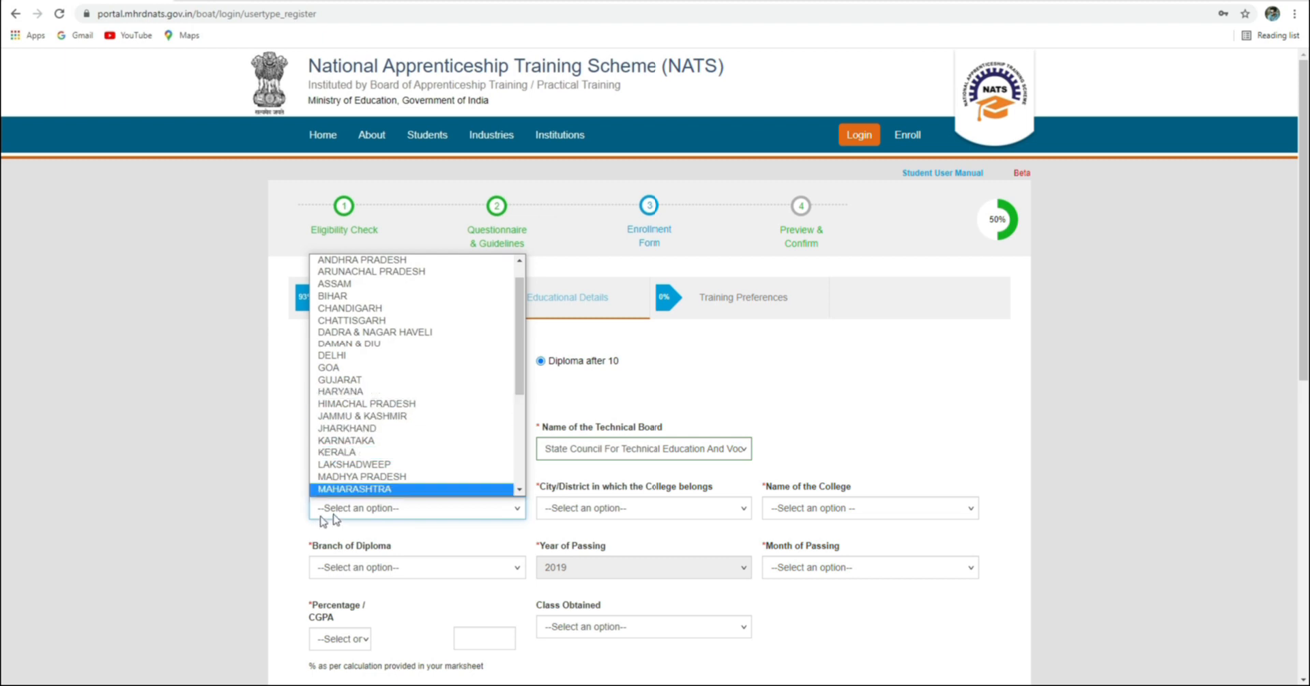
{"action": "left_click", "coordinate": [279, 512]}
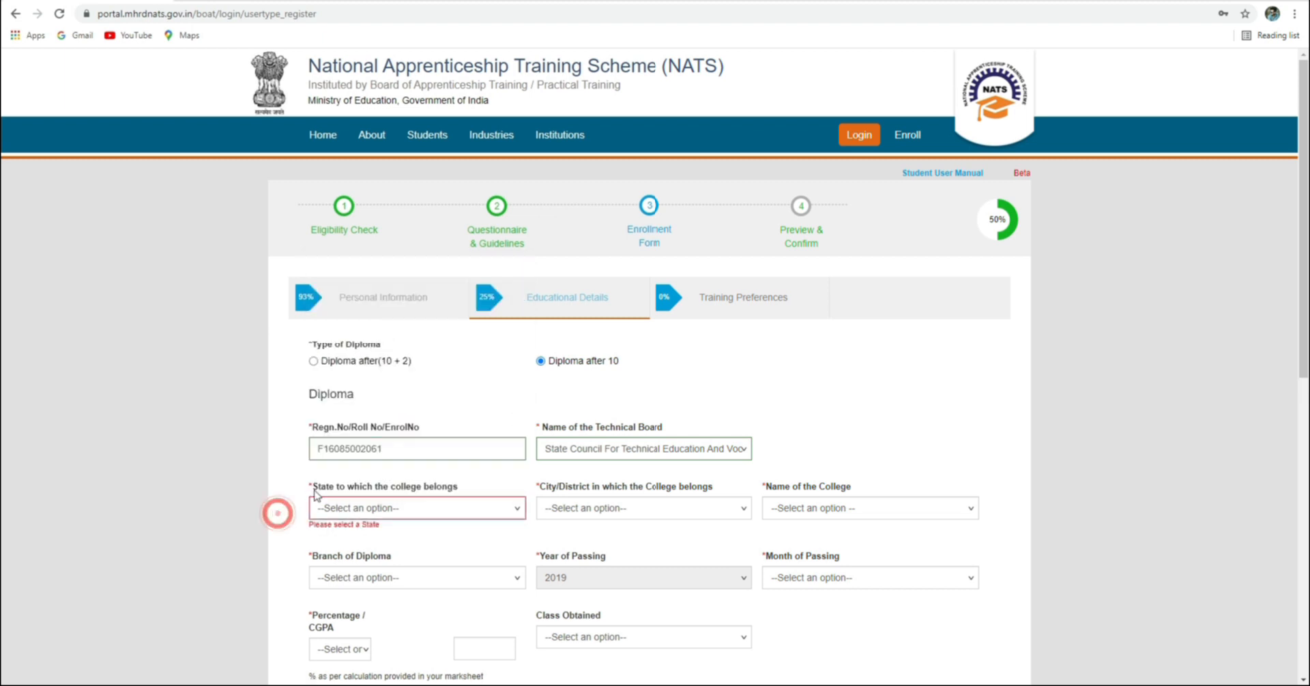
{"action": "left_click", "coordinate": [421, 506]}
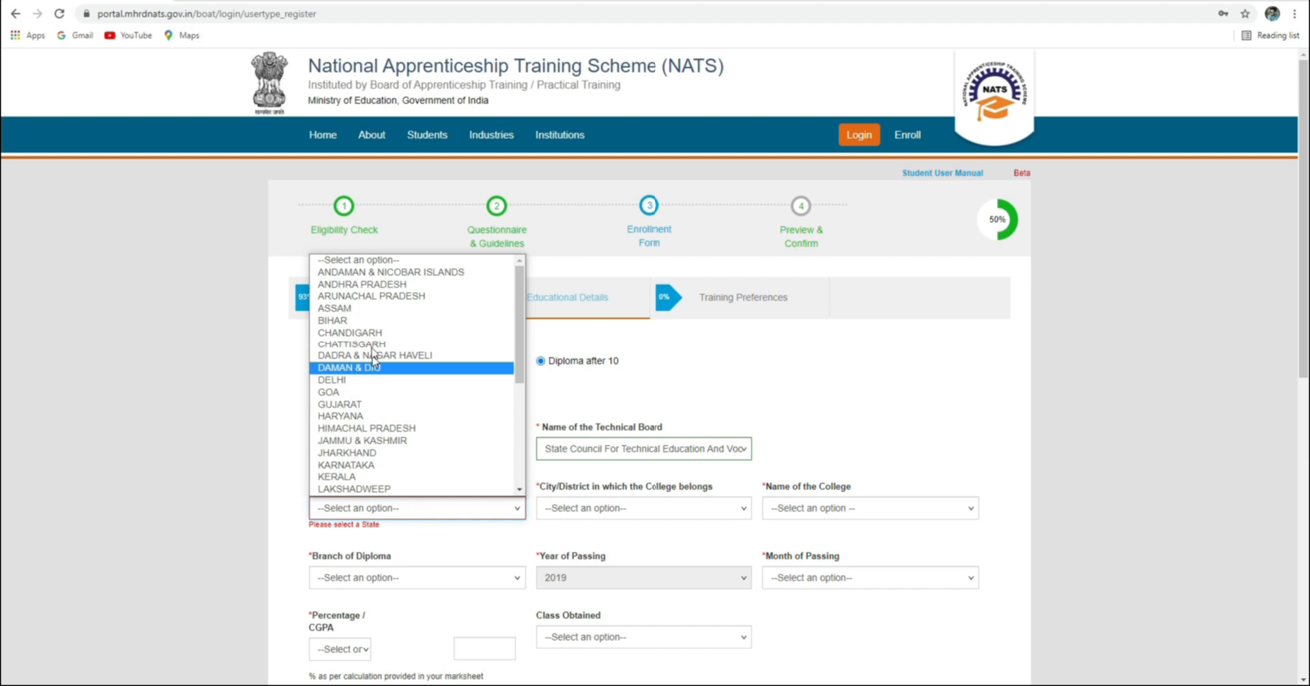
{"action": "scroll", "coordinate": [369, 388], "scroll_direction": "down", "scroll_amount": 4}
{"action": "left_click", "coordinate": [355, 439]}
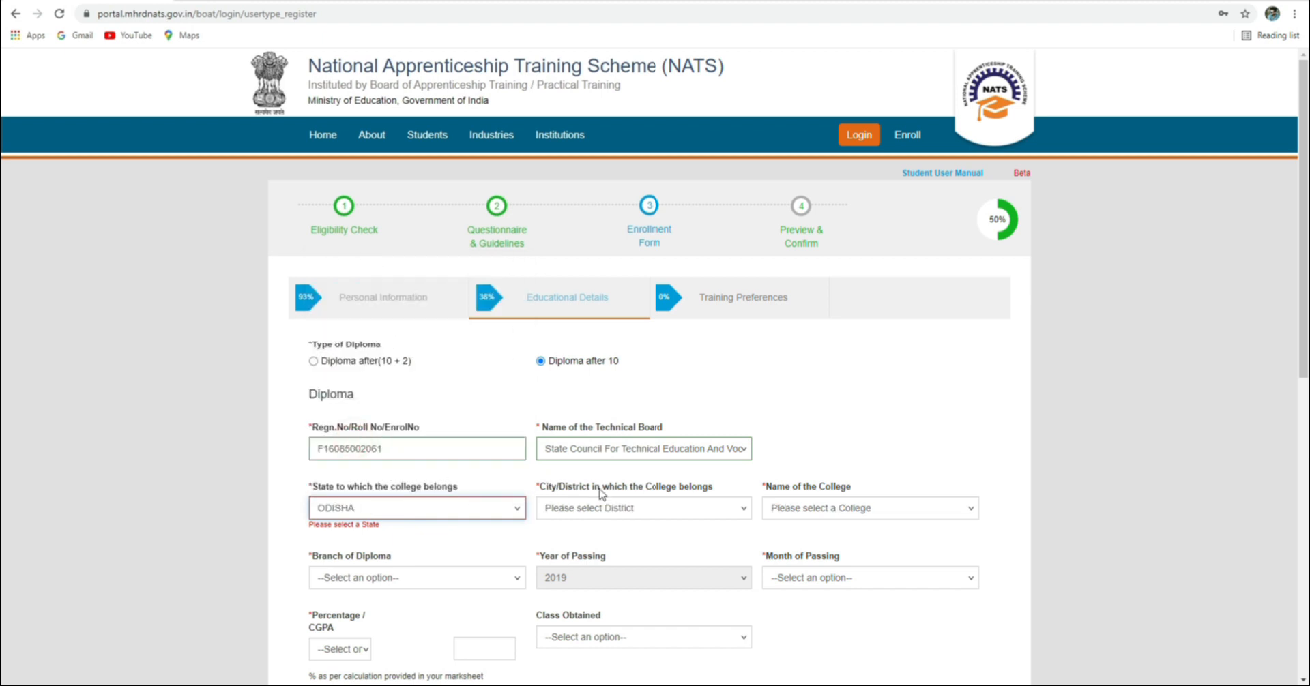
{"action": "left_click", "coordinate": [614, 509]}
{"action": "scroll", "coordinate": [595, 476], "scroll_direction": "down", "scroll_amount": 1}
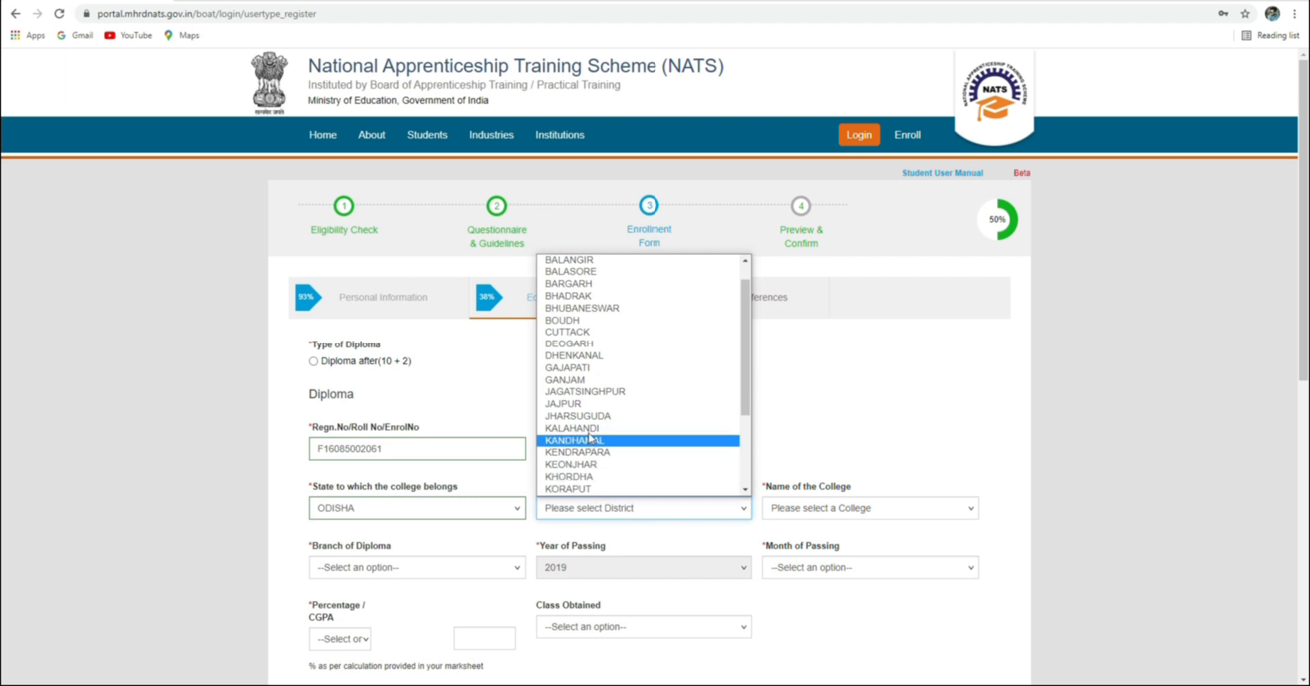
{"action": "scroll", "coordinate": [575, 464], "scroll_direction": "down", "scroll_amount": 3}
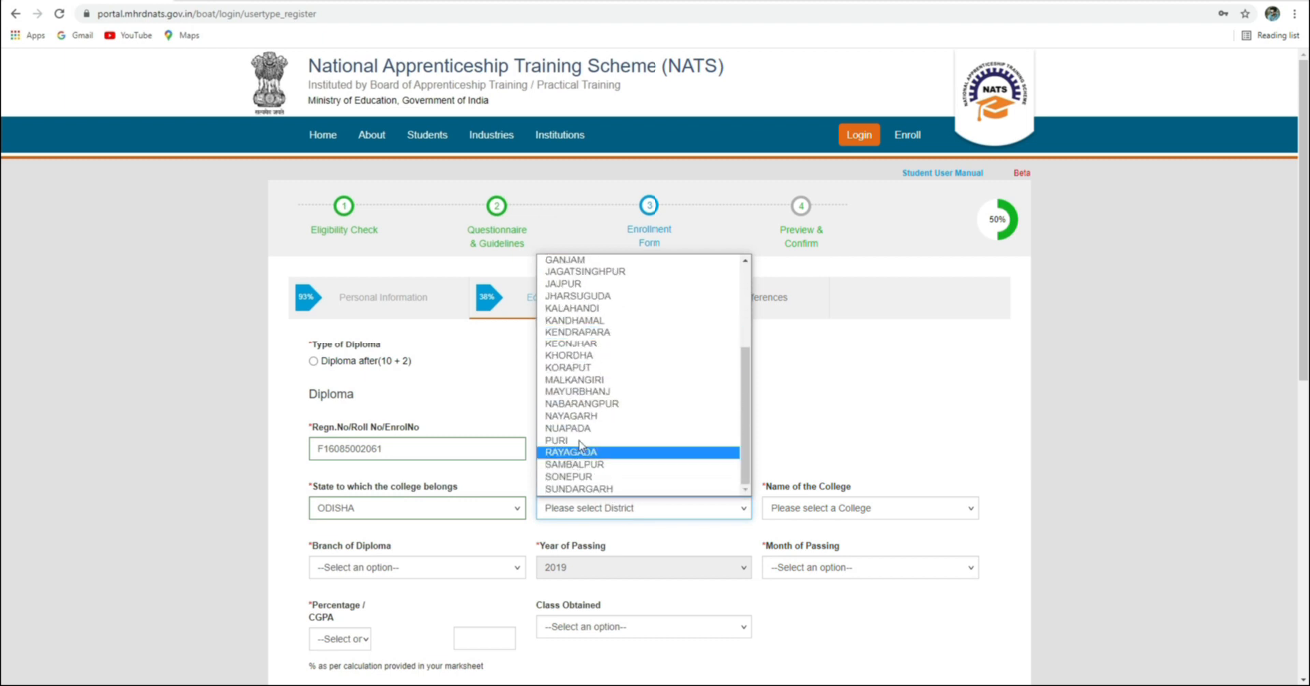
{"action": "left_click", "coordinate": [577, 343]}
Choose Keonjhar School Of Engineering, Keonjhar as the diploma college
{"action": "left_click", "coordinate": [798, 508]}
{"action": "scroll", "coordinate": [831, 424], "scroll_direction": "down", "scroll_amount": 1}
{"action": "scroll", "coordinate": [831, 424], "scroll_direction": "down", "scroll_amount": 8}
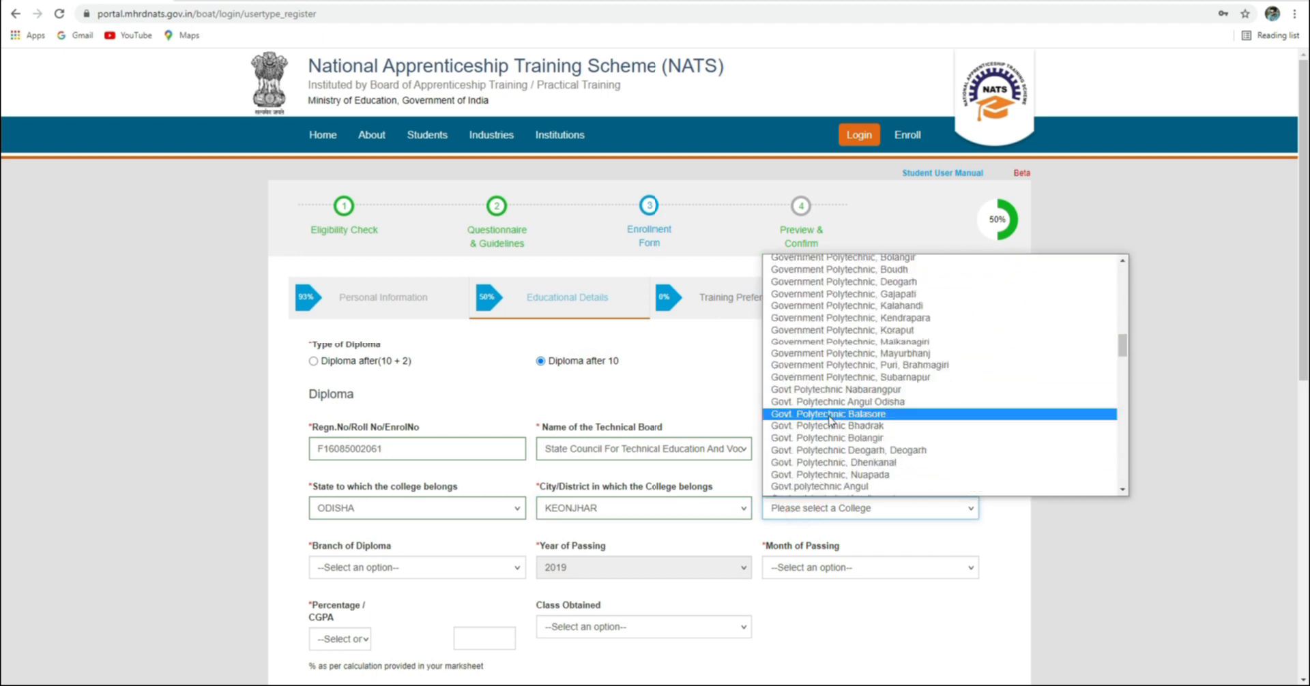
{"action": "scroll", "coordinate": [815, 401], "scroll_direction": "down", "scroll_amount": 5}
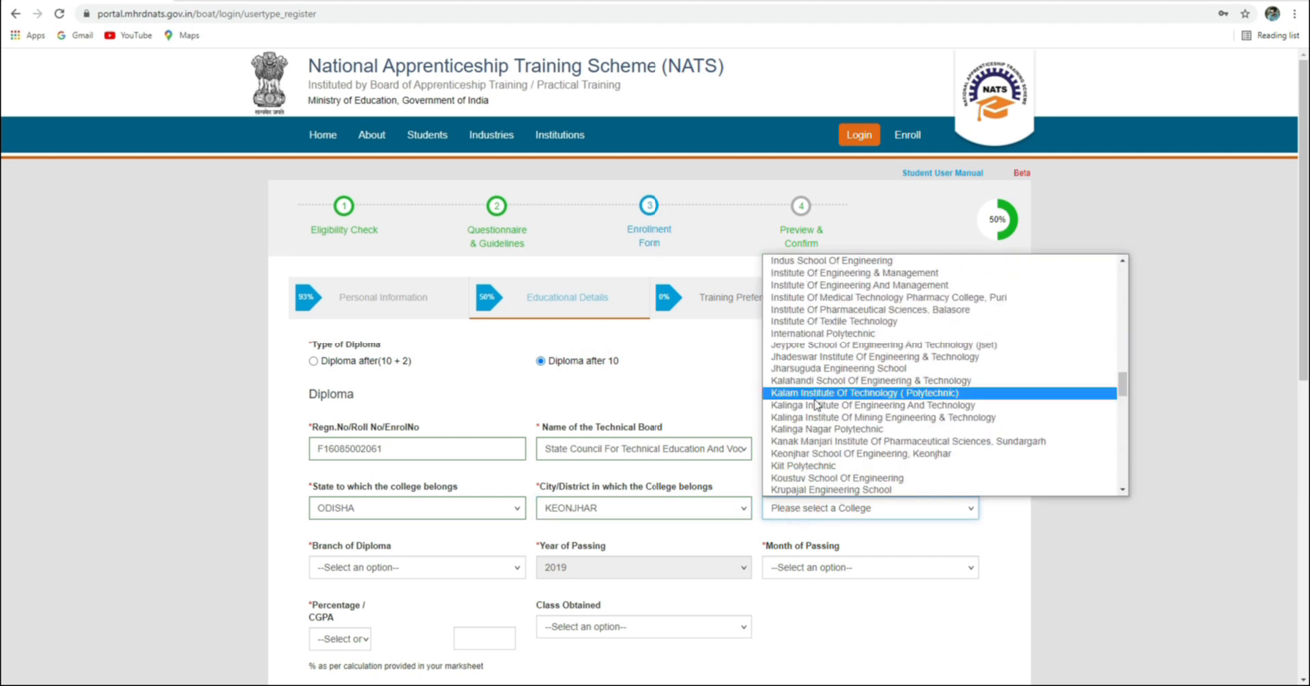
{"action": "left_click", "coordinate": [820, 456]}
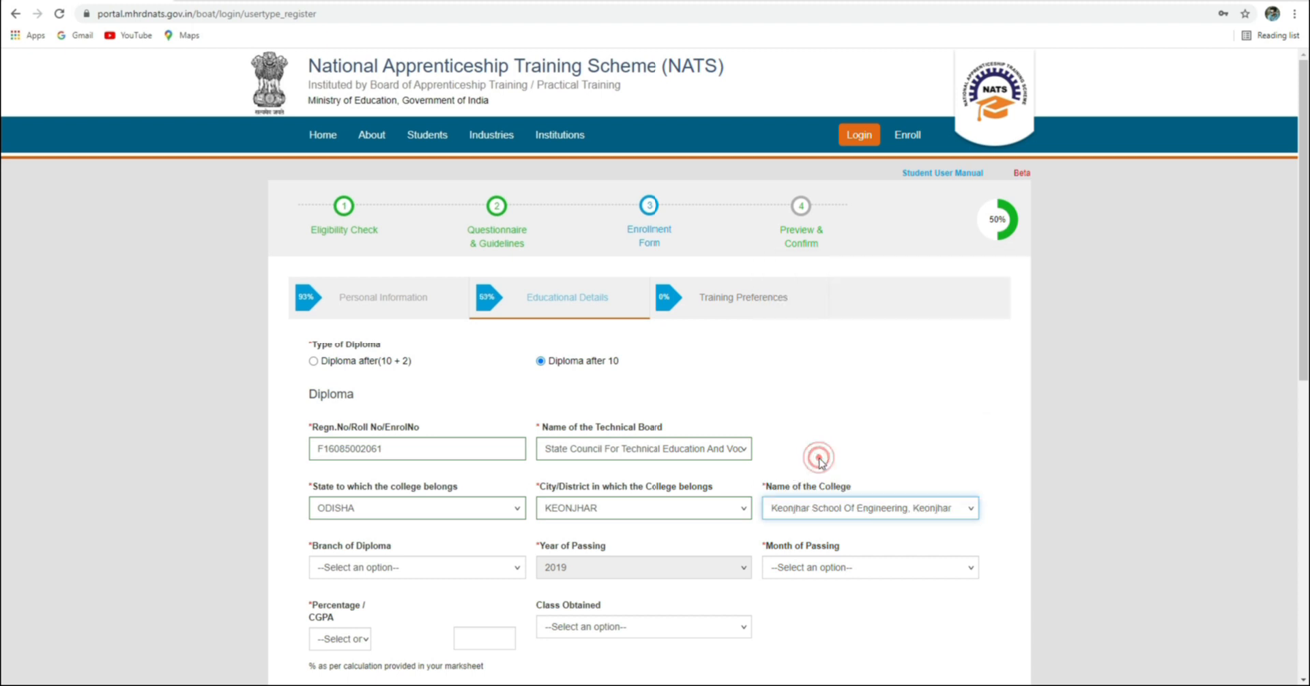
{"action": "scroll", "coordinate": [444, 522], "scroll_direction": "down", "scroll_amount": 1}
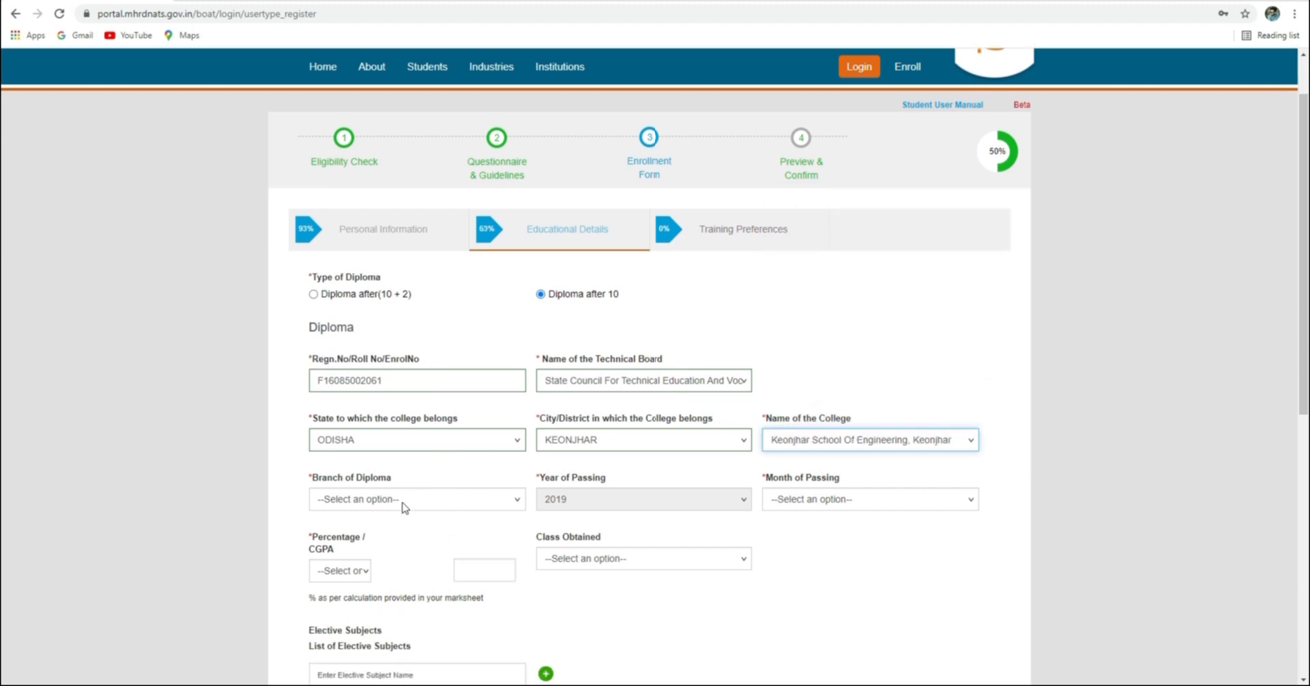
Pick ELECTRICAL ENGINEERING from the Branch of Diploma list
{"action": "left_click", "coordinate": [404, 505]}
{"action": "scroll", "coordinate": [428, 406], "scroll_direction": "down", "scroll_amount": 3}
{"action": "scroll", "coordinate": [428, 406], "scroll_direction": "down", "scroll_amount": 15}
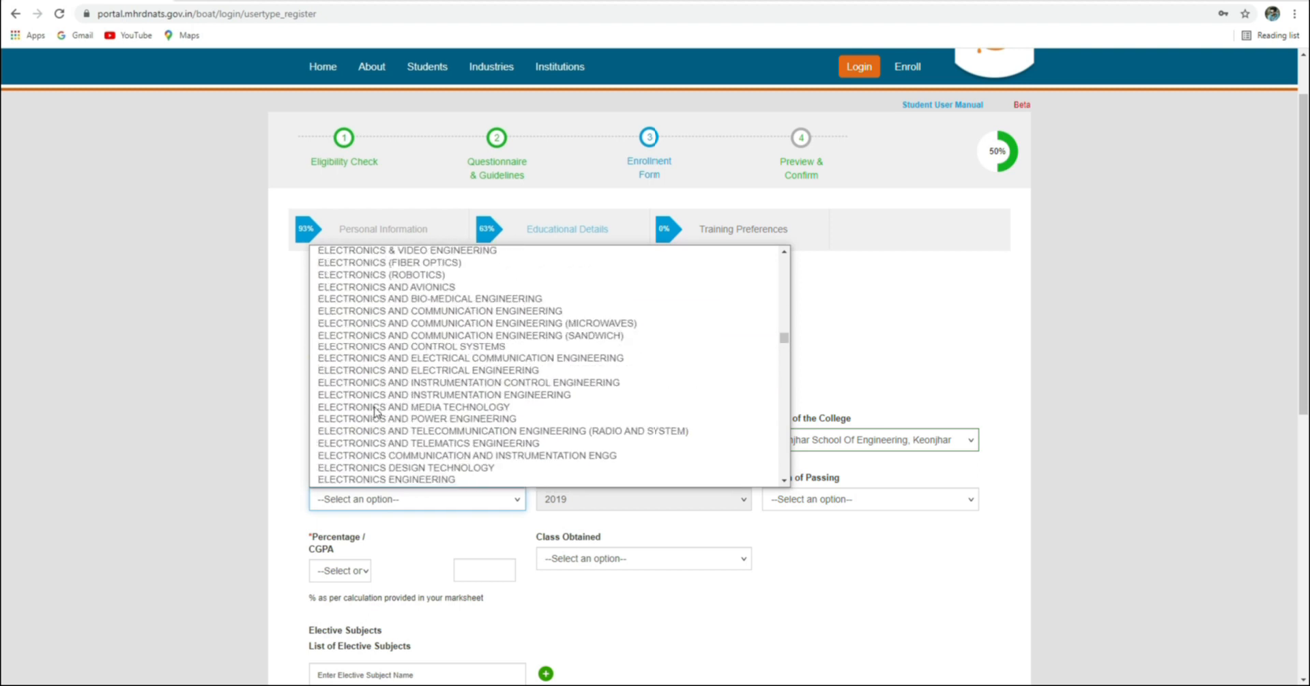
{"action": "scroll", "coordinate": [374, 411], "scroll_direction": "down", "scroll_amount": 8}
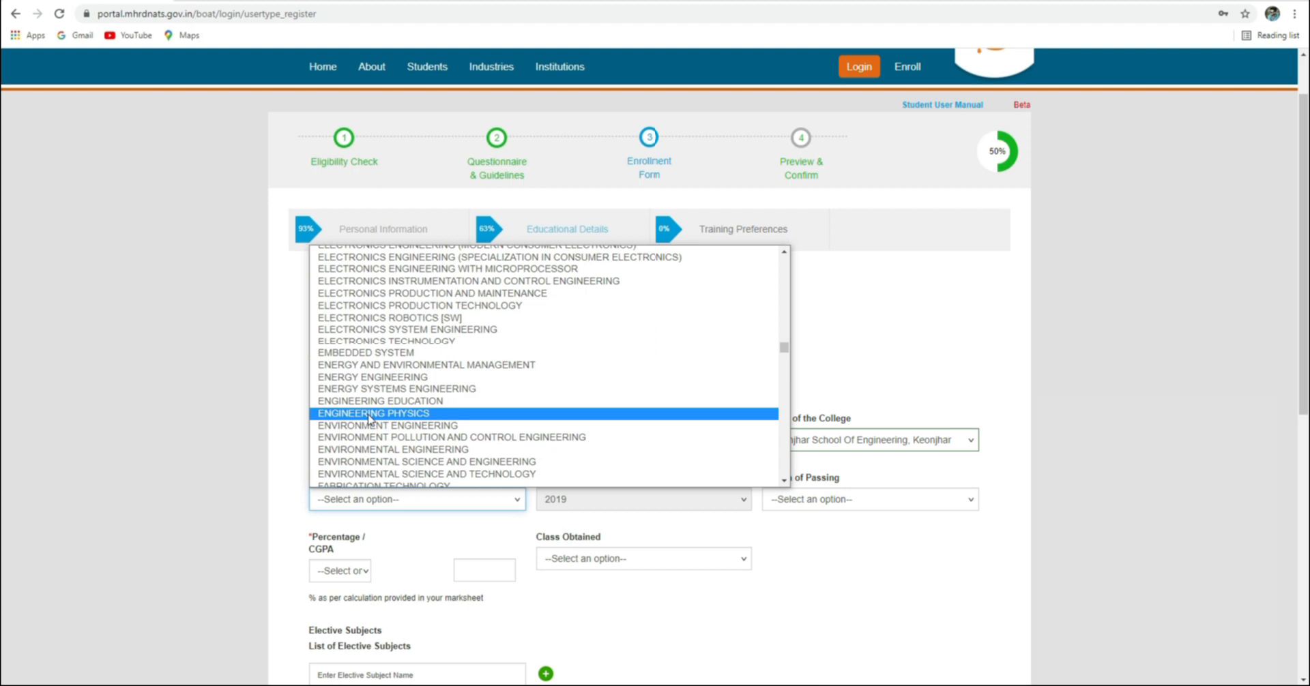
{"action": "scroll", "coordinate": [380, 330], "scroll_direction": "up", "scroll_amount": 3}
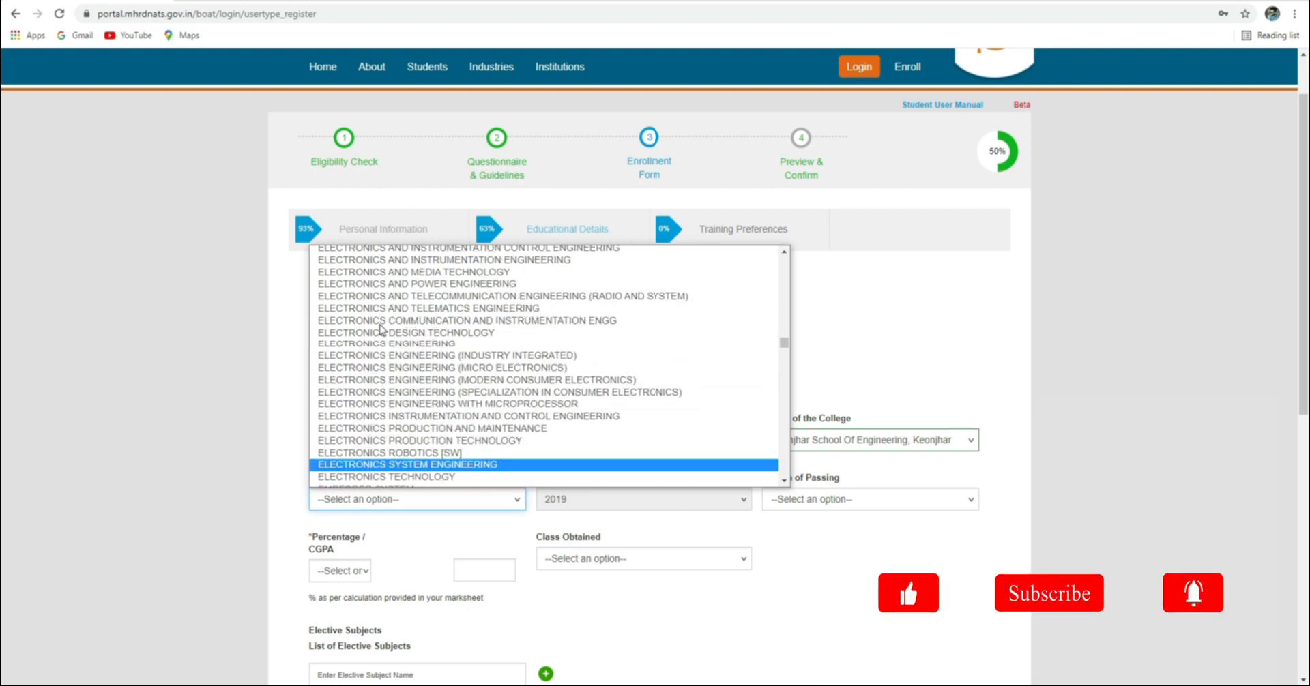
{"action": "scroll", "coordinate": [380, 330], "scroll_direction": "up", "scroll_amount": 3}
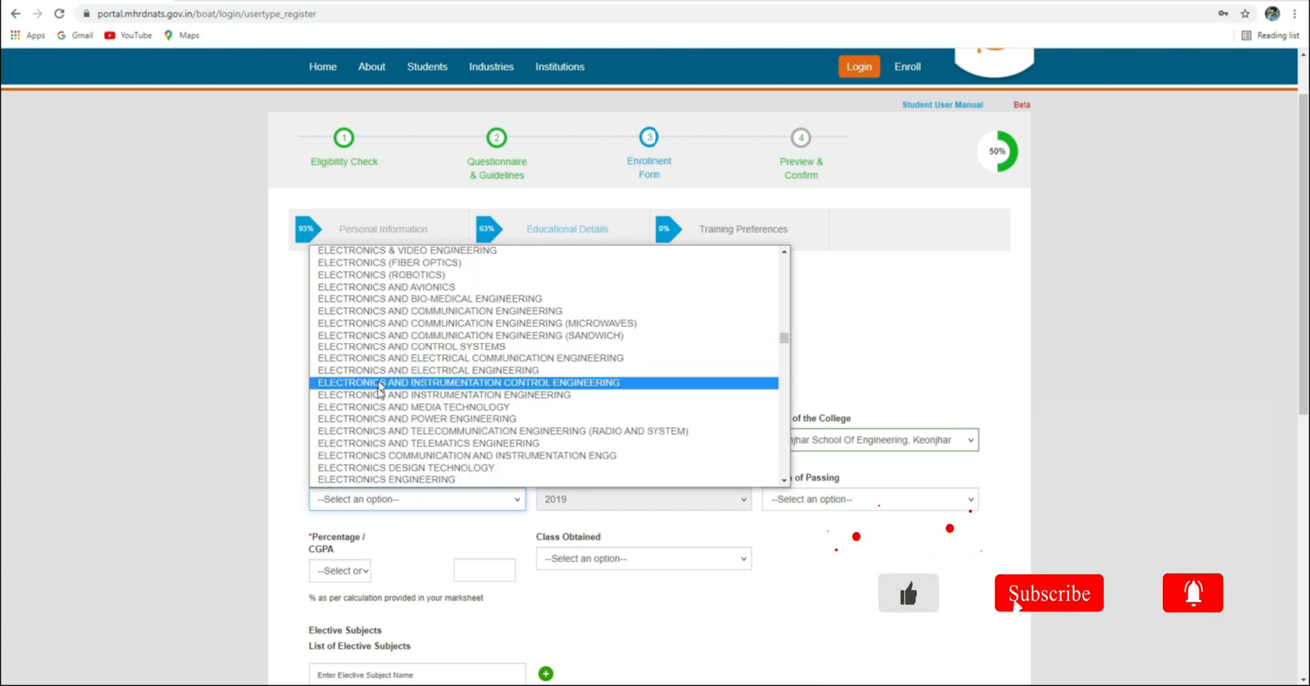
{"action": "scroll", "coordinate": [389, 301], "scroll_direction": "up", "scroll_amount": 3}
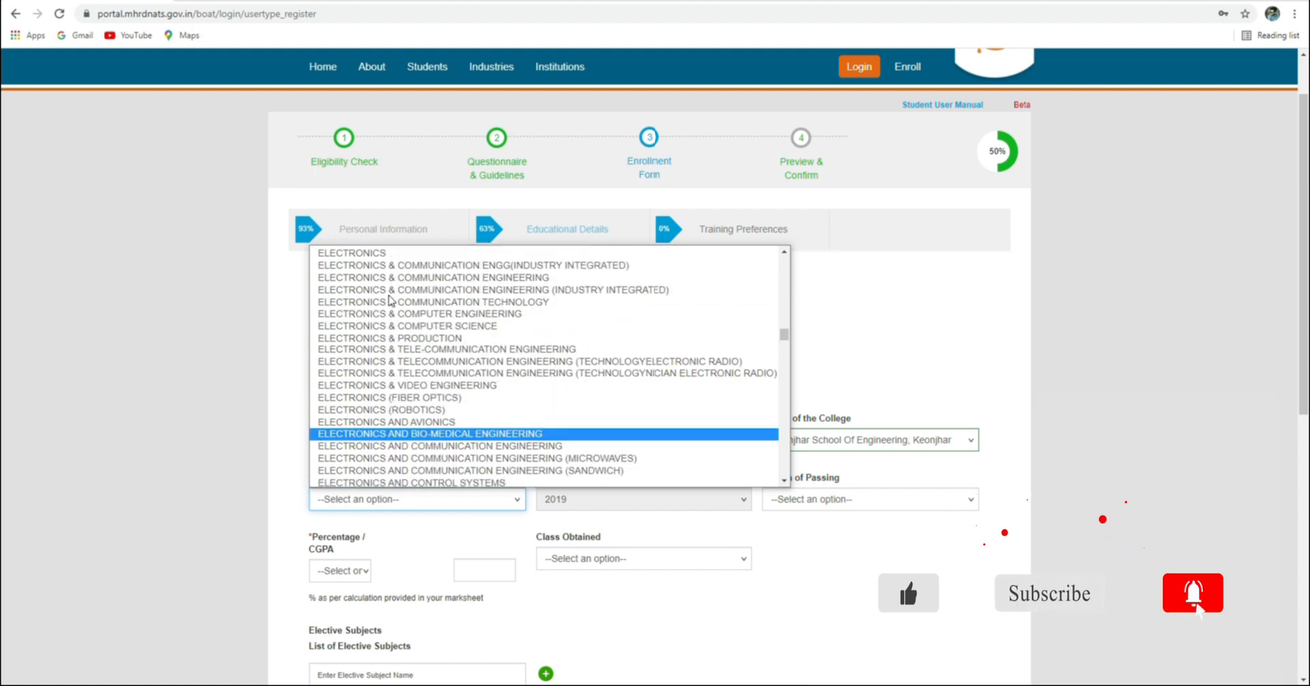
{"action": "scroll", "coordinate": [389, 301], "scroll_direction": "up", "scroll_amount": 6}
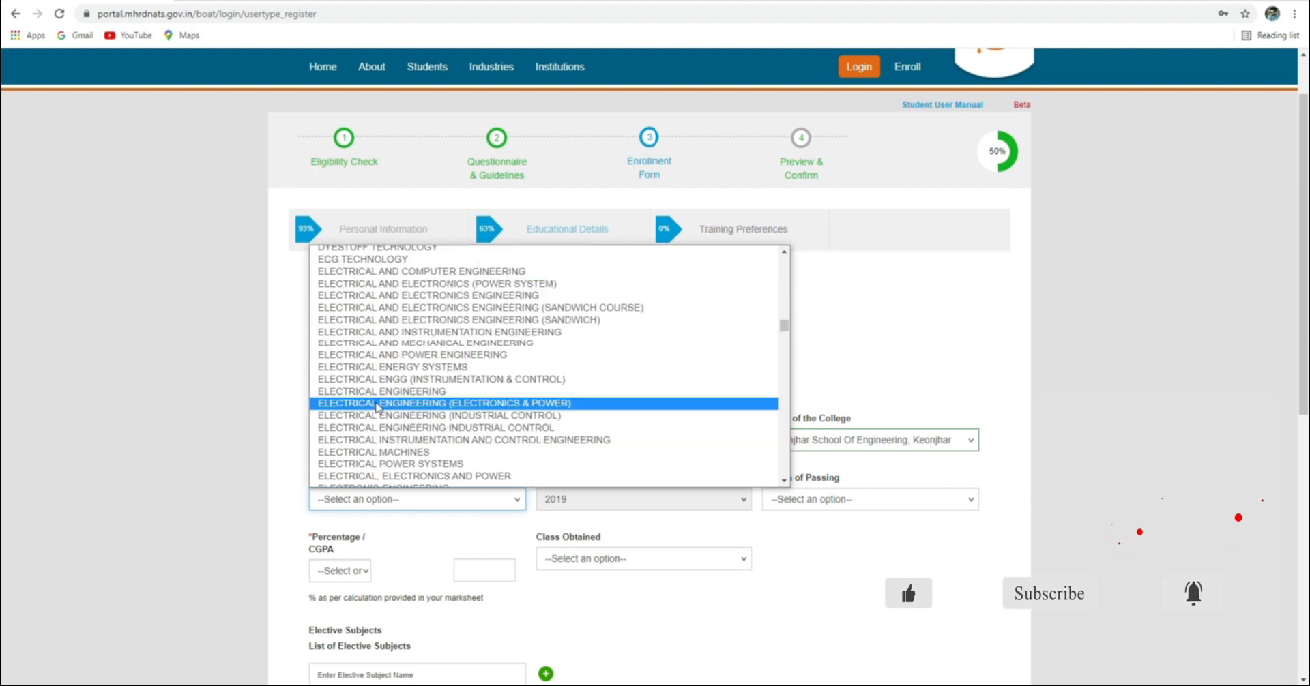
{"action": "left_click", "coordinate": [377, 394]}
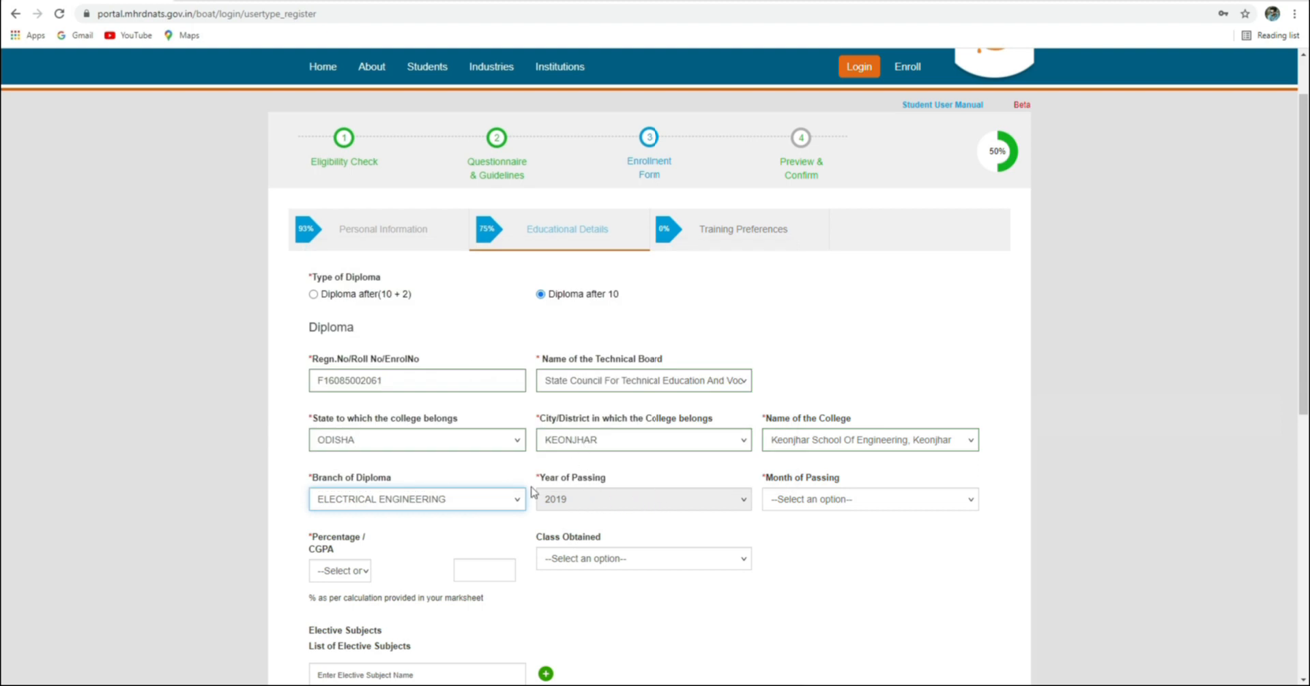
Record diploma passing month July, Percentage format with 73.81 marks, and First Class
{"action": "left_click", "coordinate": [822, 504]}
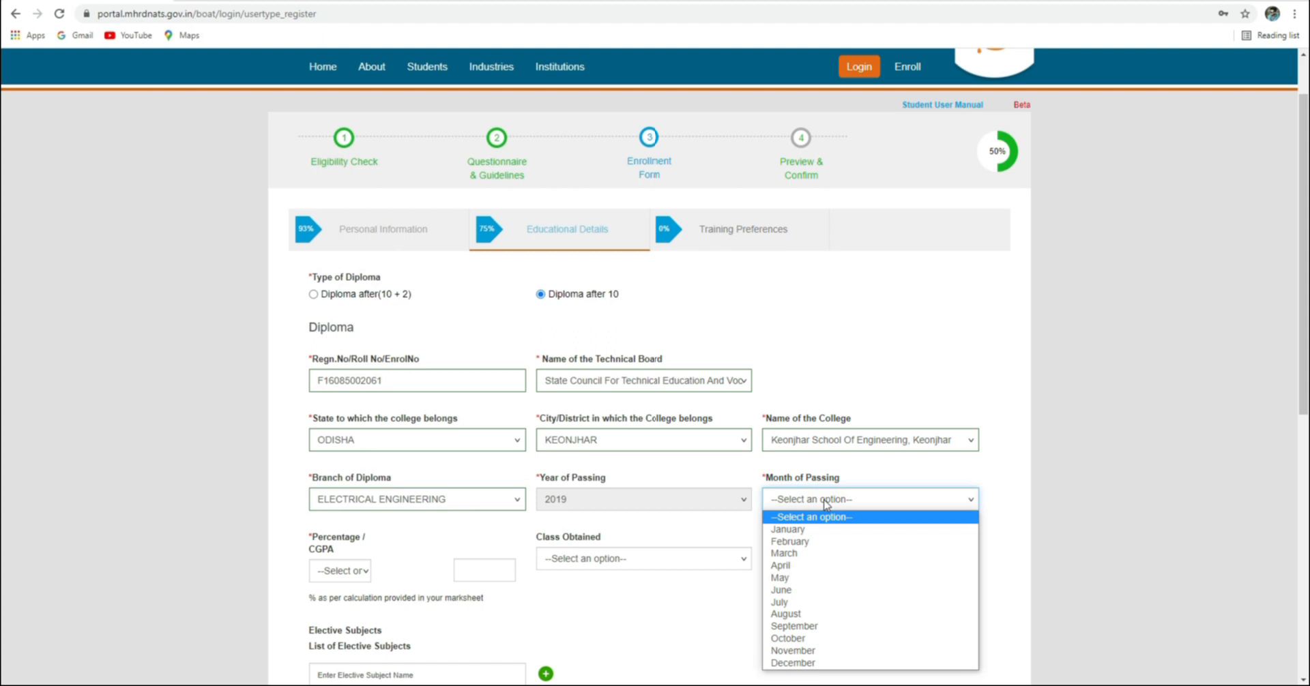
{"action": "left_click", "coordinate": [794, 602]}
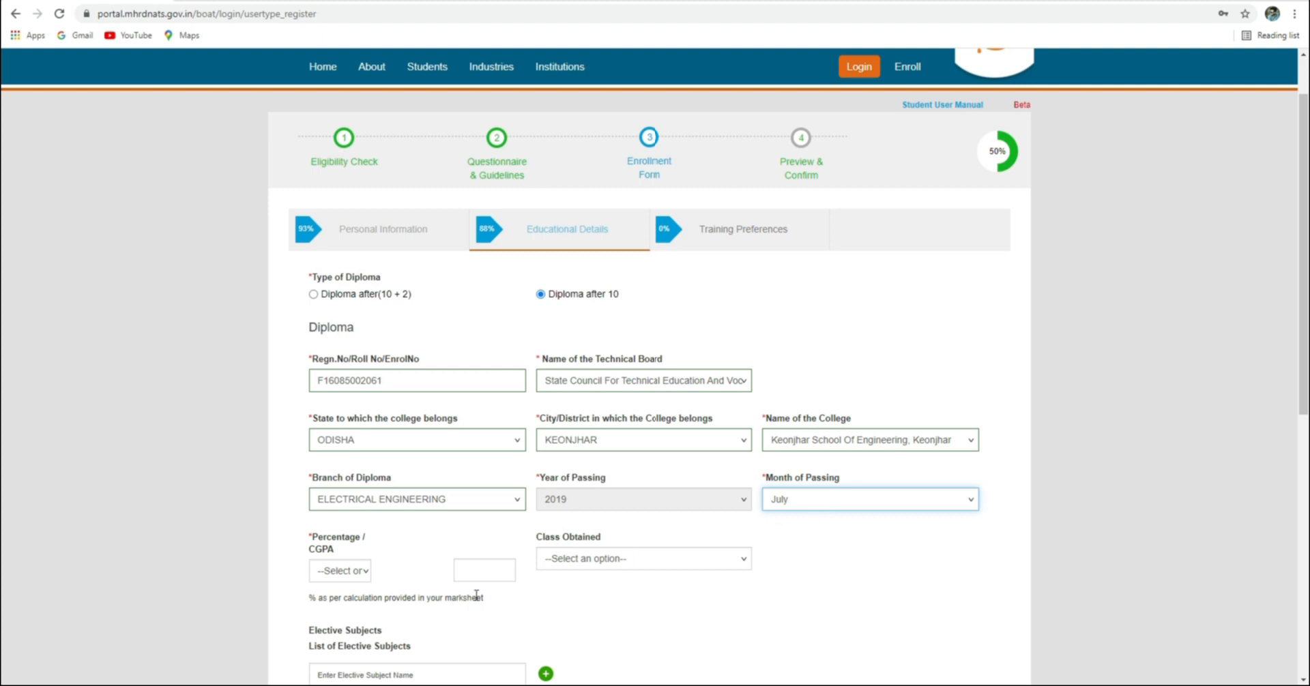
{"action": "left_click", "coordinate": [367, 576]}
{"action": "left_click", "coordinate": [346, 601]}
{"action": "left_click", "coordinate": [464, 573]}
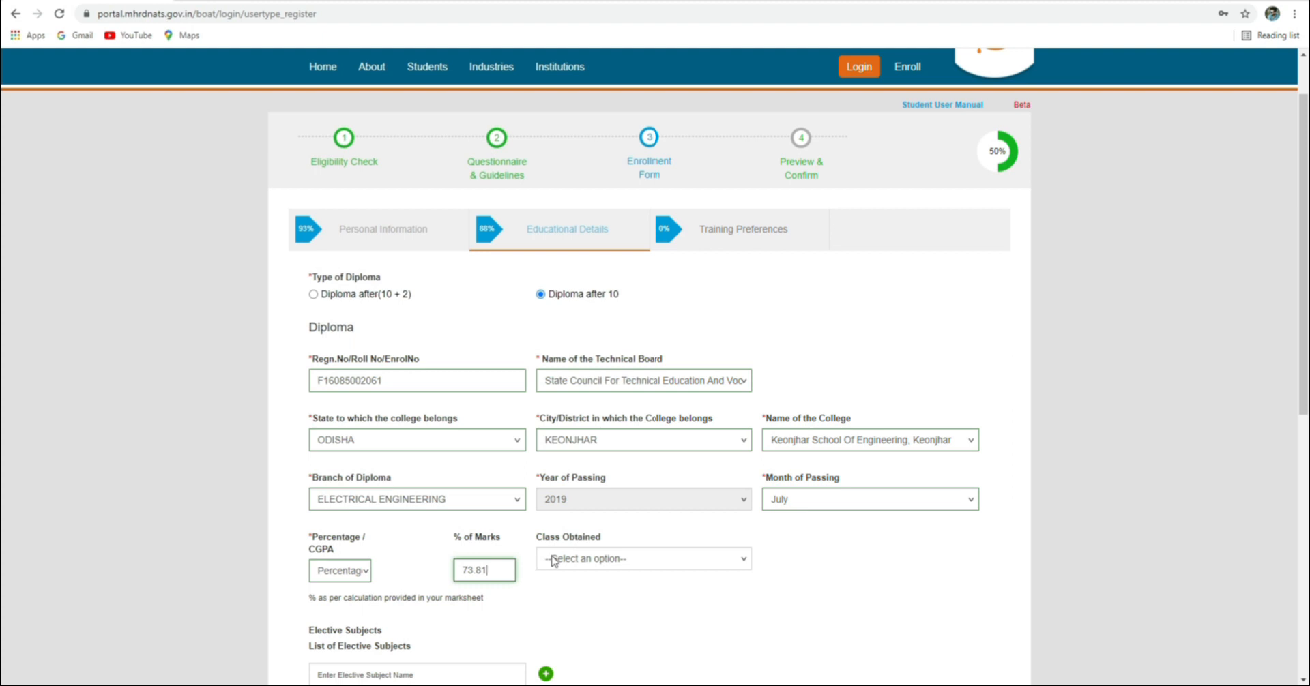
{"action": "left_click", "coordinate": [581, 562]}
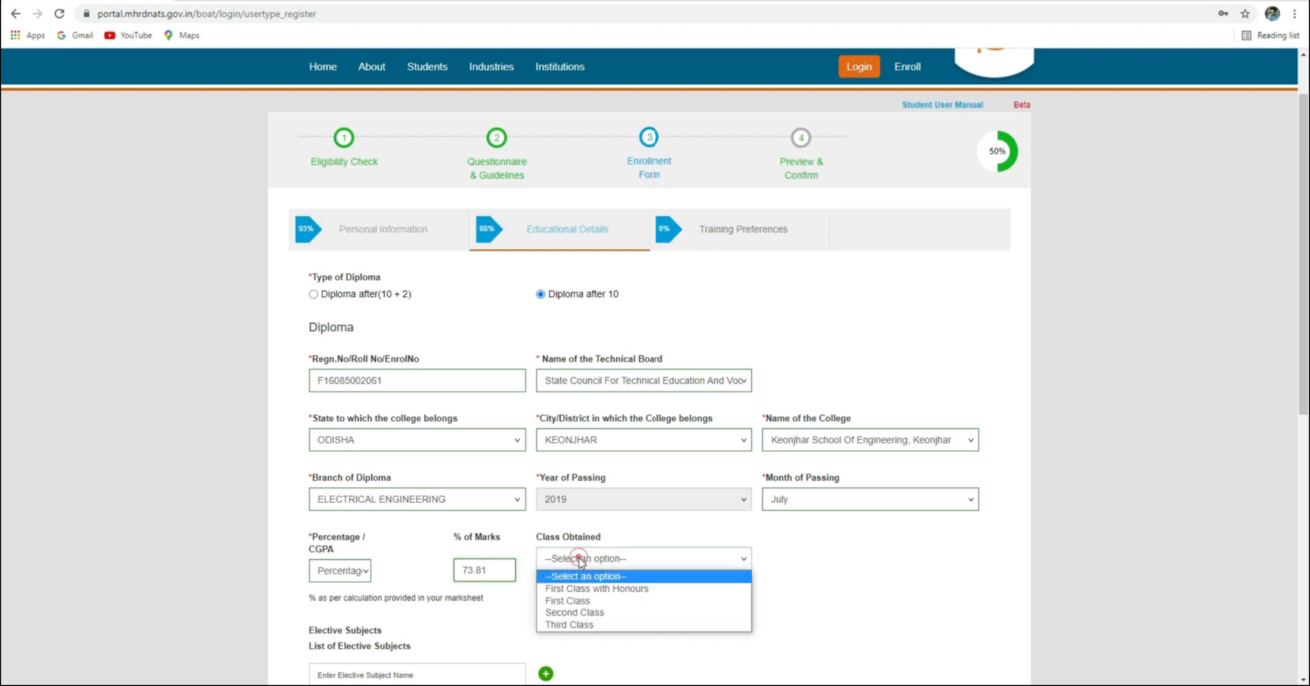
{"action": "left_click", "coordinate": [570, 604]}
Move down to the elective subject fields and focus the empty elective entry
{"action": "scroll", "coordinate": [573, 603], "scroll_direction": "down", "scroll_amount": 1}
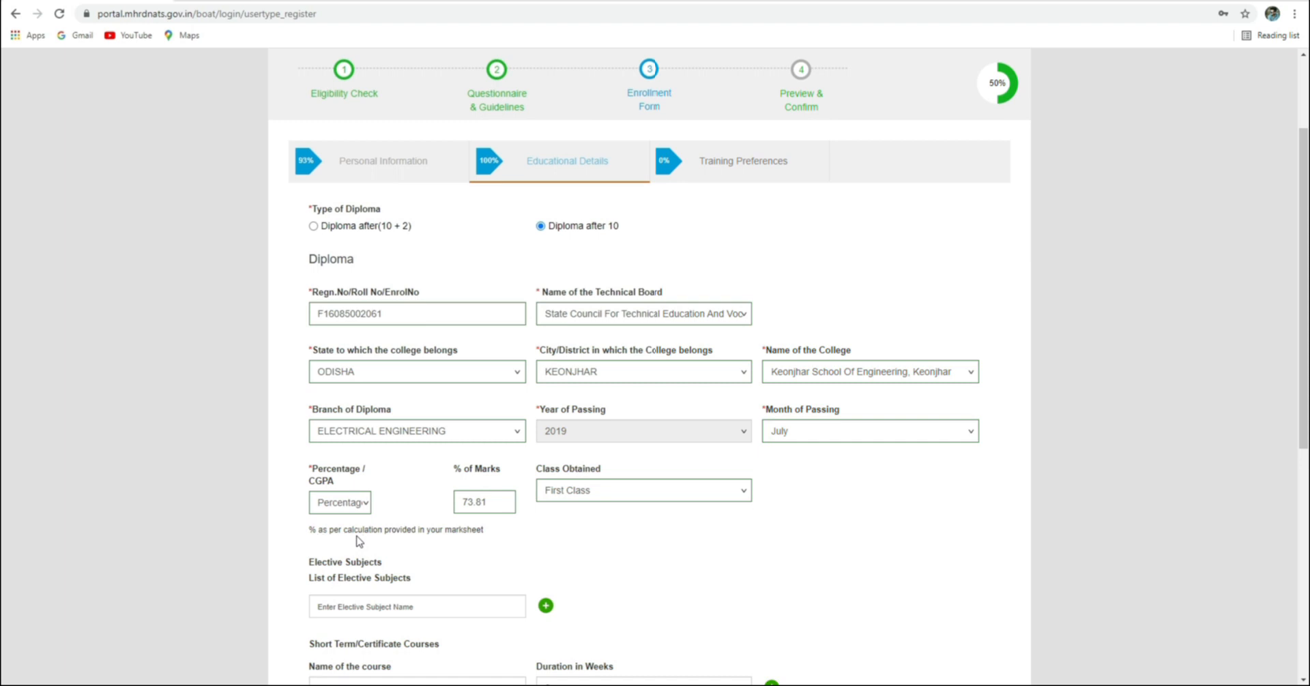
{"action": "scroll", "coordinate": [472, 532], "scroll_direction": "down", "scroll_amount": 1}
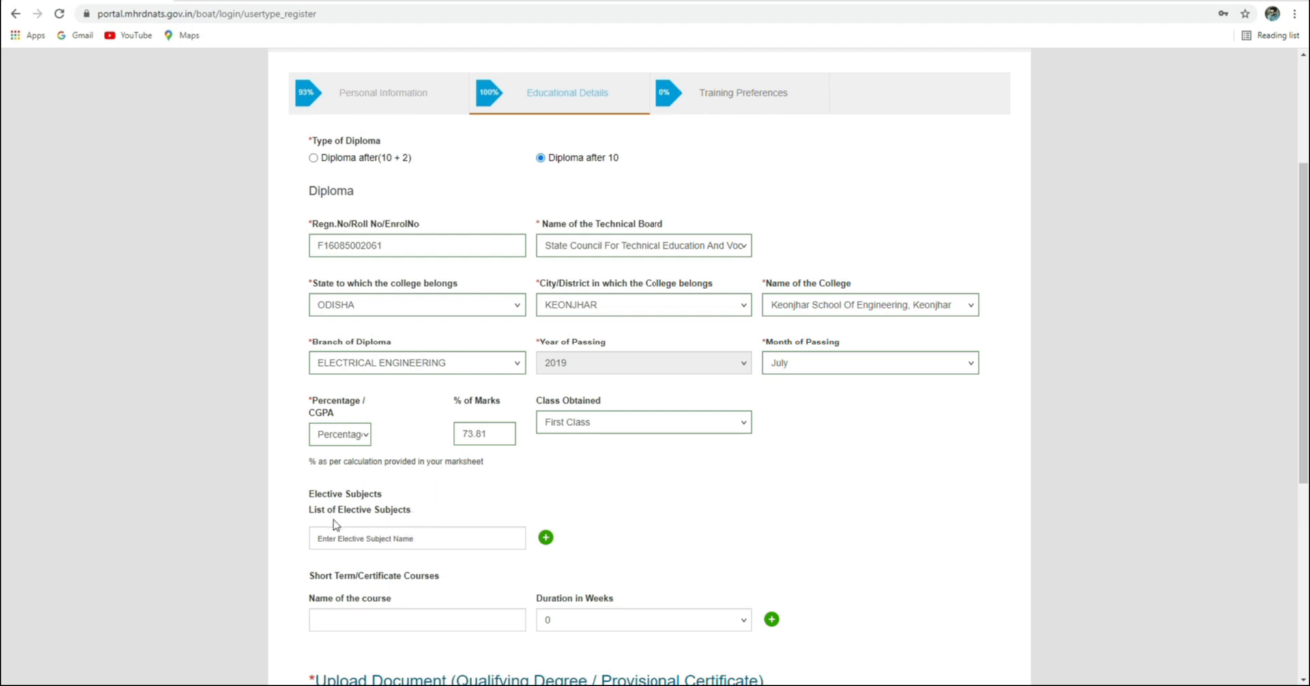
{"action": "left_click", "coordinate": [406, 539]}
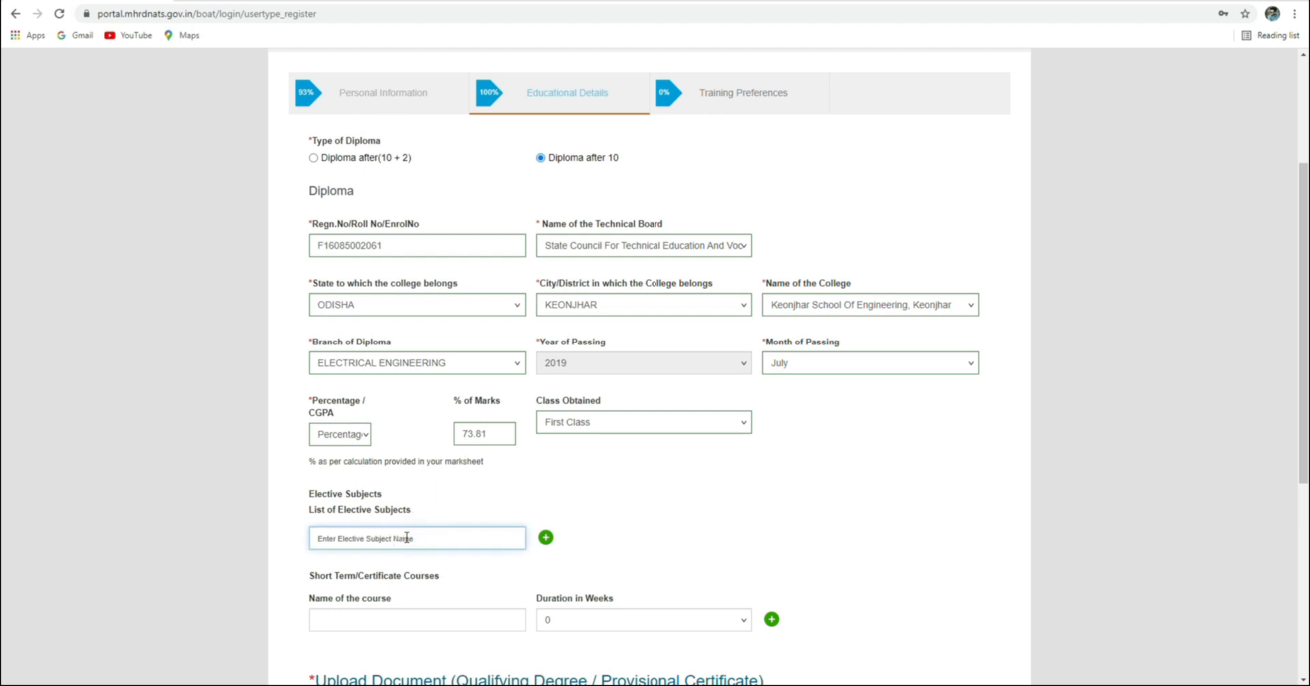
{"action": "scroll", "coordinate": [413, 541], "scroll_direction": "down", "scroll_amount": 1}
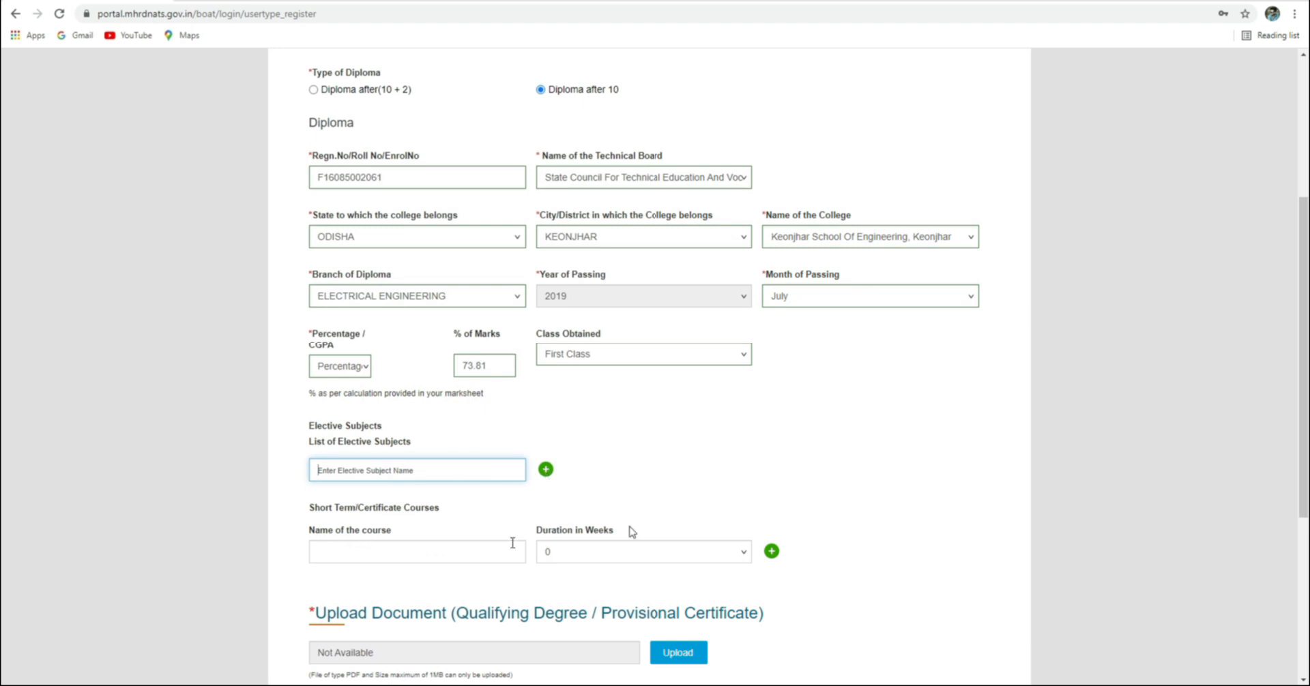
{"action": "scroll", "coordinate": [532, 512], "scroll_direction": "down", "scroll_amount": 2}
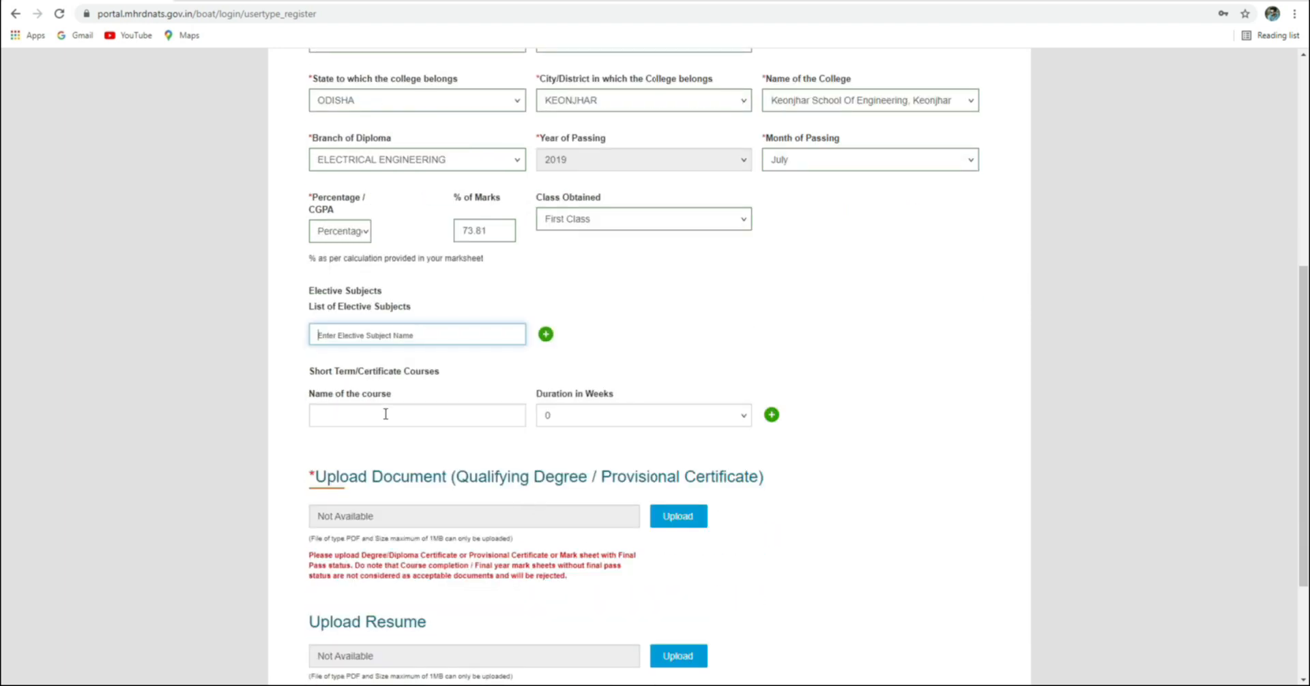
{"action": "left_click", "coordinate": [347, 335]}
{"action": "left_click", "coordinate": [331, 335]}
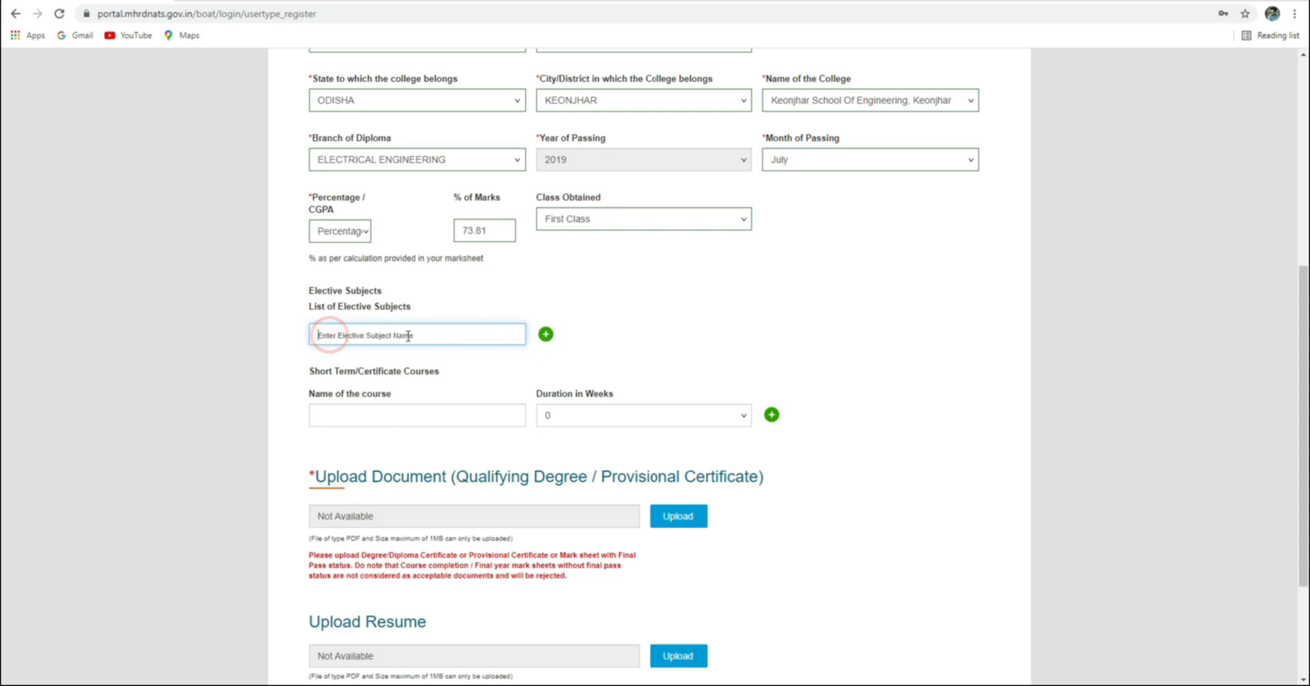
{"action": "left_click", "coordinate": [546, 337]}
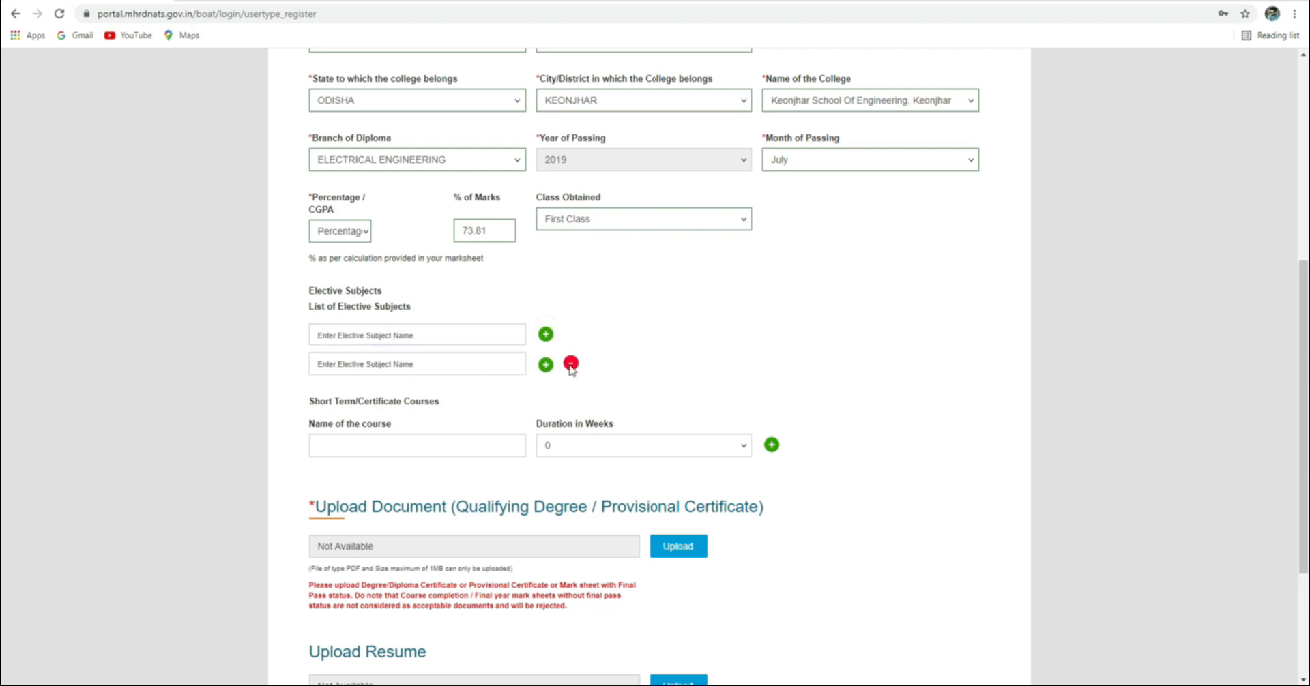
{"action": "left_click", "coordinate": [571, 364]}
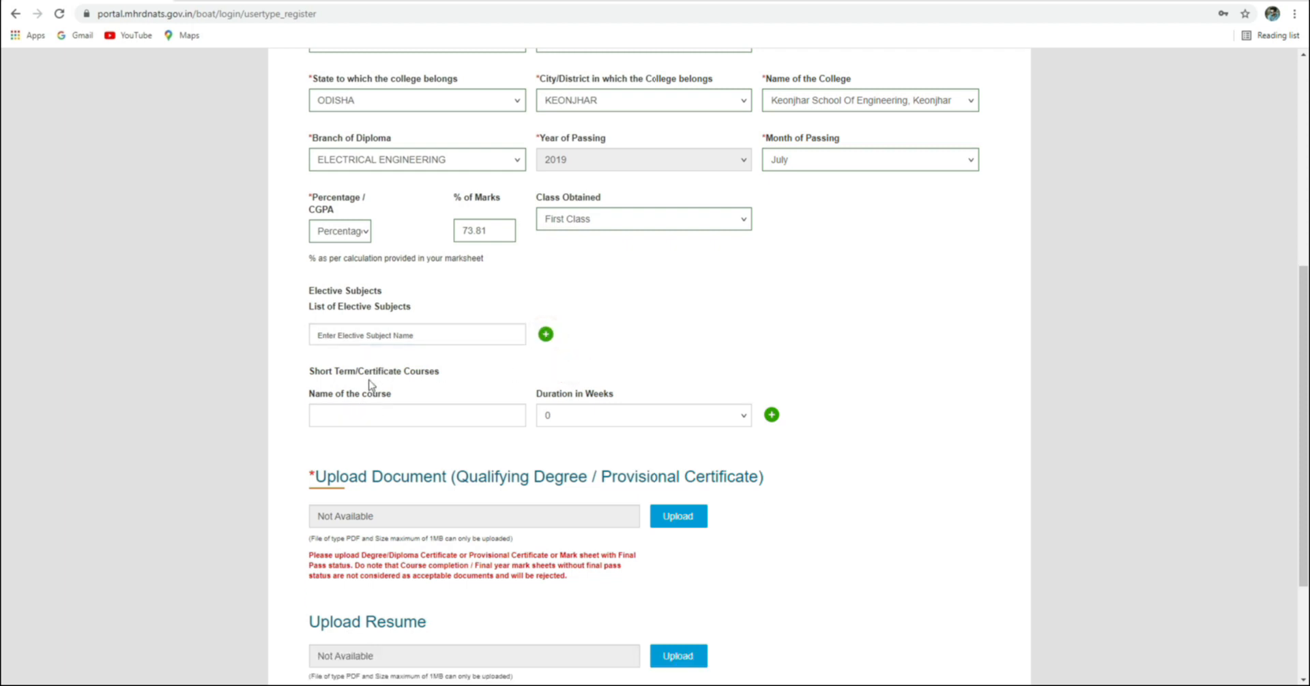
{"action": "left_click", "coordinate": [448, 418]}
{"action": "left_click", "coordinate": [573, 413]}
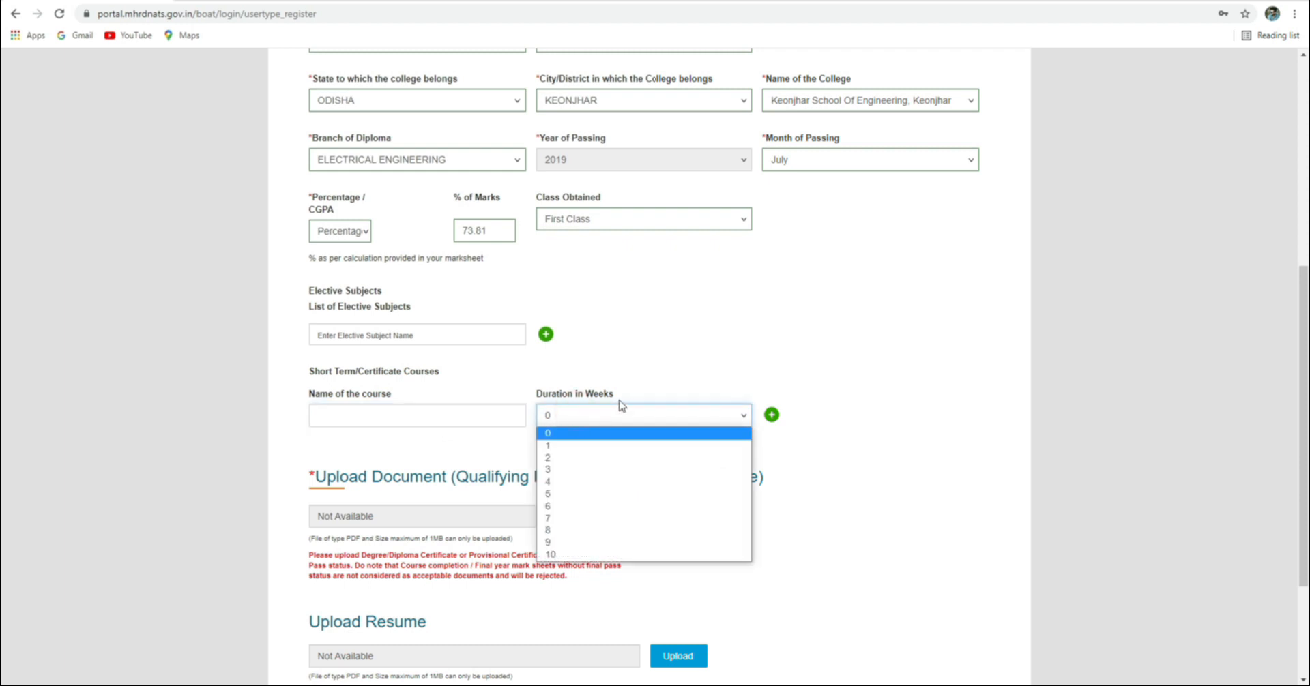
{"action": "left_click", "coordinate": [651, 347]}
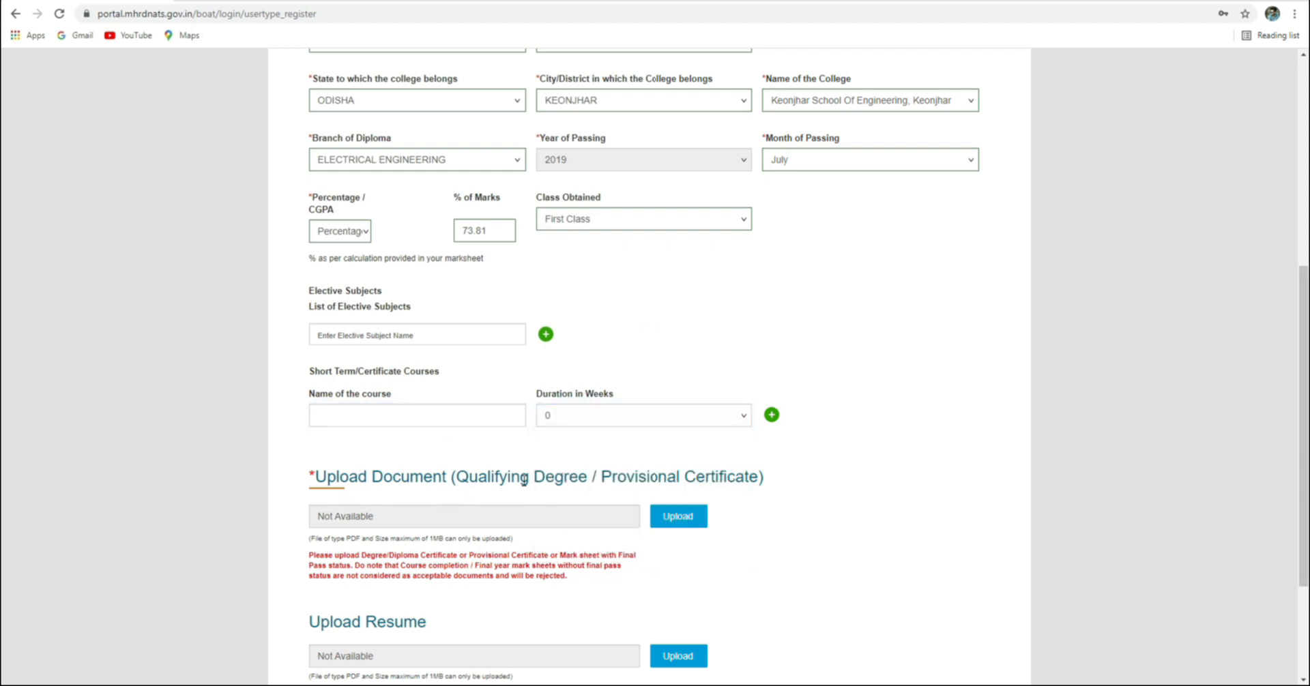
{"action": "scroll", "coordinate": [681, 447], "scroll_direction": "down", "scroll_amount": 1}
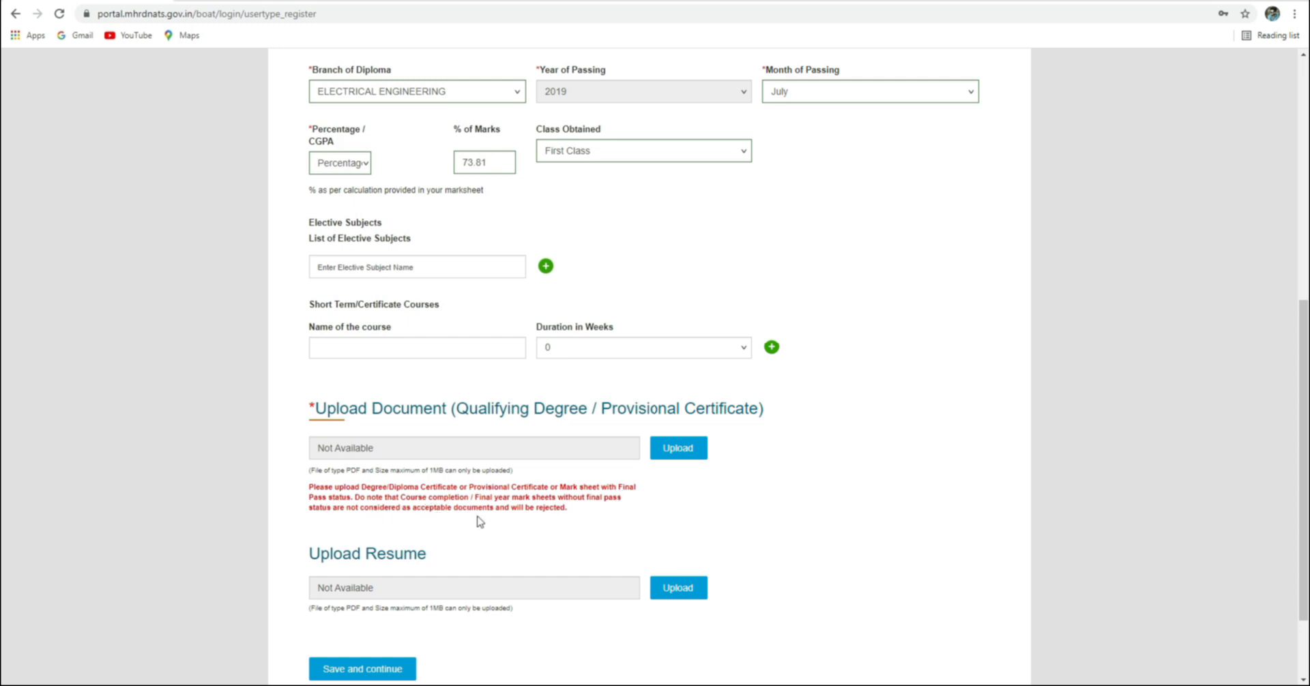
Upload the Diploma Provisional Cum Marksheet as the qualifying degree document
{"action": "left_click", "coordinate": [683, 449]}
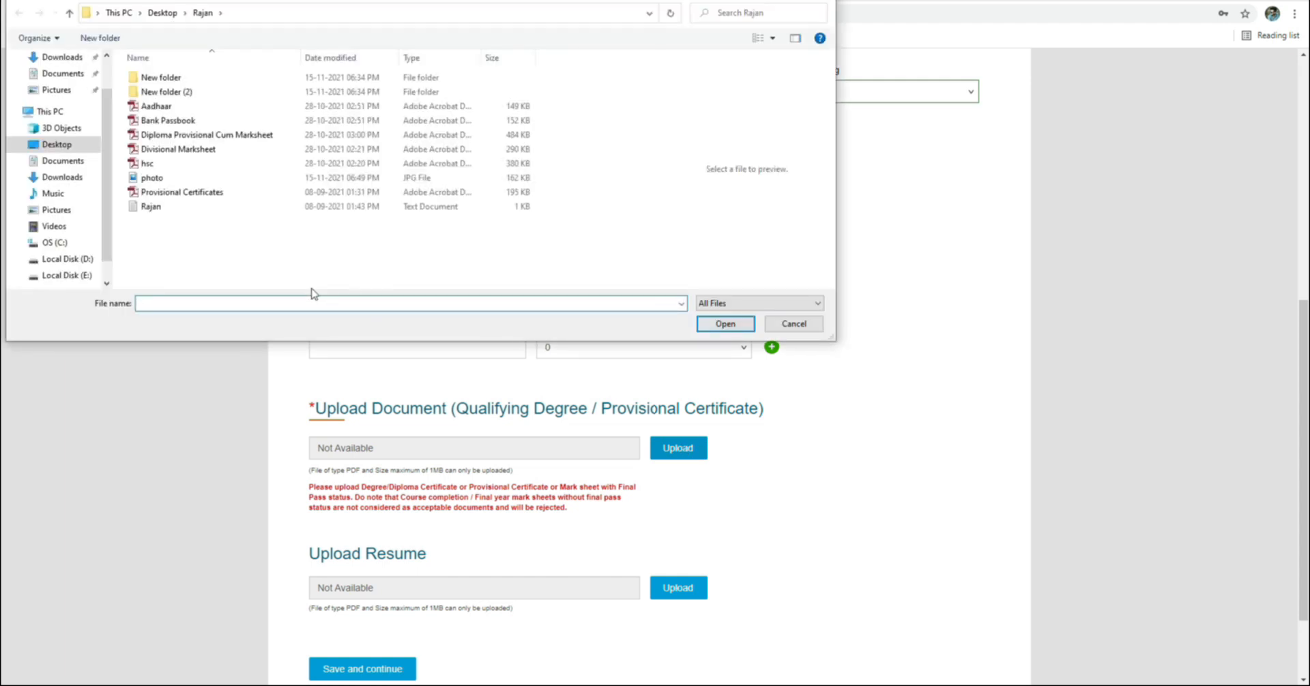
{"action": "left_click", "coordinate": [203, 137]}
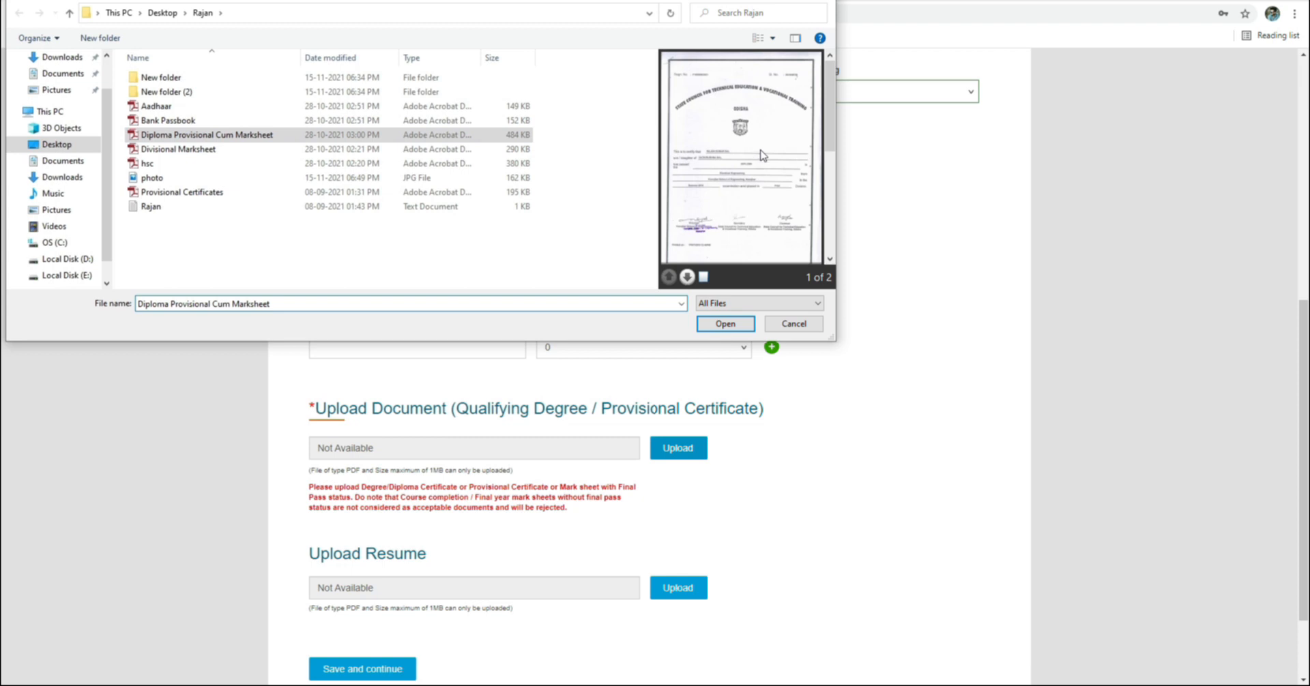
{"action": "scroll", "coordinate": [762, 156], "scroll_direction": "down", "scroll_amount": 3}
{"action": "left_click", "coordinate": [724, 323]}
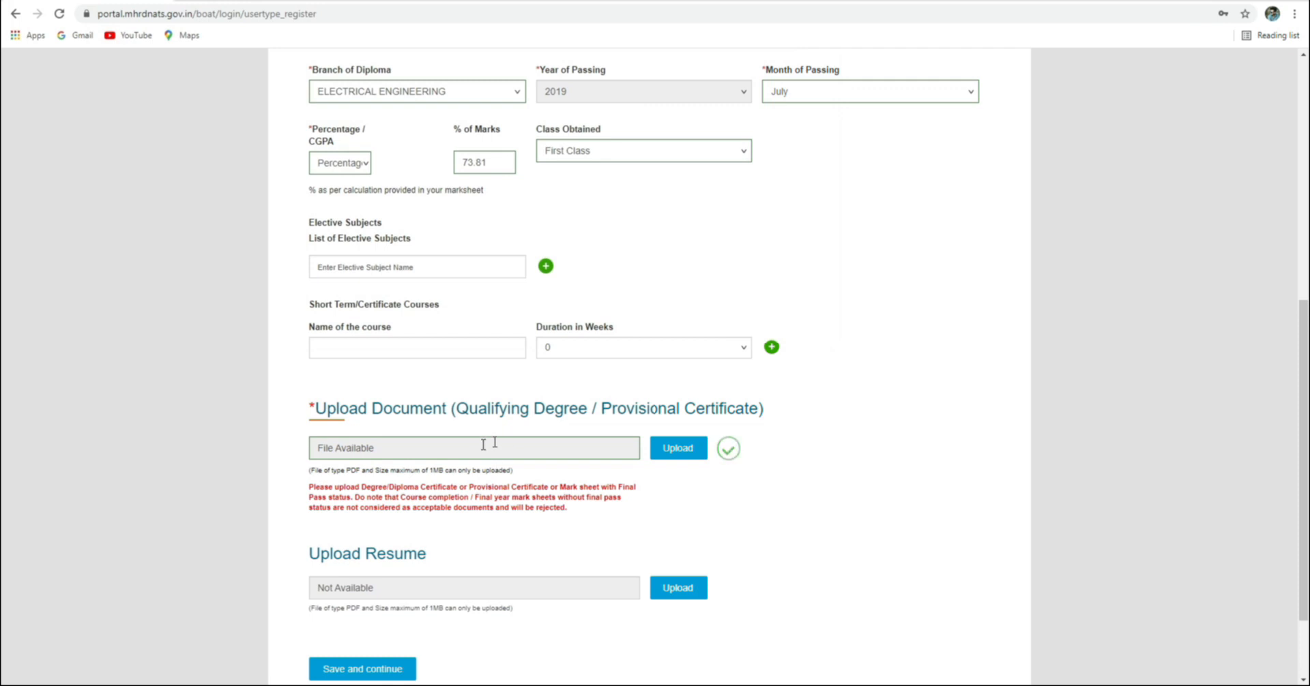
Save the educational details to continue to Training Preferences
{"action": "scroll", "coordinate": [536, 486], "scroll_direction": "down", "scroll_amount": 2}
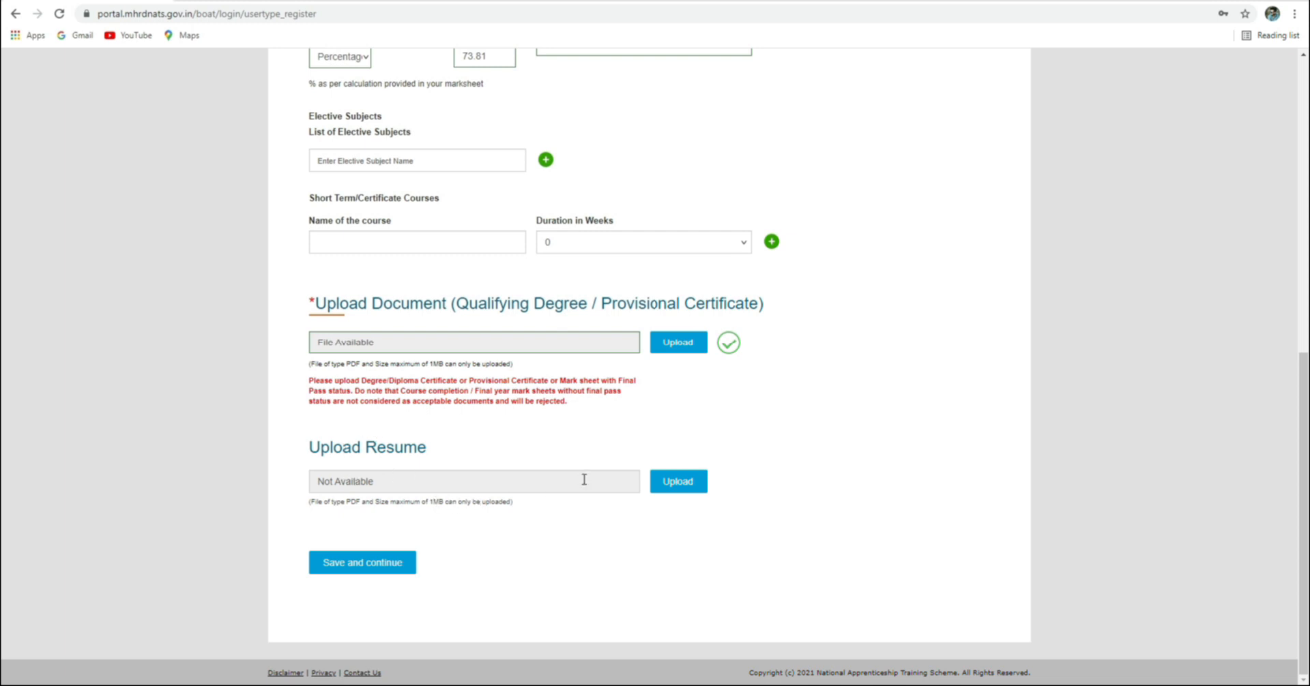
{"action": "left_click", "coordinate": [368, 483]}
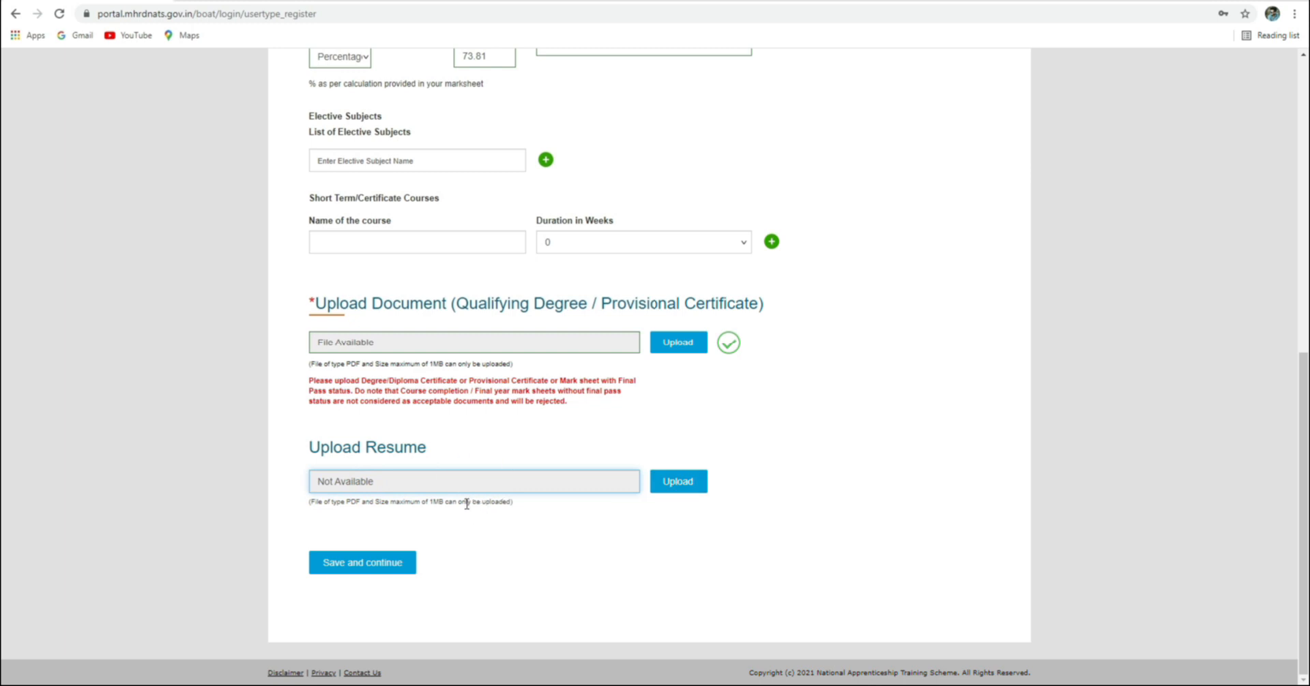
{"action": "left_click", "coordinate": [381, 565]}
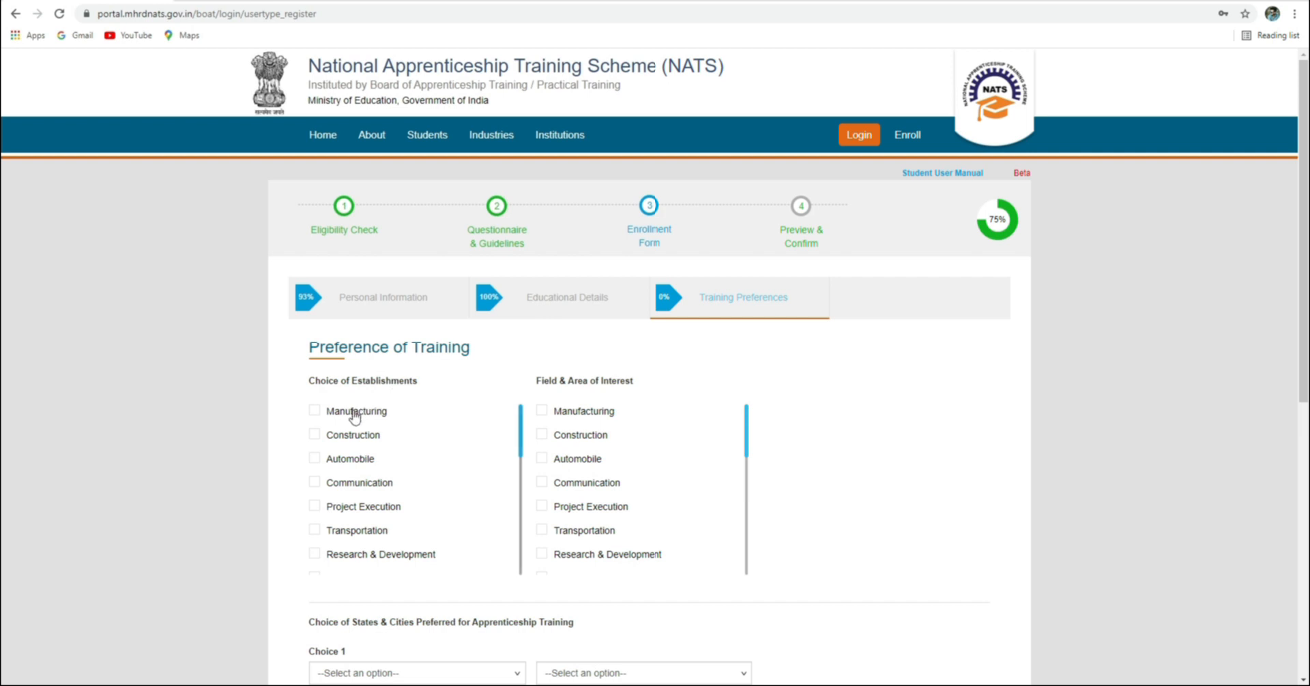
{"action": "scroll", "coordinate": [413, 377], "scroll_direction": "down", "scroll_amount": 1}
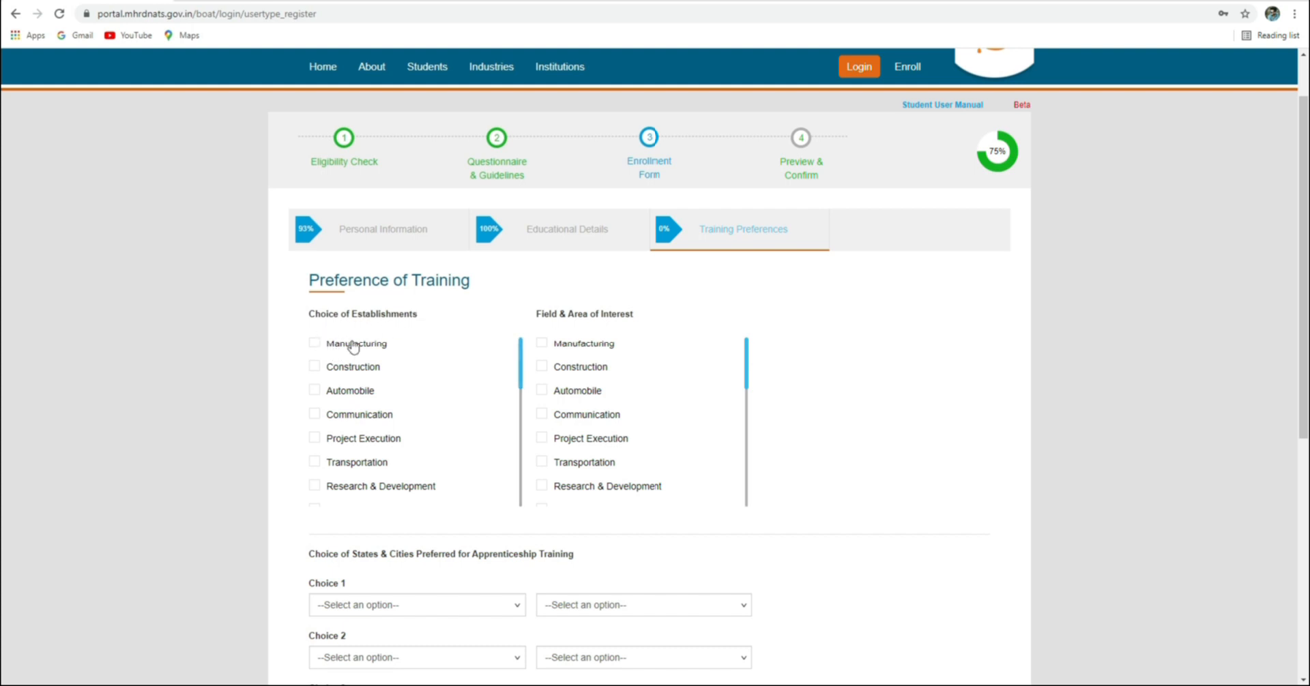
{"action": "left_click", "coordinate": [315, 344]}
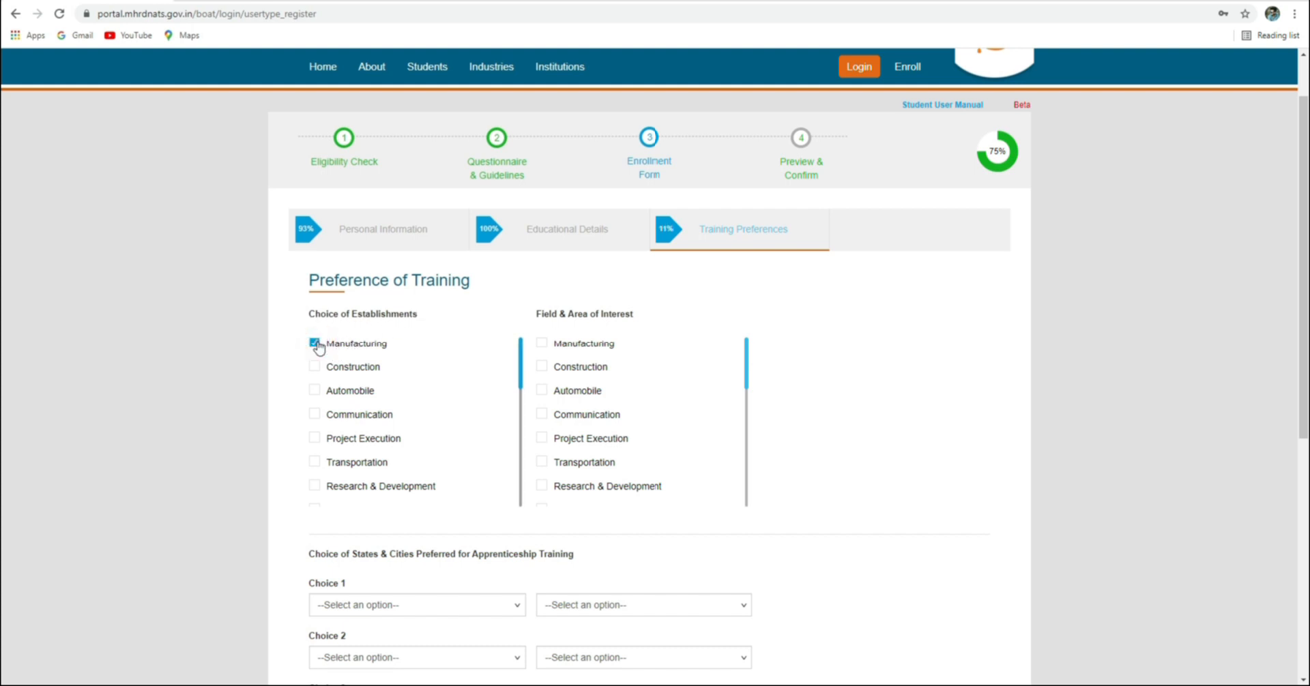
{"action": "left_click", "coordinate": [542, 343]}
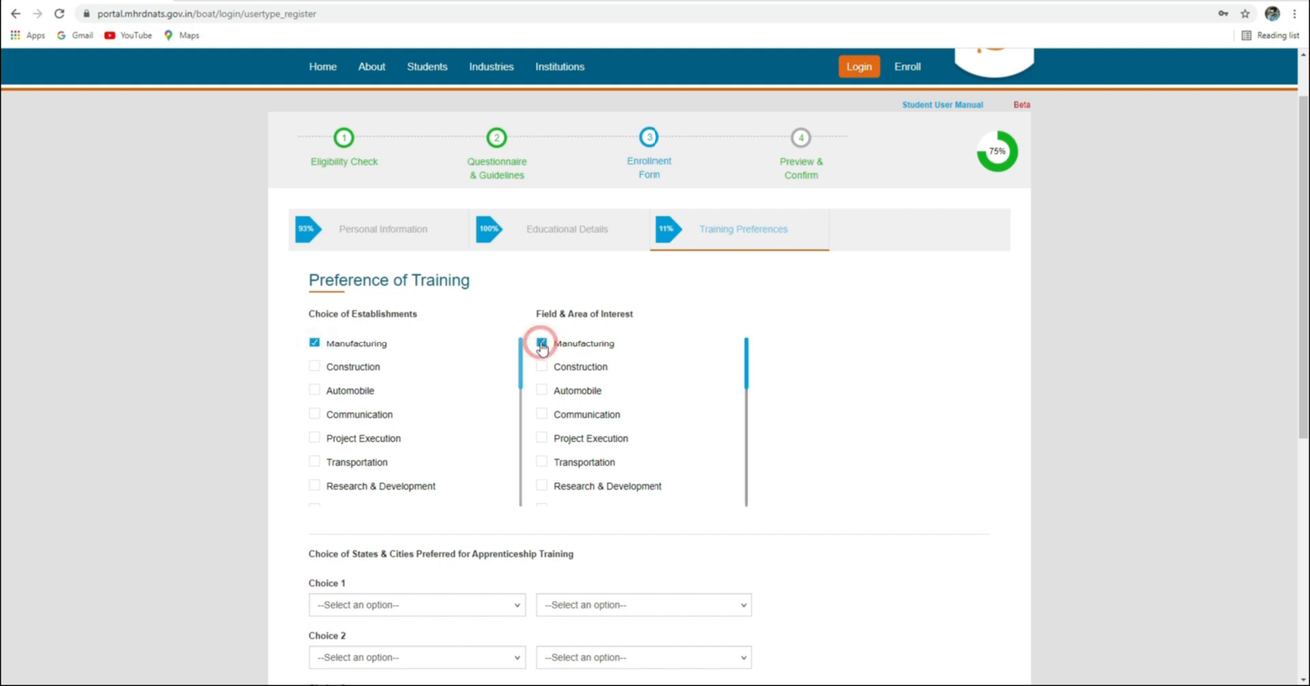
{"action": "left_click", "coordinate": [316, 393]}
{"action": "scroll", "coordinate": [377, 418], "scroll_direction": "down", "scroll_amount": 3}
{"action": "scroll", "coordinate": [357, 418], "scroll_direction": "up", "scroll_amount": 2}
{"action": "scroll", "coordinate": [368, 356], "scroll_direction": "up", "scroll_amount": 1}
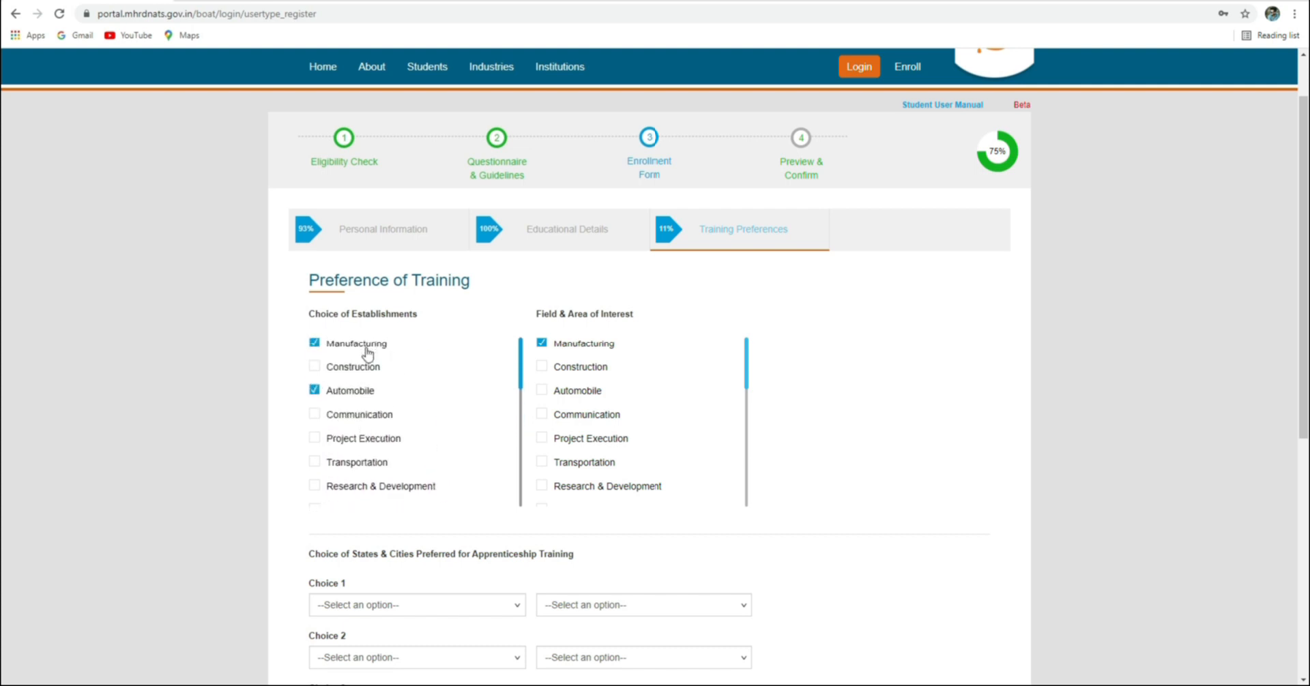
{"action": "left_click", "coordinate": [541, 343]}
{"action": "scroll", "coordinate": [335, 339], "scroll_direction": "up", "scroll_amount": 1}
{"action": "scroll", "coordinate": [329, 393], "scroll_direction": "down", "scroll_amount": 2}
{"action": "scroll", "coordinate": [320, 423], "scroll_direction": "up", "scroll_amount": 2}
{"action": "left_click", "coordinate": [313, 459]}
{"action": "left_click", "coordinate": [314, 411]}
{"action": "scroll", "coordinate": [433, 395], "scroll_direction": "down", "scroll_amount": 1}
{"action": "scroll", "coordinate": [359, 362], "scroll_direction": "up", "scroll_amount": 1}
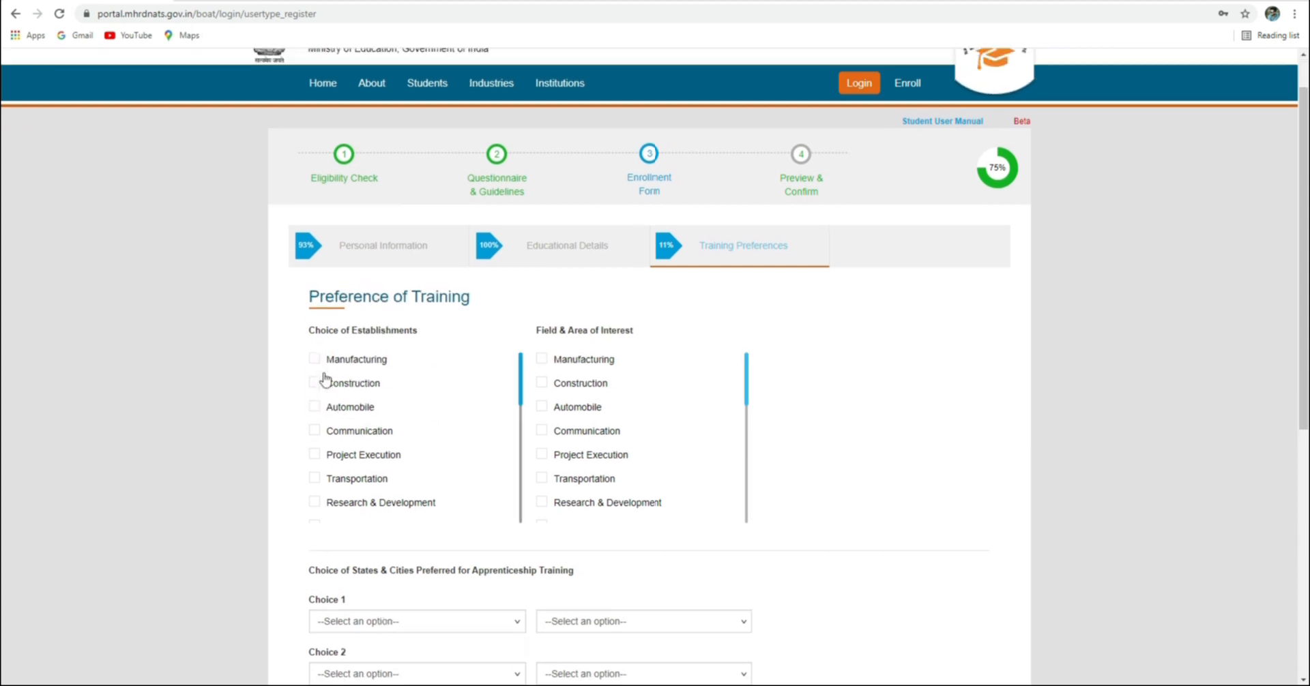
{"action": "left_click", "coordinate": [314, 411]}
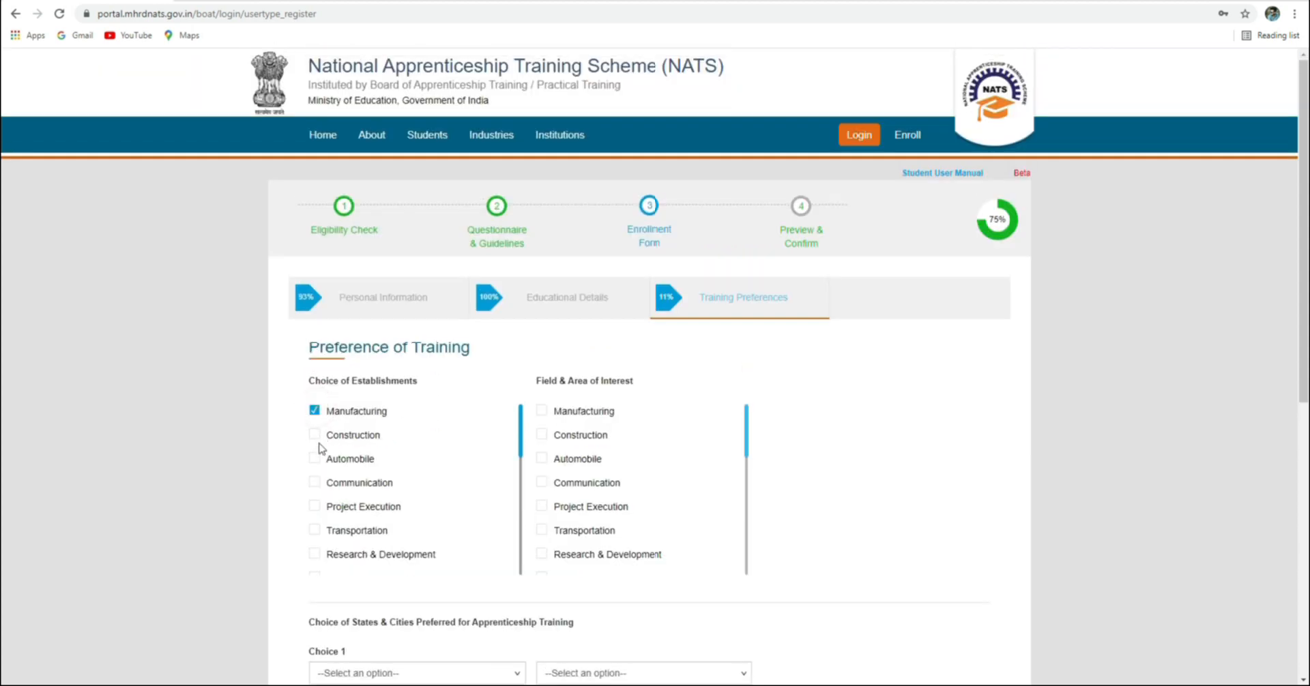
{"action": "left_click", "coordinate": [315, 485]}
{"action": "scroll", "coordinate": [347, 518], "scroll_direction": "down", "scroll_amount": 3}
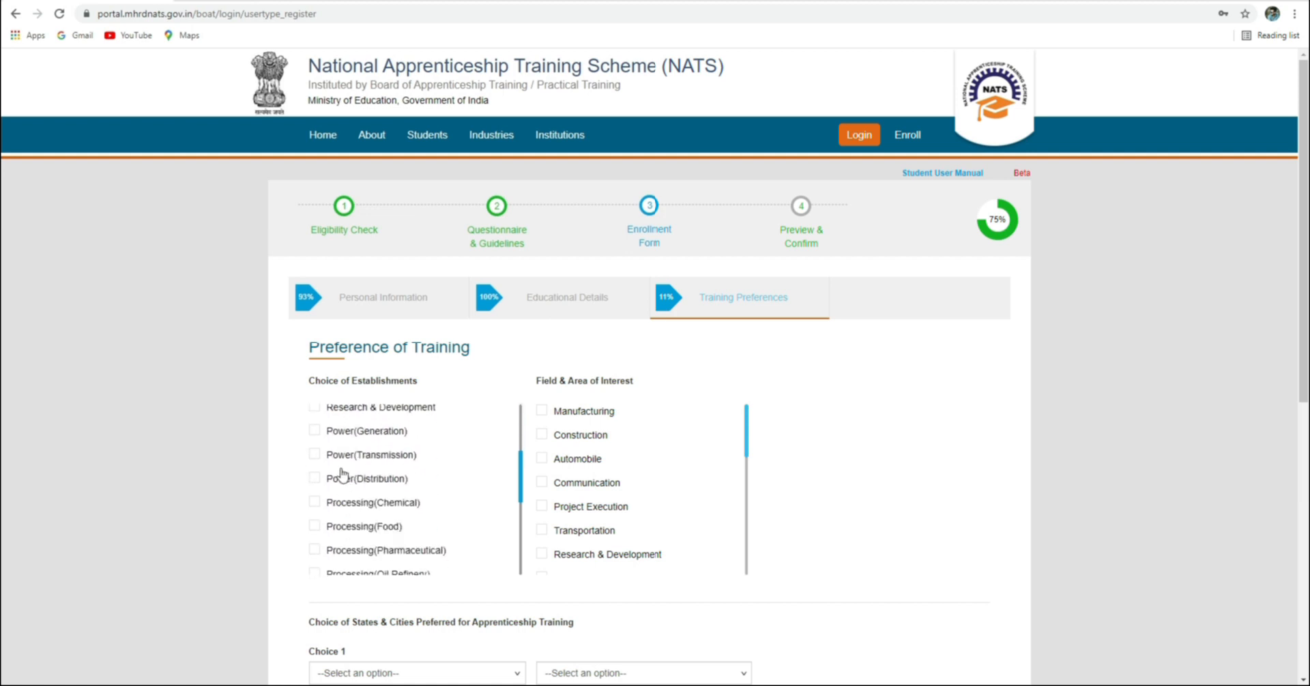
{"action": "scroll", "coordinate": [341, 447], "scroll_direction": "up", "scroll_amount": 2}
{"action": "scroll", "coordinate": [337, 506], "scroll_direction": "down", "scroll_amount": 2}
{"action": "left_click", "coordinate": [314, 424]}
{"action": "left_click", "coordinate": [313, 447]}
{"action": "left_click", "coordinate": [313, 471]}
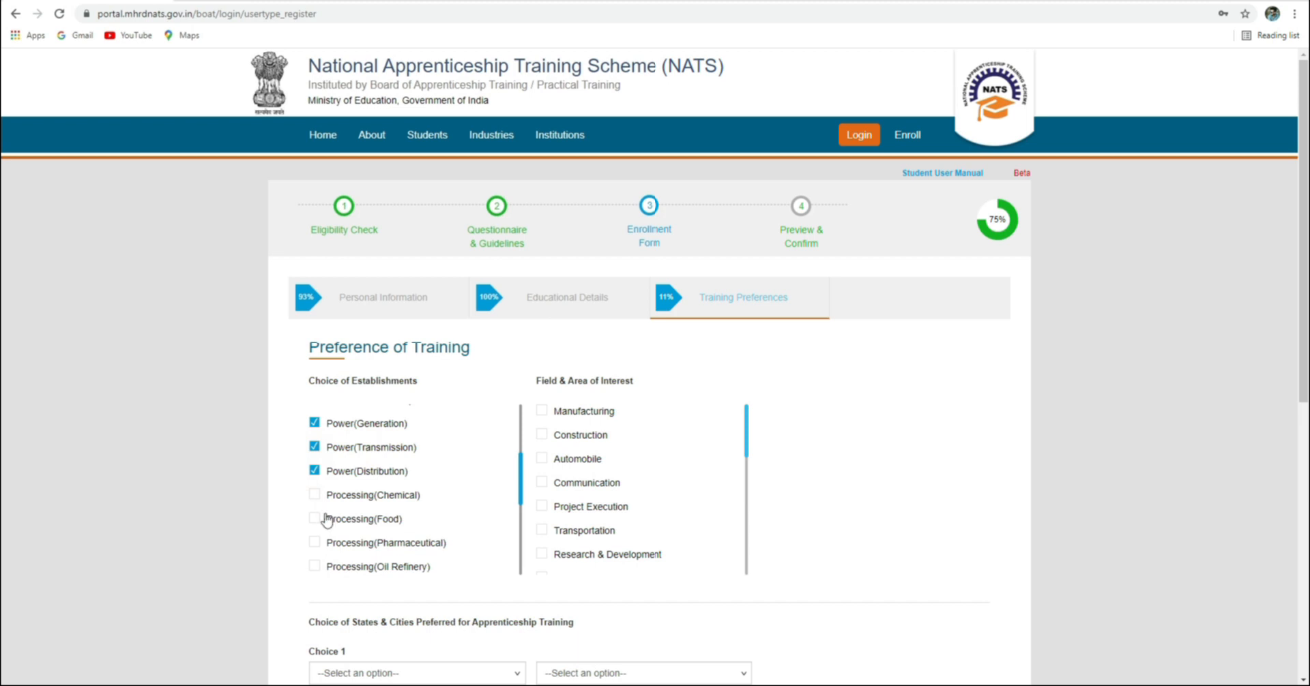
{"action": "scroll", "coordinate": [357, 505], "scroll_direction": "down", "scroll_amount": 2}
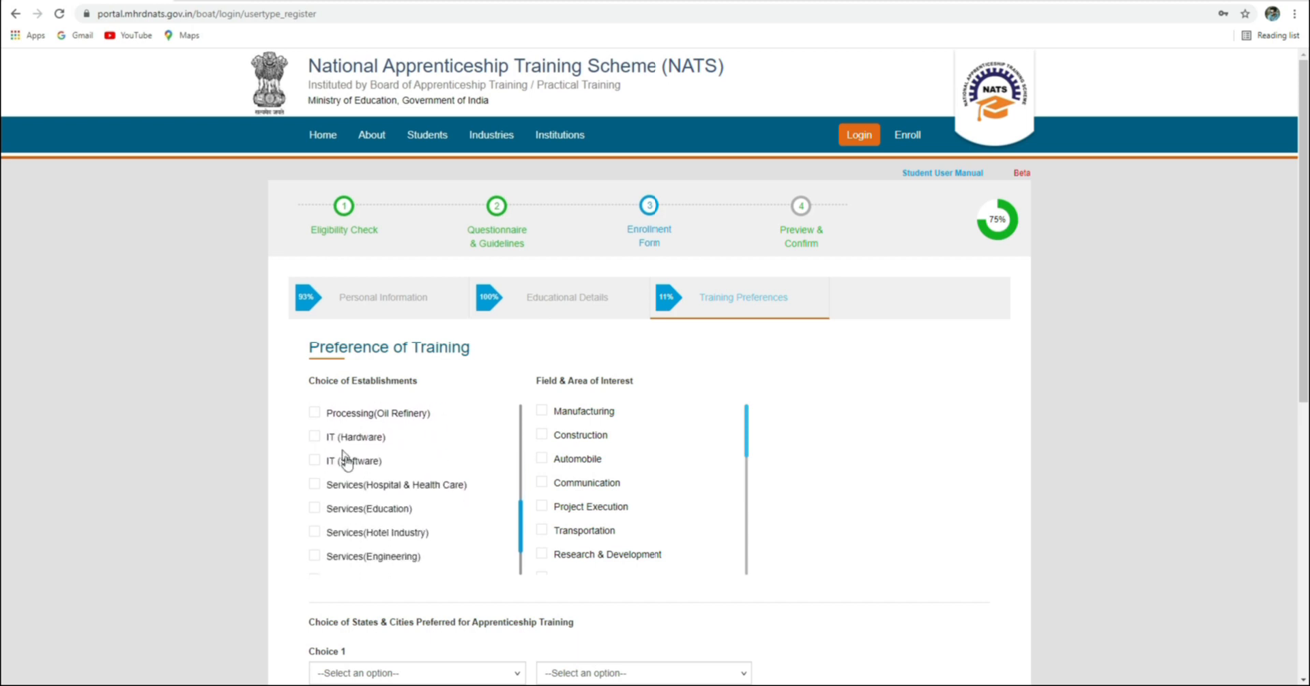
{"action": "scroll", "coordinate": [380, 498], "scroll_direction": "down", "scroll_amount": 1}
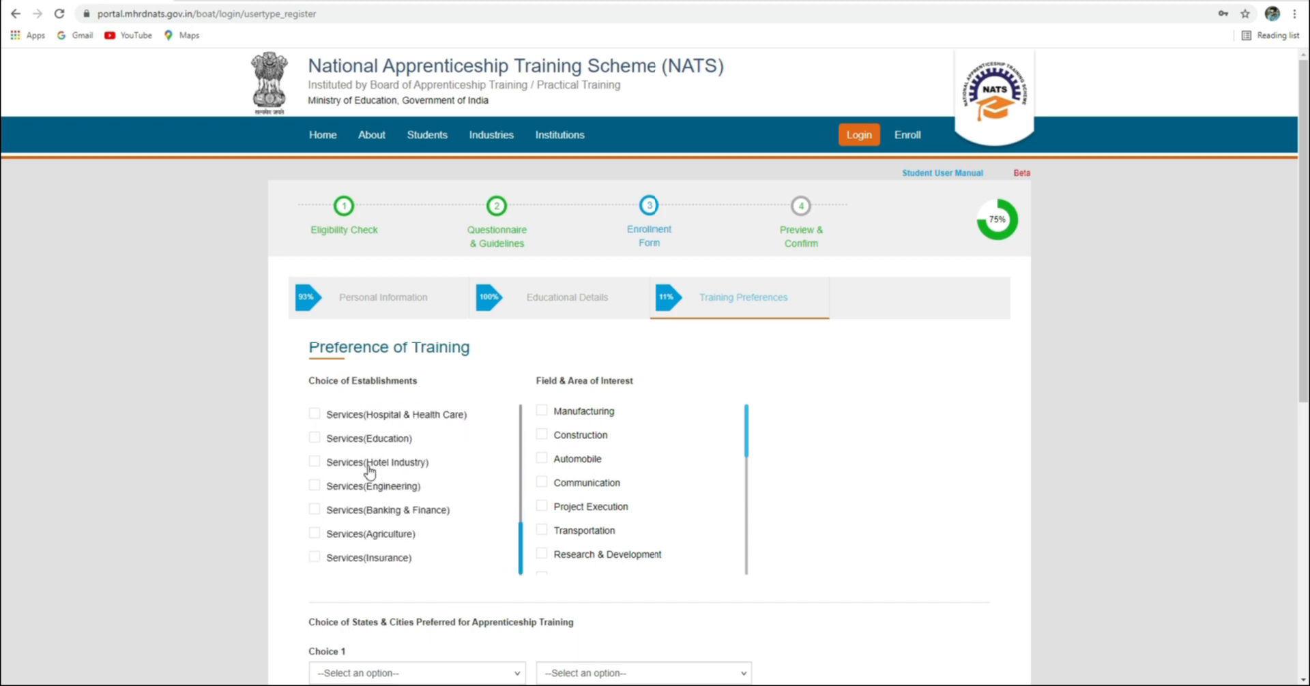
{"action": "scroll", "coordinate": [369, 471], "scroll_direction": "down", "scroll_amount": 1}
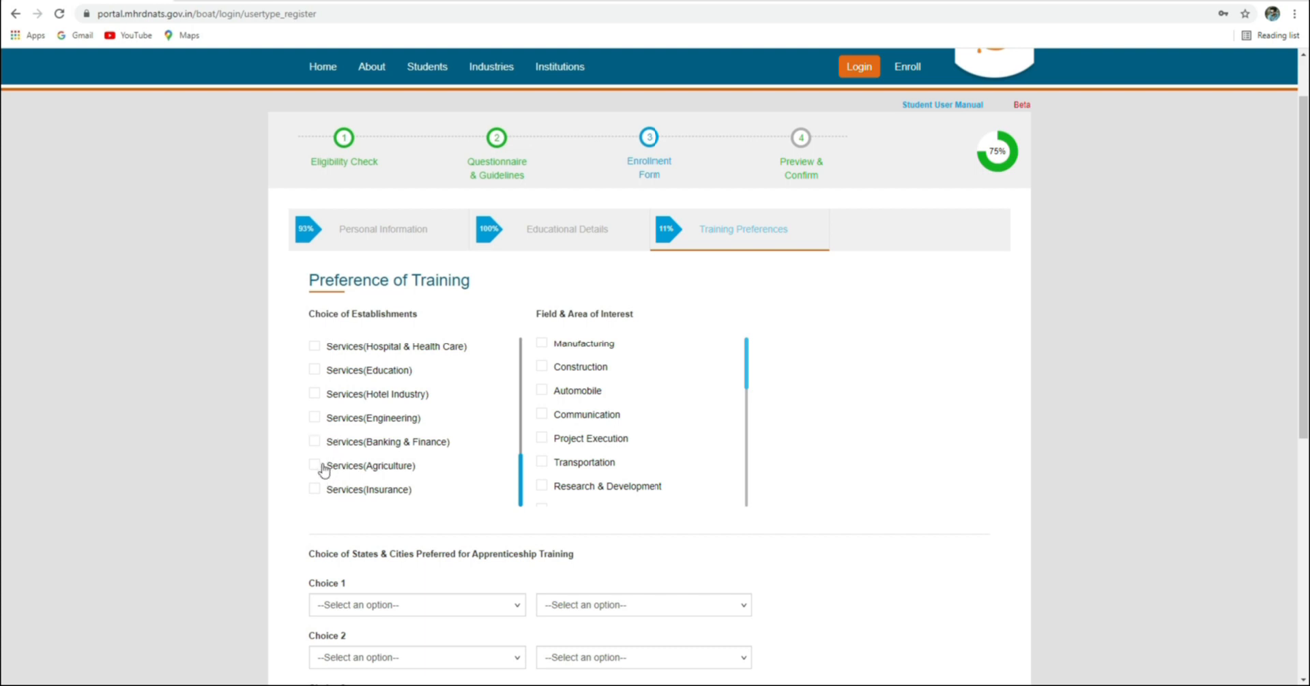
{"action": "scroll", "coordinate": [585, 410], "scroll_direction": "up", "scroll_amount": 1}
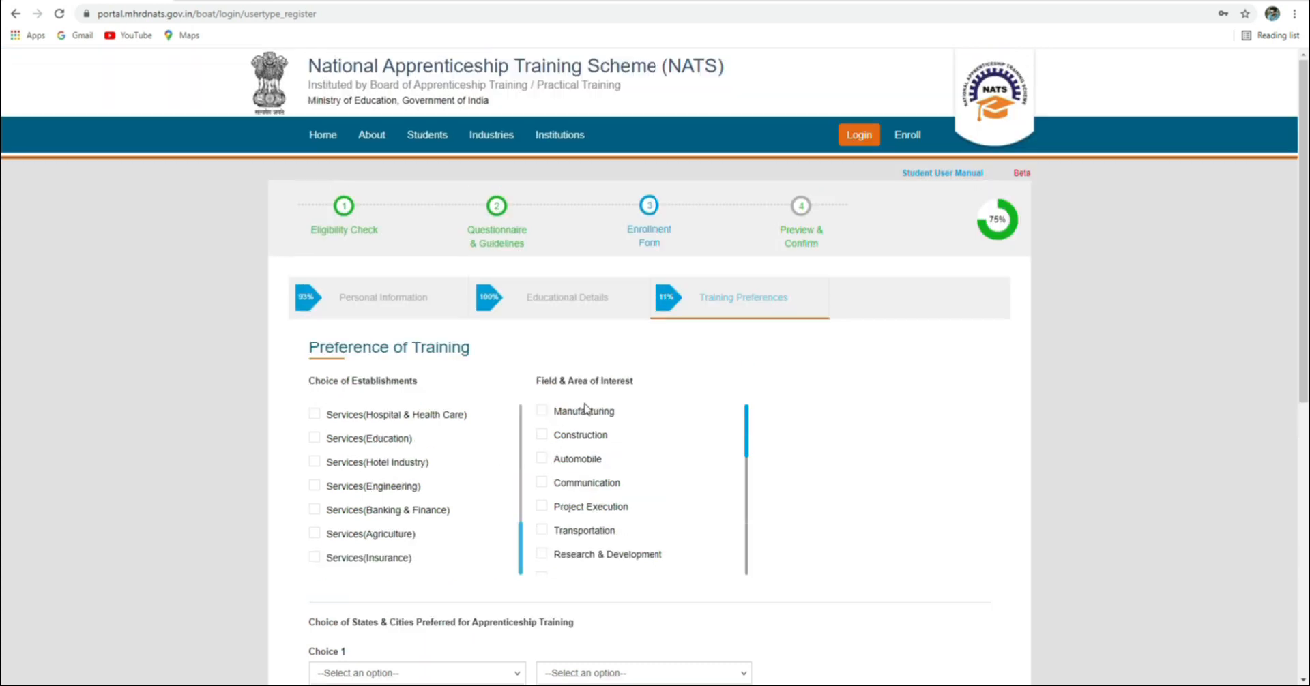
{"action": "scroll", "coordinate": [576, 416], "scroll_direction": "down", "scroll_amount": 3}
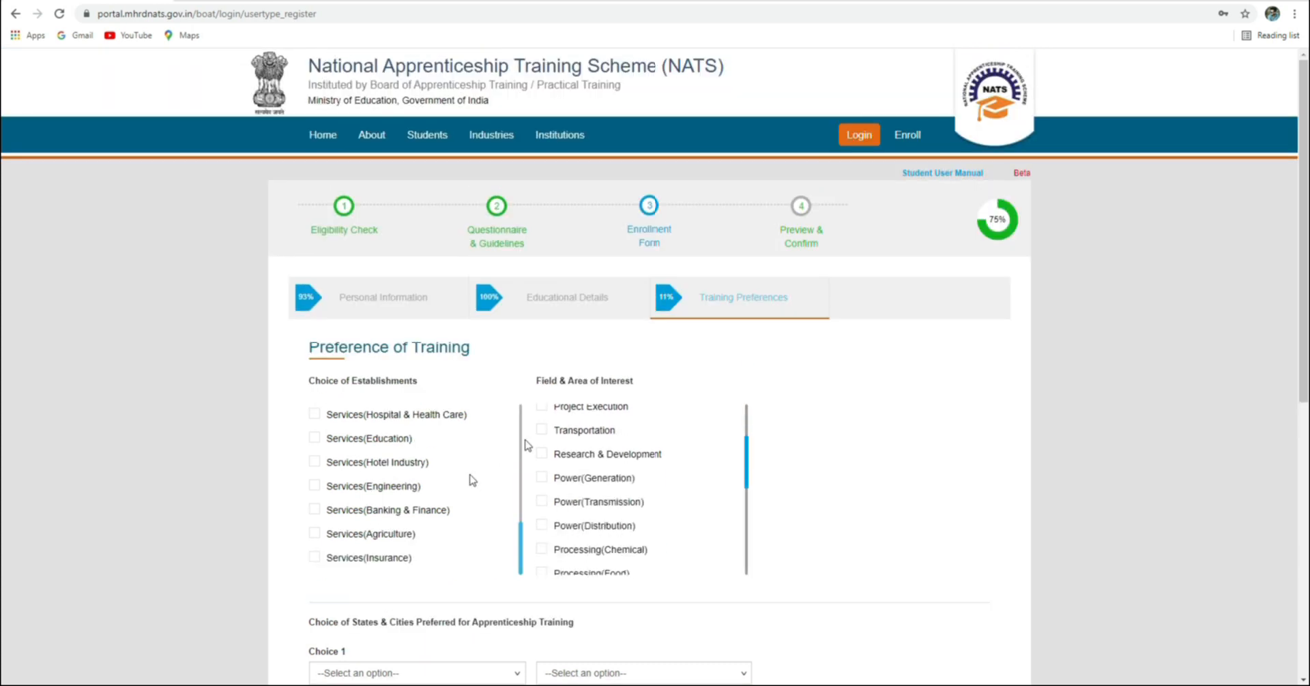
Tick Services(Agriculture) under Choice of Establishments
{"action": "left_click", "coordinate": [314, 535]}
{"action": "scroll", "coordinate": [600, 440], "scroll_direction": "up", "scroll_amount": 3}
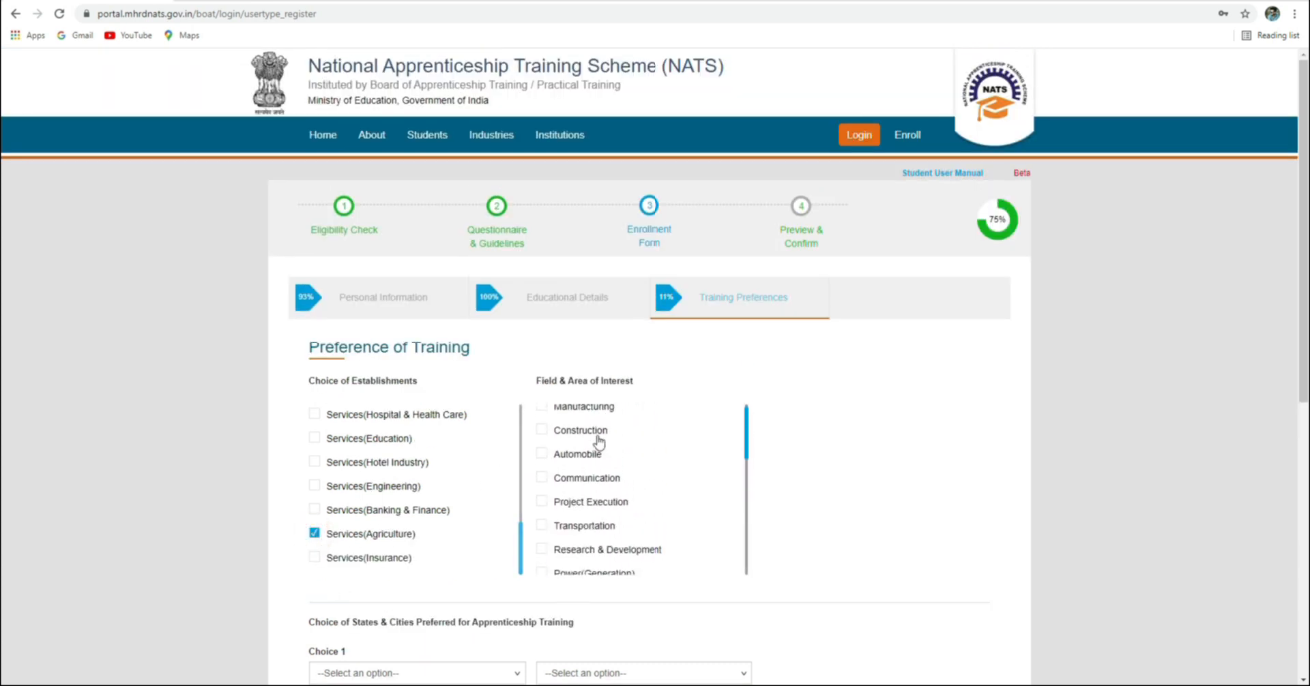
{"action": "scroll", "coordinate": [554, 424], "scroll_direction": "up", "scroll_amount": 1}
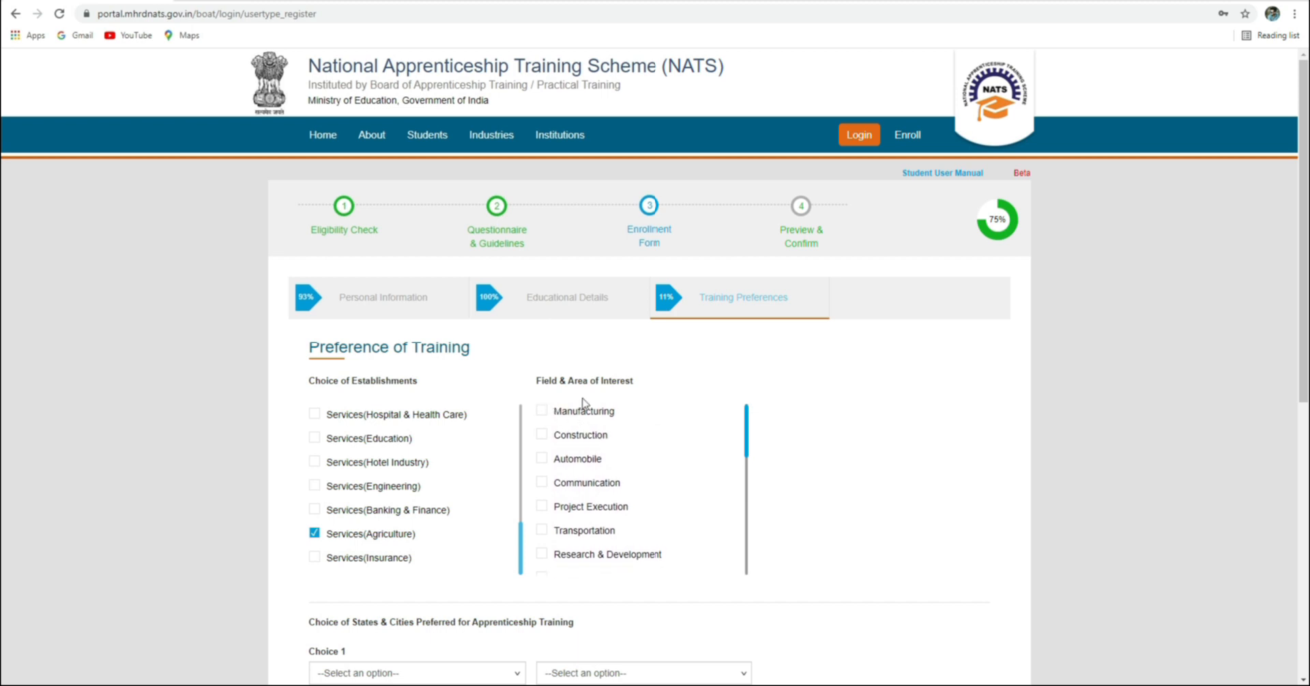
Tick Power(Transmission), Power(Generation) and Services(Agriculture) as fields of interest
{"action": "left_click", "coordinate": [541, 411]}
{"action": "left_click", "coordinate": [543, 483]}
{"action": "scroll", "coordinate": [559, 519], "scroll_direction": "down", "scroll_amount": 2}
{"action": "scroll", "coordinate": [556, 509], "scroll_direction": "up", "scroll_amount": 2}
{"action": "scroll", "coordinate": [556, 508], "scroll_direction": "down", "scroll_amount": 2}
{"action": "scroll", "coordinate": [558, 509], "scroll_direction": "down", "scroll_amount": 1}
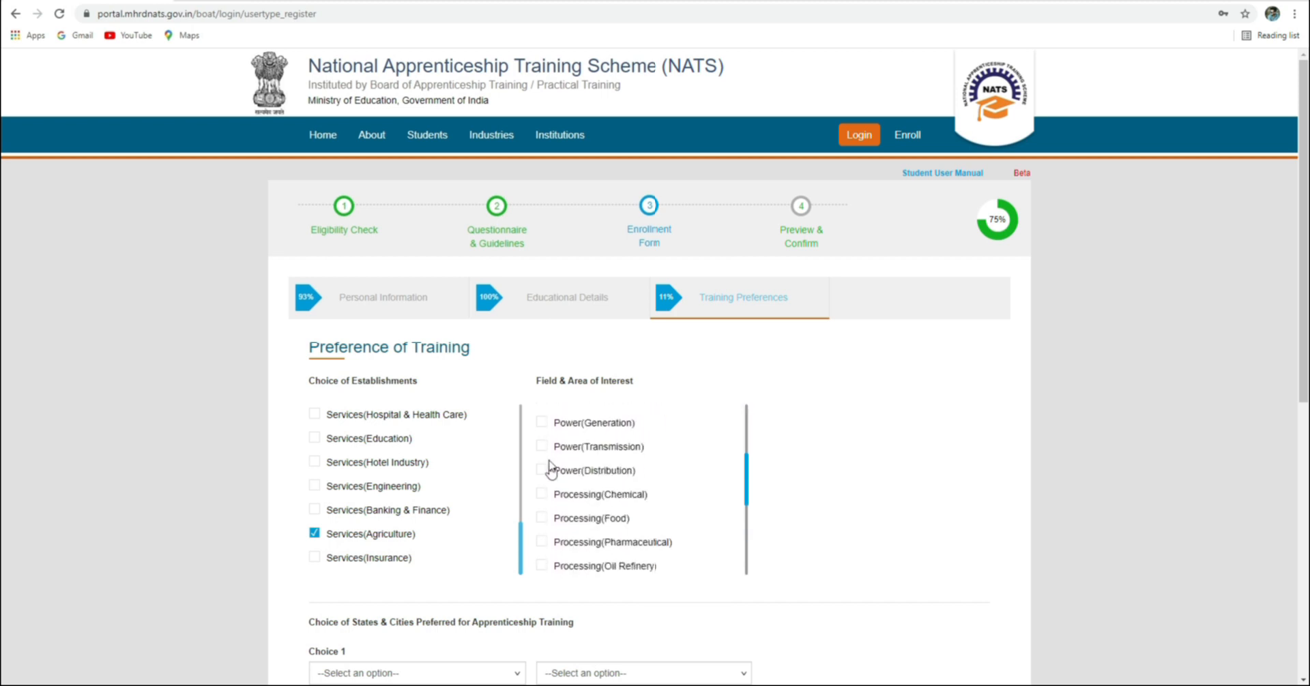
{"action": "left_click", "coordinate": [541, 447]}
{"action": "left_click", "coordinate": [542, 421]}
{"action": "scroll", "coordinate": [603, 503], "scroll_direction": "down", "scroll_amount": 3}
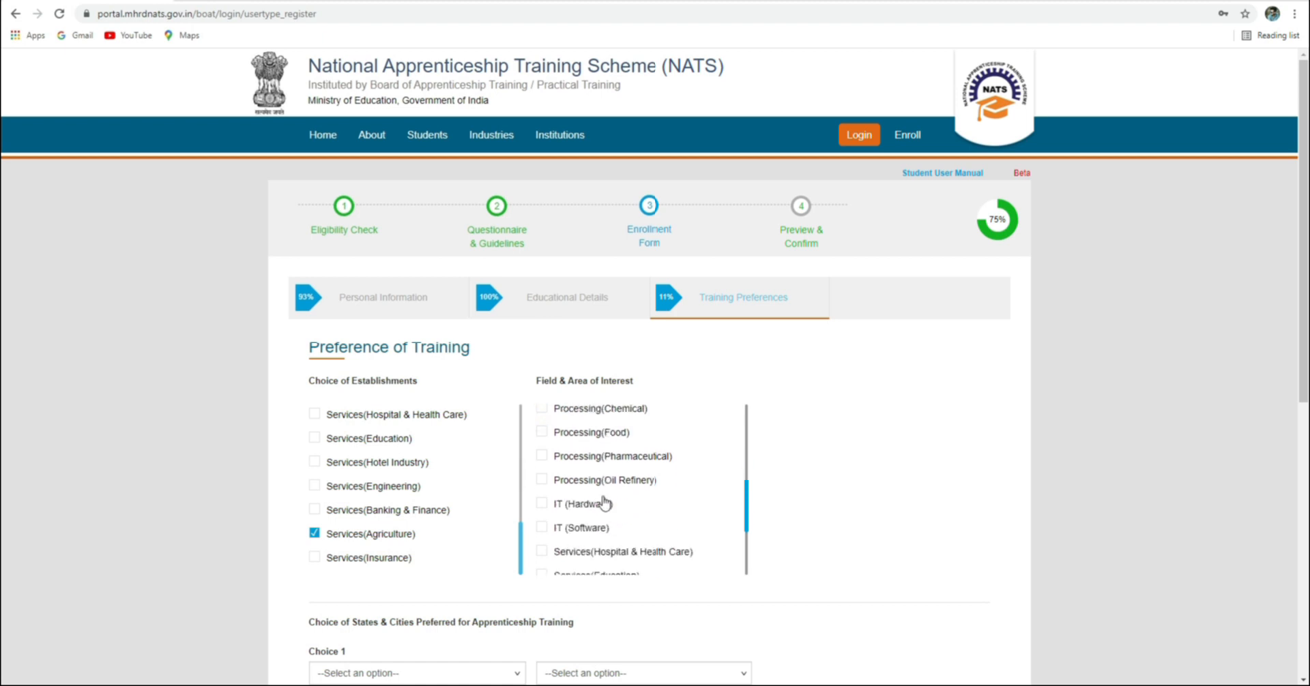
{"action": "scroll", "coordinate": [575, 472], "scroll_direction": "down", "scroll_amount": 3}
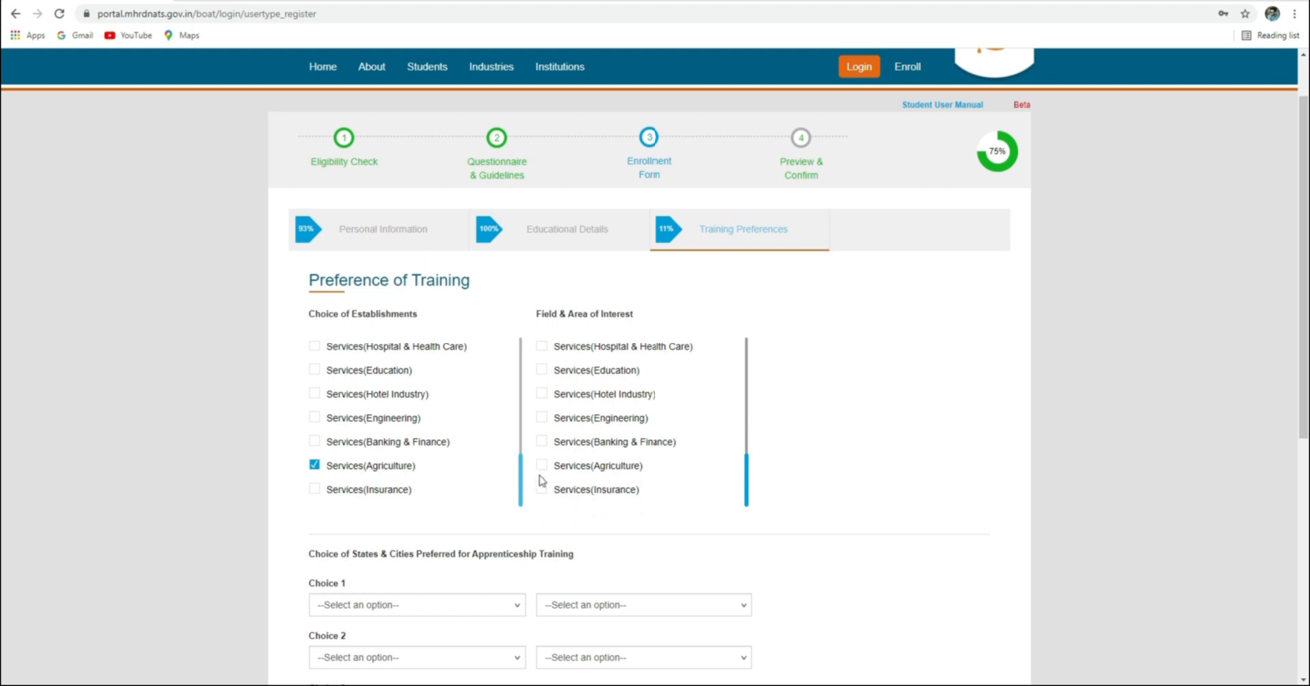
{"action": "left_click", "coordinate": [541, 466]}
{"action": "scroll", "coordinate": [438, 530], "scroll_direction": "down", "scroll_amount": 1}
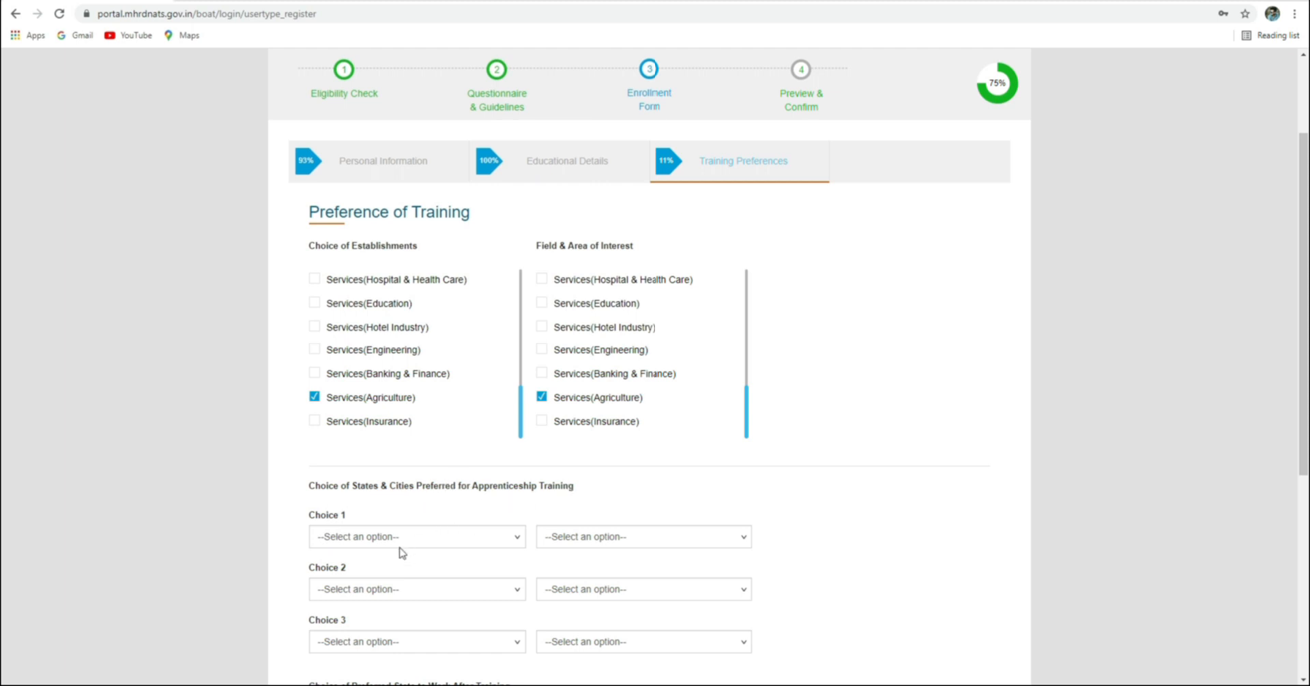
In Choice 1, pick state ODISHA and district KEONJHAR
{"action": "left_click", "coordinate": [364, 539]}
{"action": "left_click", "coordinate": [364, 539]}
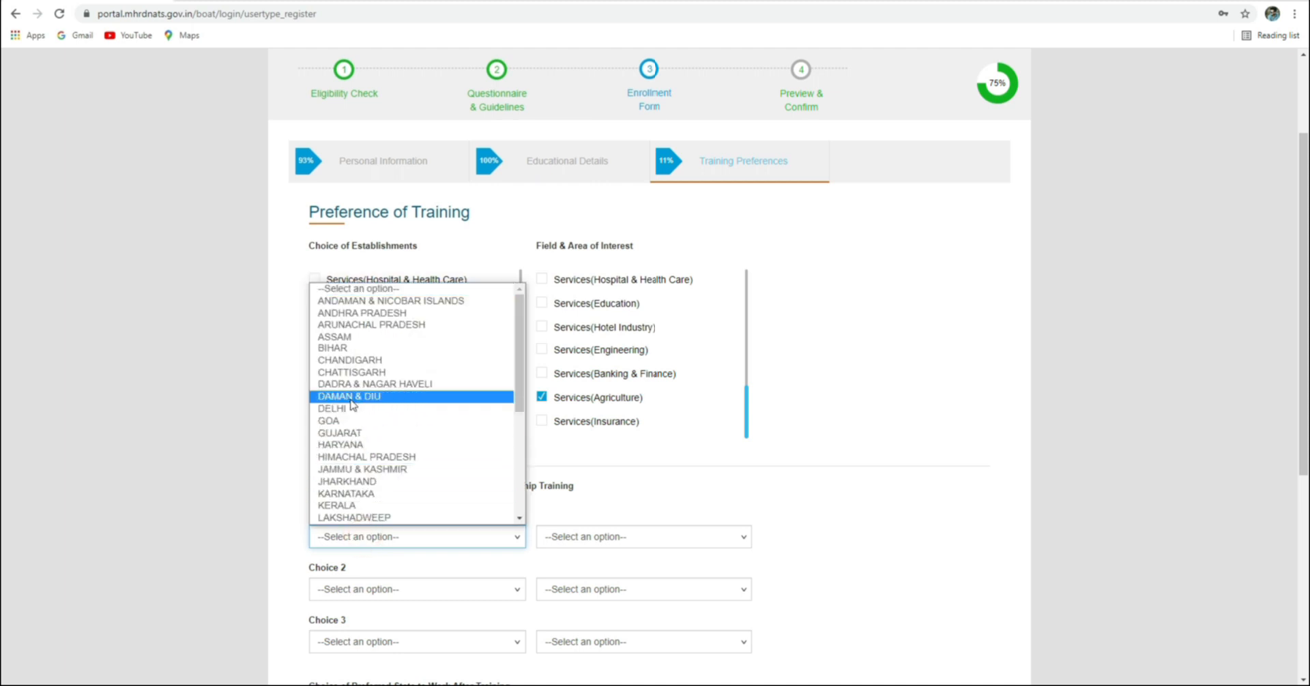
{"action": "scroll", "coordinate": [351, 409], "scroll_direction": "down", "scroll_amount": 2}
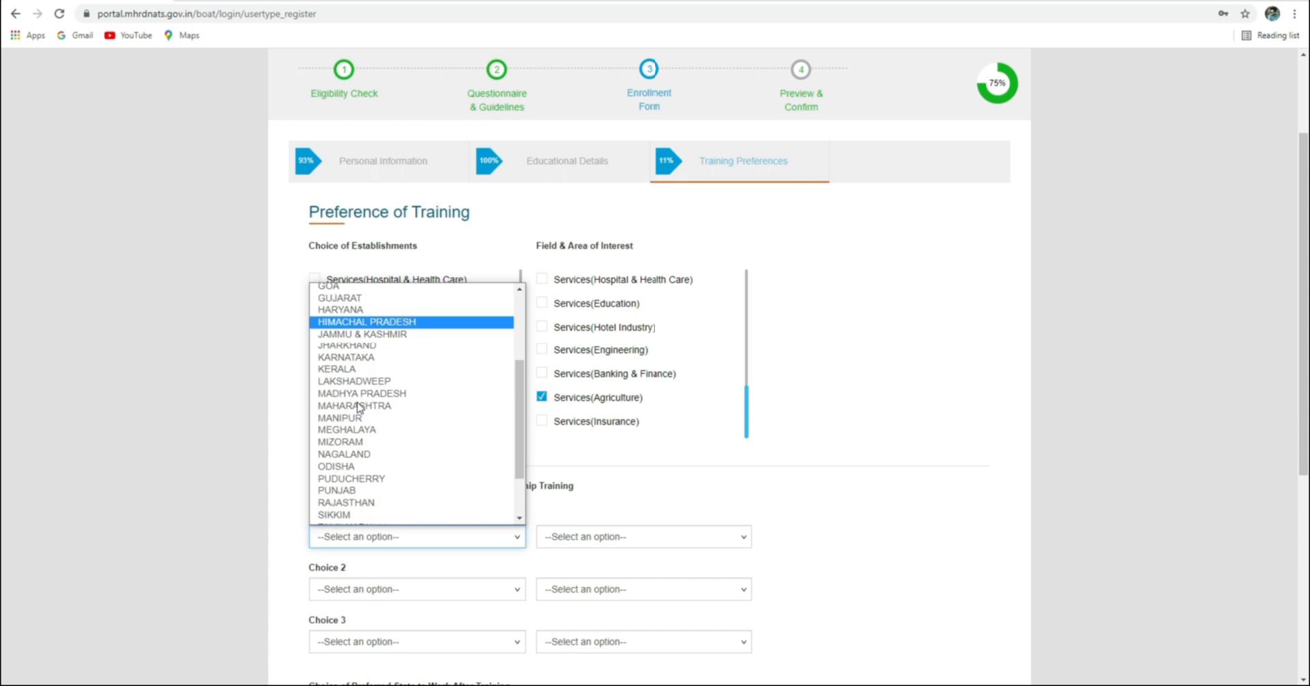
{"action": "left_click", "coordinate": [345, 466]}
{"action": "left_click", "coordinate": [592, 539]}
{"action": "scroll", "coordinate": [591, 519], "scroll_direction": "down", "scroll_amount": 1}
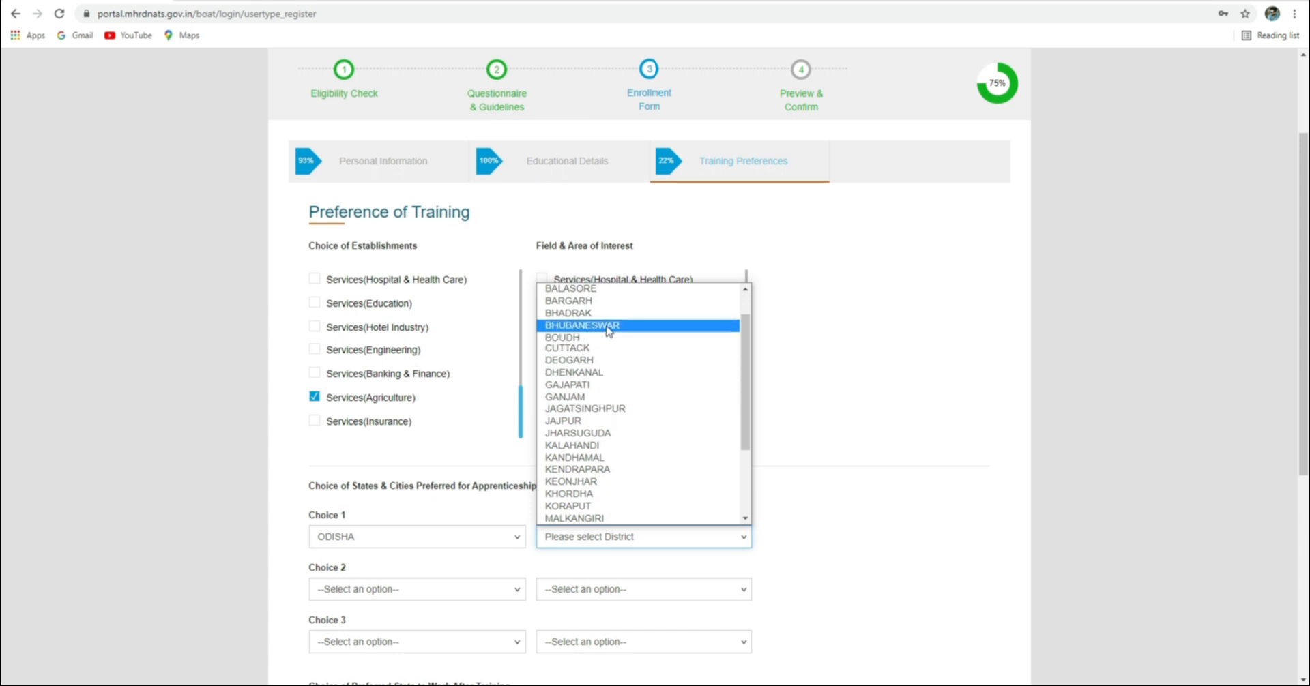
{"action": "left_click", "coordinate": [579, 483]}
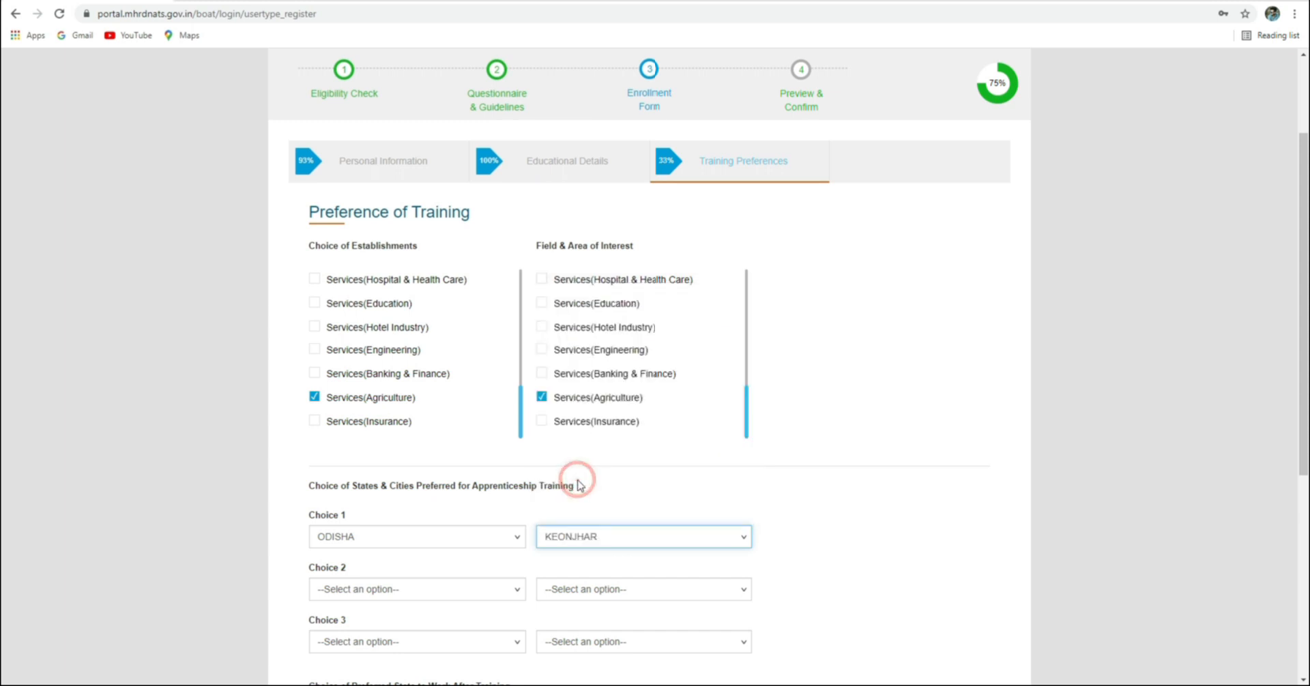
{"action": "left_click", "coordinate": [625, 546]}
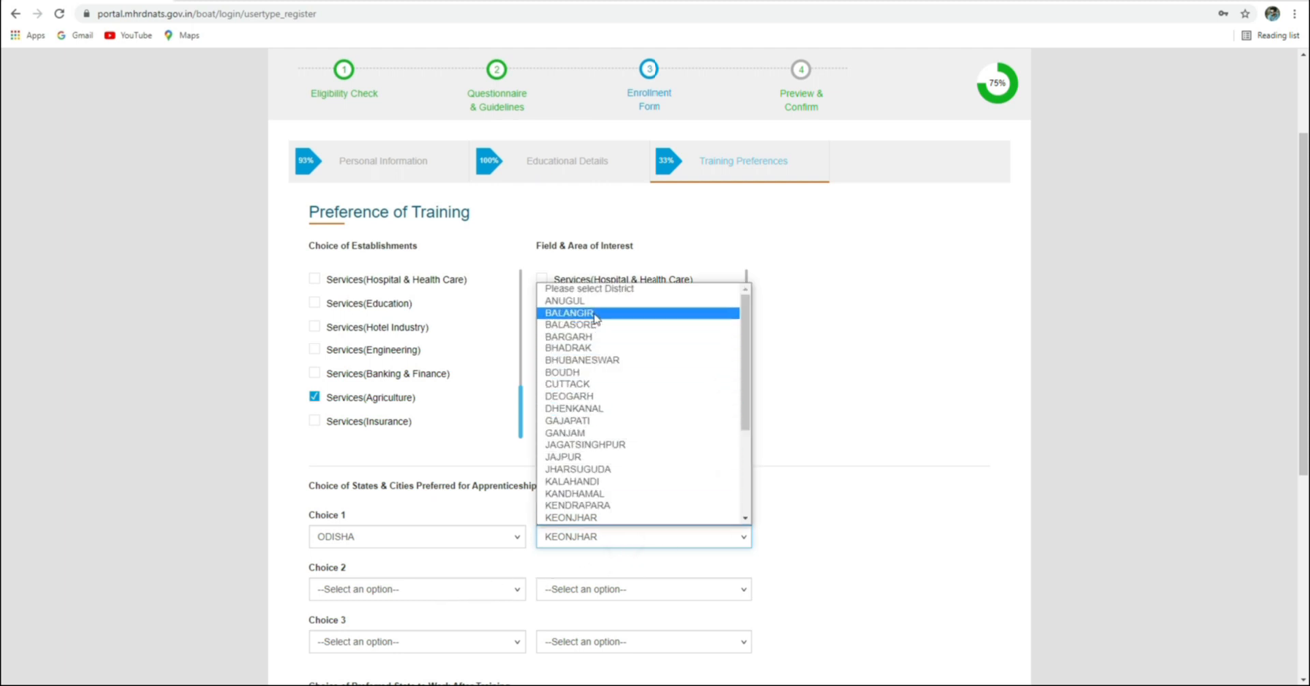
{"action": "scroll", "coordinate": [589, 488], "scroll_direction": "down", "scroll_amount": 2}
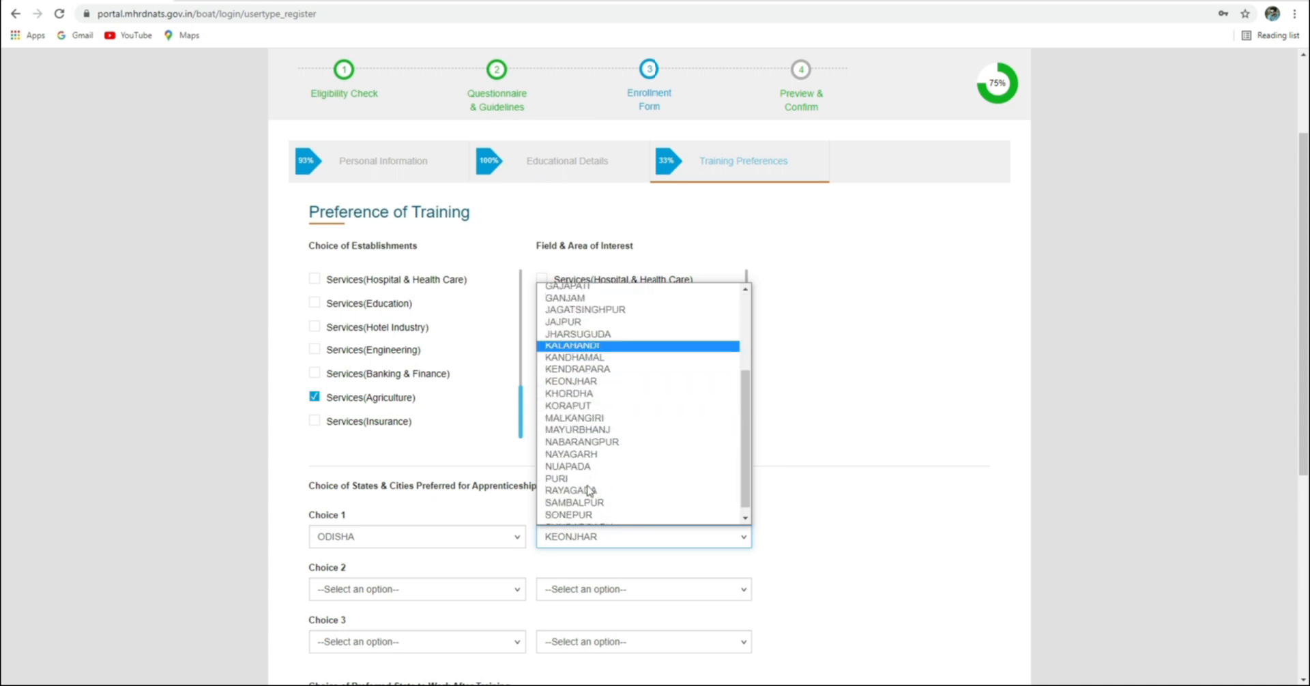
{"action": "scroll", "coordinate": [590, 490], "scroll_direction": "up", "scroll_amount": 3}
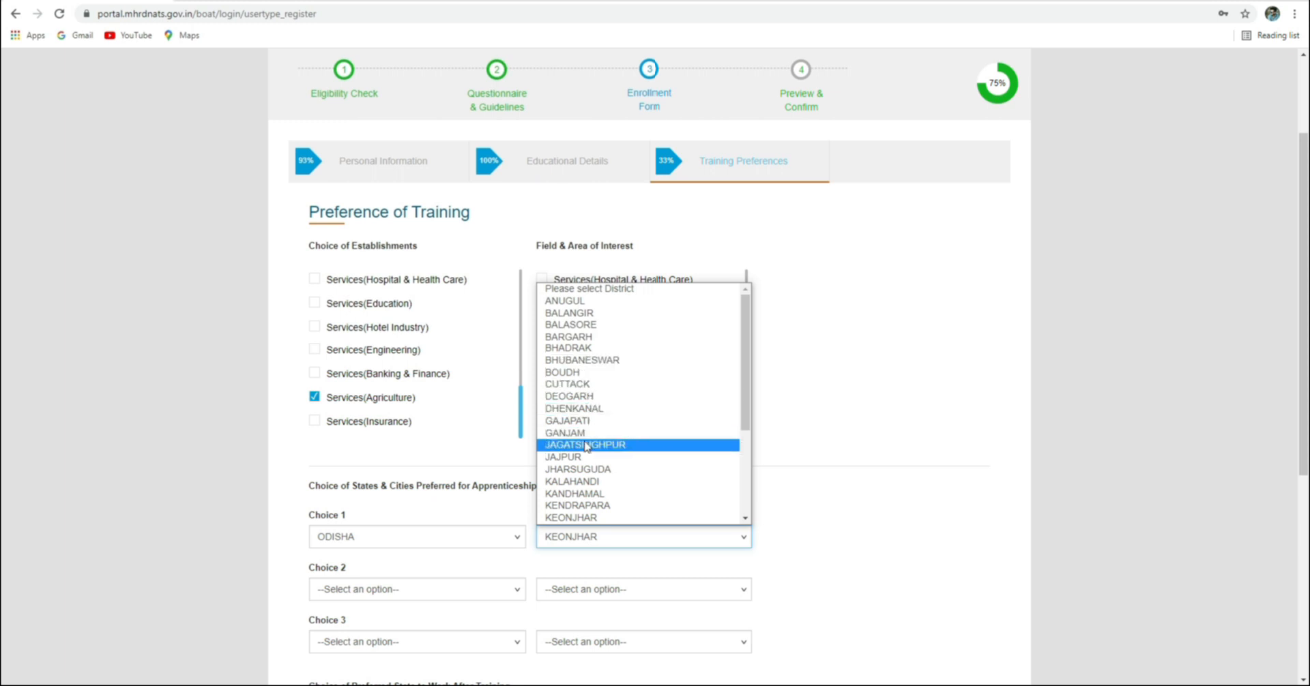
{"action": "left_click", "coordinate": [579, 518]}
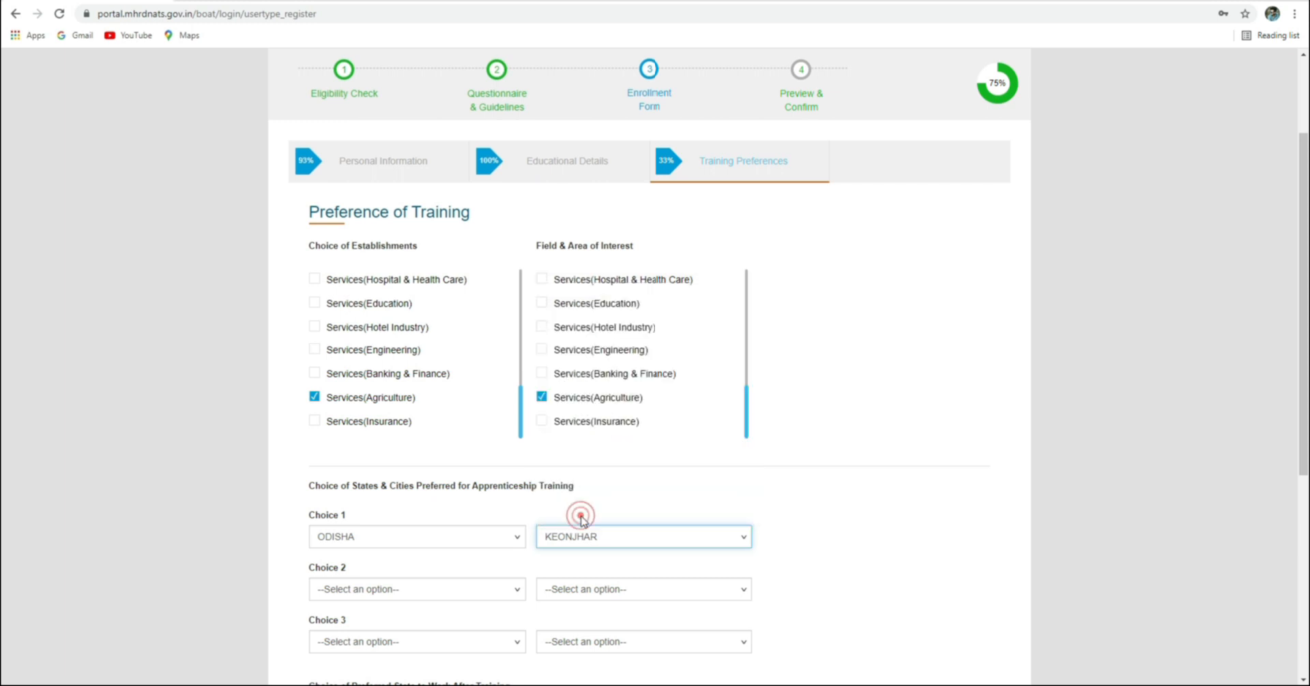
Set the second preferred training location to ODISHA, district JAJPUR
{"action": "left_click", "coordinate": [440, 593]}
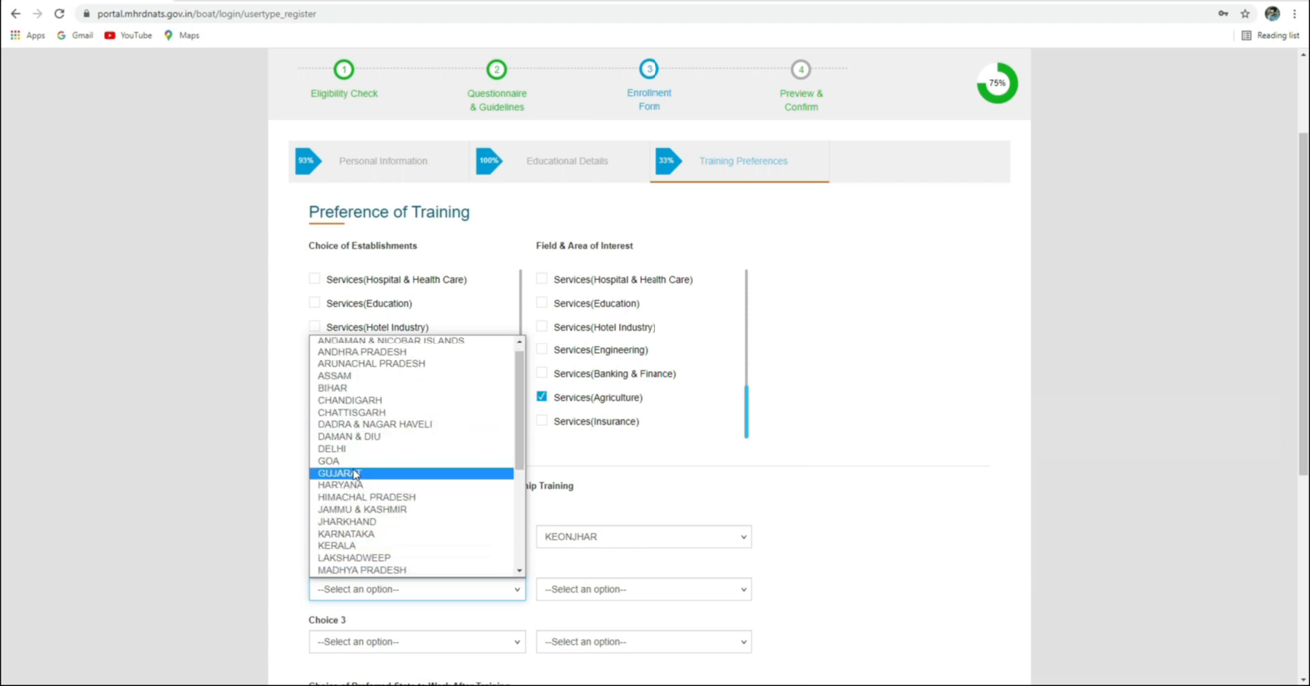
{"action": "scroll", "coordinate": [354, 539], "scroll_direction": "down", "scroll_amount": 2}
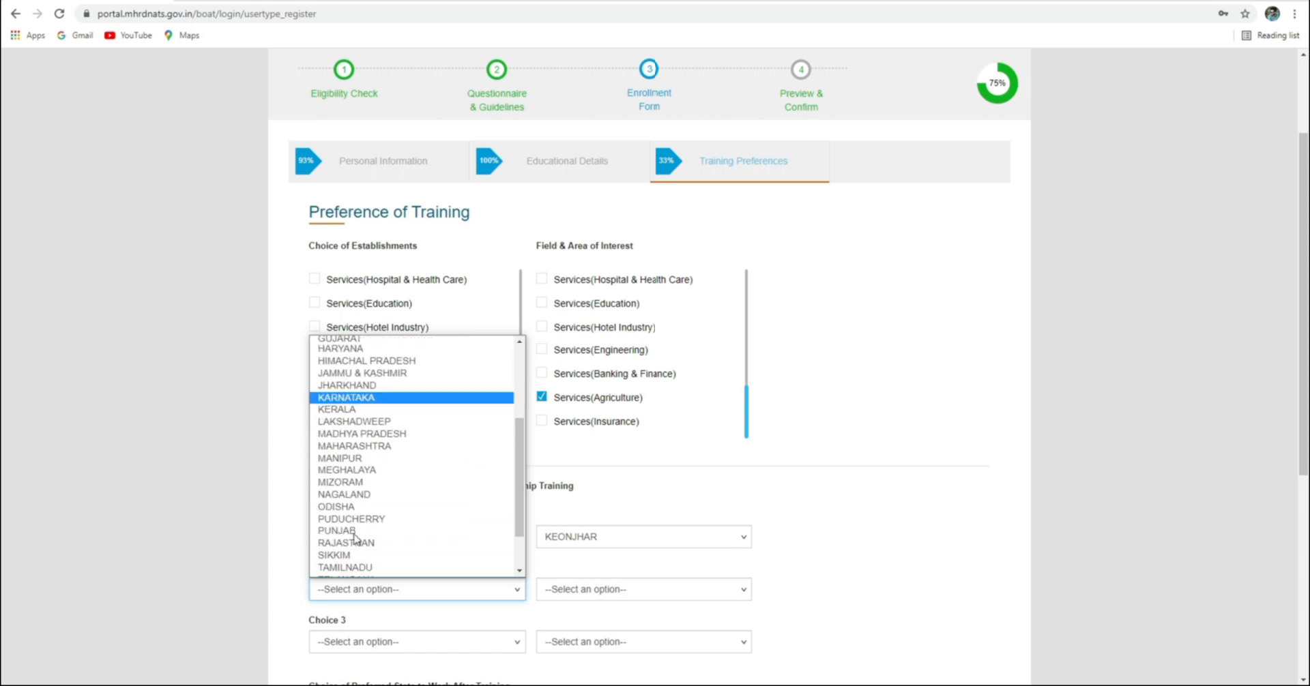
{"action": "left_click", "coordinate": [341, 507]}
{"action": "left_click", "coordinate": [585, 590]}
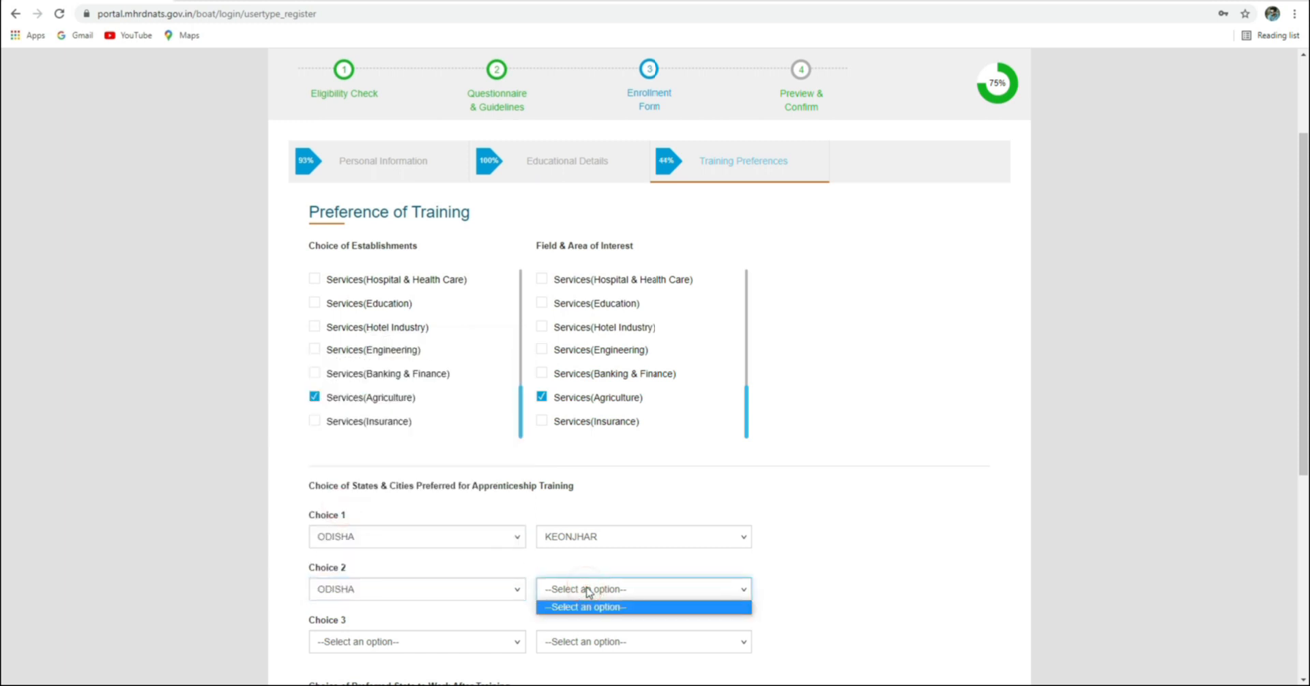
{"action": "left_click", "coordinate": [587, 591]}
{"action": "left_click", "coordinate": [587, 591]}
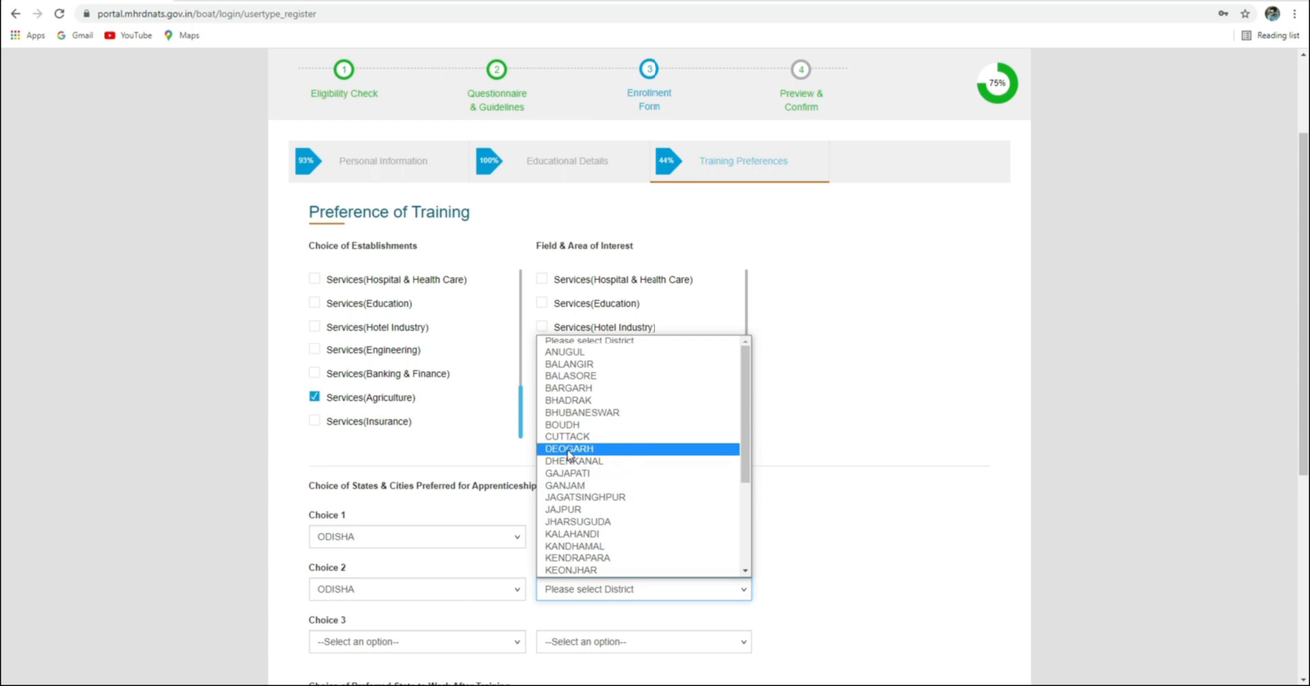
{"action": "left_click", "coordinate": [568, 511]}
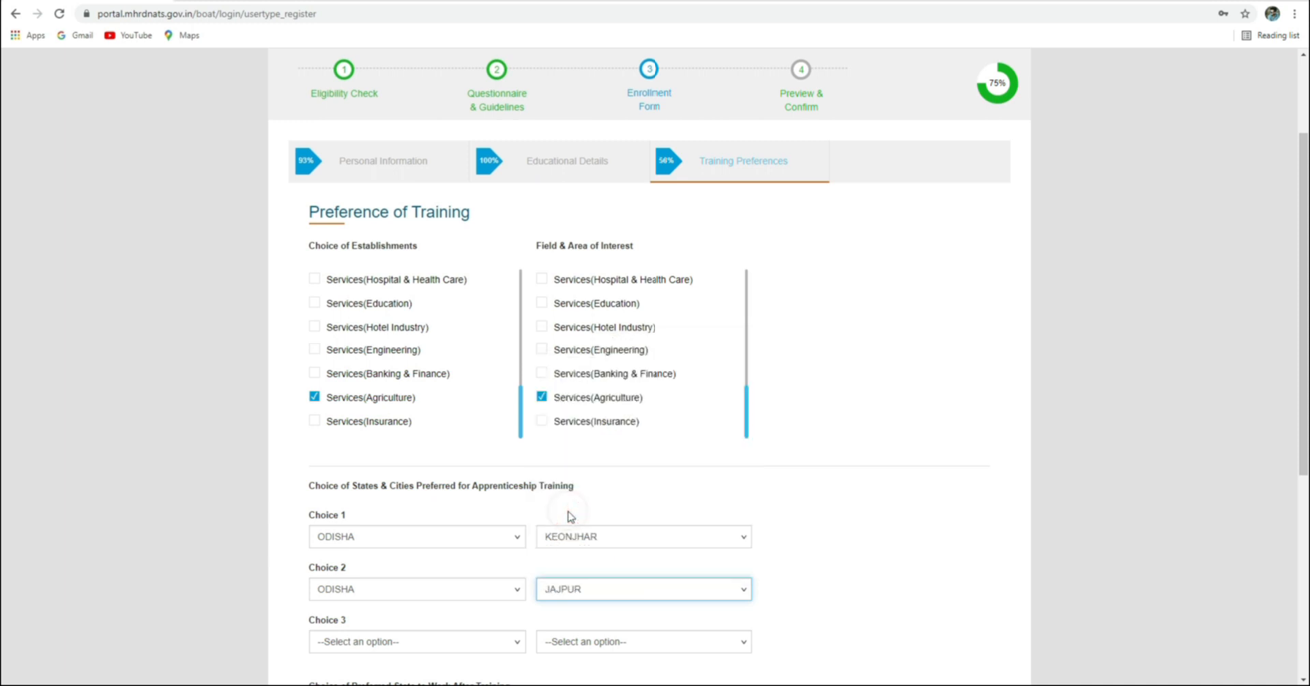
{"action": "scroll", "coordinate": [571, 543], "scroll_direction": "down", "scroll_amount": 1}
Set the third preferred training location to ODISHA, district ANUGUL
{"action": "left_click", "coordinate": [447, 575]}
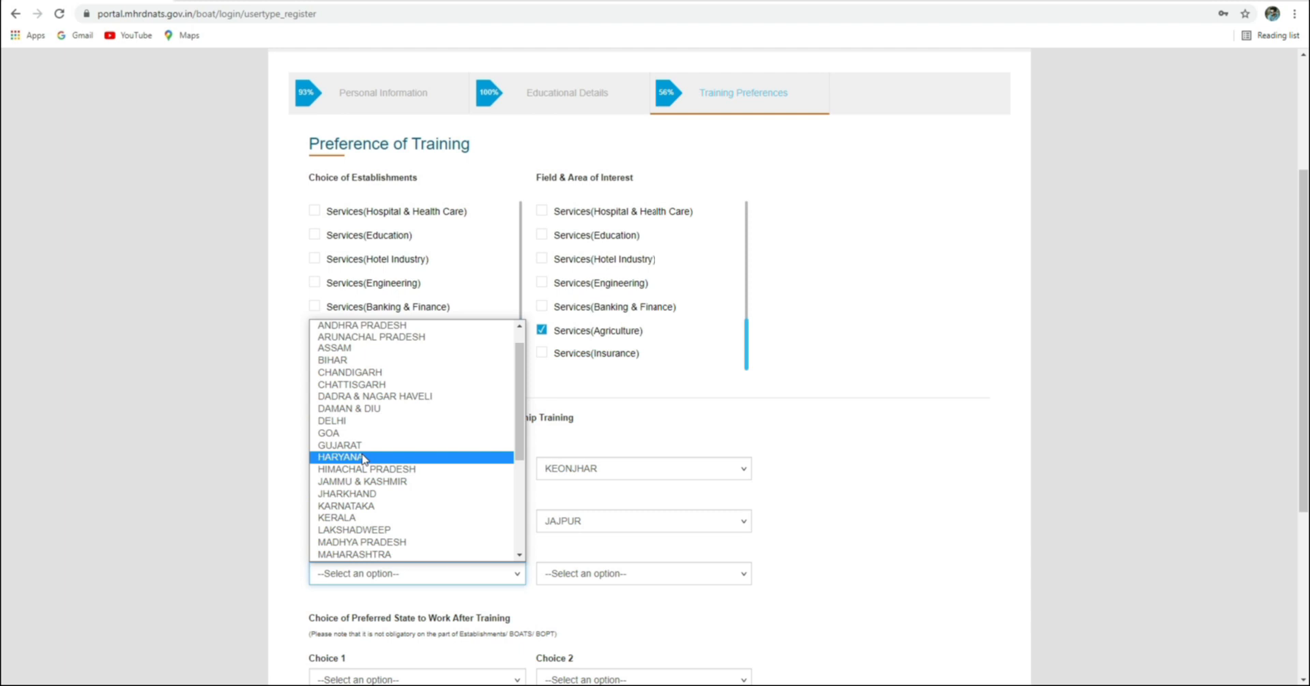
{"action": "scroll", "coordinate": [365, 496], "scroll_direction": "down", "scroll_amount": 2}
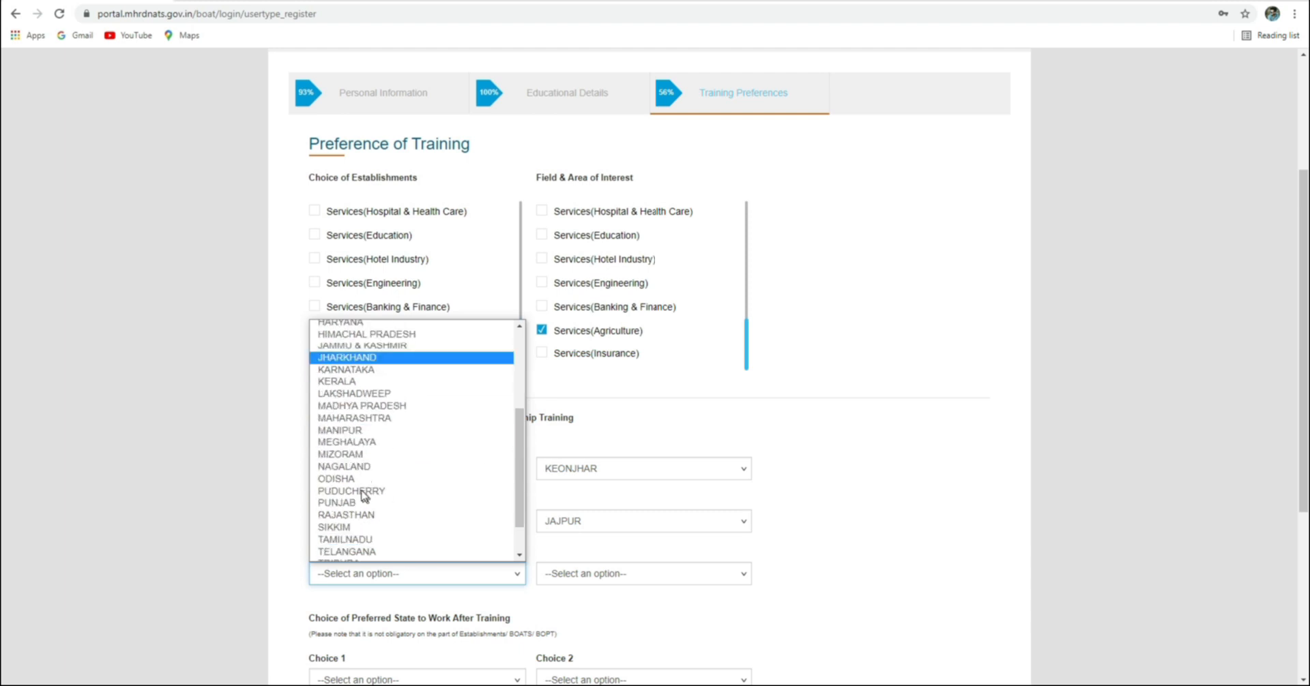
{"action": "left_click", "coordinate": [351, 476]}
{"action": "left_click", "coordinate": [615, 574]}
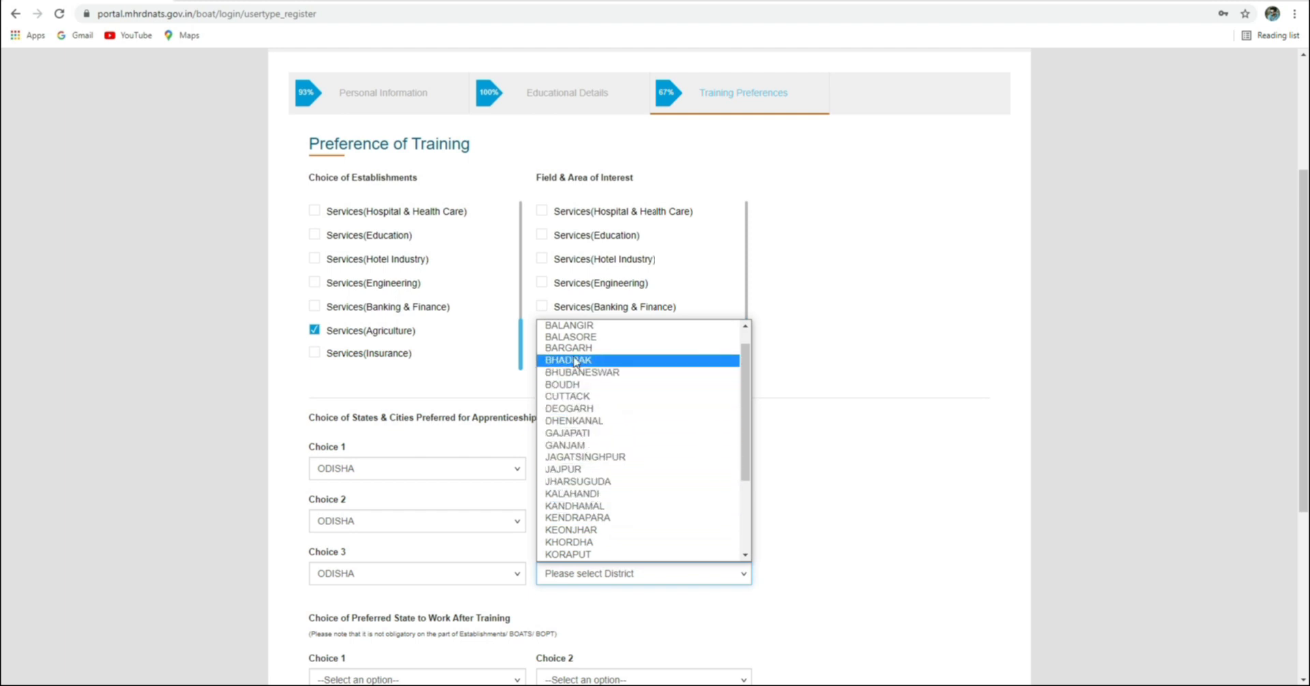
{"action": "scroll", "coordinate": [585, 410], "scroll_direction": "up", "scroll_amount": 1}
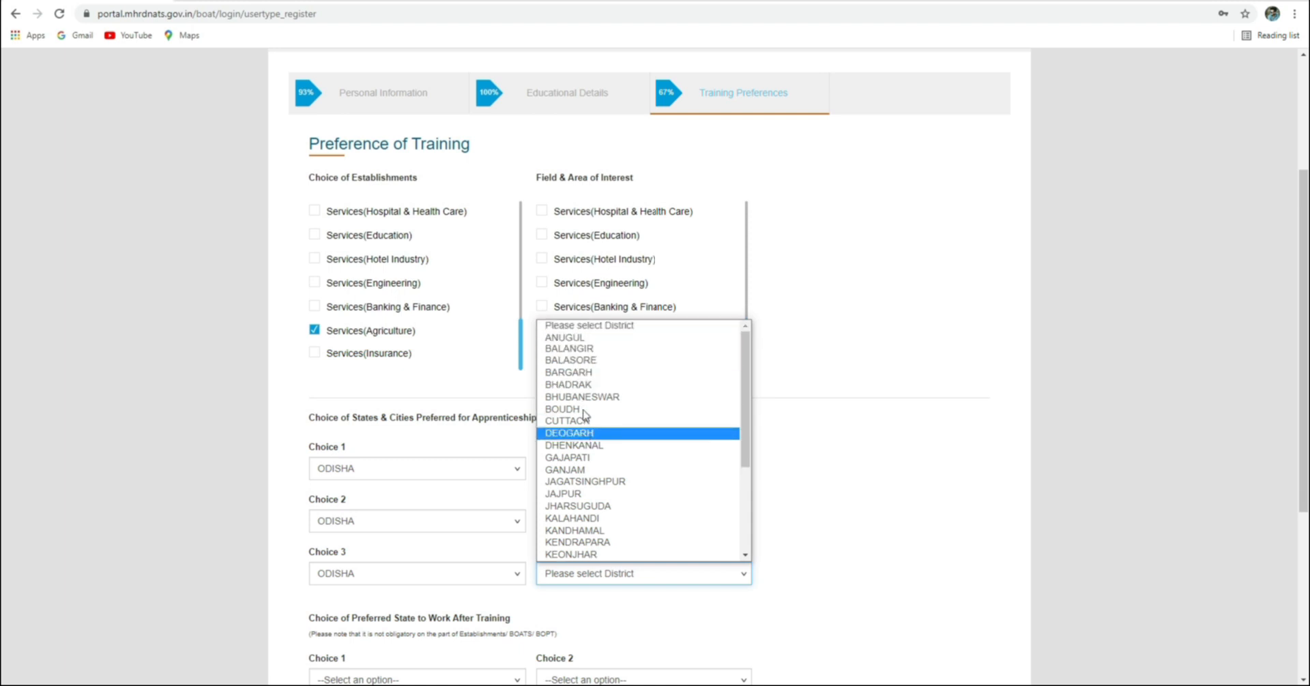
{"action": "left_click", "coordinate": [580, 338]}
{"action": "left_click", "coordinate": [814, 519]}
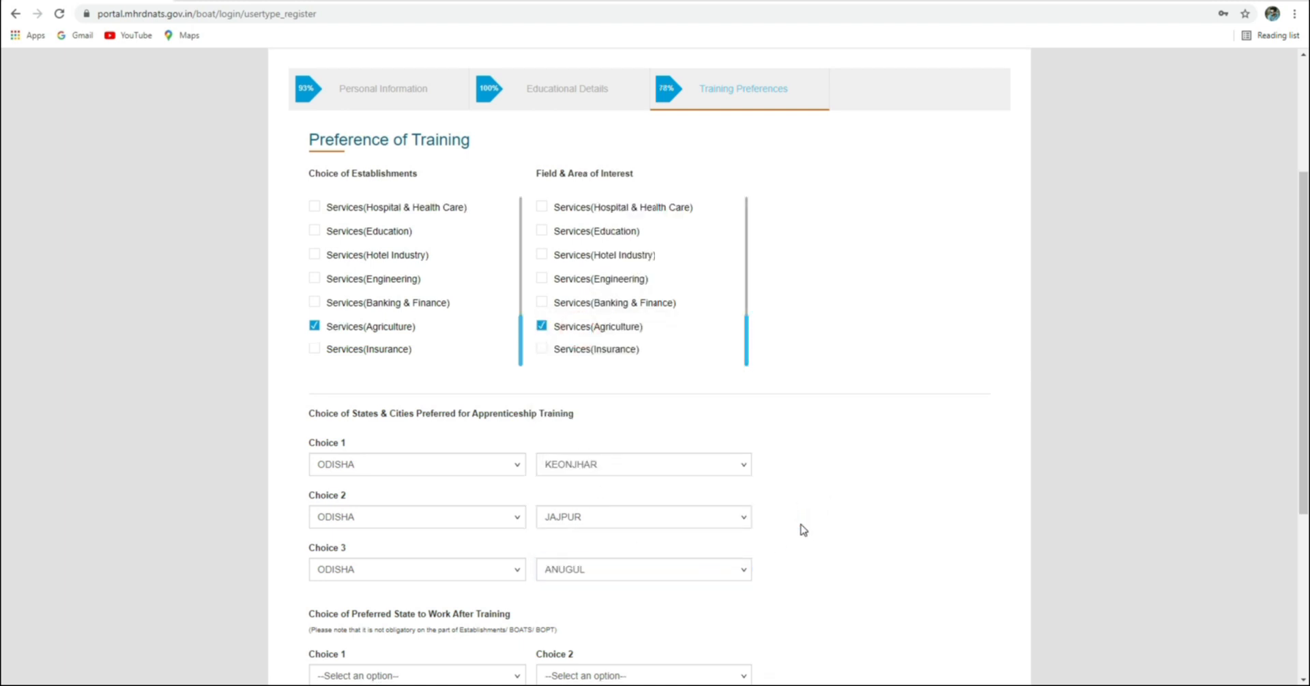
{"action": "scroll", "coordinate": [804, 530], "scroll_direction": "down", "scroll_amount": 1}
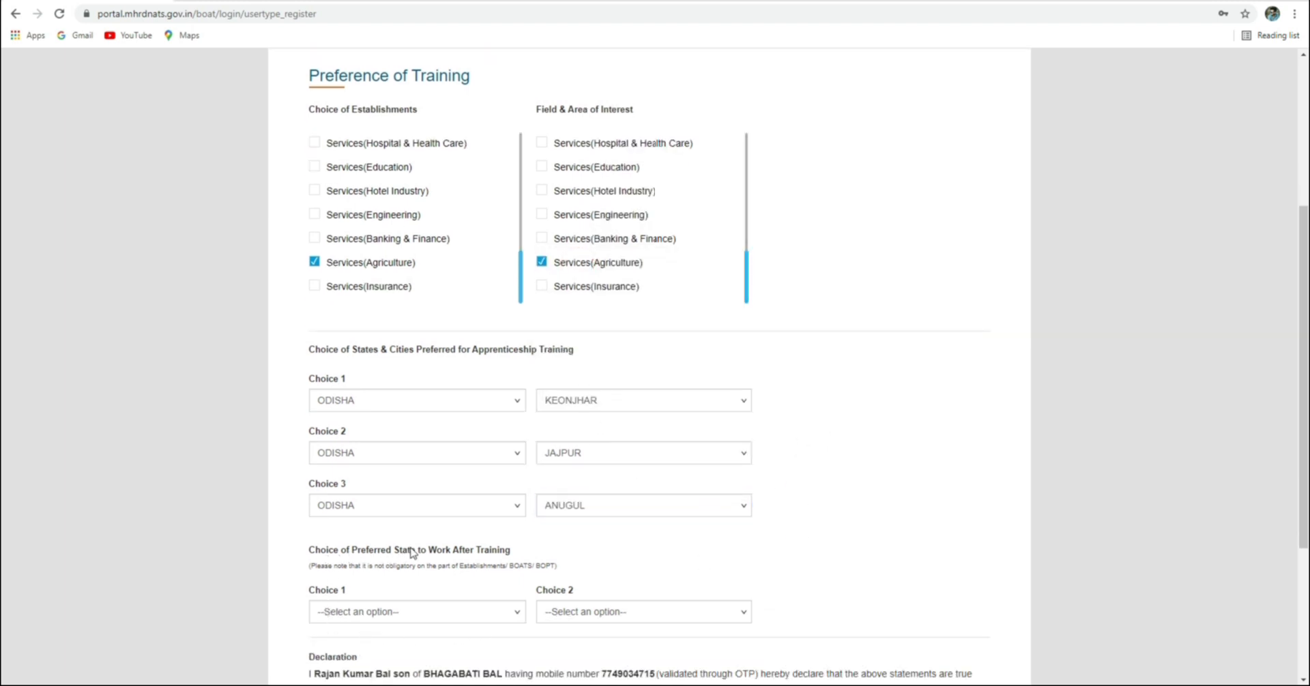
{"action": "scroll", "coordinate": [513, 553], "scroll_direction": "down", "scroll_amount": 2}
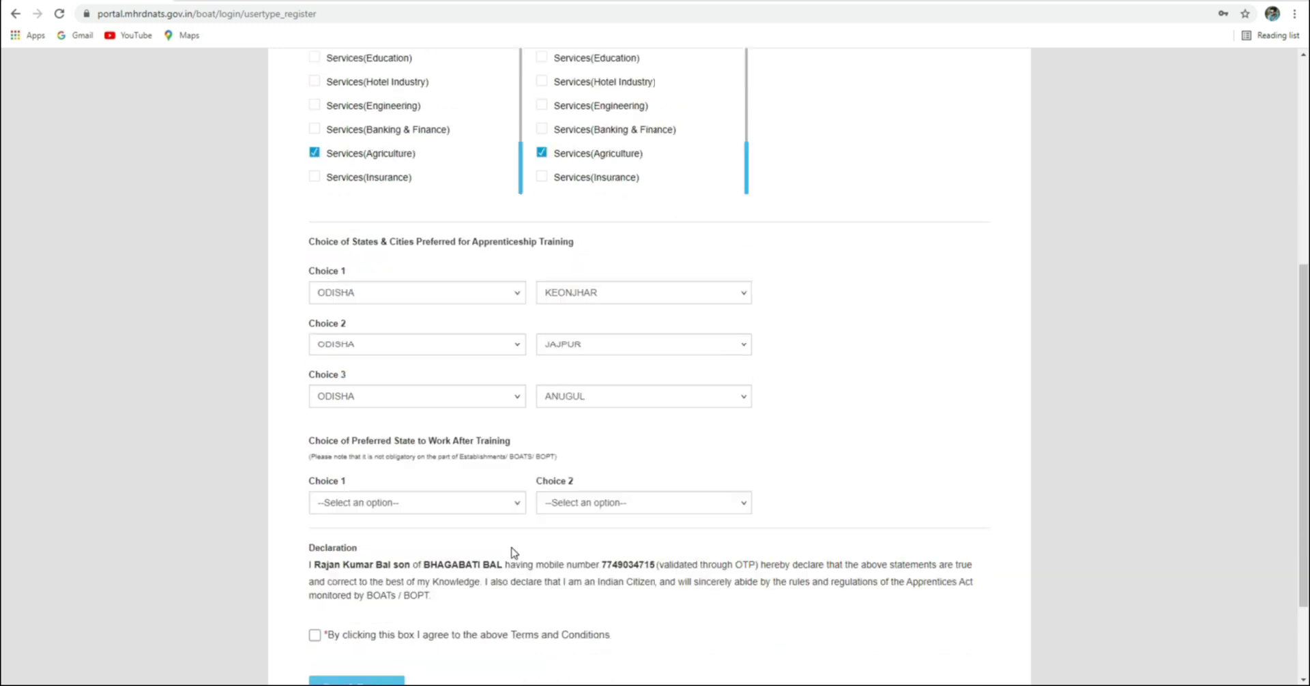
Choose ODISHA and TELANGANA as the preferred states to work after training
{"action": "left_click", "coordinate": [444, 475]}
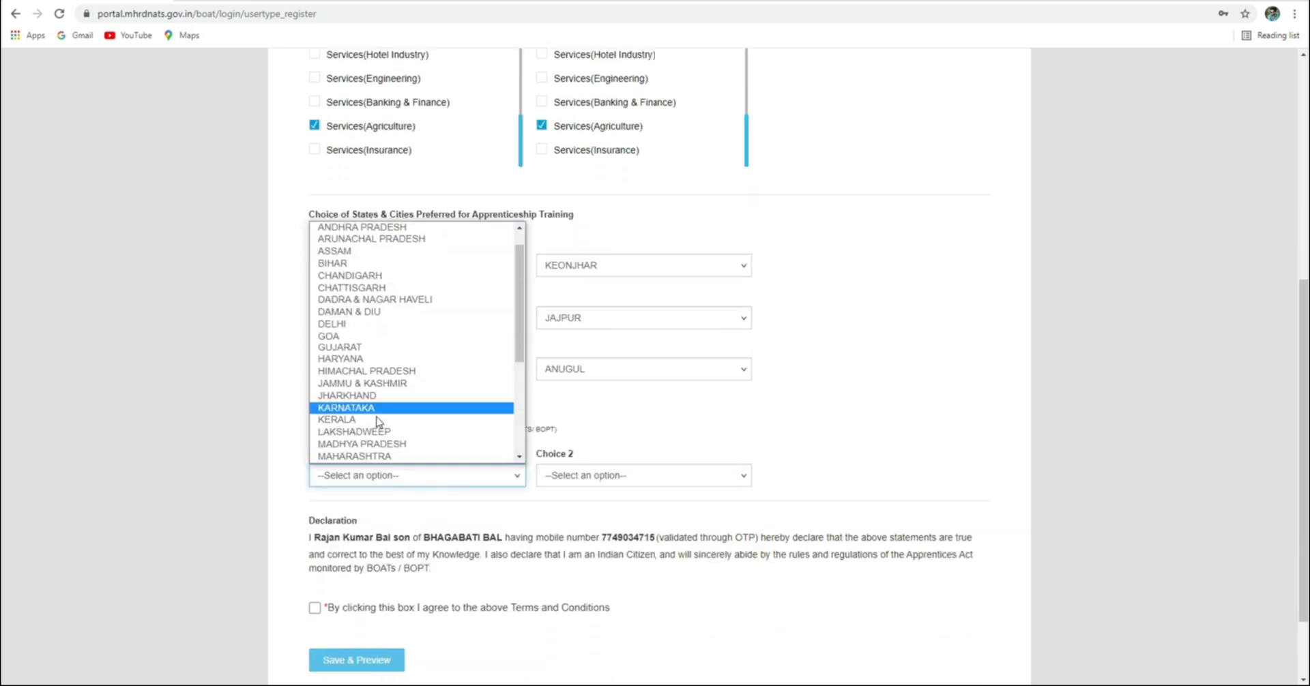
{"action": "scroll", "coordinate": [373, 420], "scroll_direction": "down", "scroll_amount": 5}
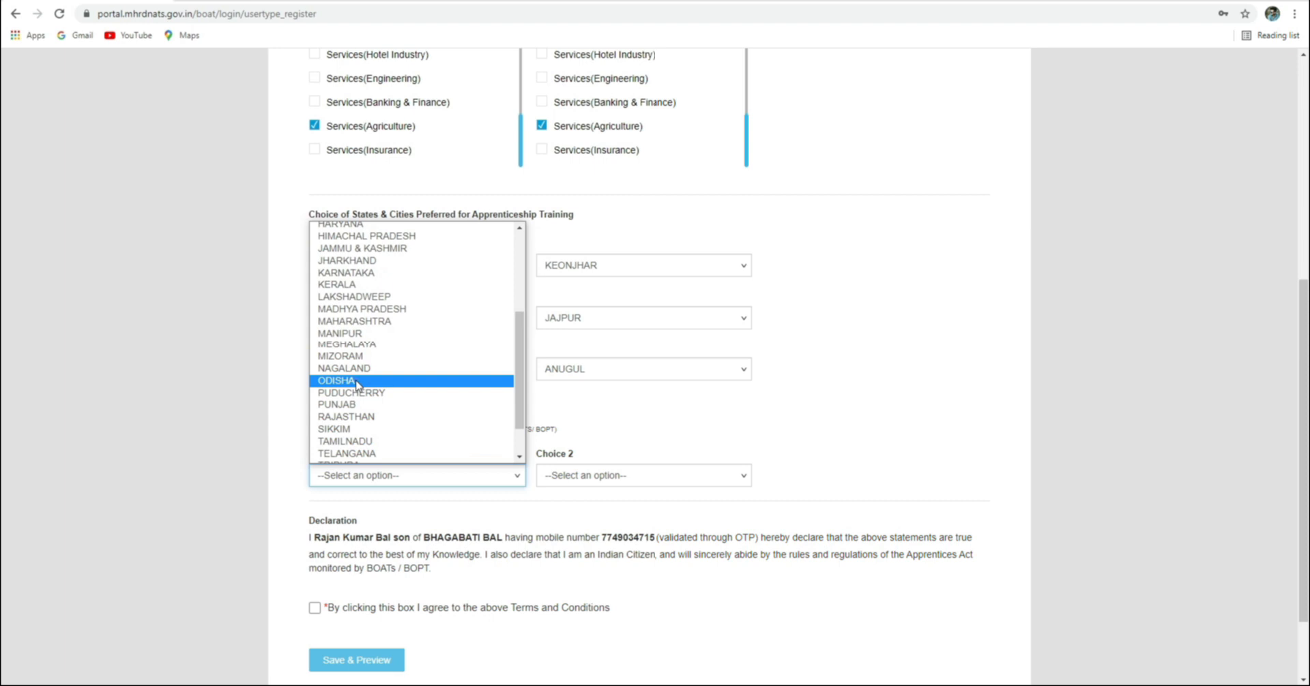
{"action": "left_click", "coordinate": [355, 380]}
{"action": "left_click", "coordinate": [609, 475]}
{"action": "scroll", "coordinate": [581, 429], "scroll_direction": "down", "scroll_amount": 1}
{"action": "scroll", "coordinate": [580, 428], "scroll_direction": "down", "scroll_amount": 5}
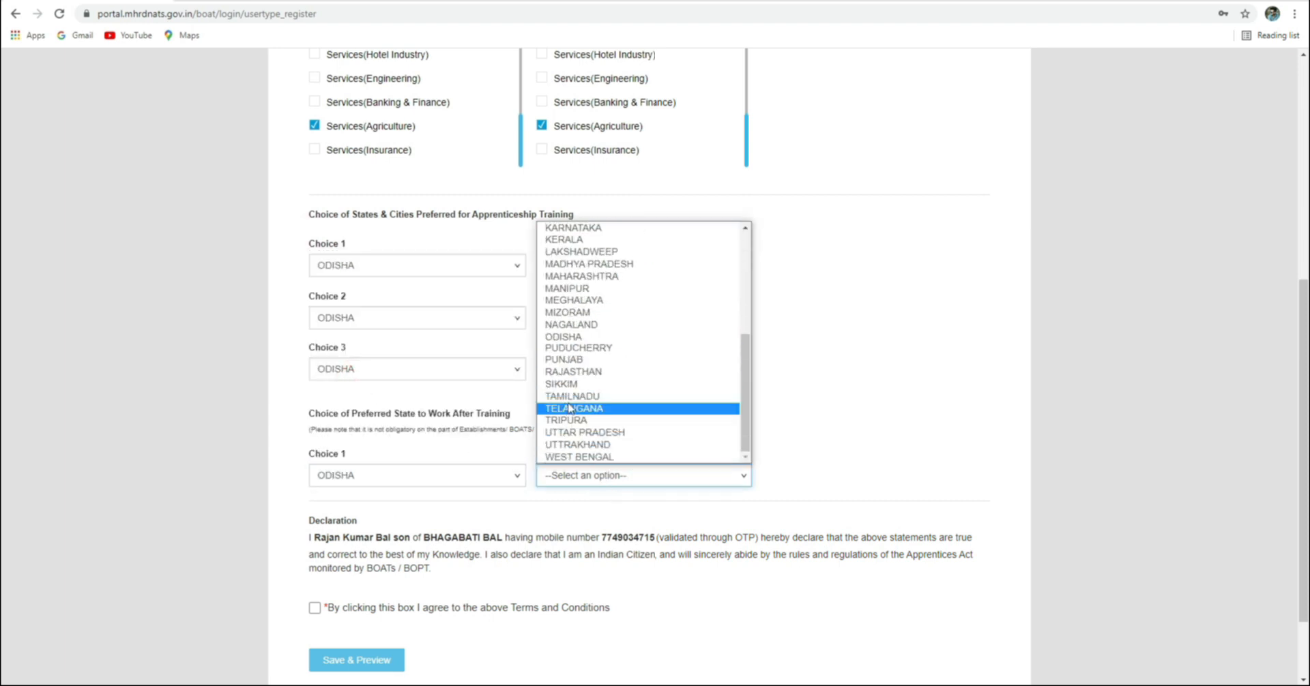
{"action": "left_click", "coordinate": [570, 408]}
Accept the declaration's Terms and Conditions
{"action": "scroll", "coordinate": [442, 506], "scroll_direction": "down", "scroll_amount": 1}
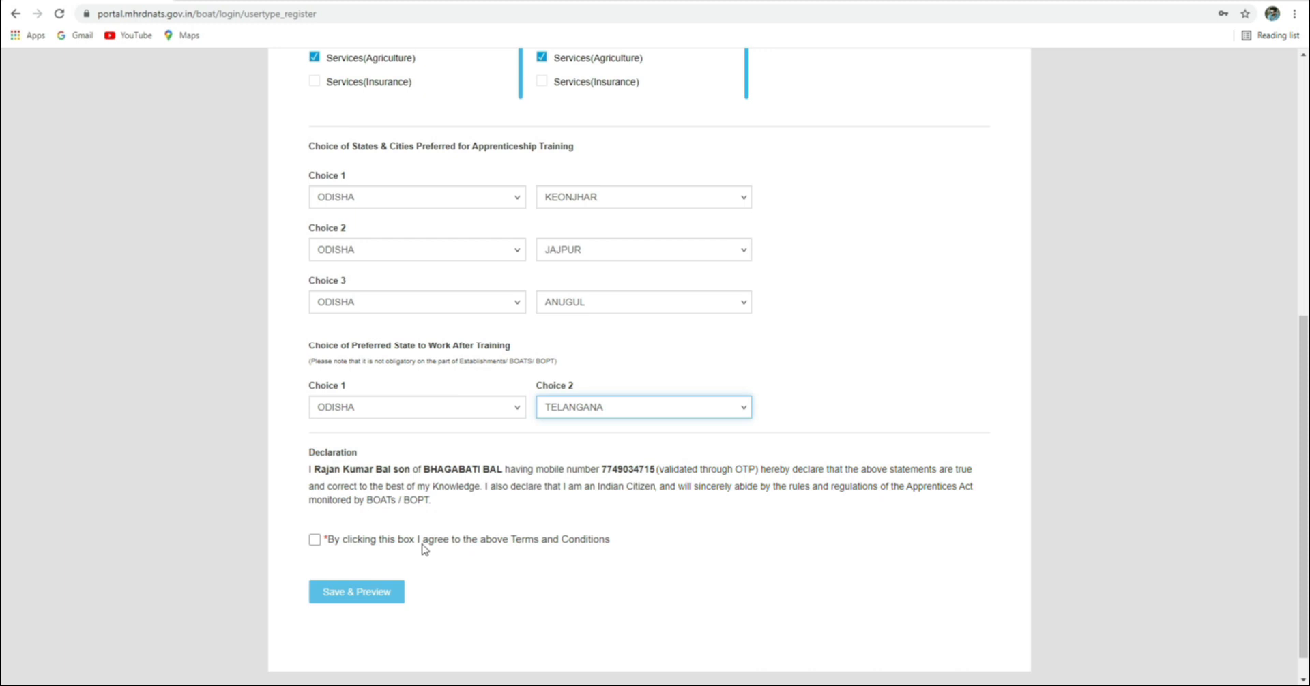
{"action": "left_click", "coordinate": [316, 539]}
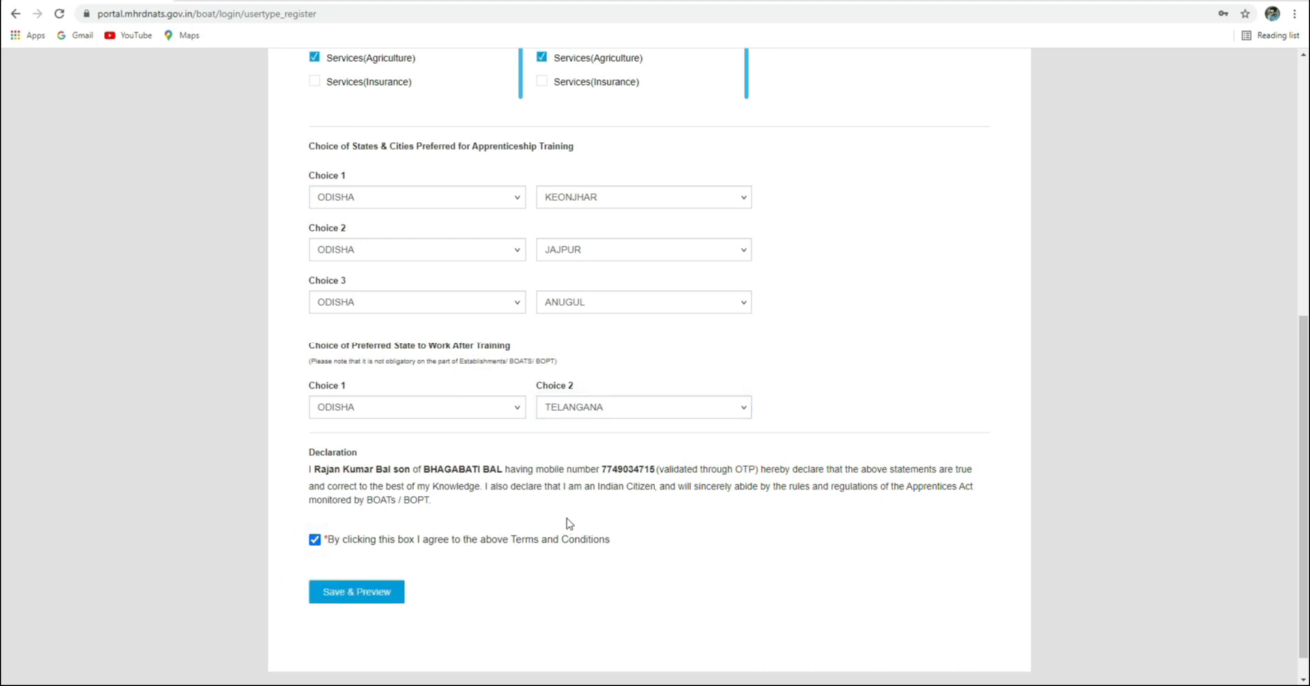
{"action": "scroll", "coordinate": [403, 557], "scroll_direction": "down", "scroll_amount": 1}
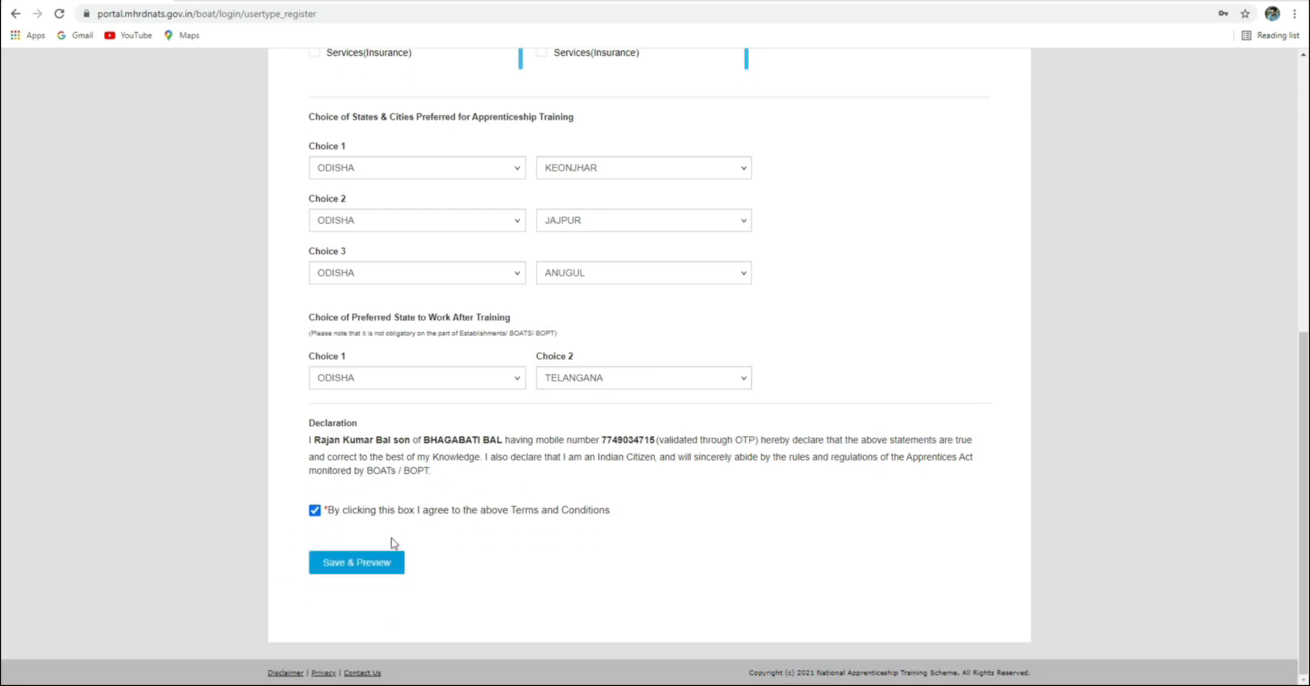
Save & Preview the form and scroll through the read-only enrollment down to Submit
{"action": "left_click", "coordinate": [350, 561]}
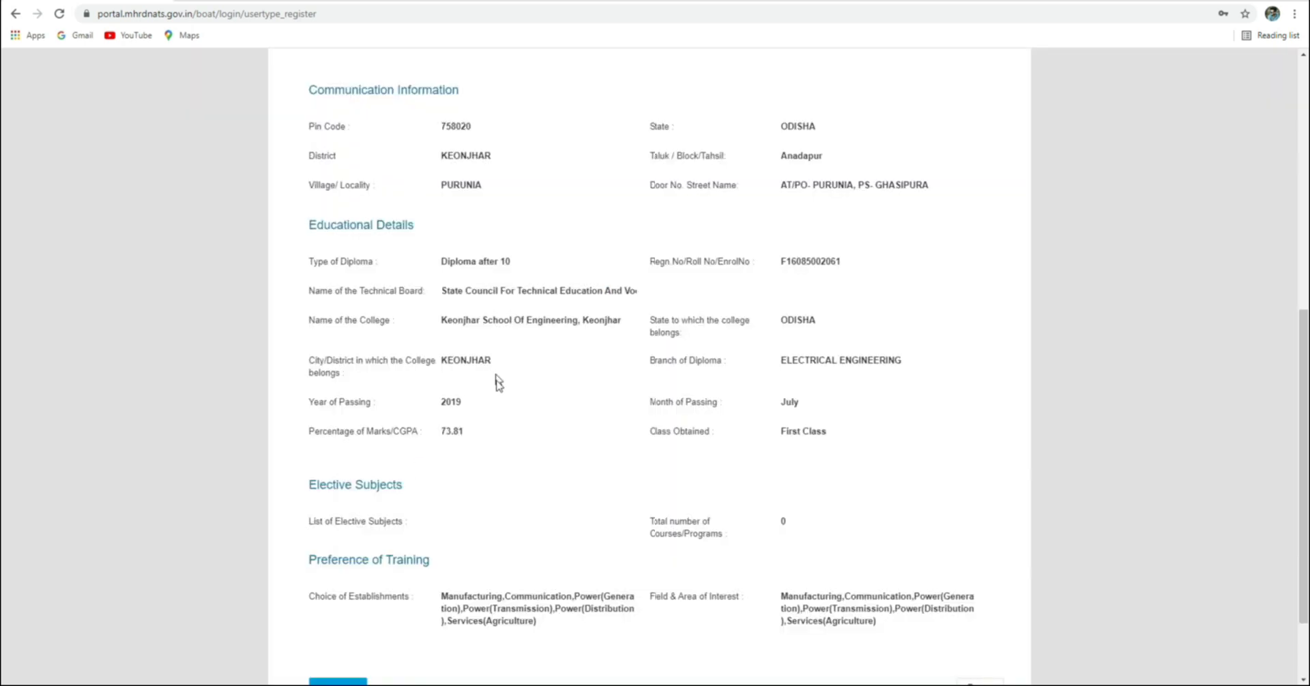
{"action": "scroll", "coordinate": [381, 161], "scroll_direction": "up", "scroll_amount": 8}
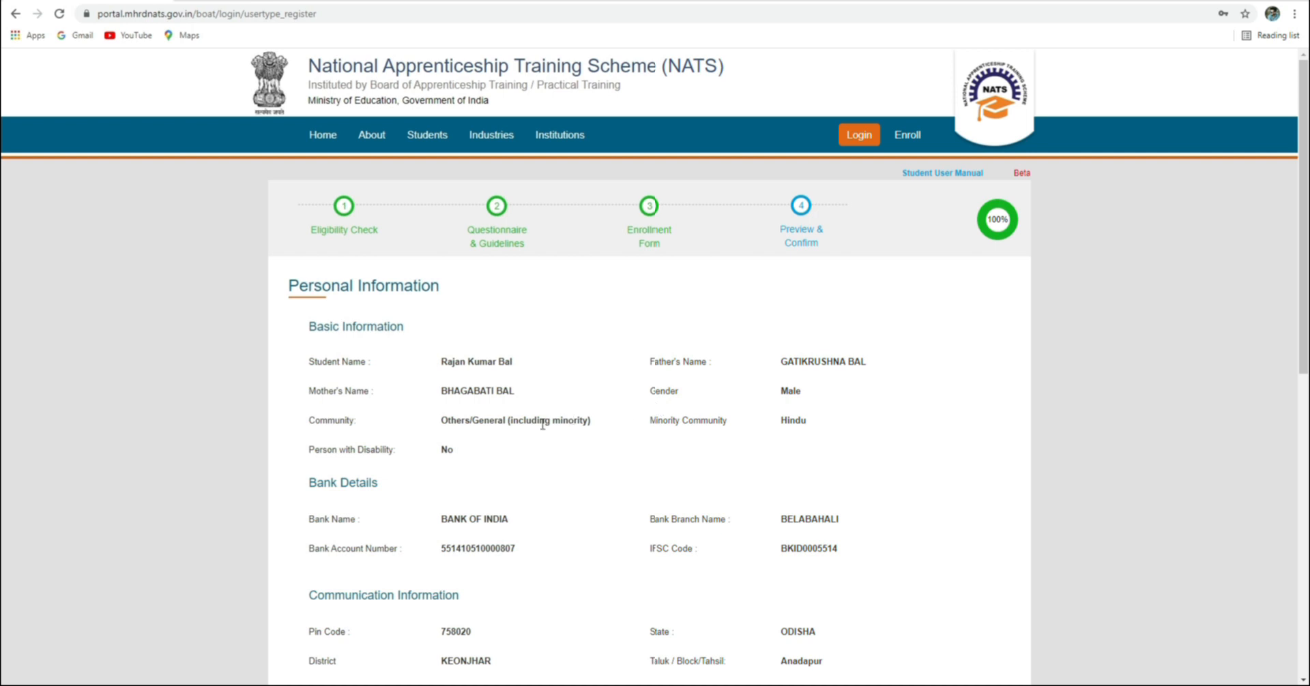
{"action": "scroll", "coordinate": [490, 447], "scroll_direction": "down", "scroll_amount": 2}
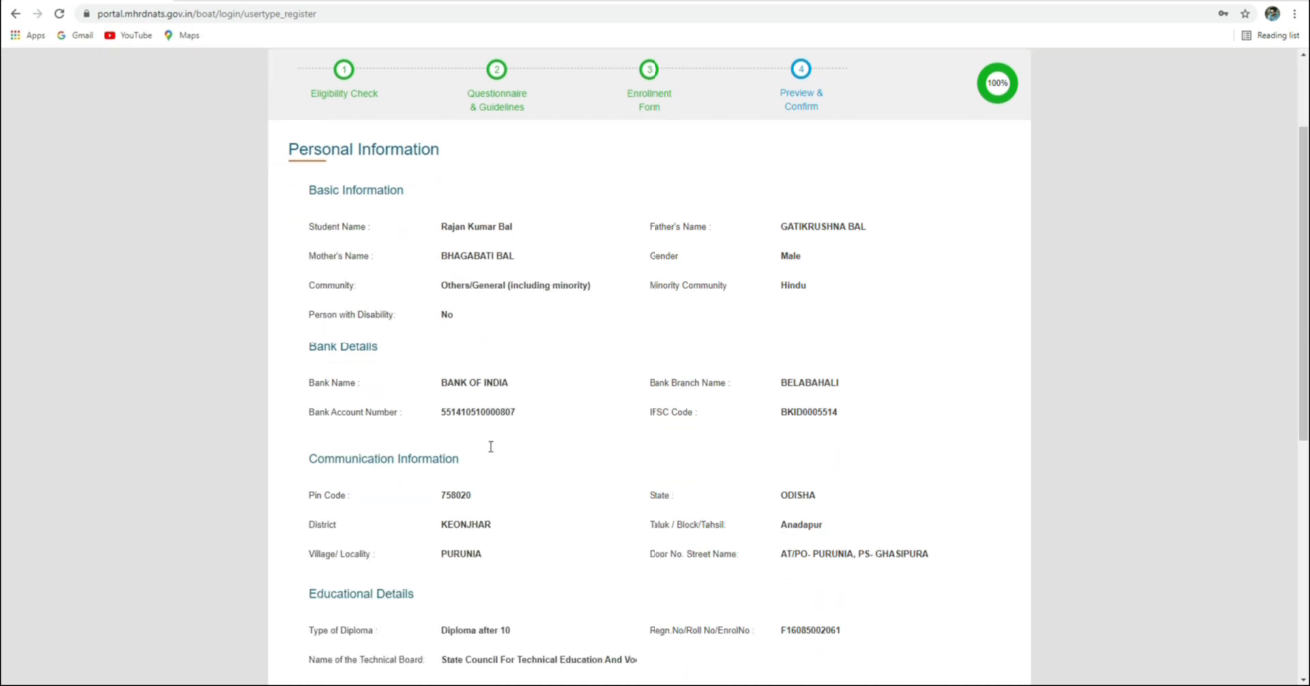
{"action": "scroll", "coordinate": [848, 380], "scroll_direction": "down", "scroll_amount": 1}
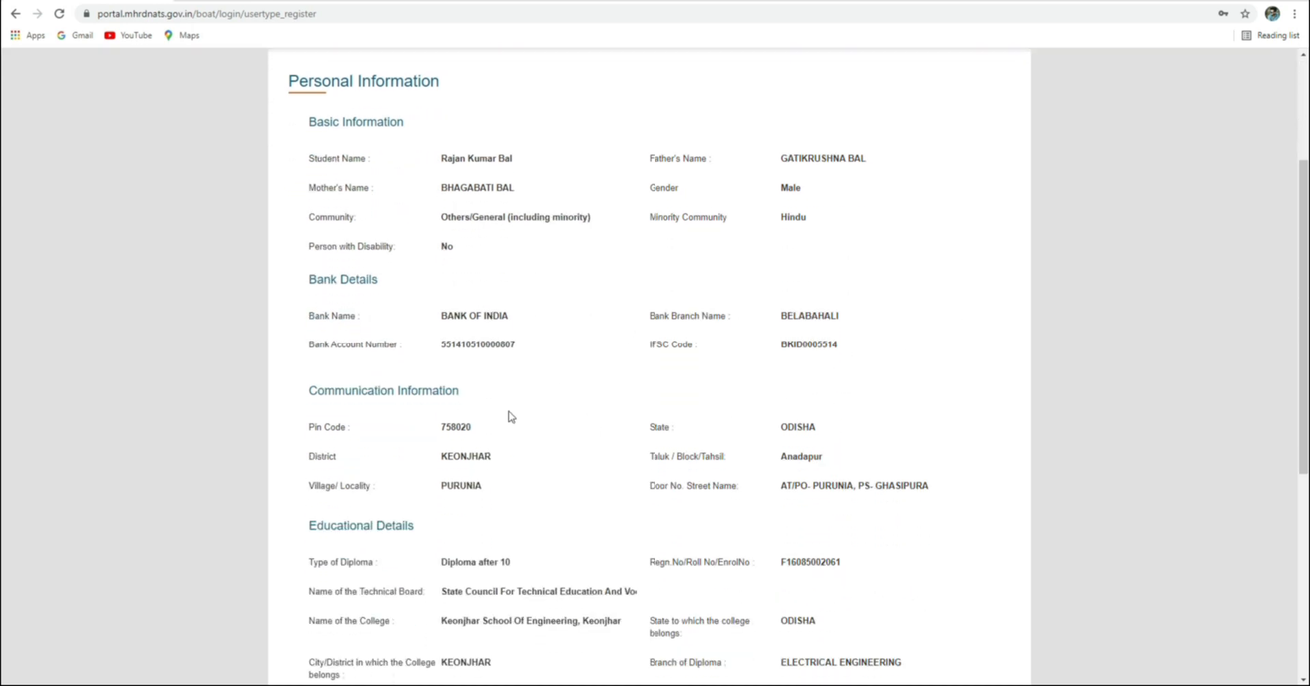
{"action": "scroll", "coordinate": [719, 423], "scroll_direction": "down", "scroll_amount": 3}
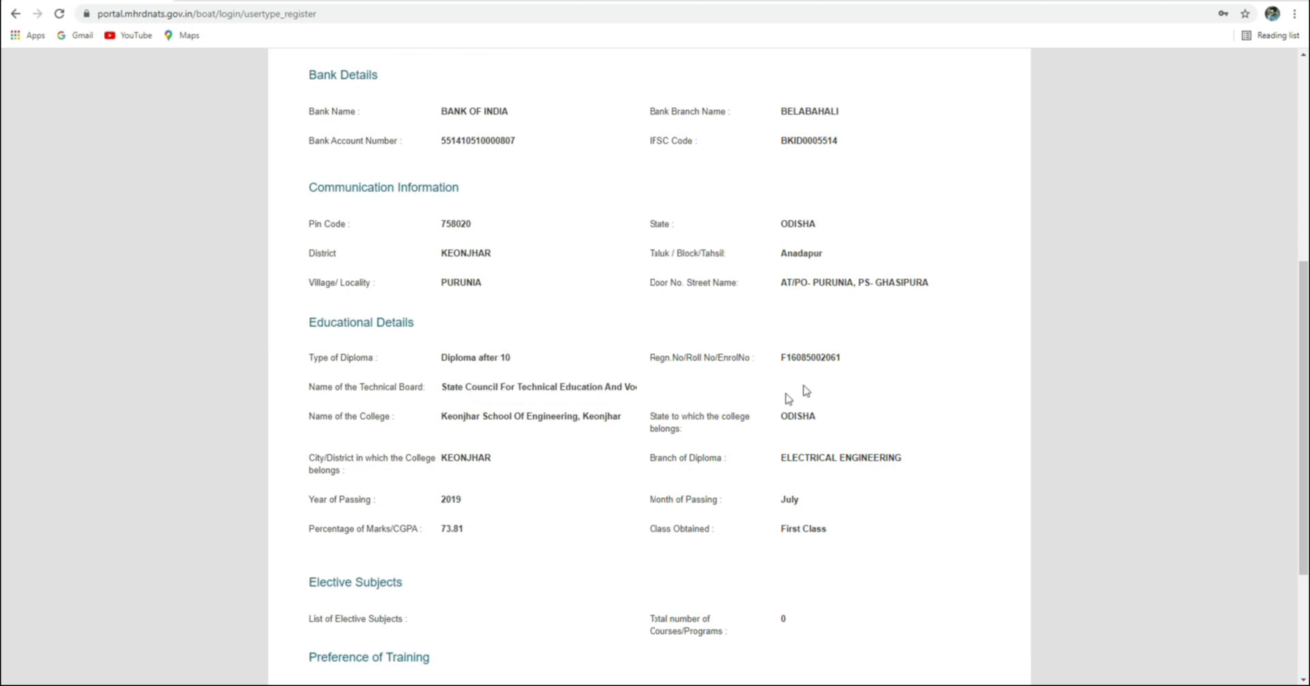
{"action": "scroll", "coordinate": [731, 412], "scroll_direction": "down", "scroll_amount": 1}
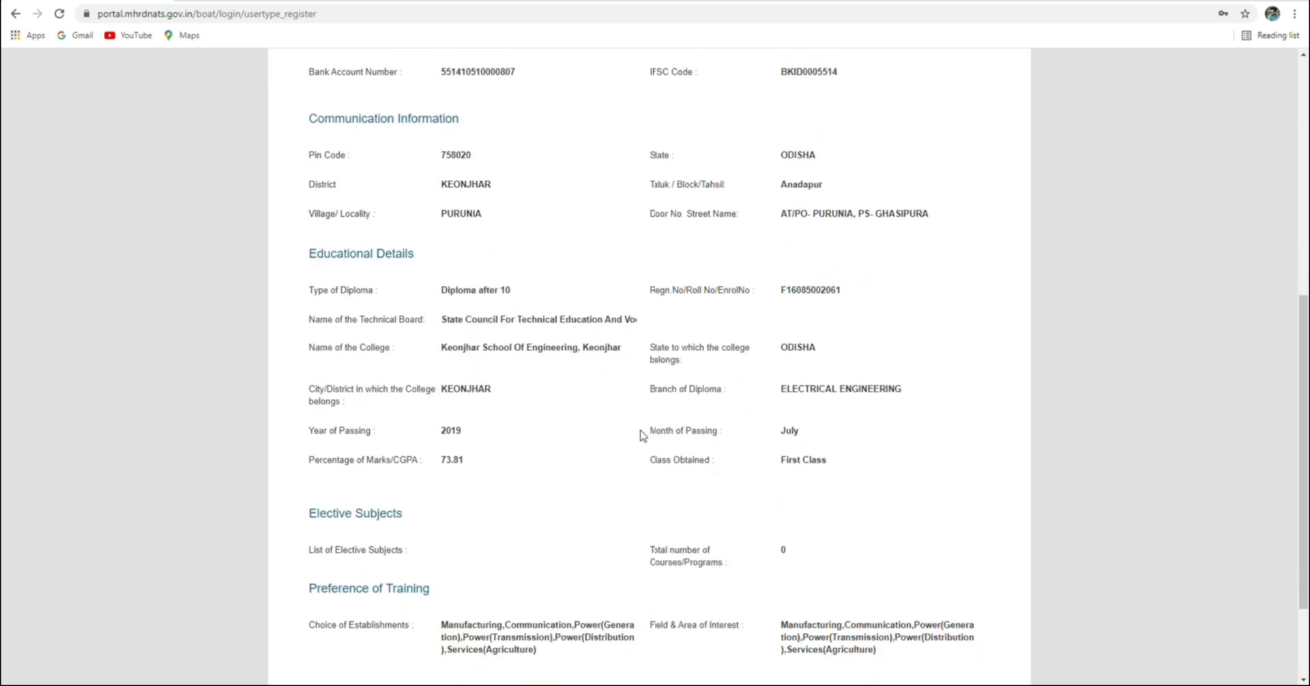
{"action": "scroll", "coordinate": [605, 430], "scroll_direction": "down", "scroll_amount": 1}
{"action": "scroll", "coordinate": [596, 424], "scroll_direction": "up", "scroll_amount": 4}
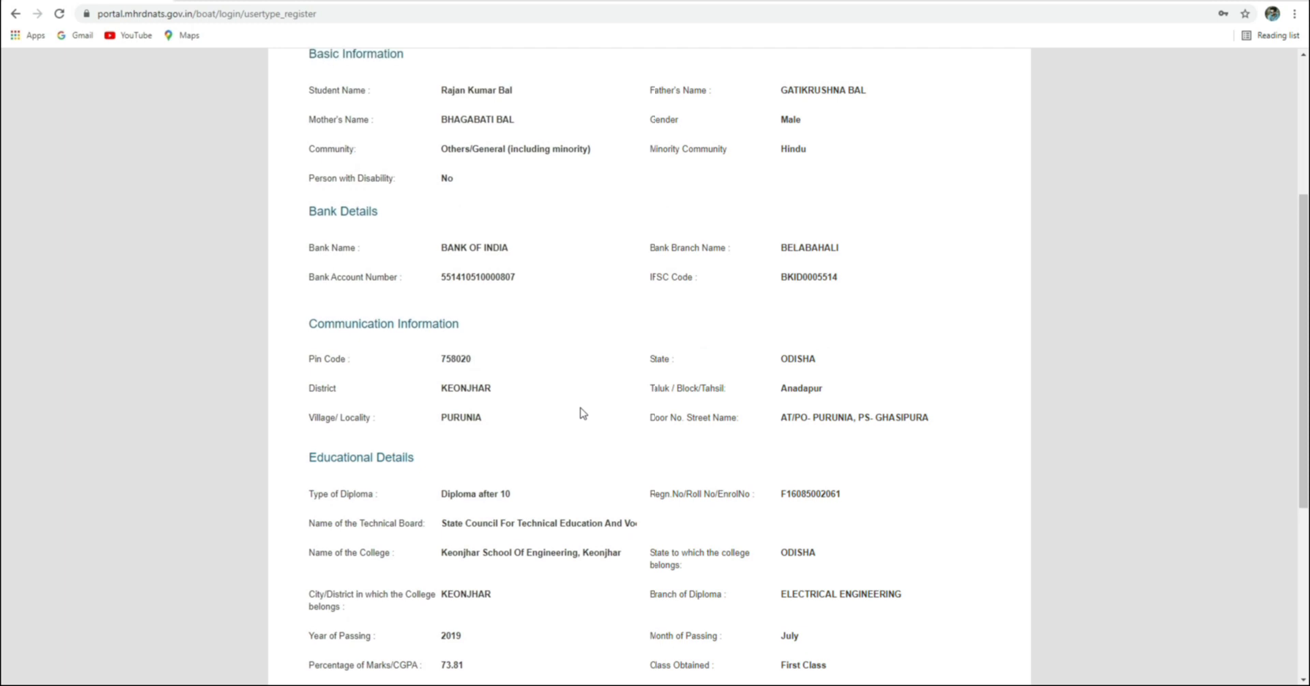
{"action": "scroll", "coordinate": [580, 413], "scroll_direction": "up", "scroll_amount": 1}
{"action": "scroll", "coordinate": [554, 328], "scroll_direction": "down", "scroll_amount": 1}
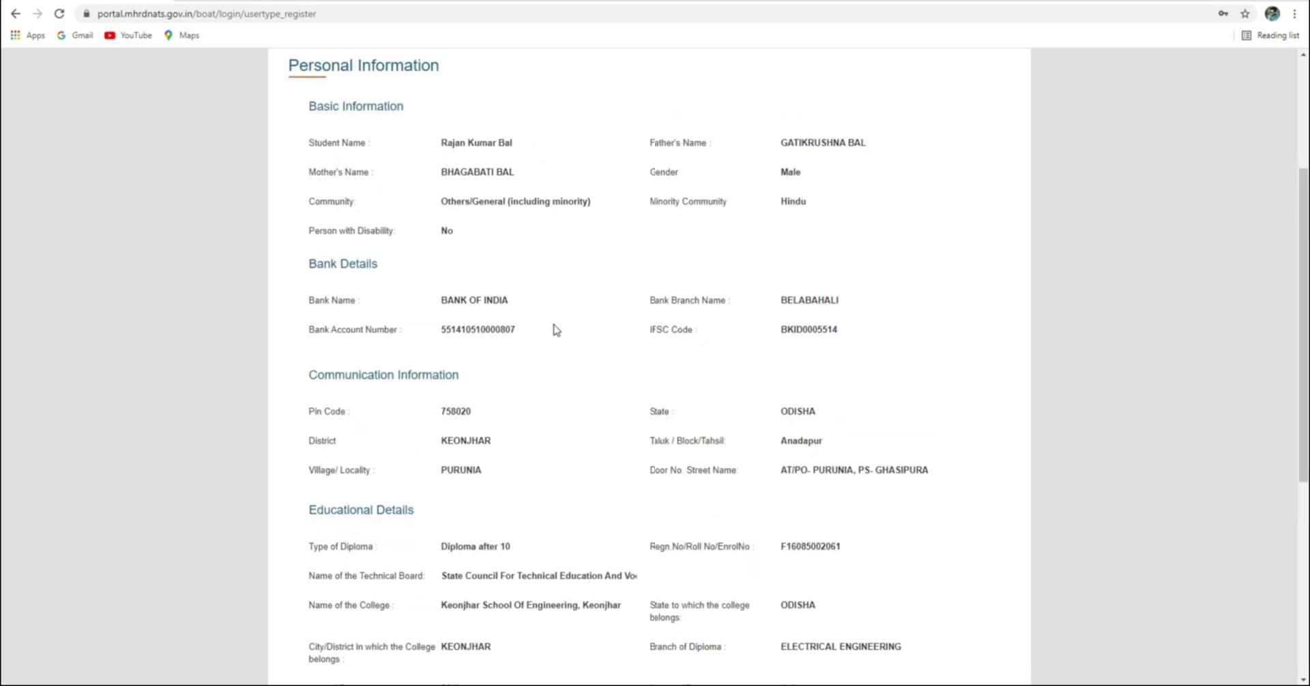
{"action": "scroll", "coordinate": [556, 330], "scroll_direction": "down", "scroll_amount": 3}
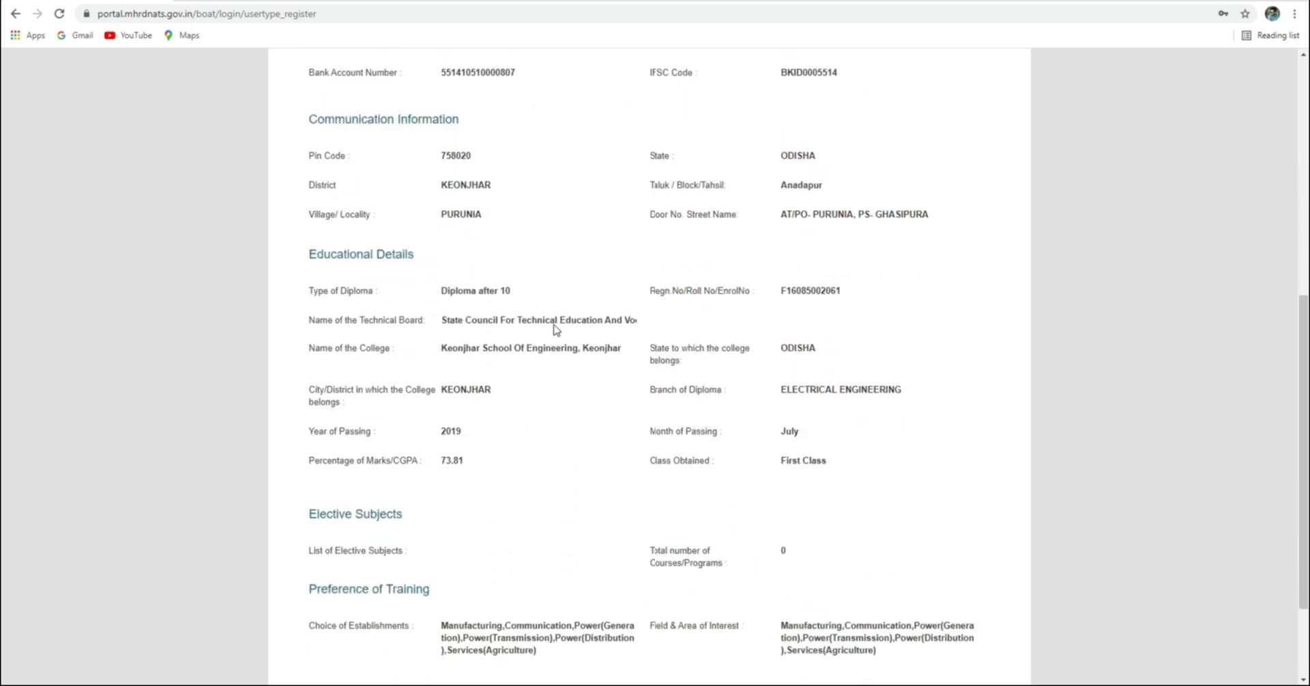
{"action": "scroll", "coordinate": [554, 325], "scroll_direction": "down", "scroll_amount": 1}
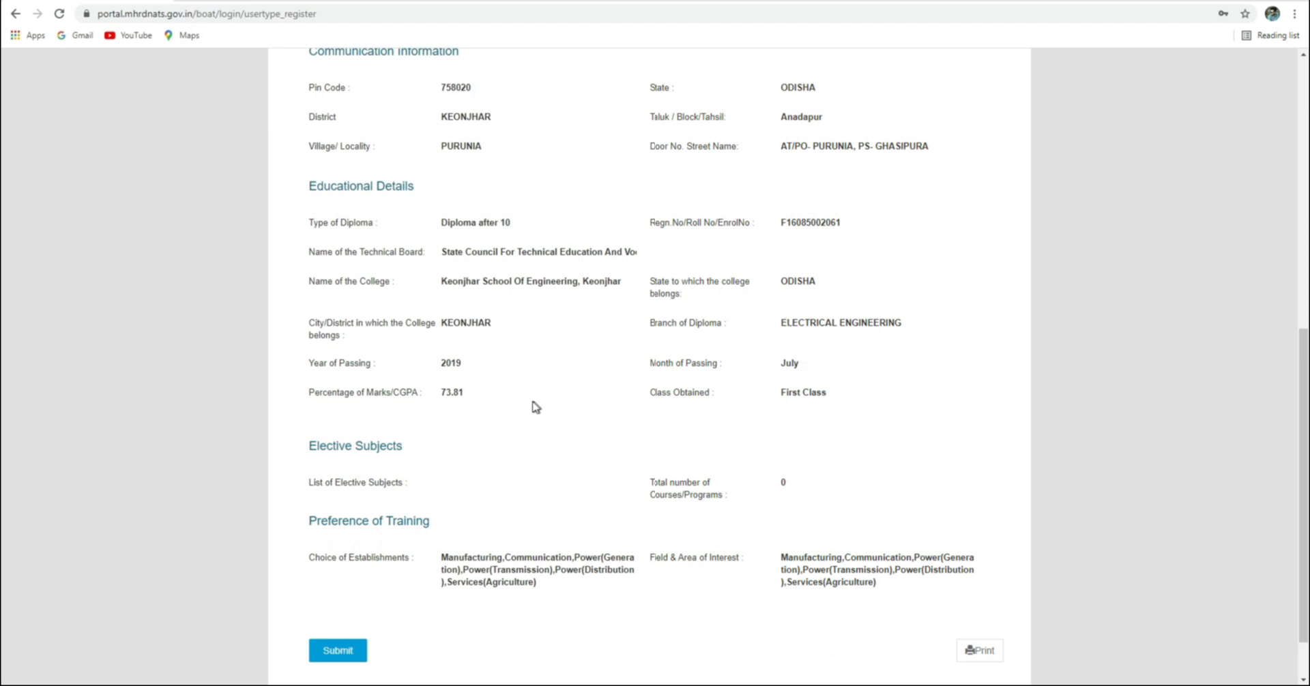
{"action": "scroll", "coordinate": [530, 406], "scroll_direction": "down", "scroll_amount": 1}
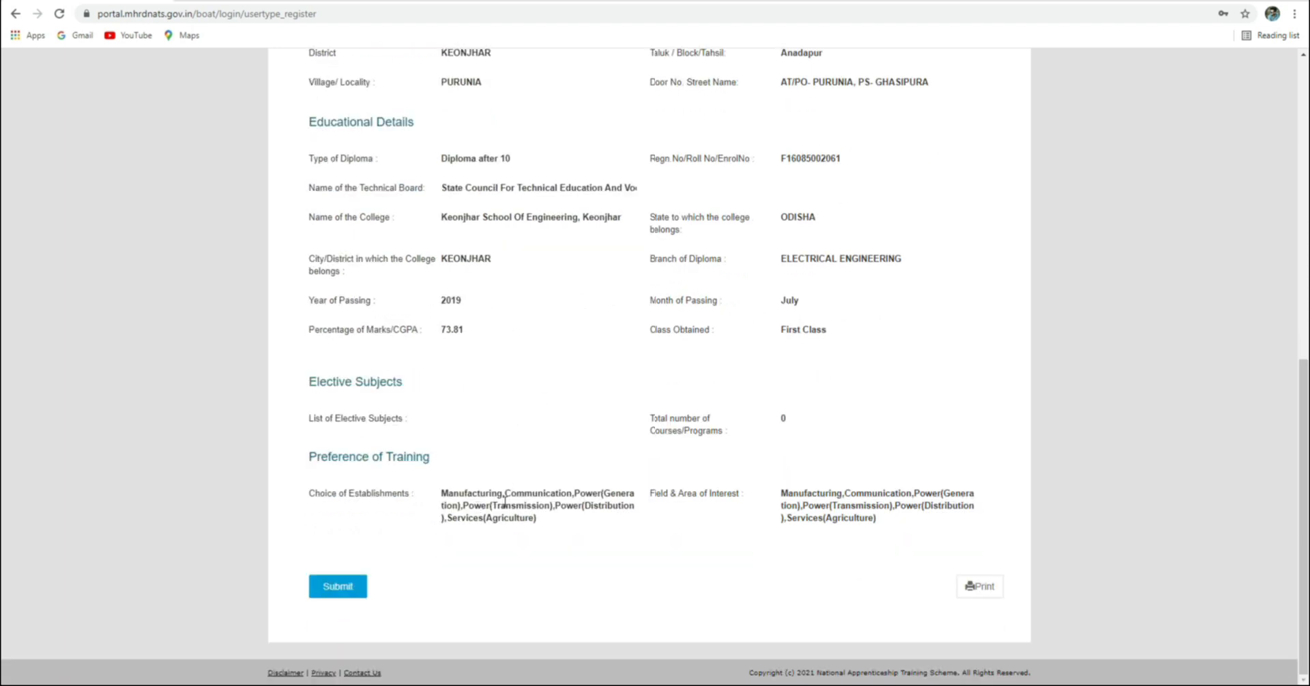
{"action": "scroll", "coordinate": [574, 348], "scroll_direction": "up", "scroll_amount": 6}
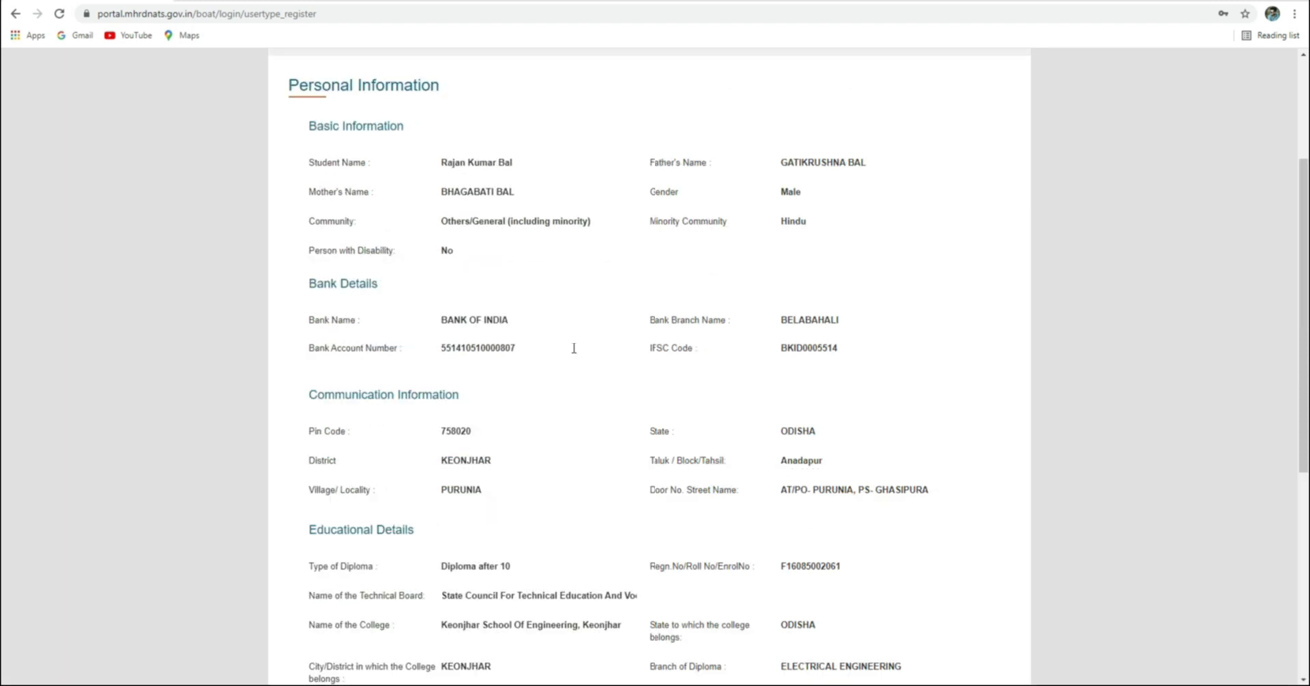
{"action": "scroll", "coordinate": [574, 348], "scroll_direction": "down", "scroll_amount": 6}
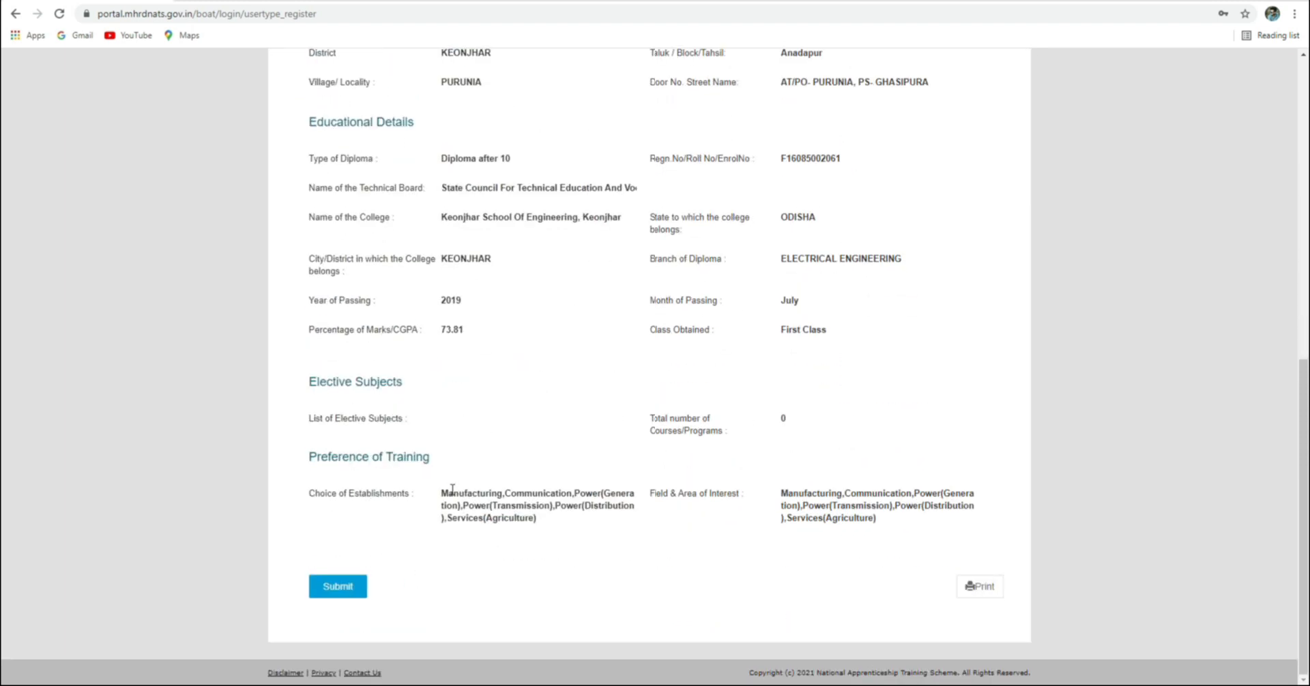
Submit the enrollment, rating Ease of Use, Overall, Appearance, Form Details and Recommend happy
{"action": "left_click", "coordinate": [345, 588]}
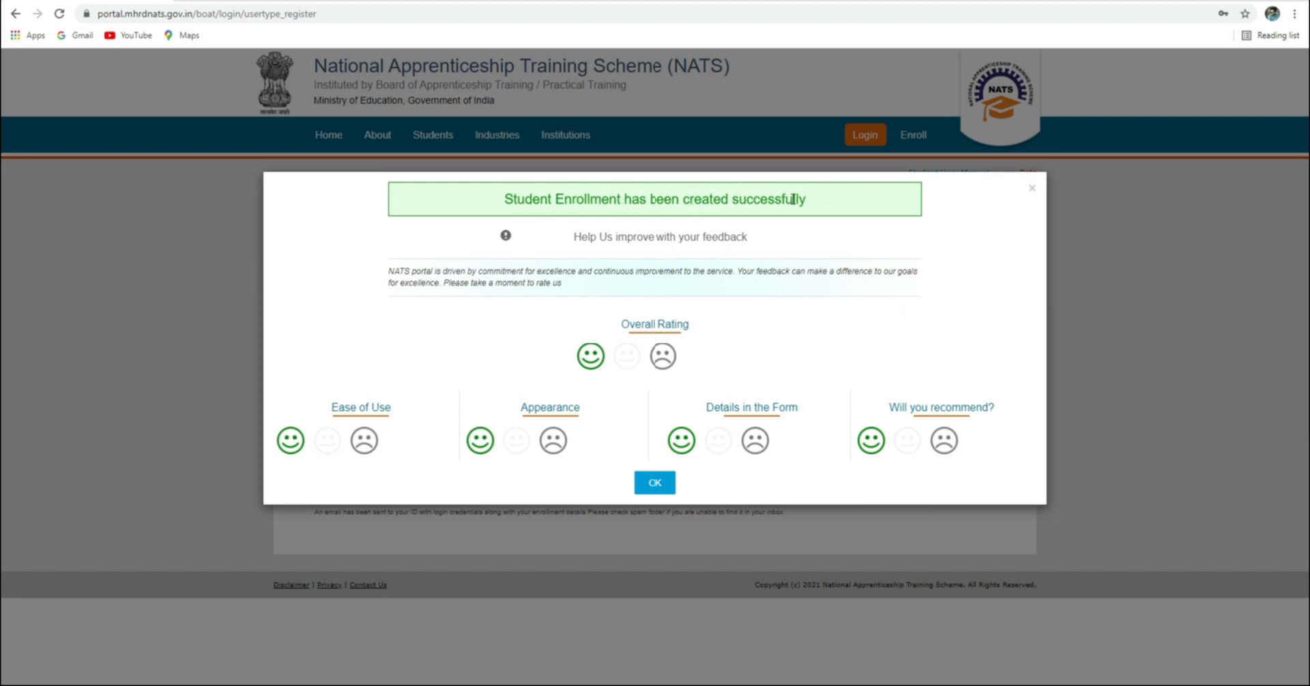
{"action": "left_click", "coordinate": [366, 438]}
{"action": "left_click", "coordinate": [290, 440]}
{"action": "left_click", "coordinate": [595, 352]}
{"action": "left_click", "coordinate": [481, 447]}
{"action": "left_click", "coordinate": [682, 440]}
{"action": "left_click", "coordinate": [872, 440]}
{"action": "left_click", "coordinate": [660, 481]}
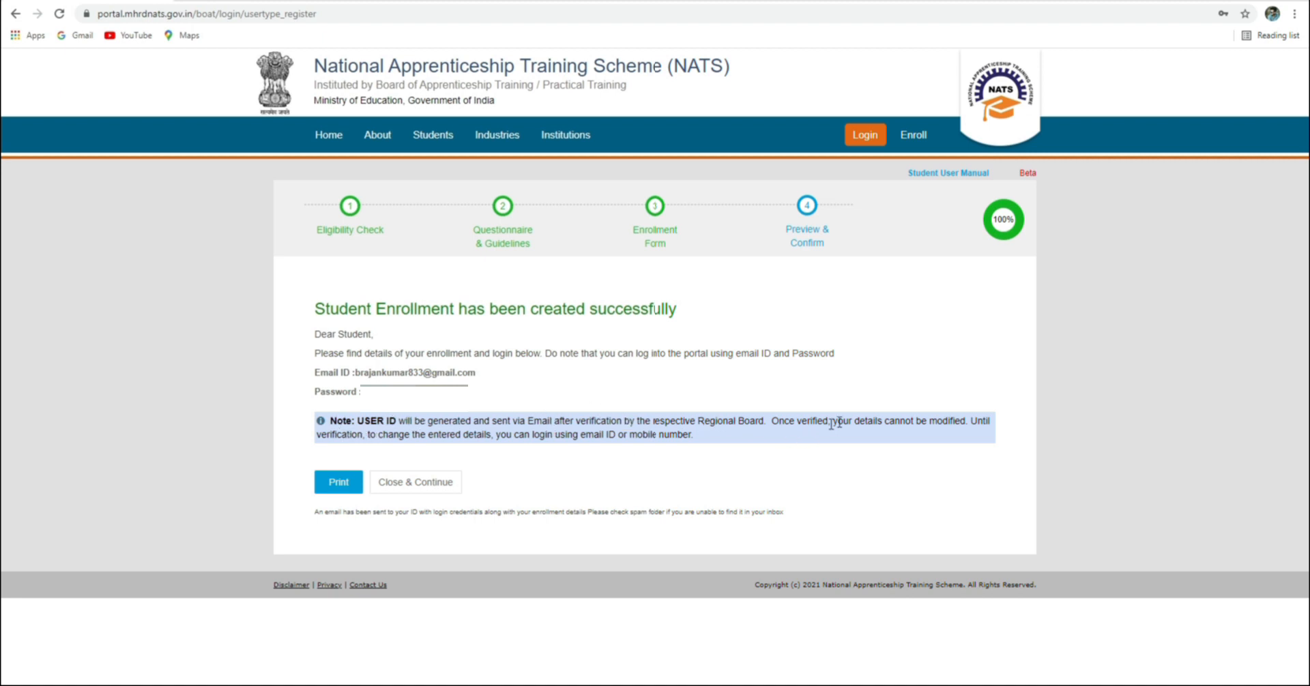
Print the enrollment confirmation as 'National Apprenticeship Training Scheme (NATS)' PDF into the Desktop Rajan folder
{"action": "left_click", "coordinate": [339, 483]}
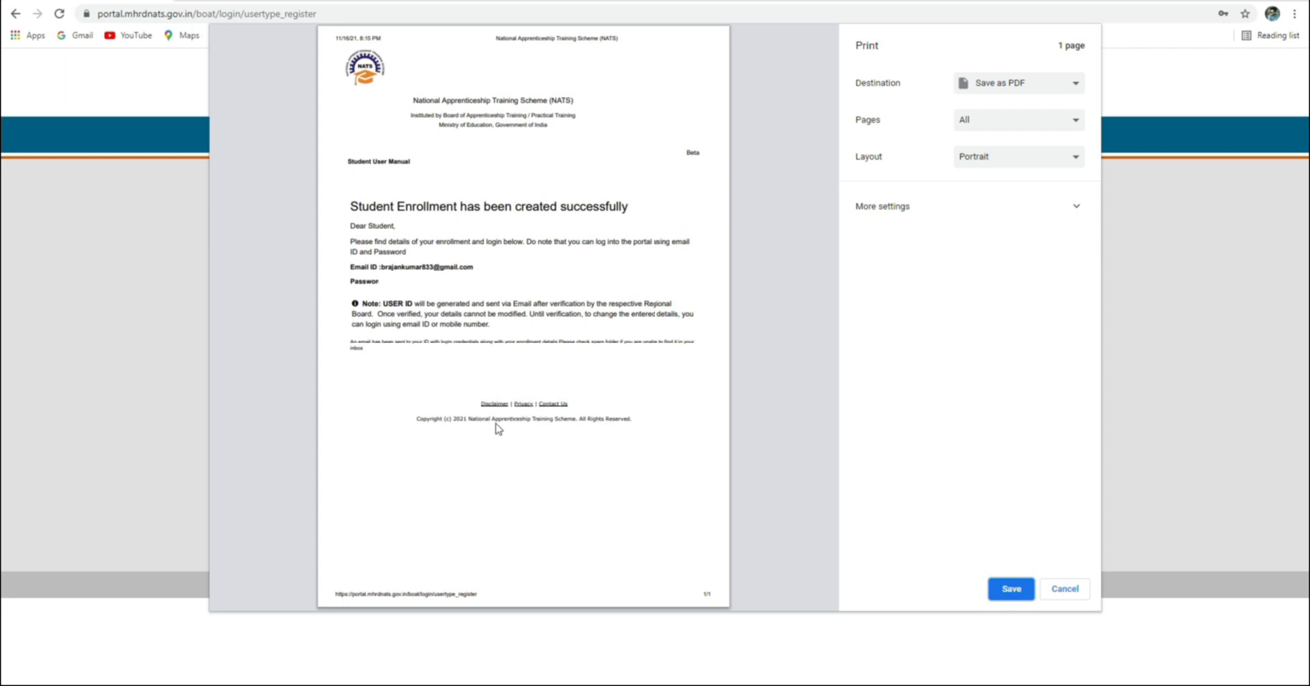
{"action": "left_click", "coordinate": [1007, 589]}
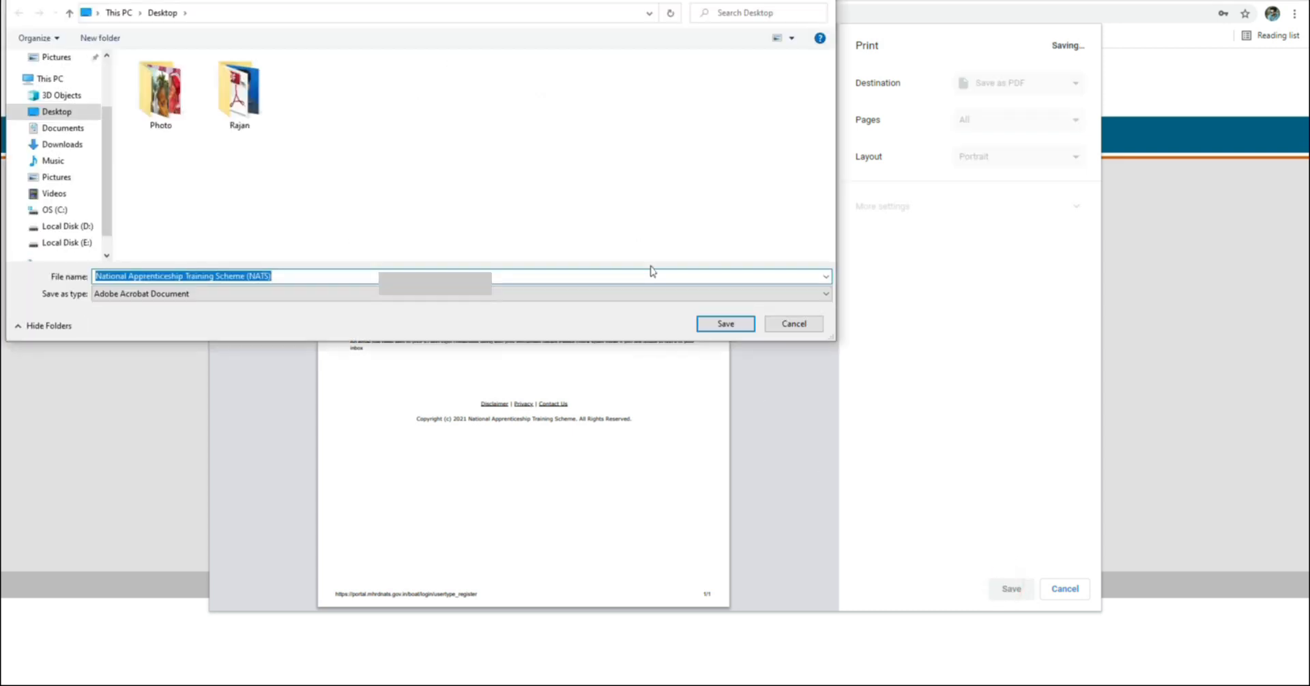
{"action": "double_click", "coordinate": [239, 109]}
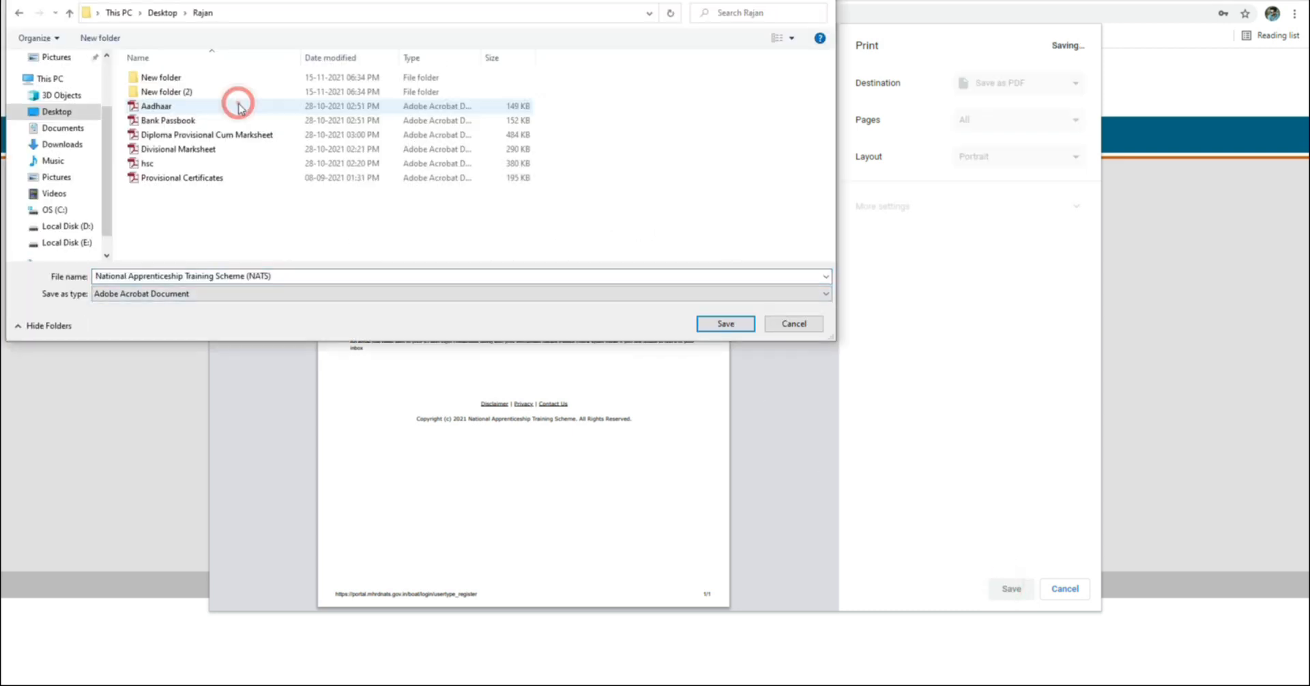
{"action": "left_click", "coordinate": [725, 325]}
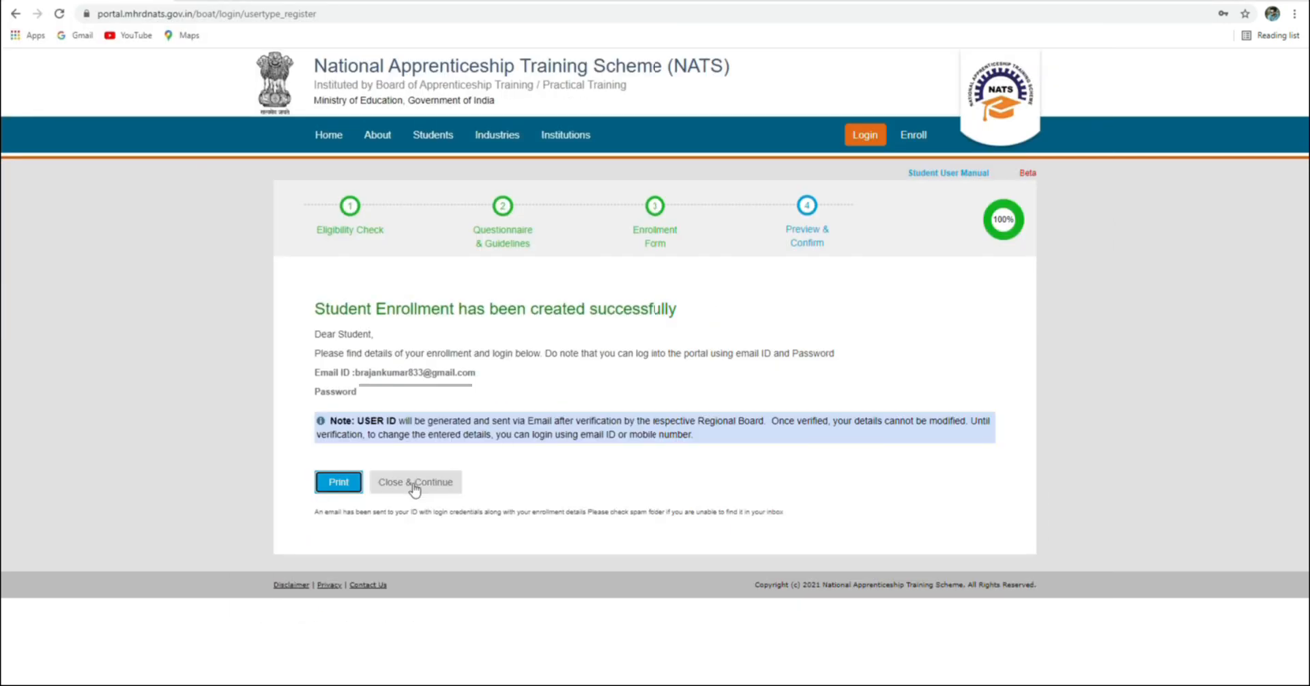
Close the confirmation and sign in with the student's email, password and the displayed captcha
{"action": "left_click", "coordinate": [413, 485]}
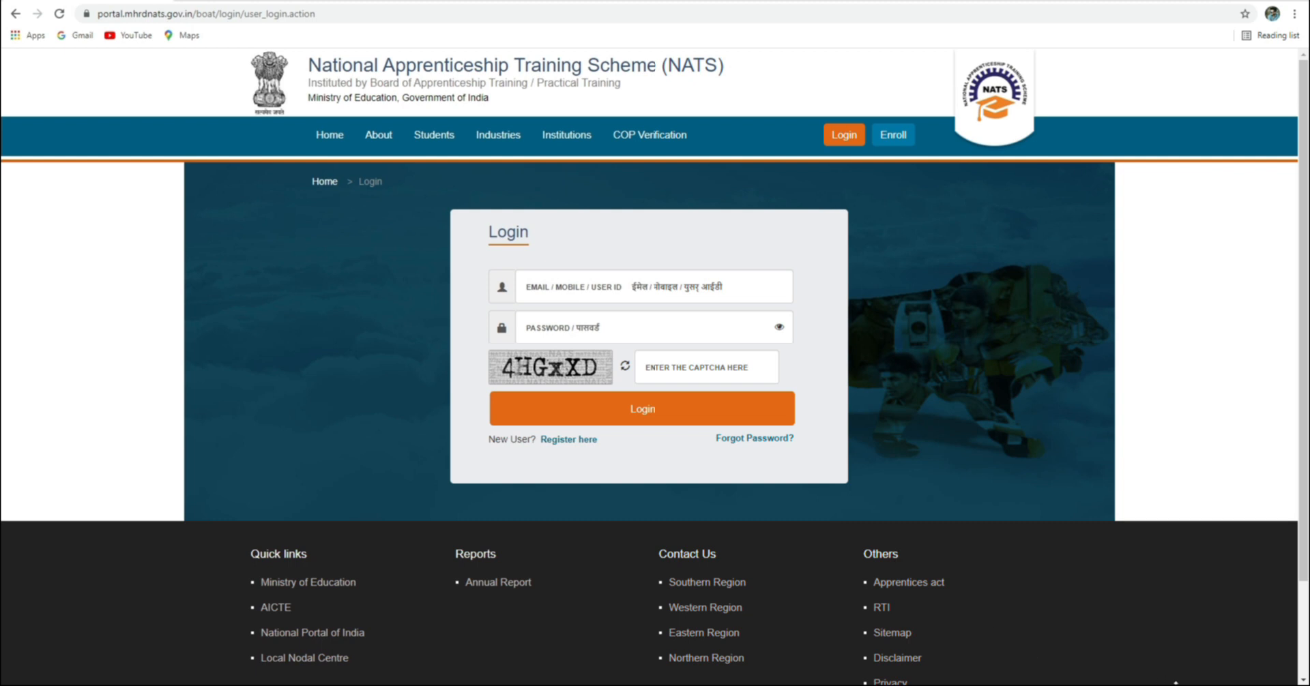
{"action": "left_click", "coordinate": [583, 327]}
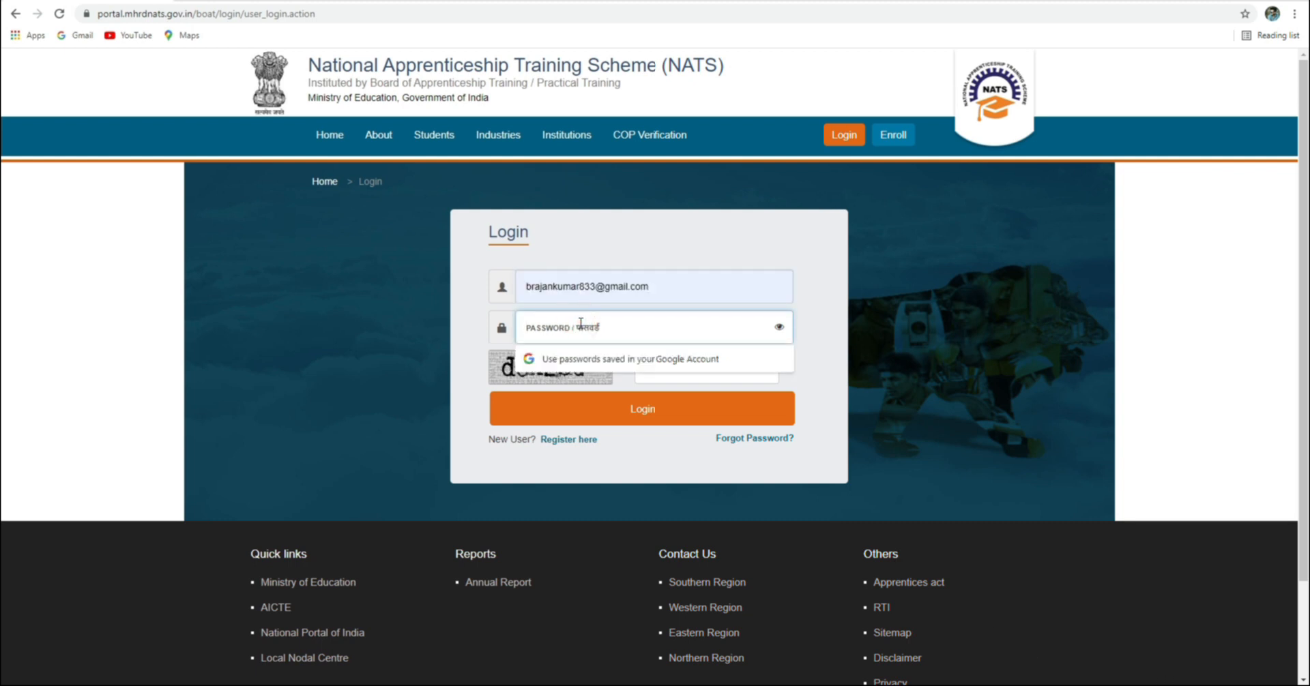
{"action": "type", "text": "•"}
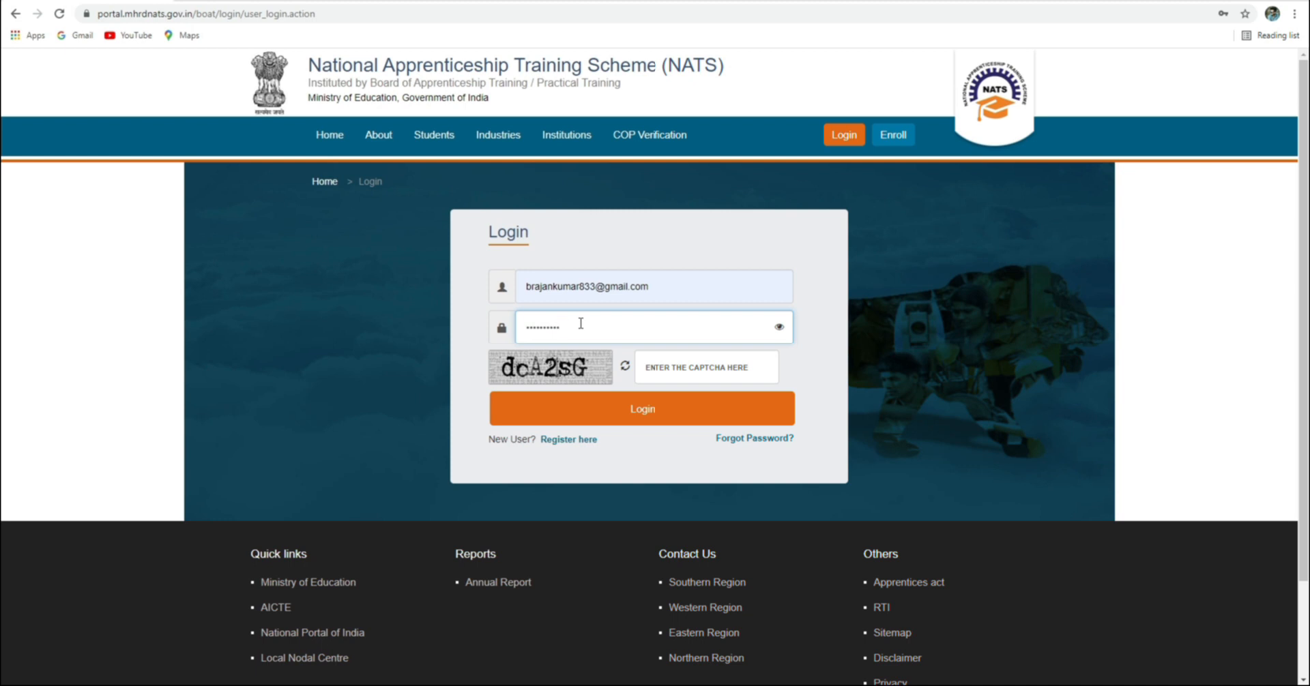
{"action": "left_click", "coordinate": [640, 367]}
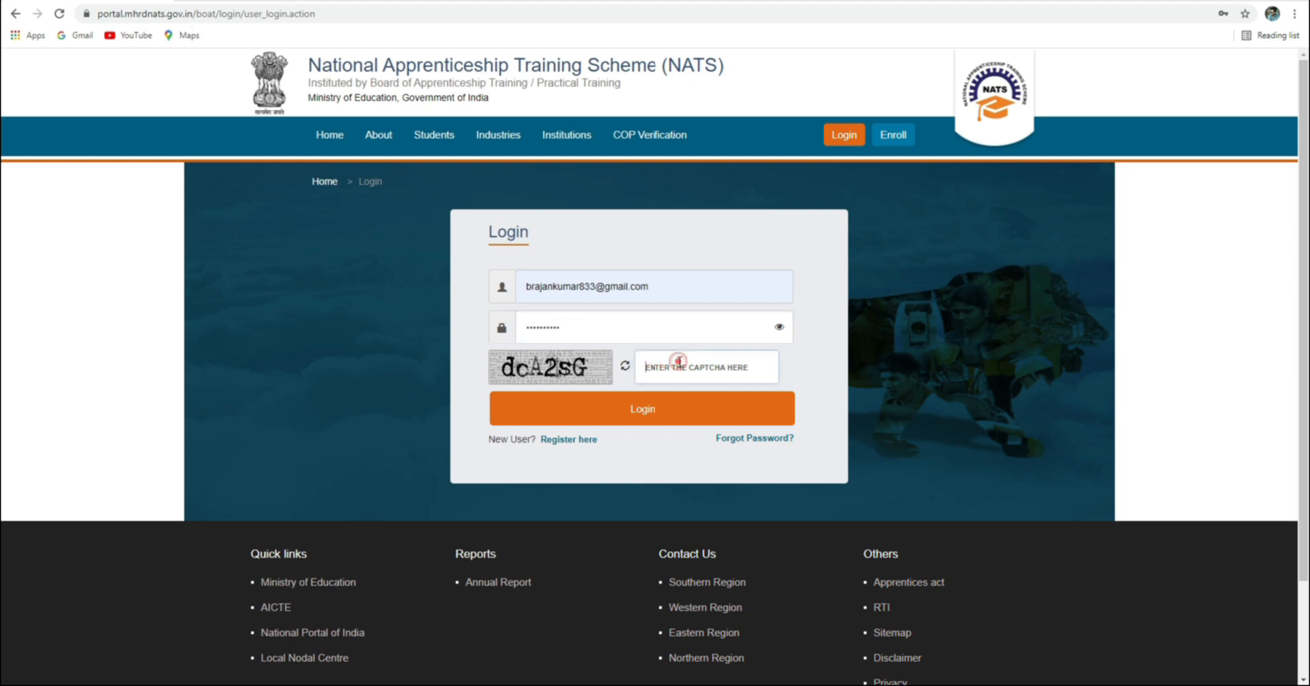
{"action": "type", "text": "dcA2sG"}
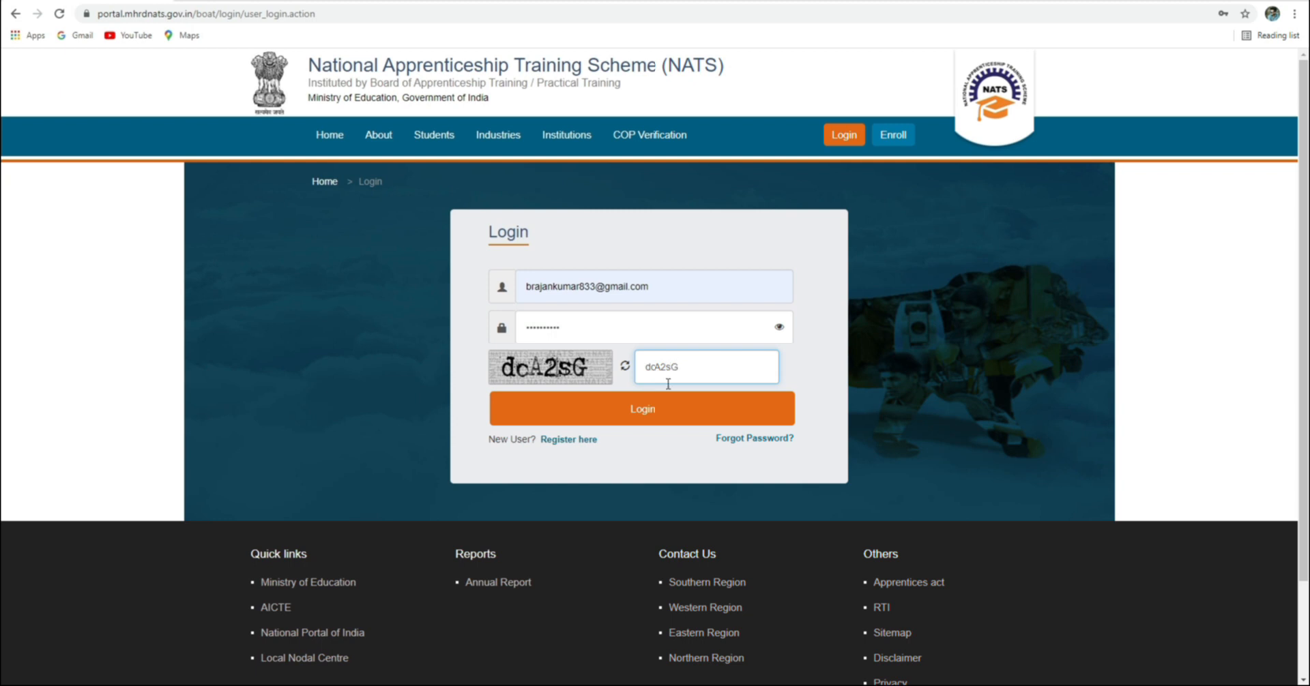
{"action": "left_click", "coordinate": [640, 410]}
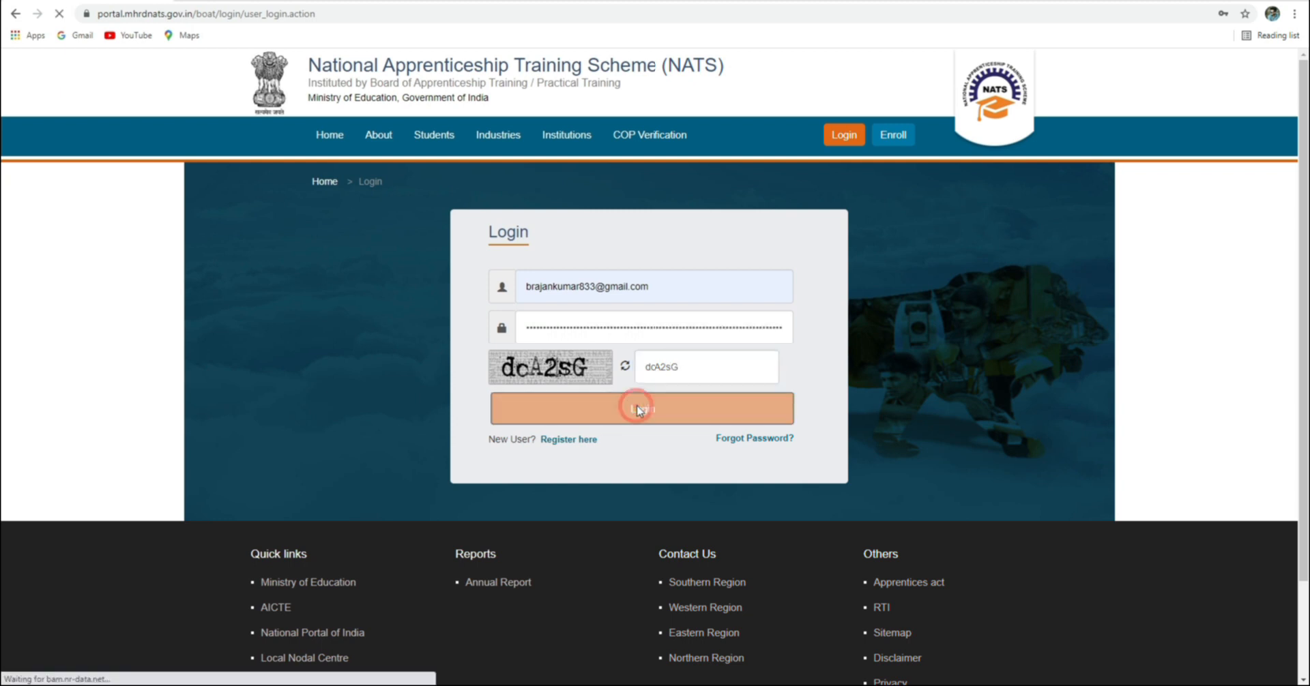
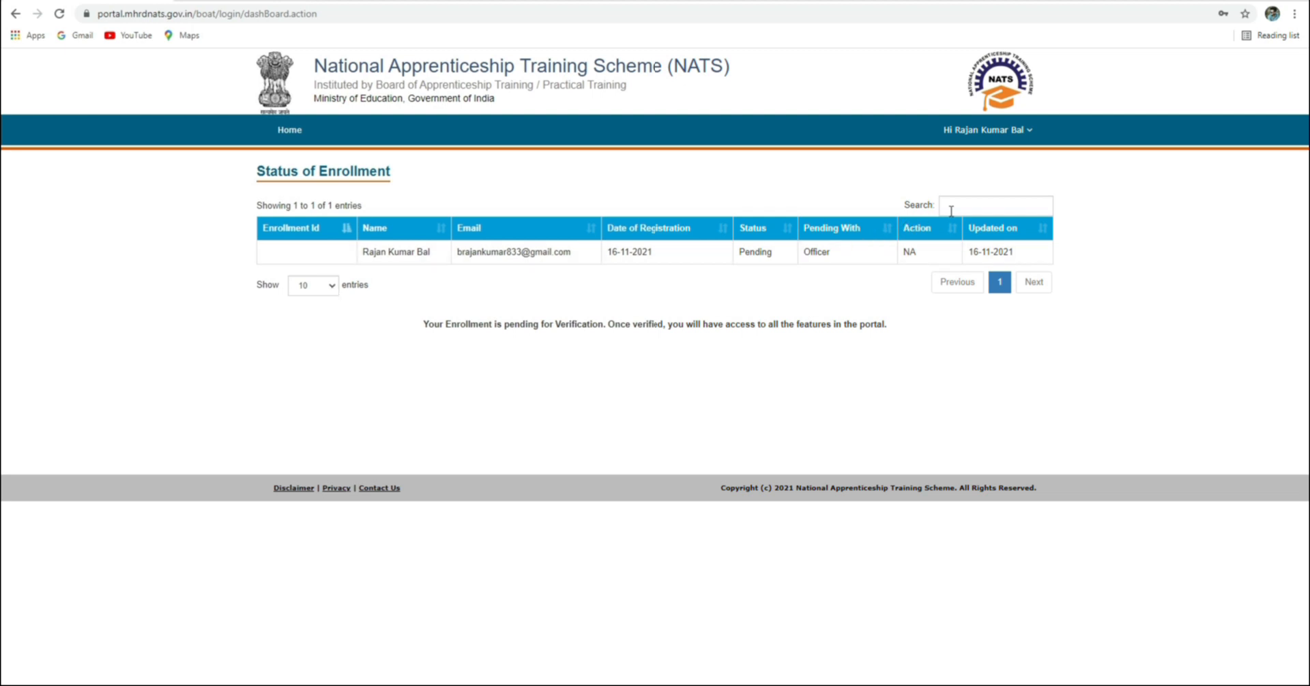
From the Pending-verification status dashboard, open My Profile under the 'Hi' account menu
{"action": "left_click", "coordinate": [1017, 130]}
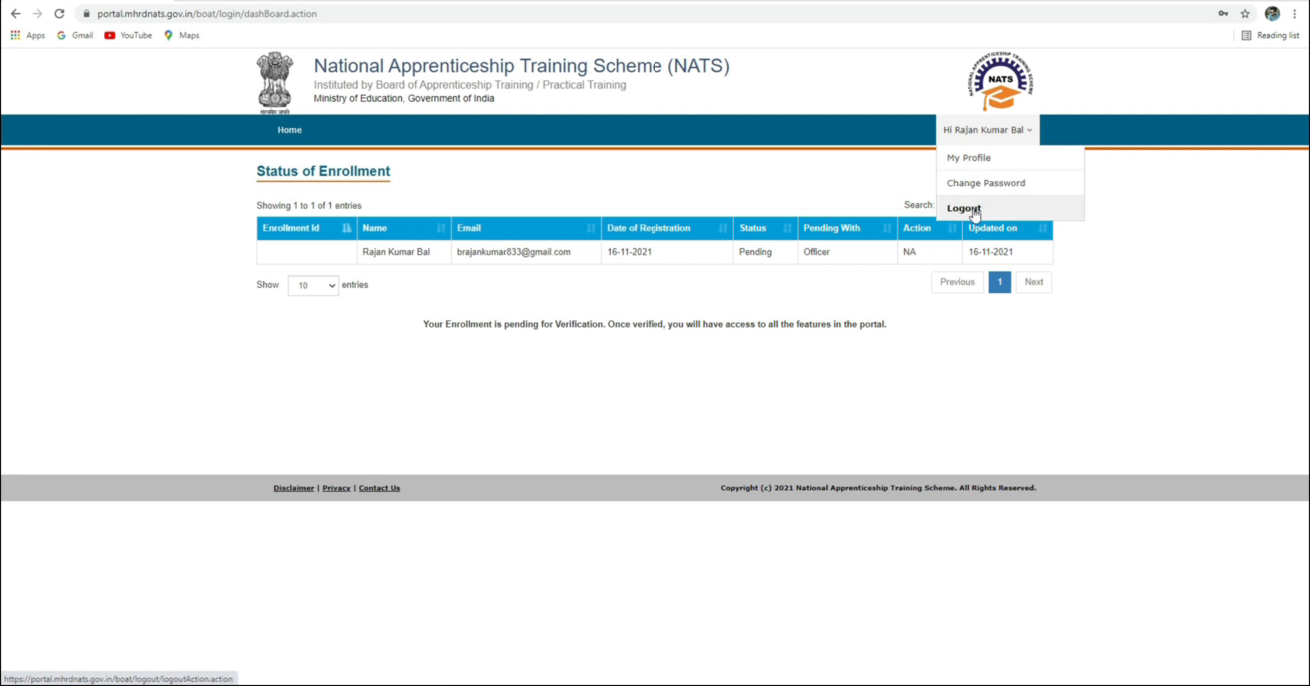
{"action": "left_click", "coordinate": [986, 161]}
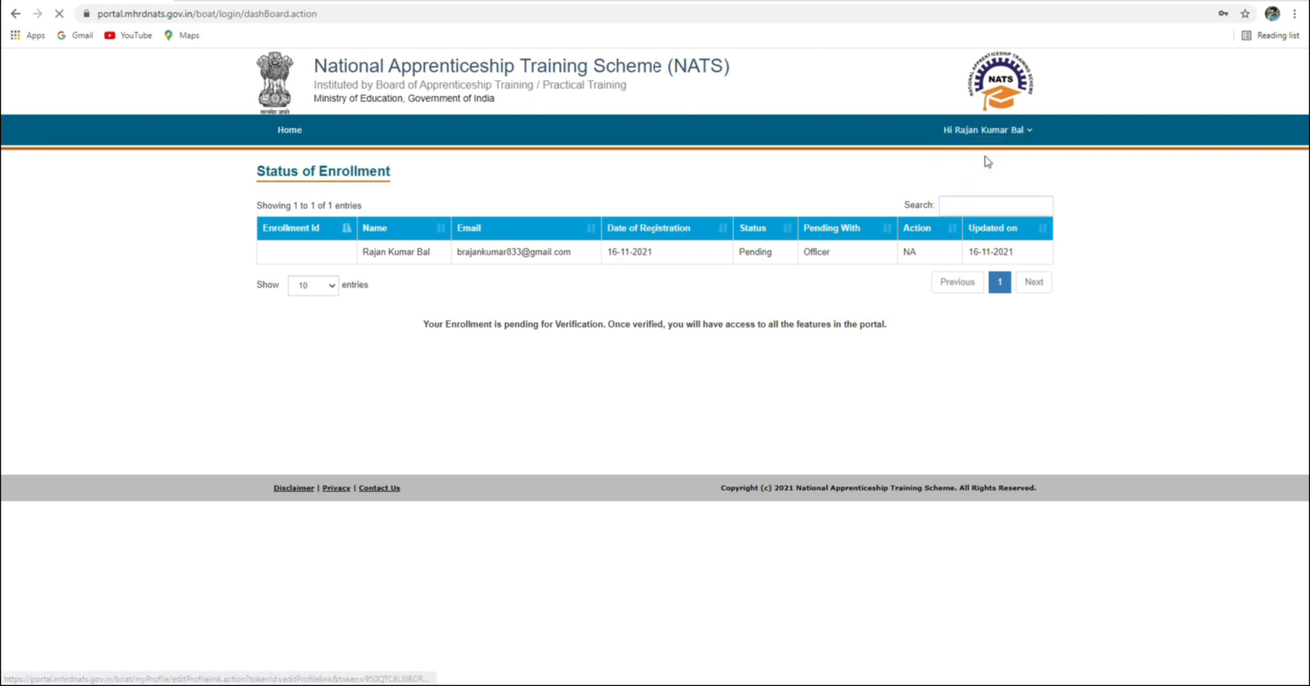
Check the student's name and personal, communication and bank information, then save and continue
{"action": "left_click", "coordinate": [1003, 136]}
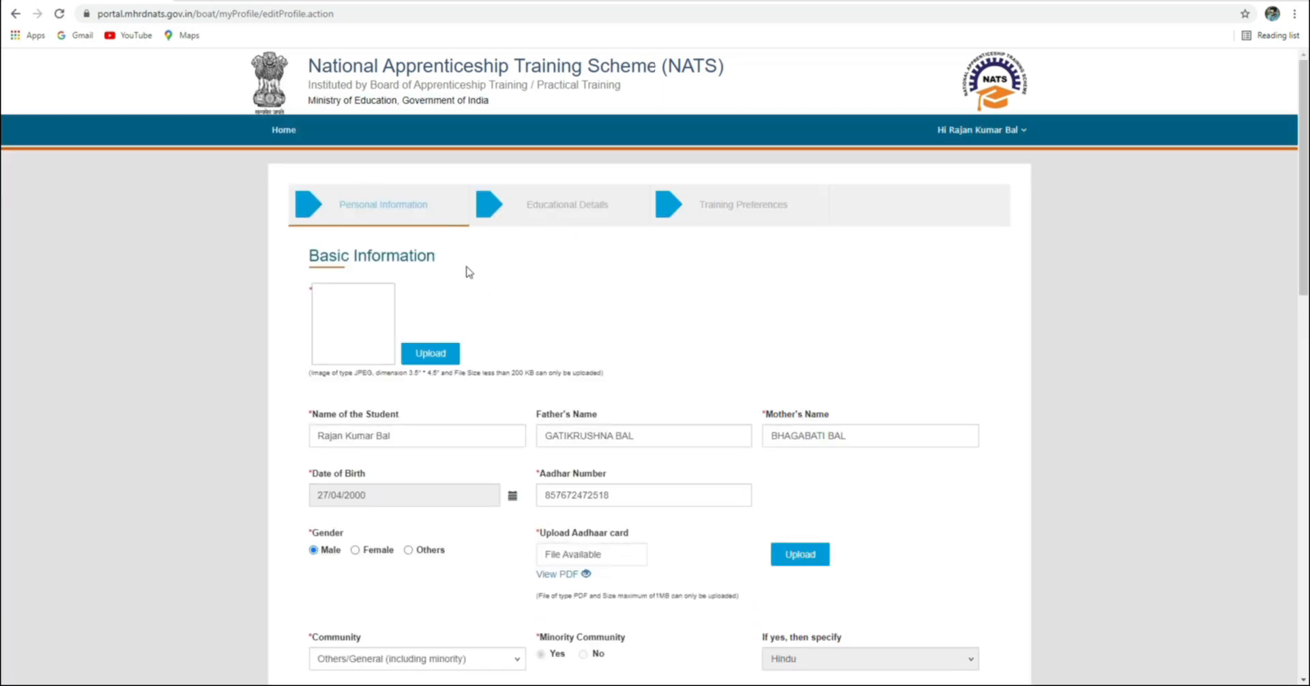
{"action": "scroll", "coordinate": [365, 321], "scroll_direction": "down", "scroll_amount": 1}
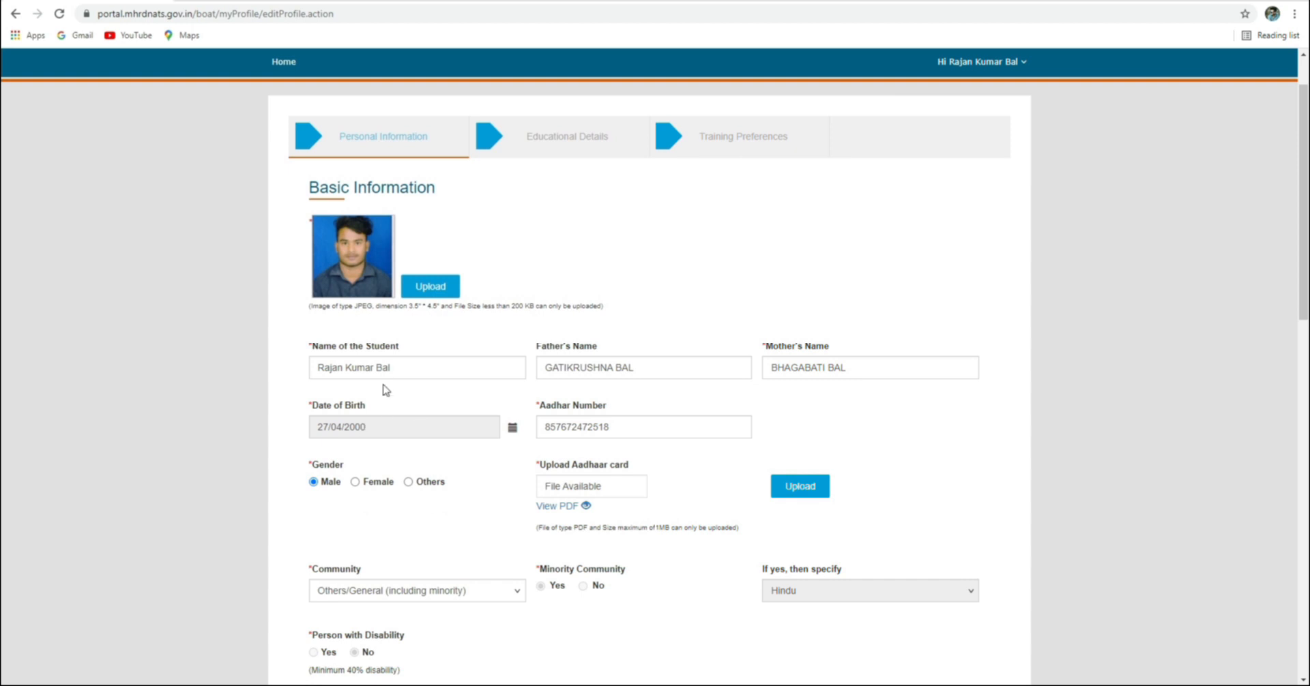
{"action": "left_click", "coordinate": [420, 366]}
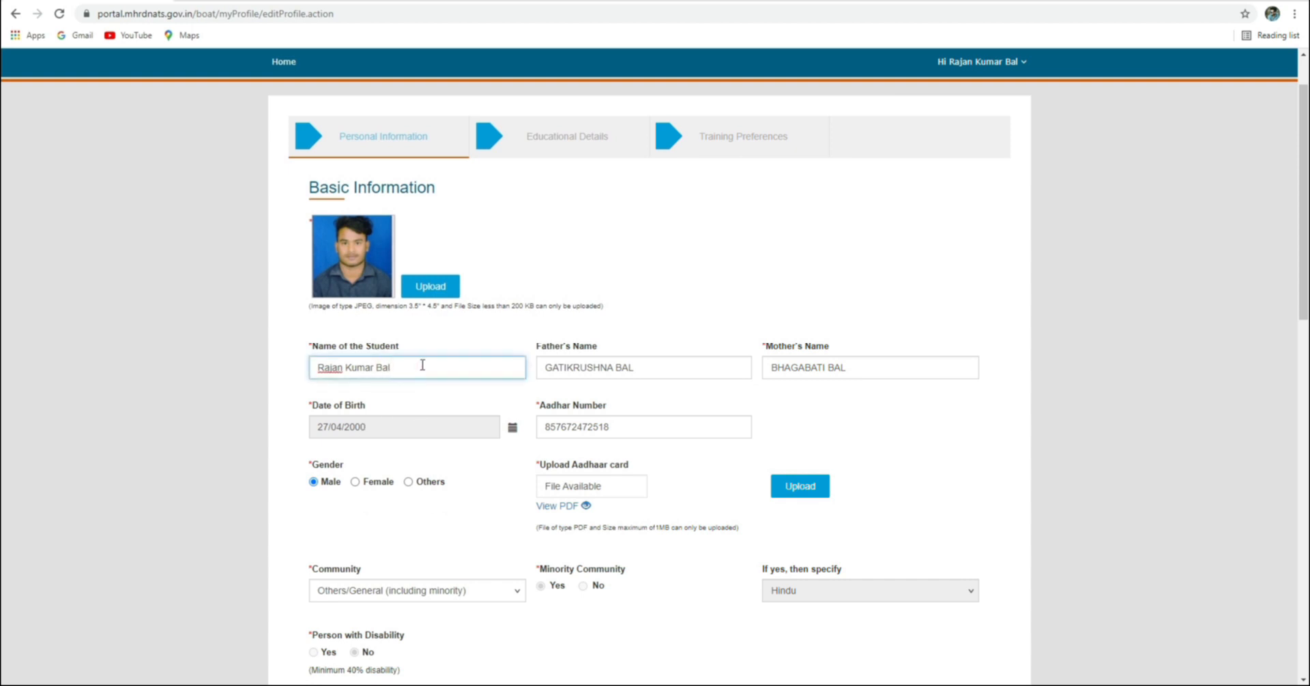
{"action": "scroll", "coordinate": [576, 322], "scroll_direction": "down", "scroll_amount": 3}
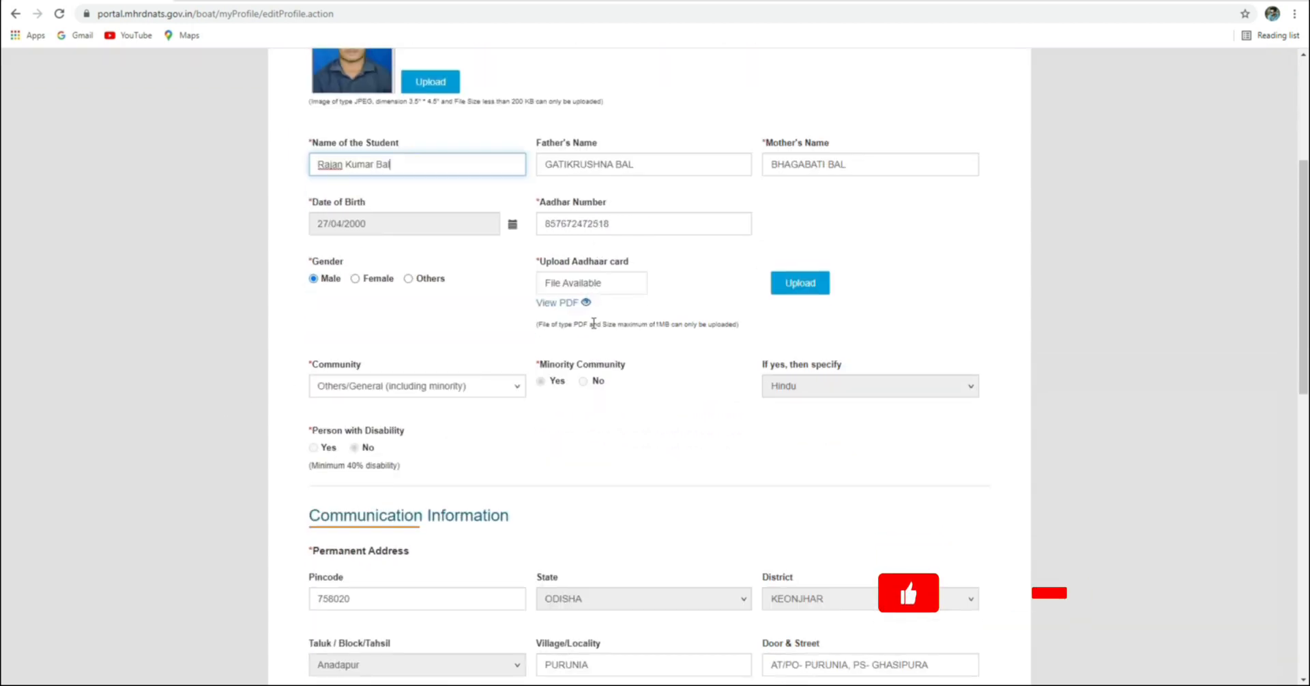
{"action": "scroll", "coordinate": [407, 399], "scroll_direction": "down", "scroll_amount": 6}
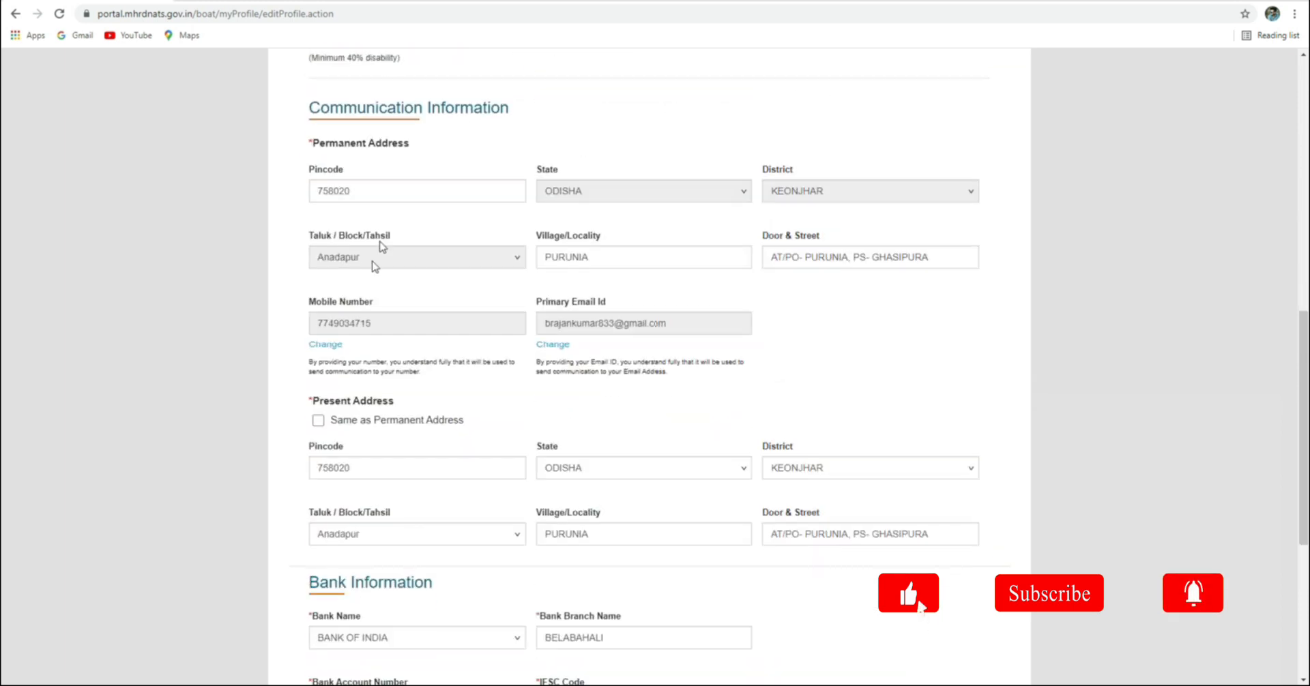
{"action": "scroll", "coordinate": [459, 301], "scroll_direction": "down", "scroll_amount": 5}
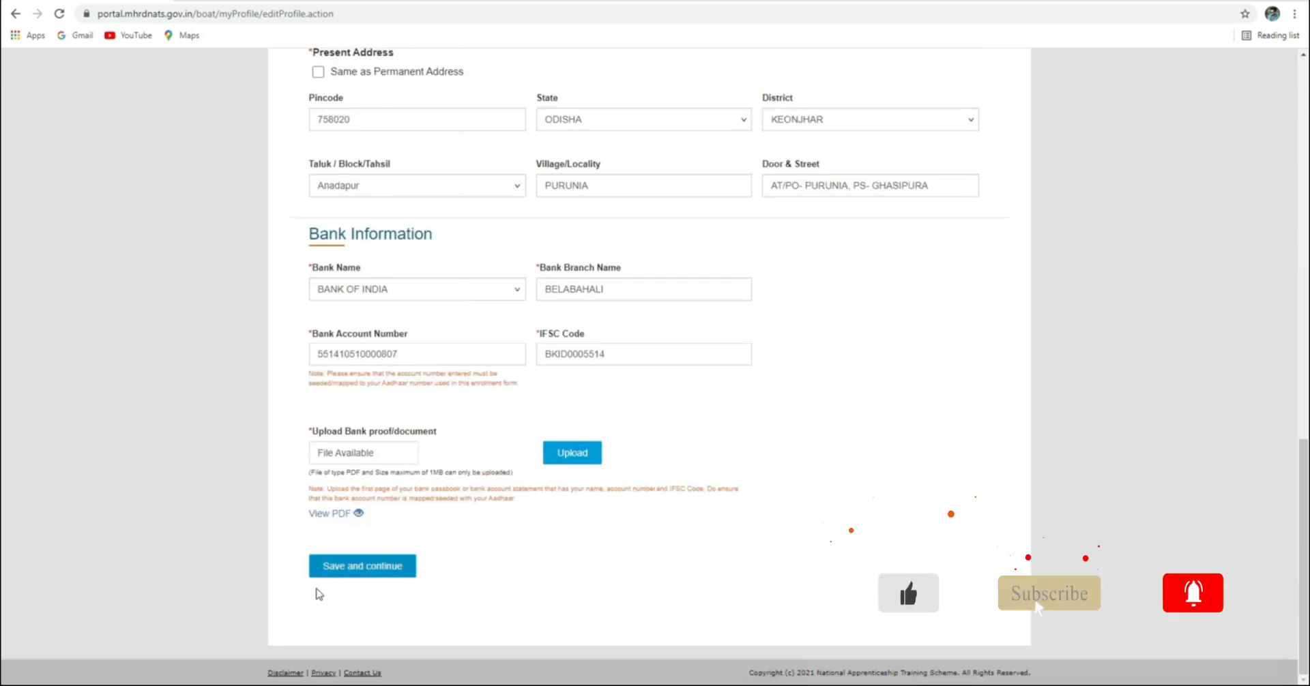
{"action": "left_click", "coordinate": [373, 563]}
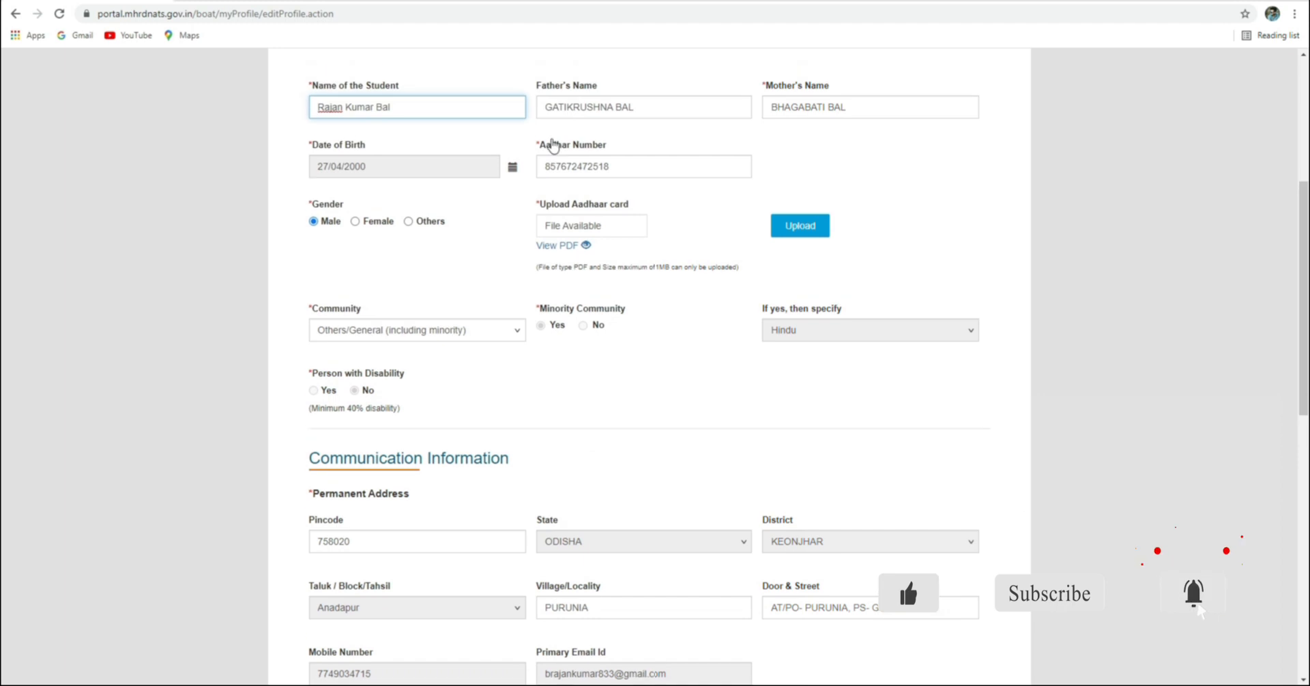
Look through the profile's Educational Details tab
{"action": "left_click", "coordinate": [535, 199]}
{"action": "scroll", "coordinate": [459, 351], "scroll_direction": "down", "scroll_amount": 6}
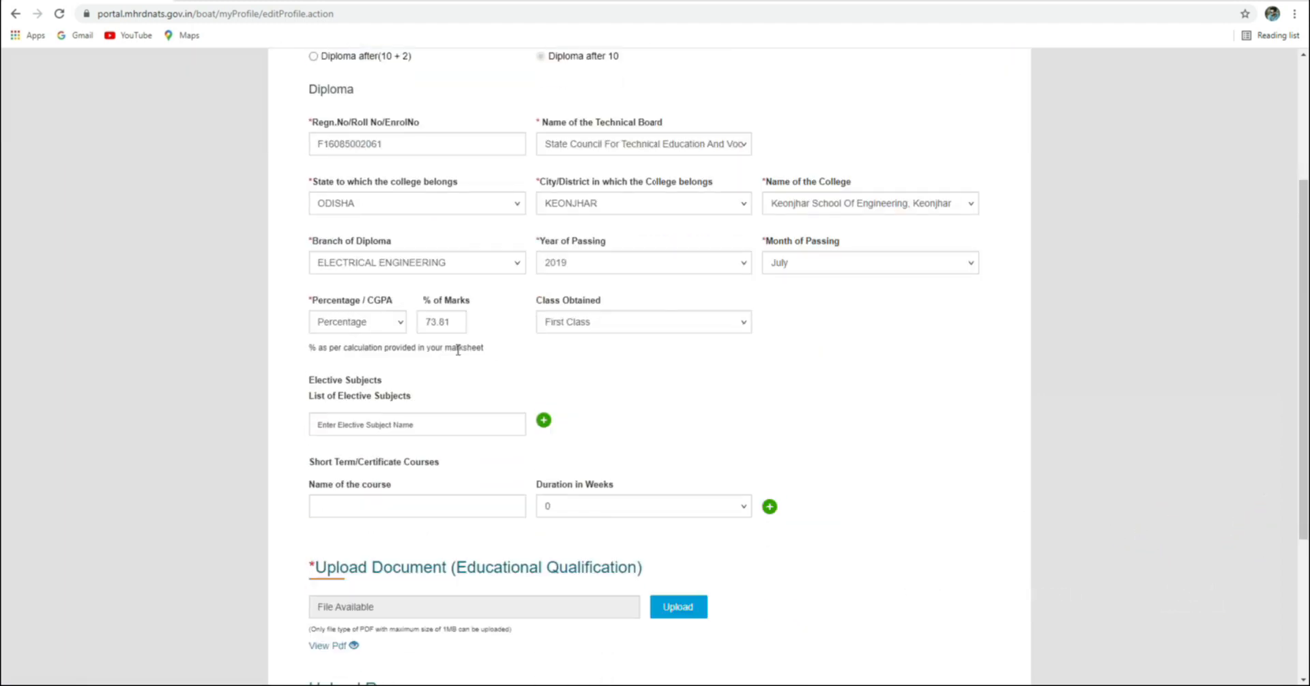
{"action": "scroll", "coordinate": [409, 365], "scroll_direction": "up", "scroll_amount": 7}
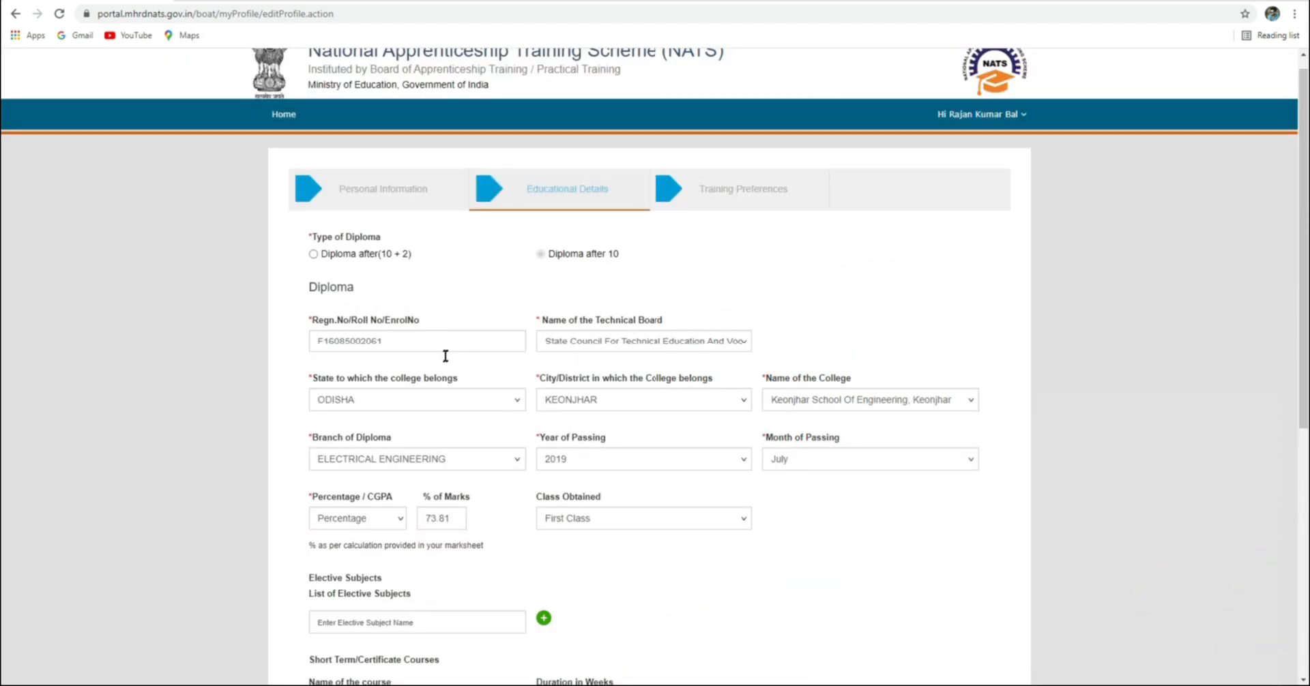
{"action": "left_click", "coordinate": [724, 217]}
Review the training locations, work states and establishment choices, then log out of the portal
{"action": "scroll", "coordinate": [512, 368], "scroll_direction": "down", "scroll_amount": 5}
{"action": "scroll", "coordinate": [390, 500], "scroll_direction": "down", "scroll_amount": 4}
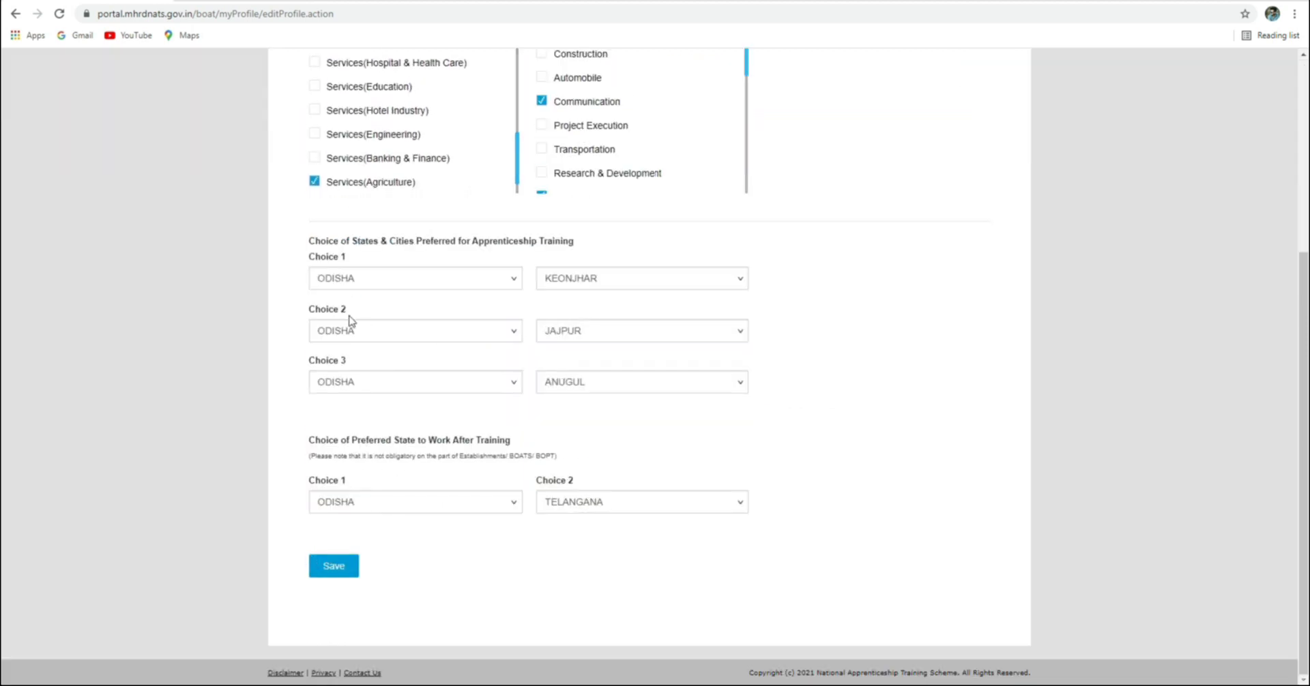
{"action": "scroll", "coordinate": [344, 307], "scroll_direction": "up", "scroll_amount": 5}
{"action": "left_click", "coordinate": [983, 129]}
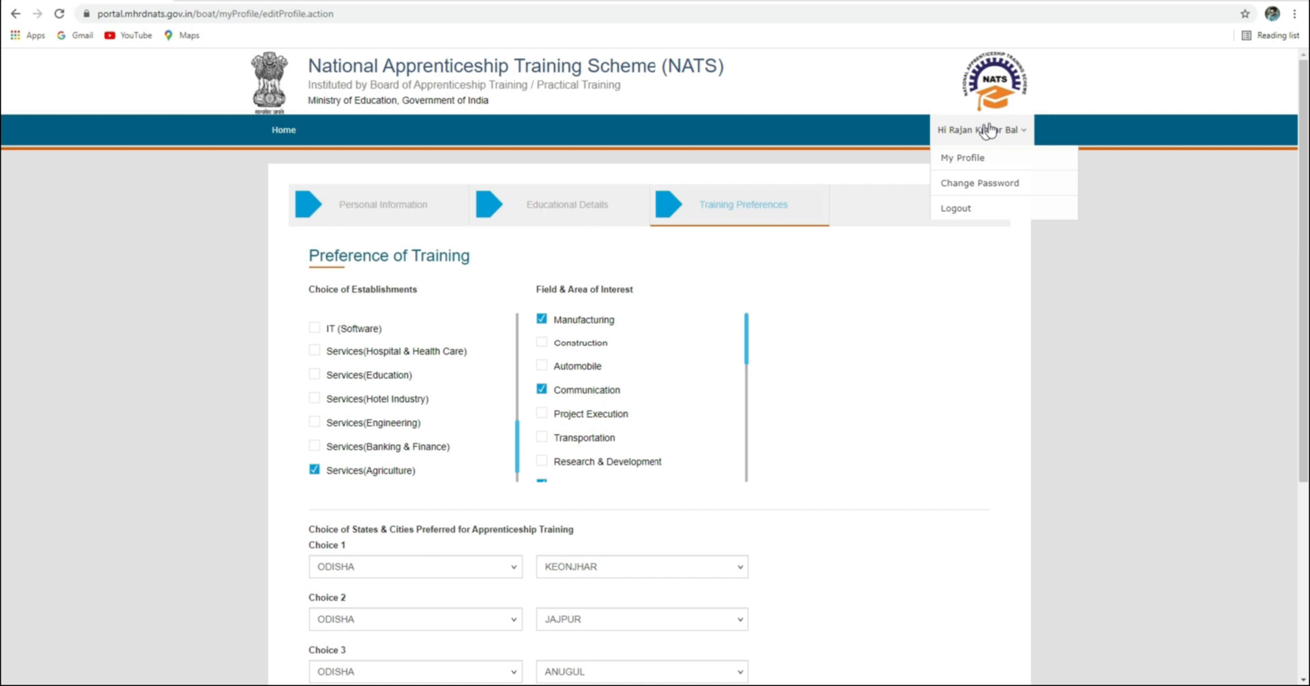
{"action": "left_click", "coordinate": [958, 208]}
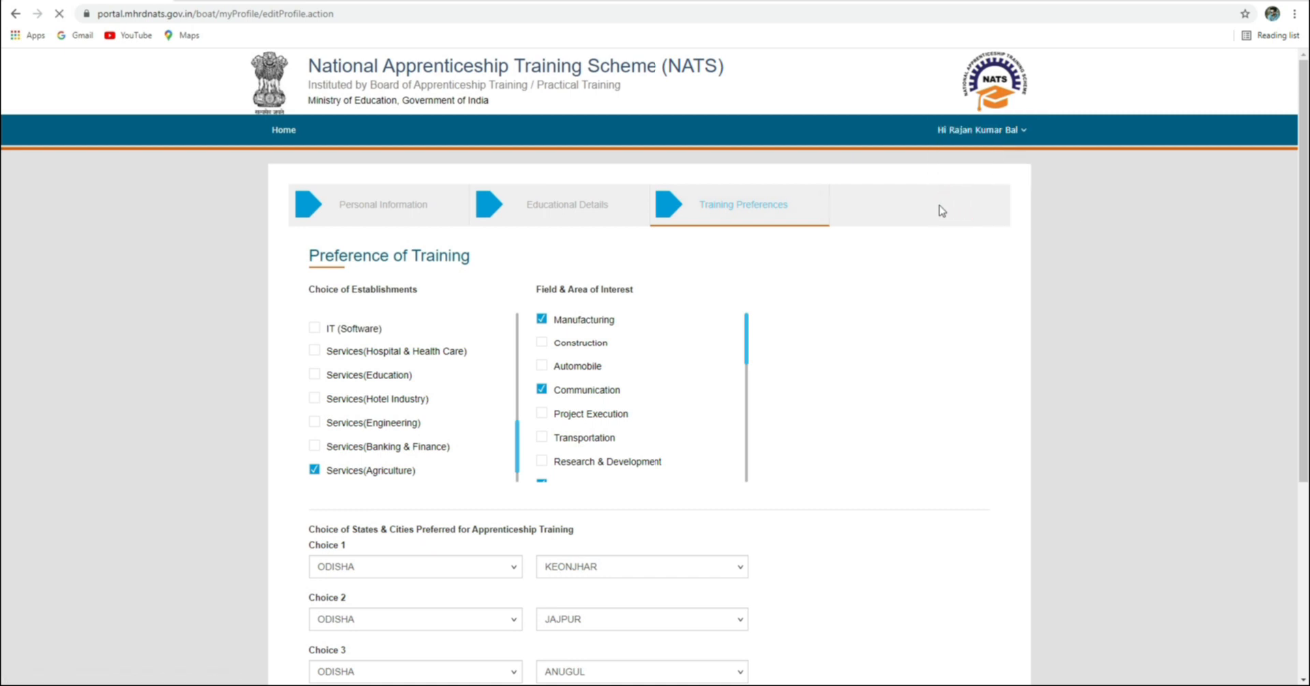